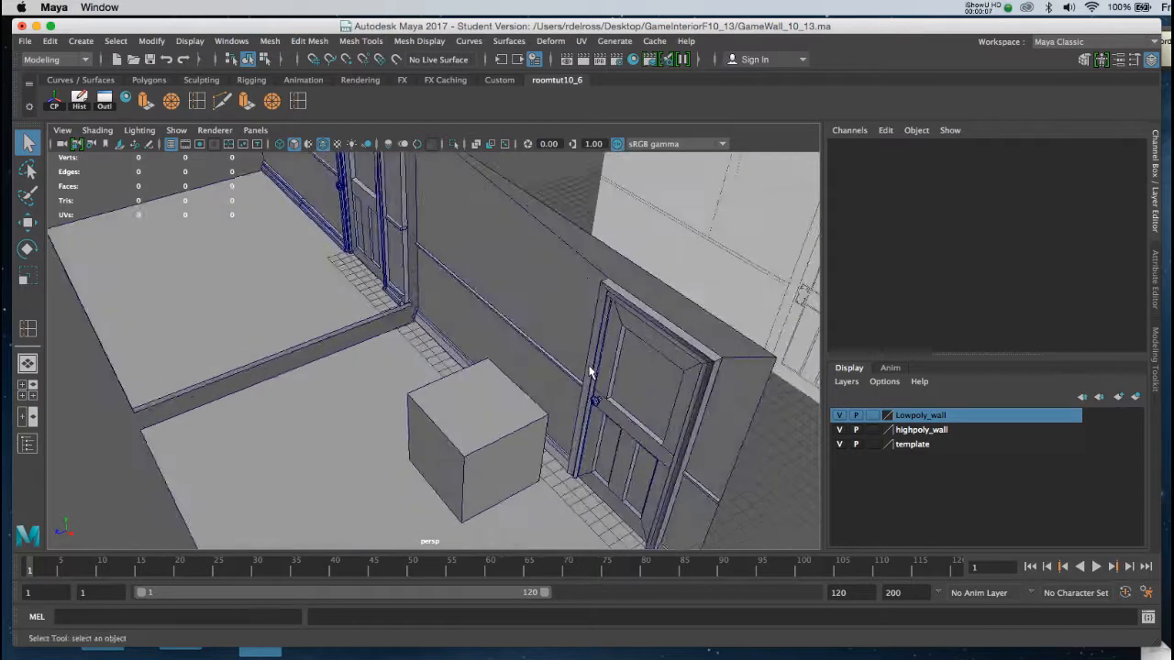
Step: Examine the low-poly room, the high-poly room and the wall template from several angles and distances
left_click_drag(477, 304, 500, 307, "alt")
right_click_drag(501, 306, 482, 327, "alt")
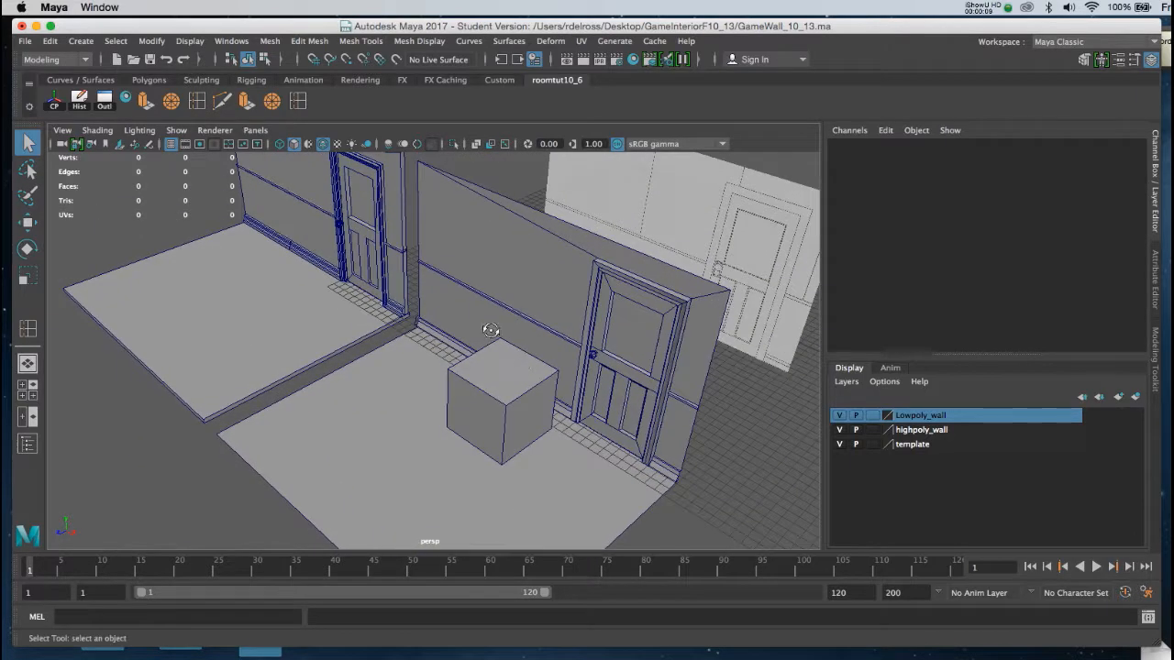
left_click_drag(482, 327, 535, 315, "alt")
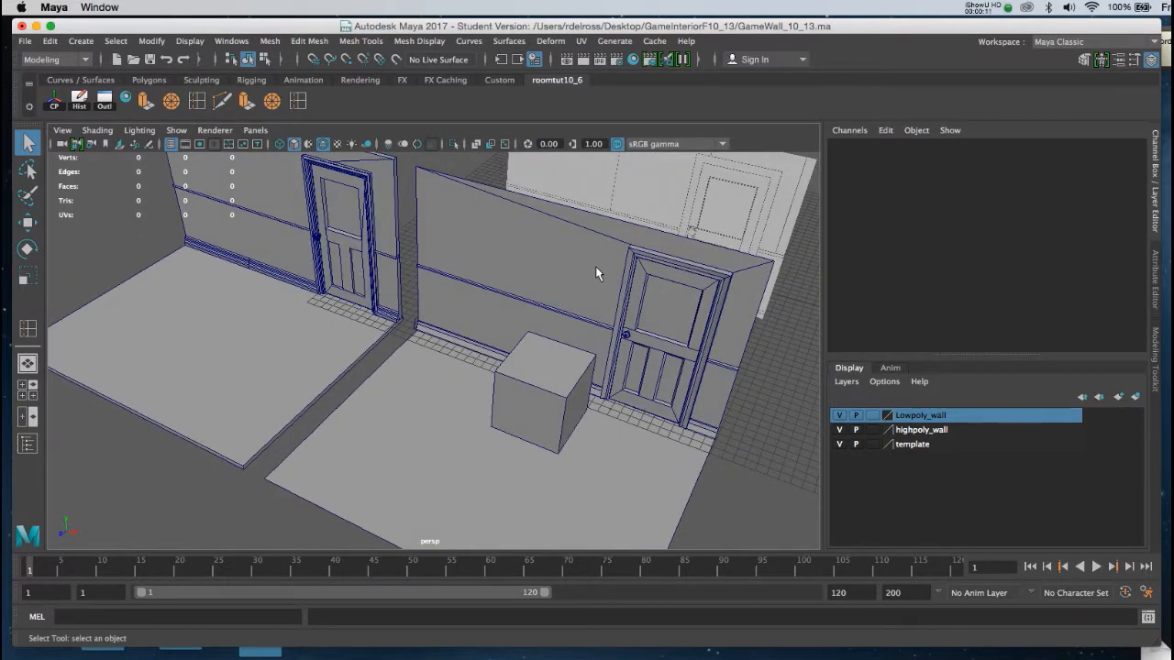
right_click_drag(601, 297, 539, 334, "alt")
left_click_drag(385, 272, 469, 308, "alt")
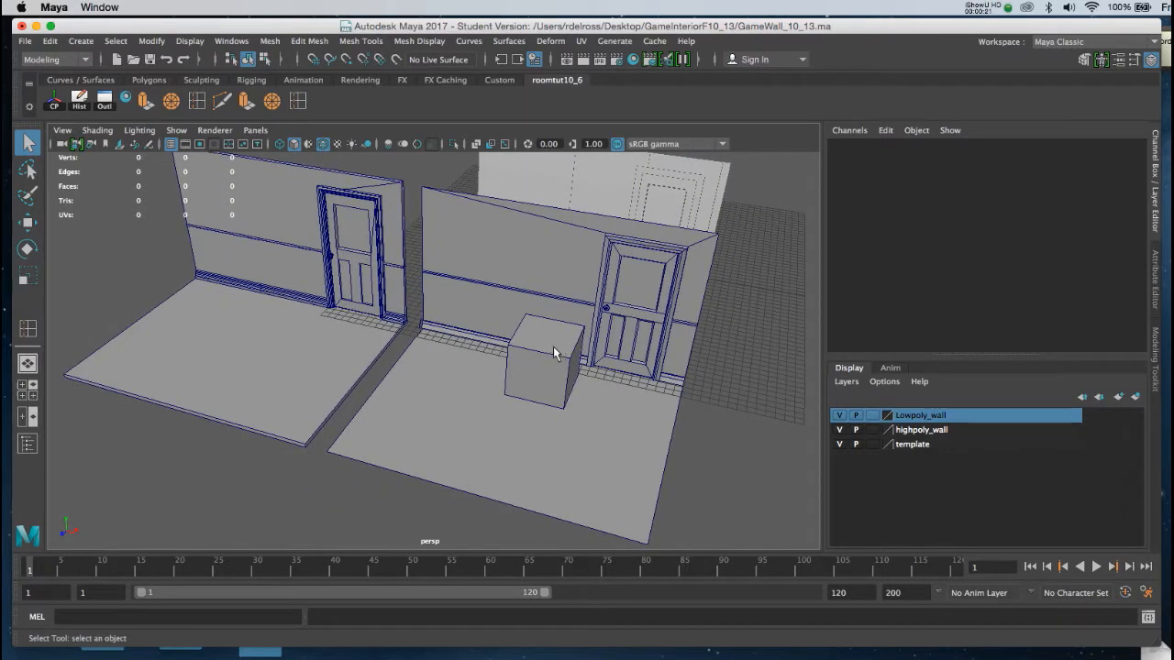
left_click_drag(561, 354, 524, 267, "alt")
right_click_drag(524, 266, 514, 290, "alt")
left_click_drag(513, 290, 565, 266, "alt")
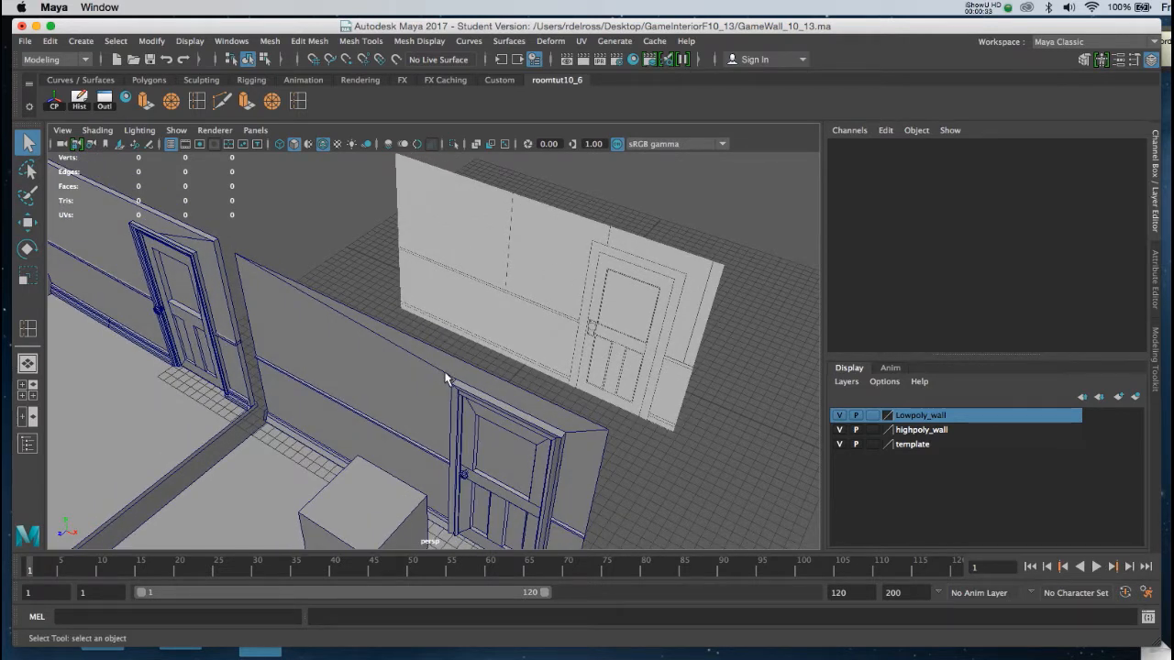
right_click_drag(440, 374, 375, 317, "alt")
left_click_drag(375, 318, 420, 324, "alt")
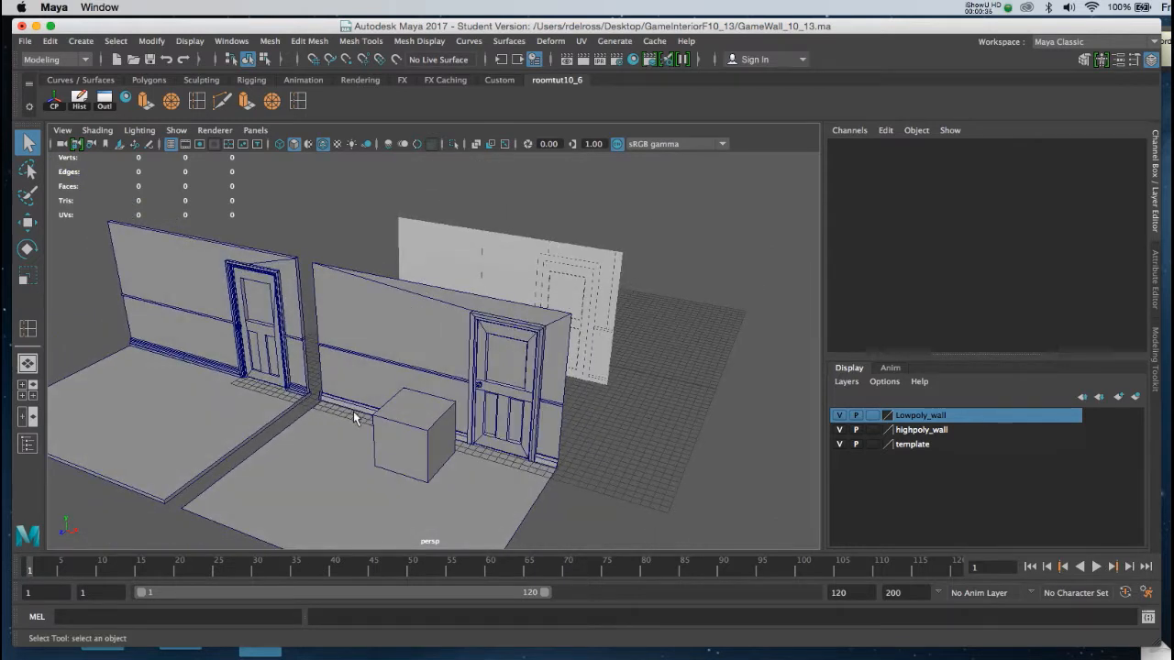
left_click_drag(401, 380, 489, 369, "alt")
scroll(489, 368, "up", 8)
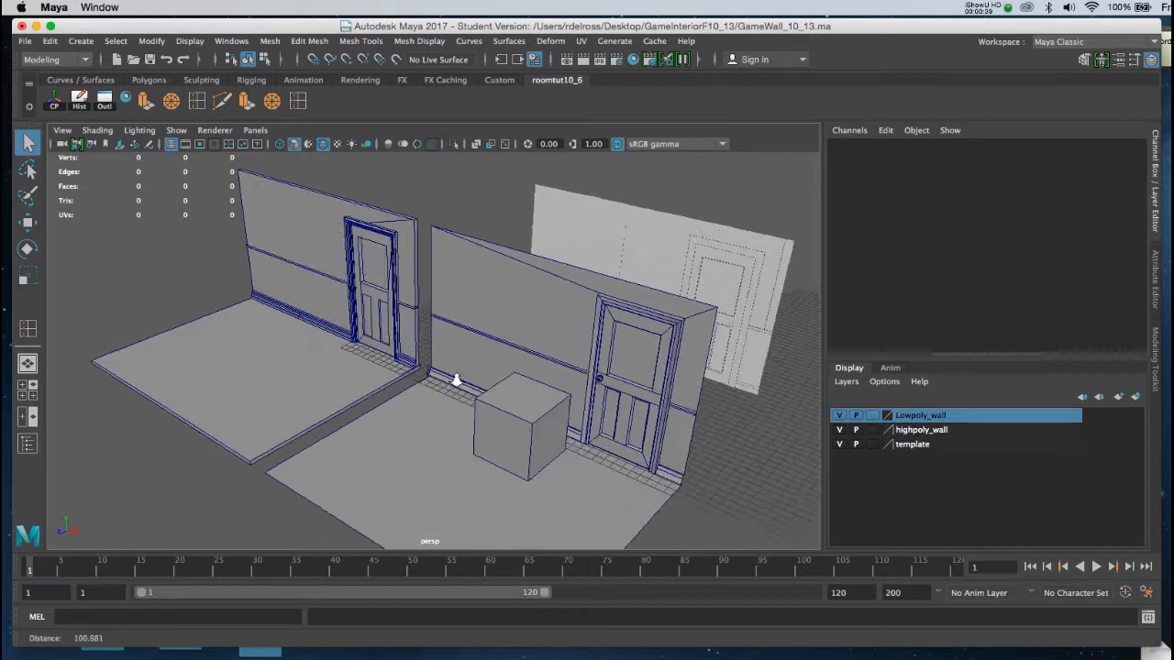
scroll(486, 379, "down", 10)
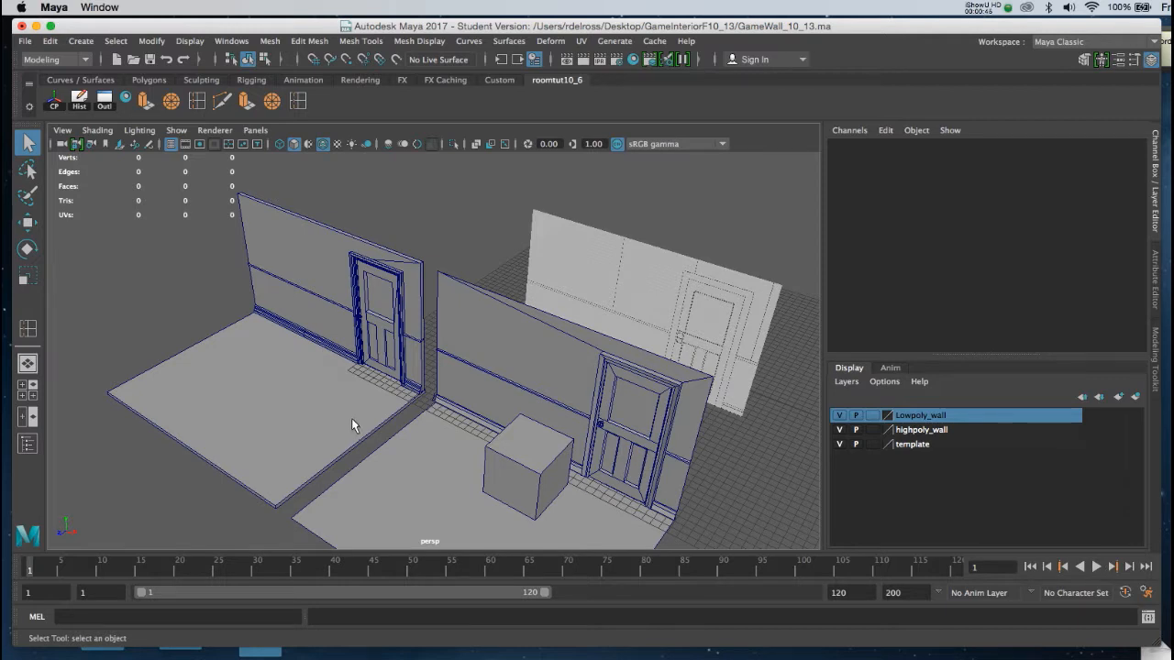
Step: Look up the Poly Count option among the heads-up display settings
left_click(192, 43)
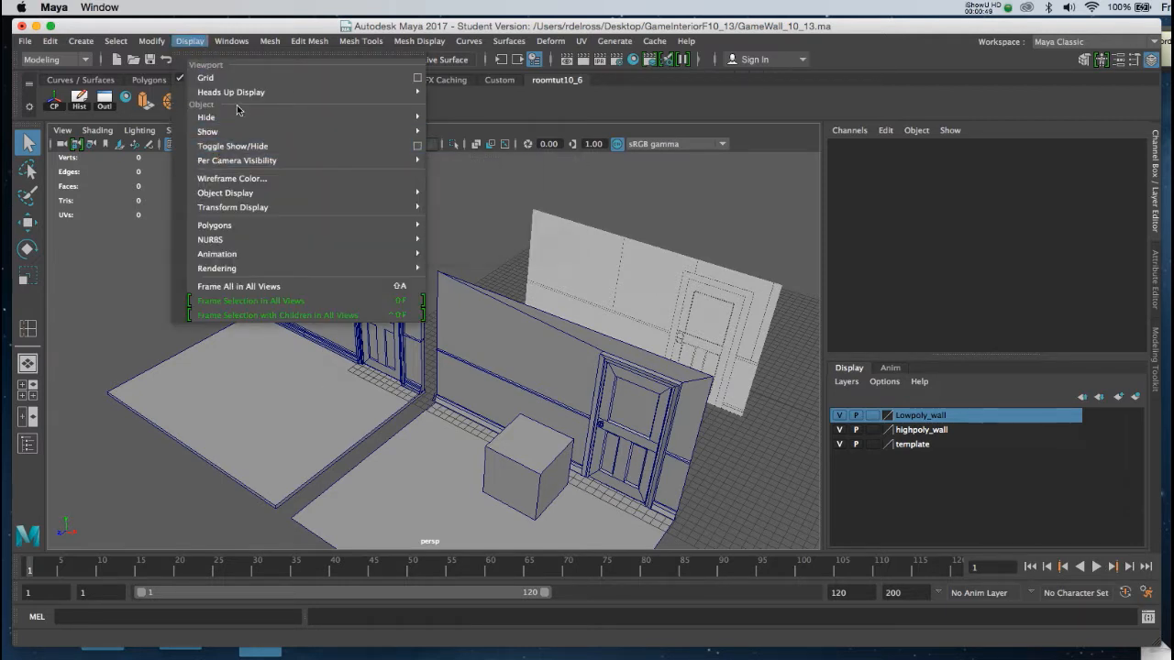
mouse_move(244, 95)
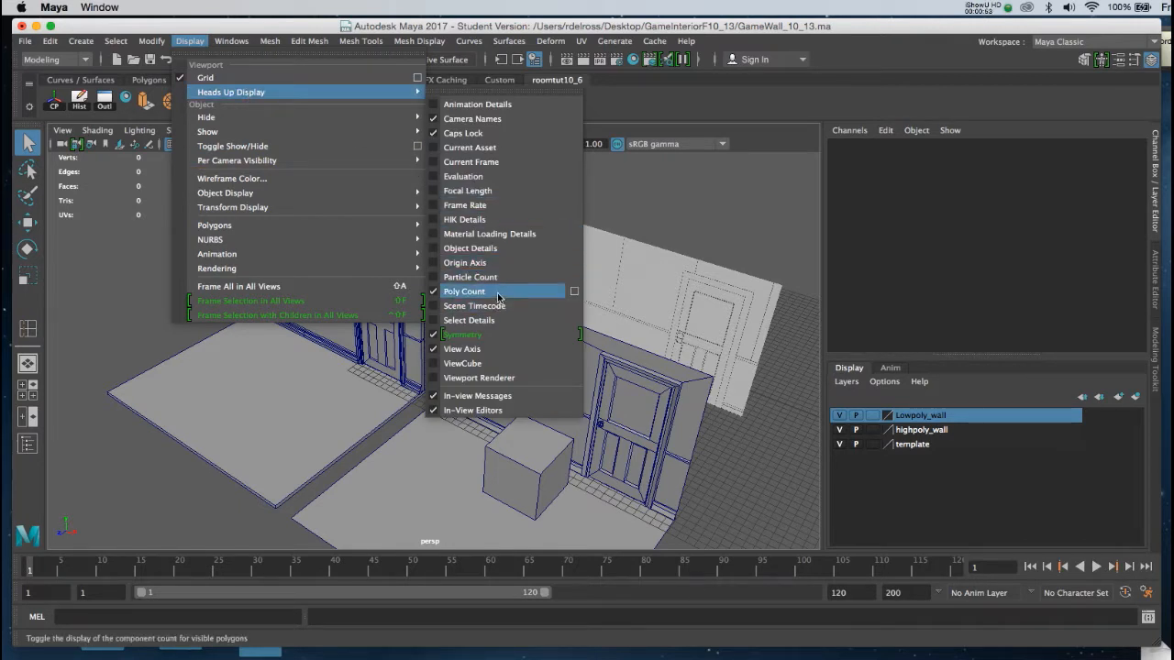
left_click(595, 211)
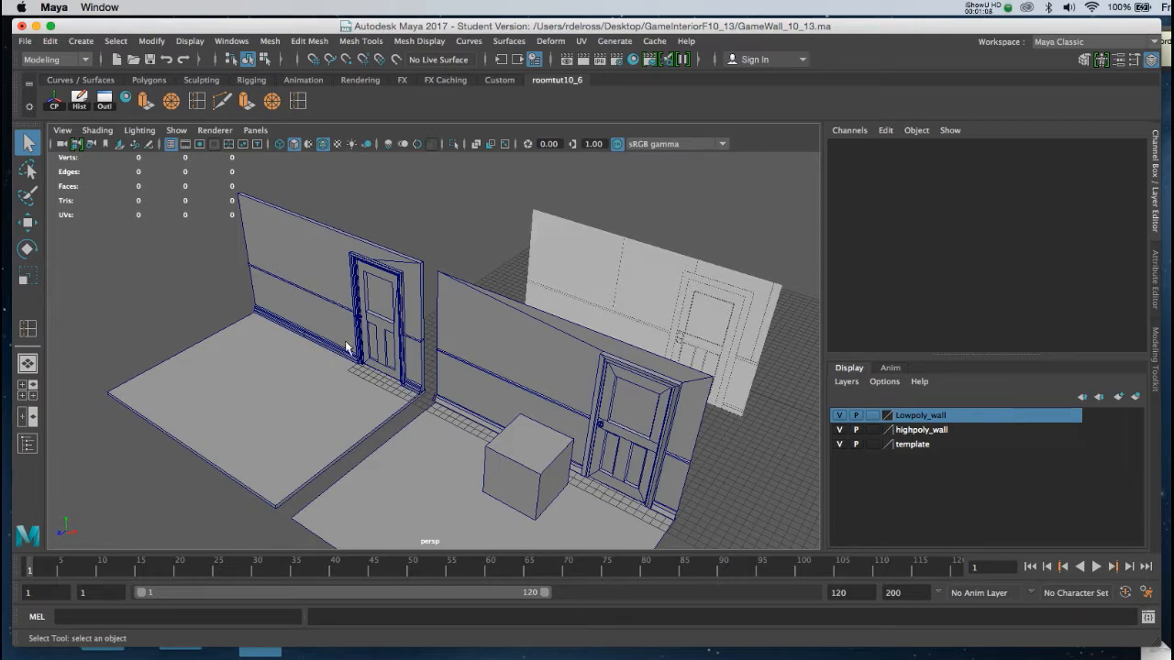
Step: Select the cube on the low-poly room's floor and check its polygon count
left_click(535, 439)
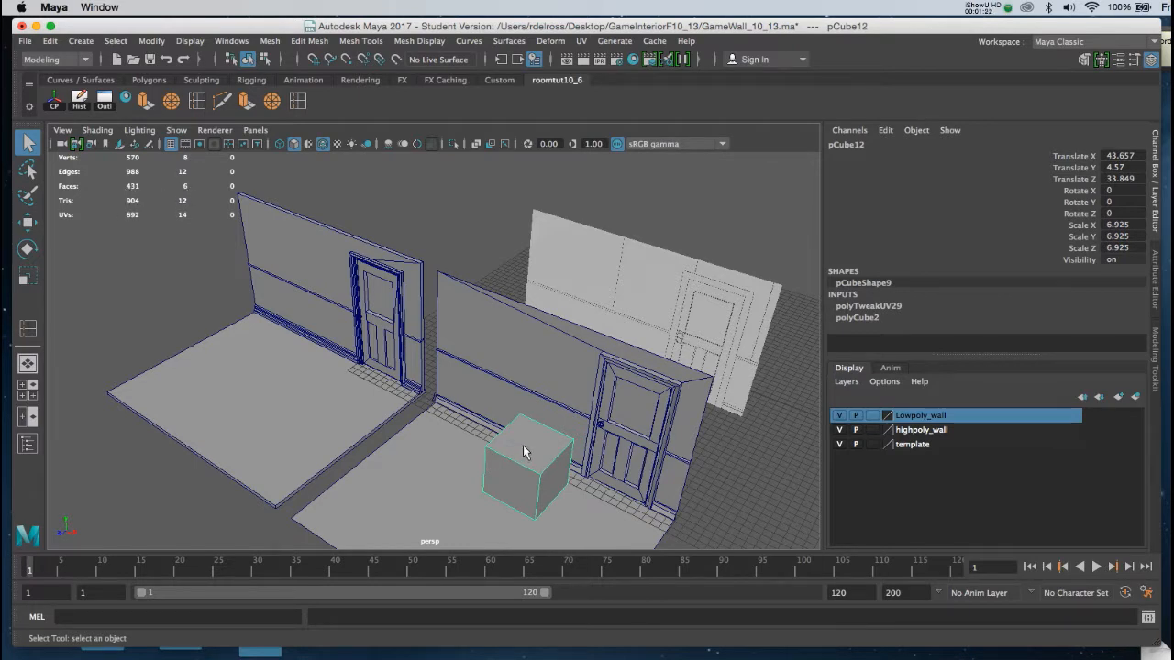
key("f")
right_click_drag(536, 460, 393, 370, "alt")
middle_click_drag(392, 370, 459, 400, "alt")
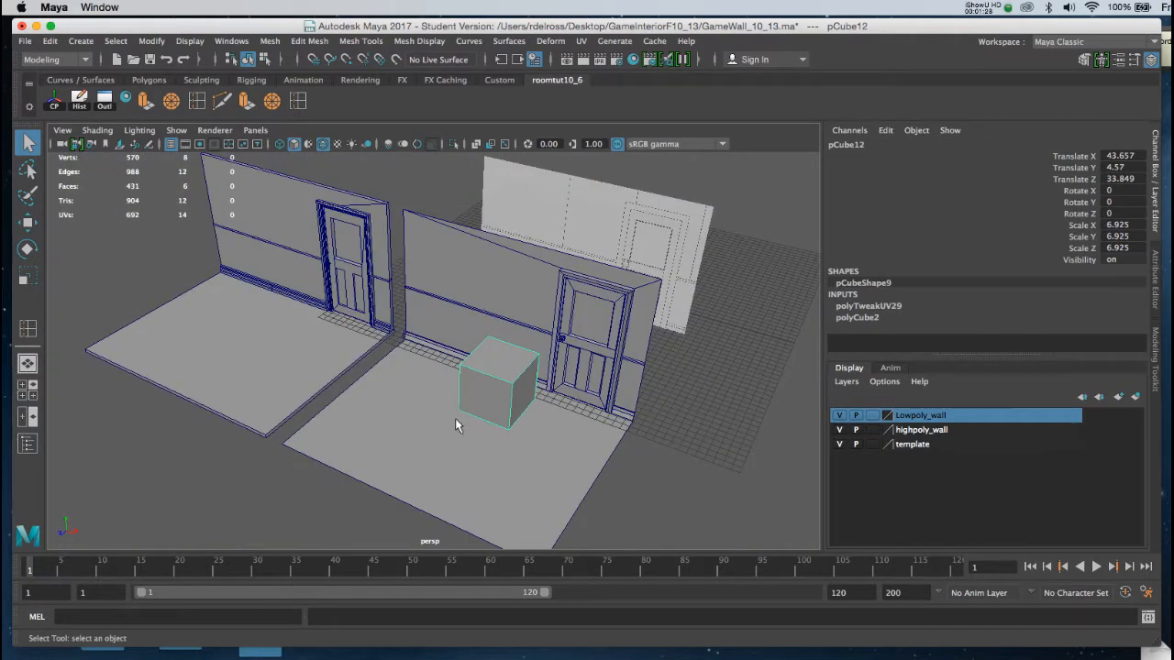
Step: Select the whole low-poly room group and the whole high-poly room group in turn to compare their polygon counts
left_click(438, 409)
left_click(469, 286)
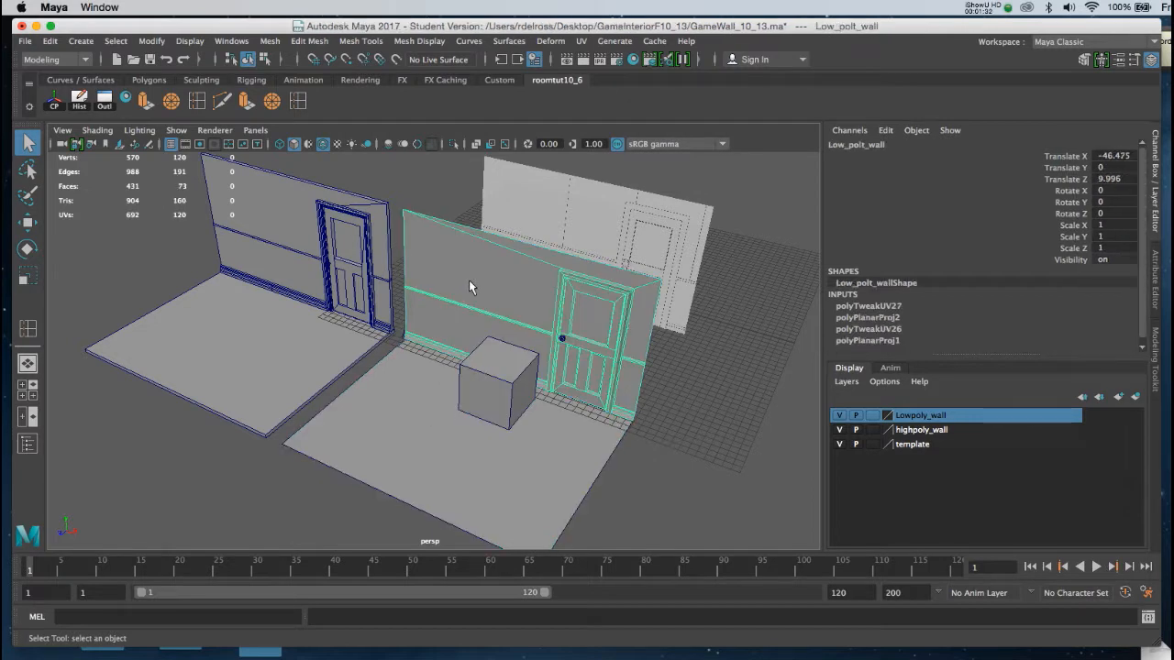
key("Up")
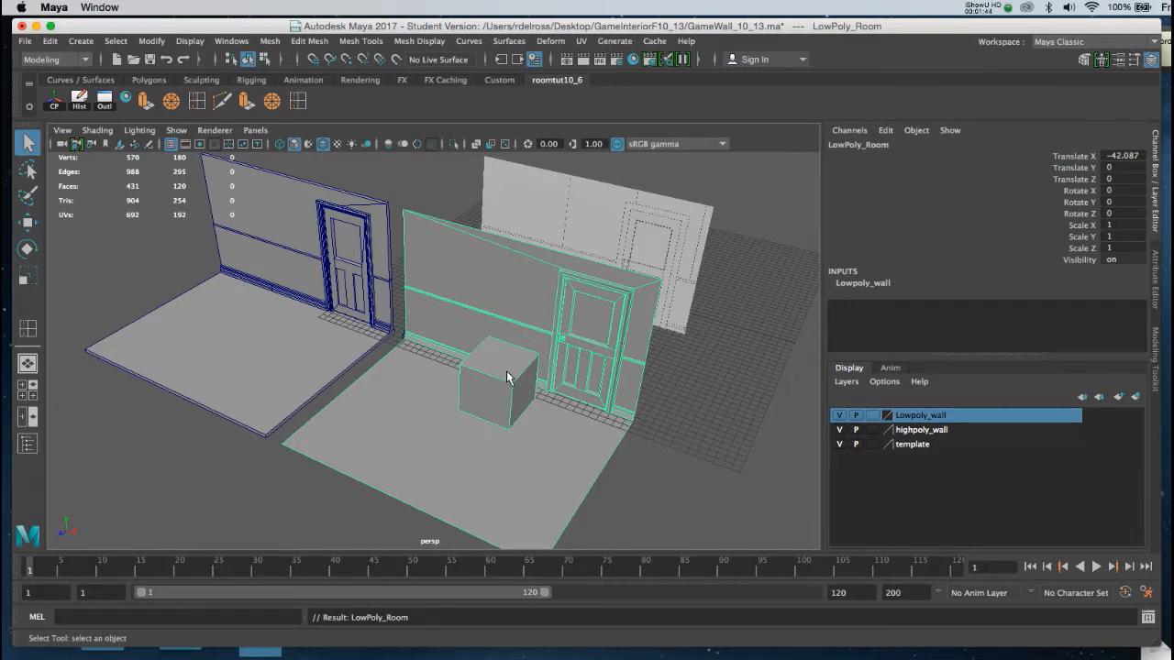
left_click(348, 284)
key("Up")
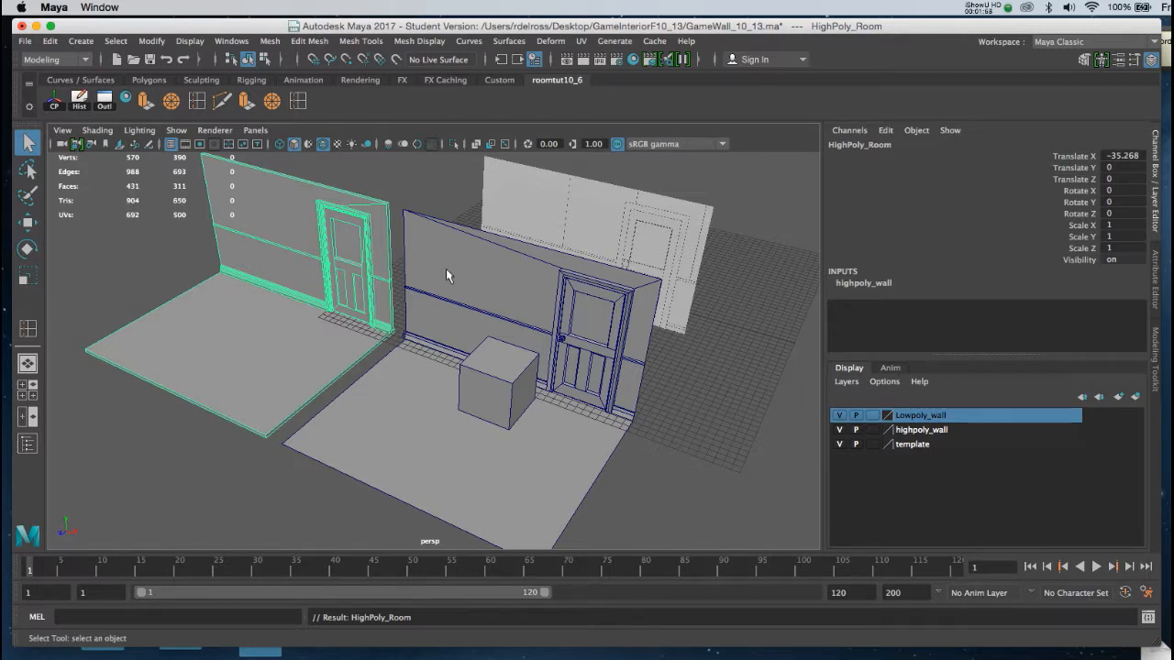
Step: Examine the low-poly and high-poly walls from the front and back, selecting each to compare how they are built
left_click(486, 281)
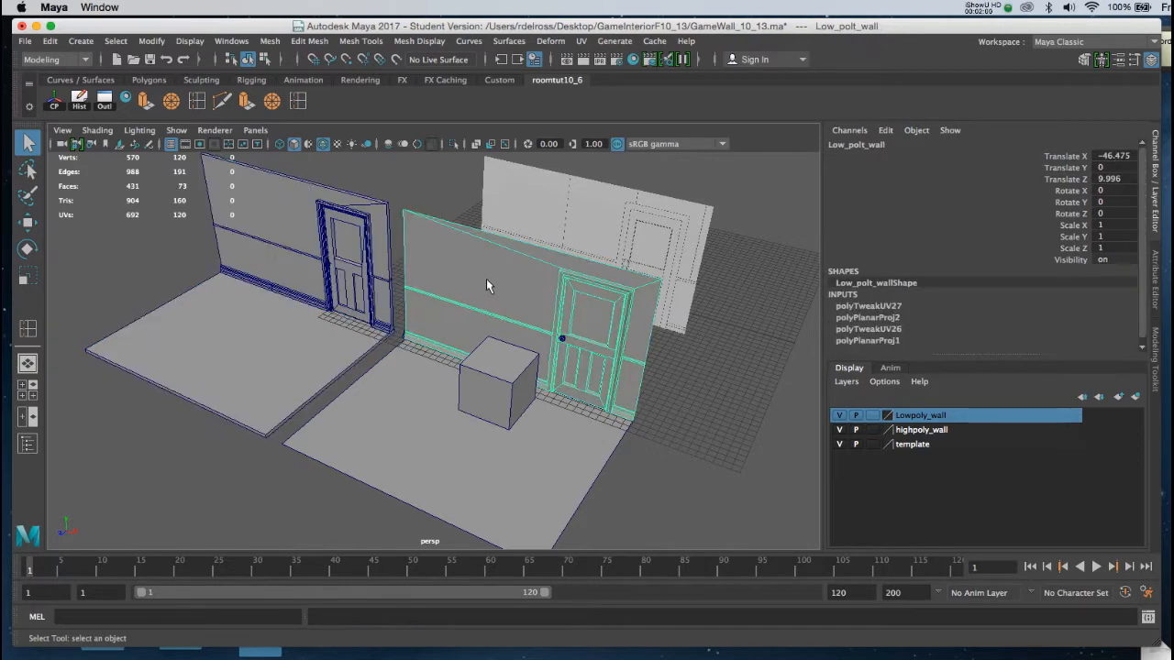
left_click_drag(489, 279, 441, 308, "alt")
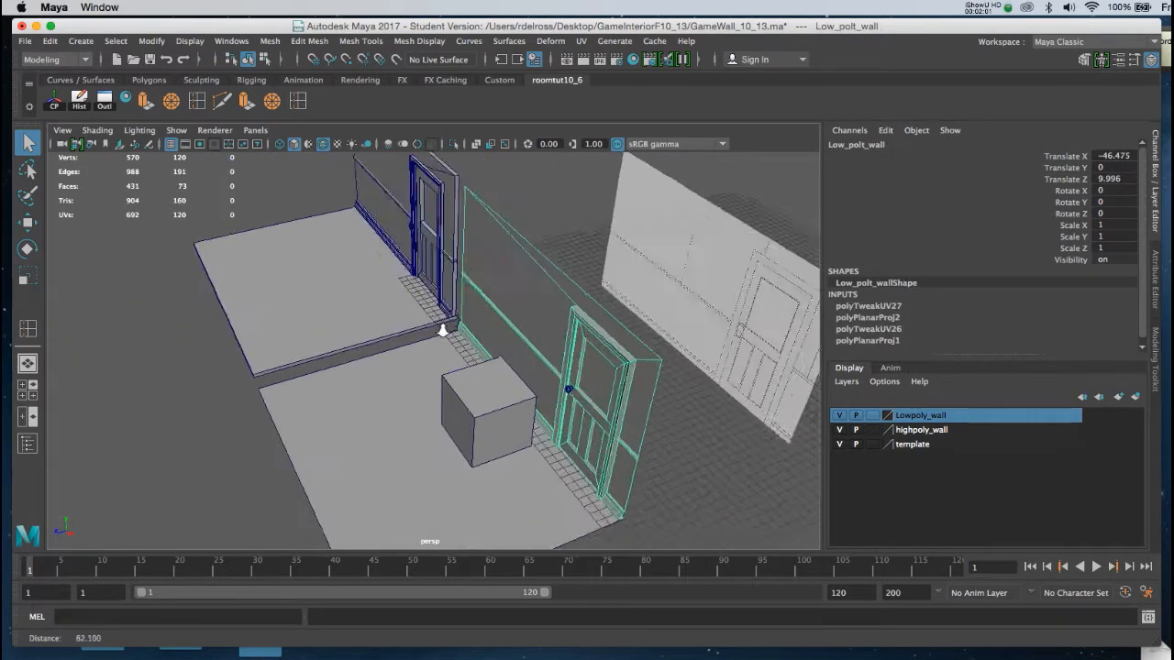
right_click_drag(441, 309, 493, 529, "alt")
left_click_drag(532, 349, 440, 233, "alt")
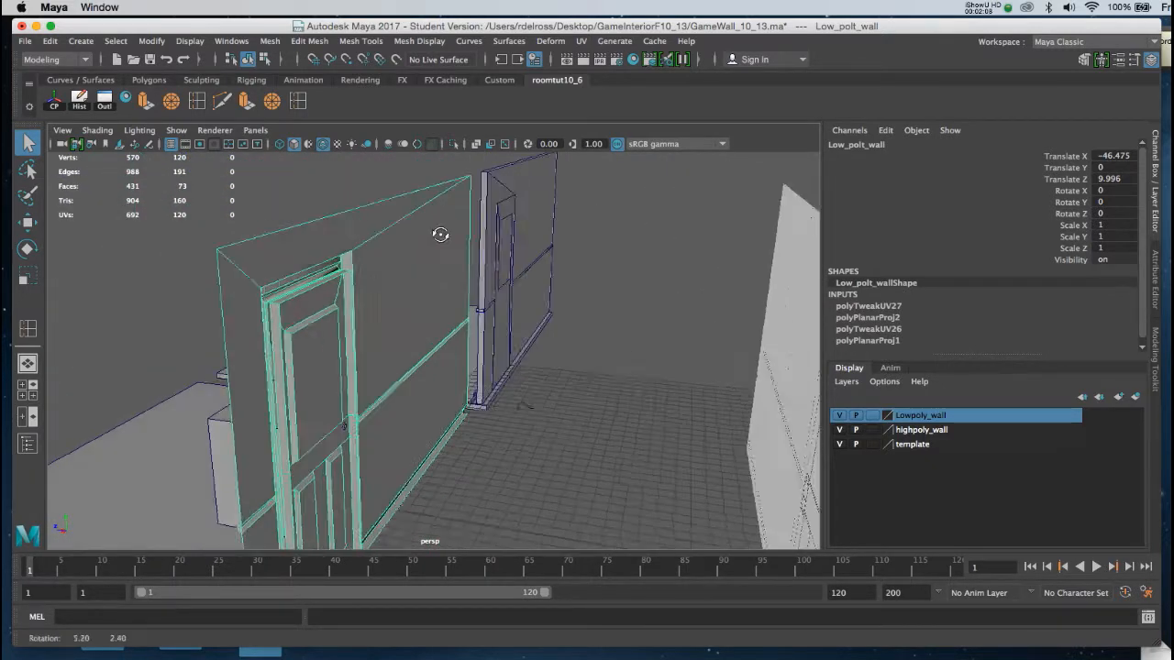
right_click_drag(440, 233, 424, 266, "alt")
middle_click_drag(424, 266, 404, 311, "alt")
left_click(468, 247)
right_click_drag(467, 247, 539, 593, "alt")
mouse_move(461, 339)
left_mouse_down("alt")
mouse_move(467, 303)
mouse_move(419, 254)
mouse_move(482, 370)
mouse_move(438, 337)
left_mouse_up("alt")
left_click_drag(440, 227, 395, 290, "alt")
left_click_drag(426, 297, 481, 348, "alt")
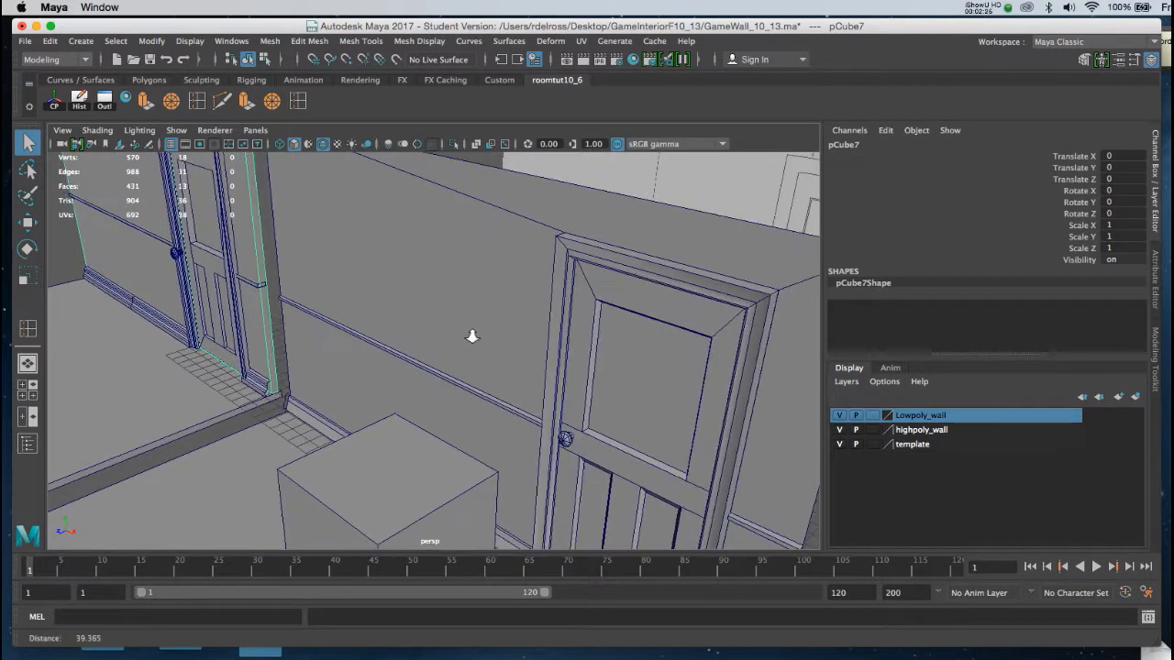
right_click_drag(482, 348, 428, 291, "alt")
left_click_drag(491, 327, 471, 290, "alt")
left_click_drag(539, 302, 514, 314, "alt")
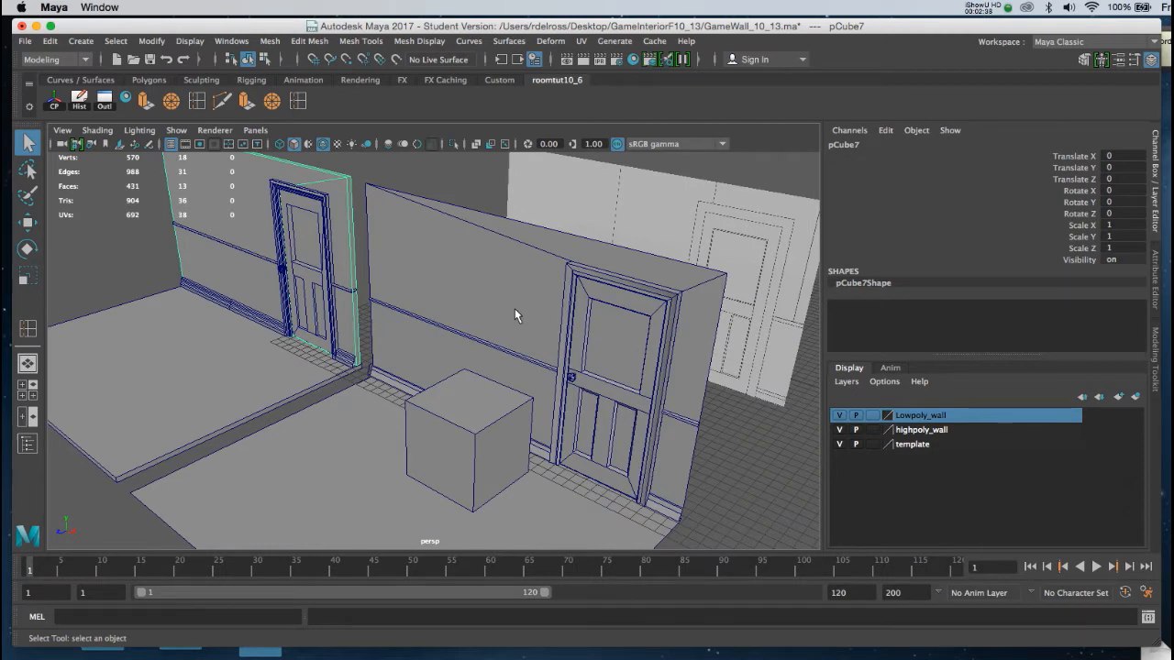
mouse_move(531, 308)
left_mouse_down("alt")
mouse_move(561, 304)
mouse_move(527, 298)
left_mouse_up("alt")
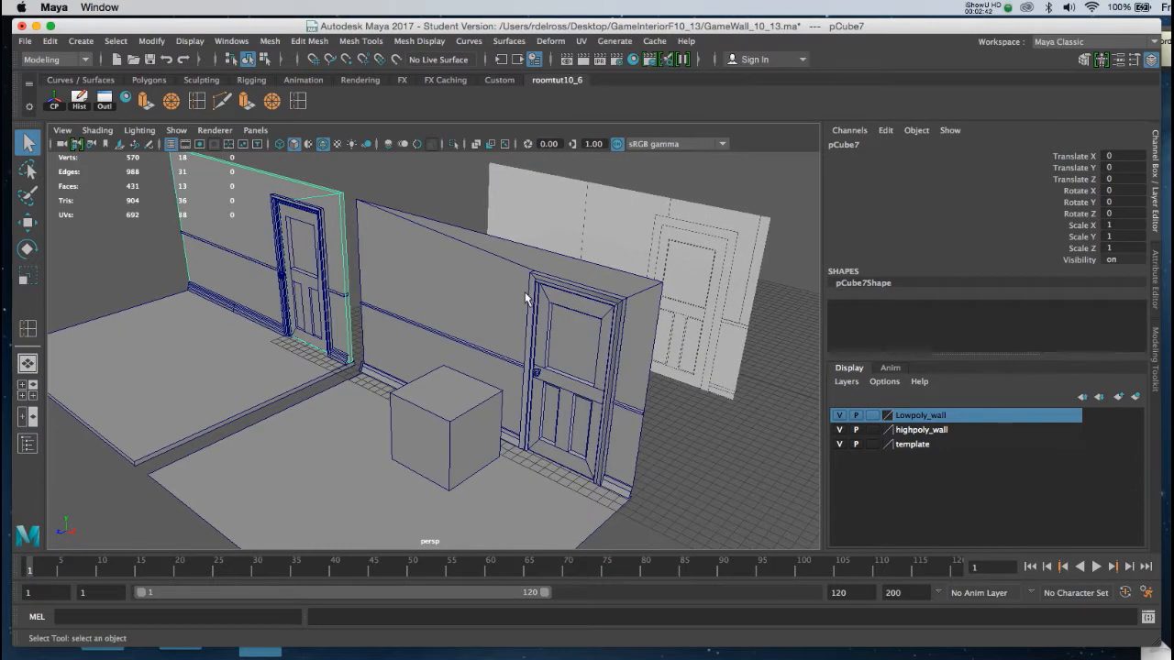
Step: Turn on textured display and inspect the textures on the low-poly room's wall, door, floor and crate
left_click(485, 293)
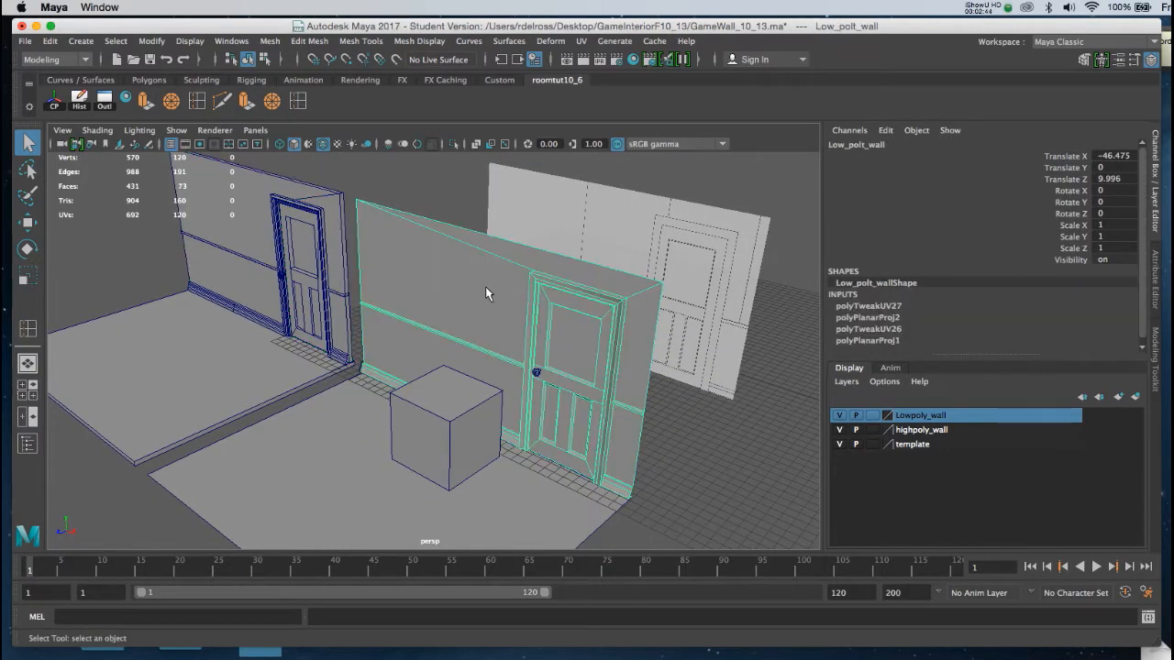
right_click_drag(488, 288, 514, 411, "alt")
middle_click_drag(514, 411, 488, 377, "alt")
left_click_drag(490, 384, 557, 377, "alt")
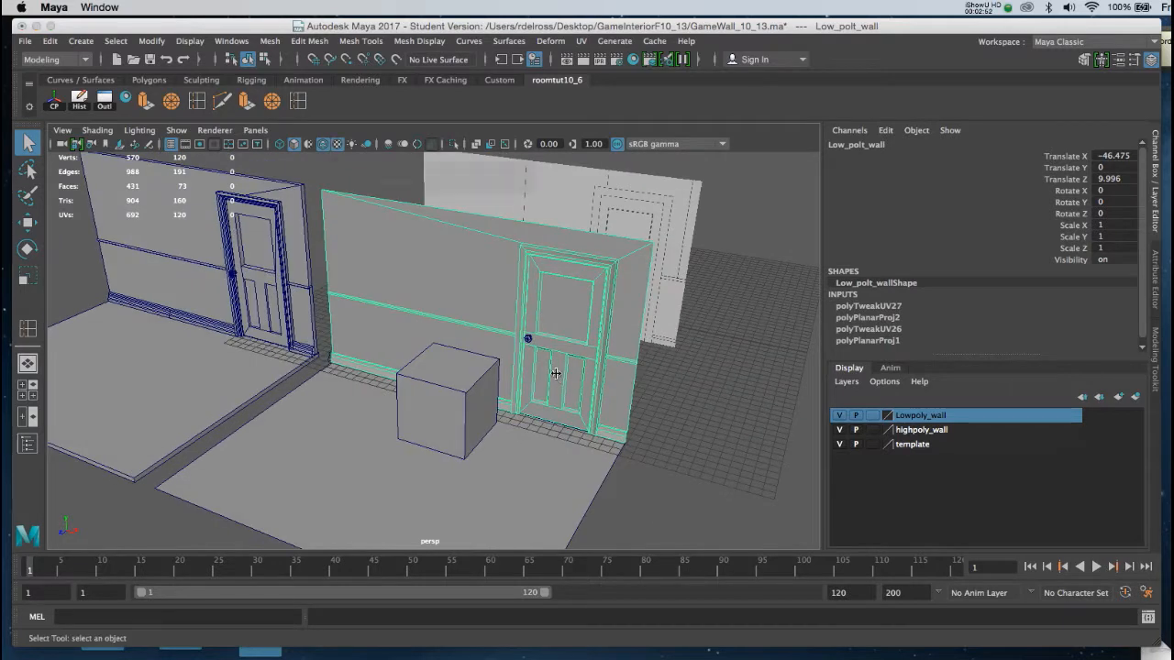
key("6")
left_click(707, 319)
left_click_drag(593, 332, 472, 223, "alt")
scroll(501, 320, "up", 5)
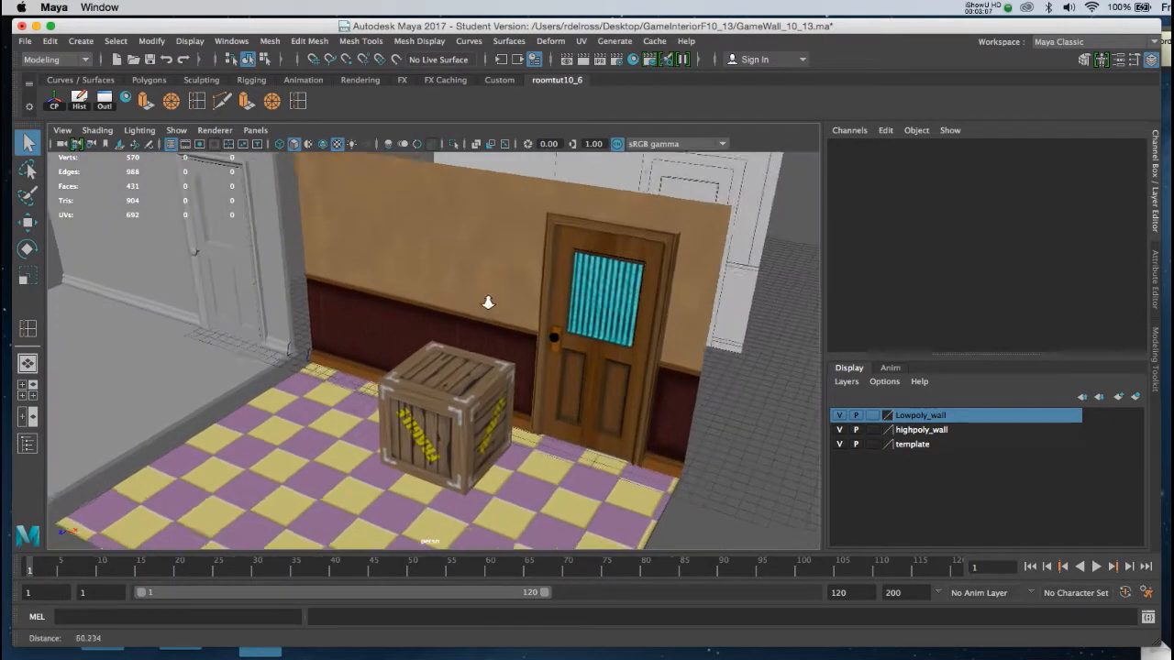
left_click_drag(553, 254, 558, 277, "alt")
middle_click_drag(558, 276, 494, 276, "alt")
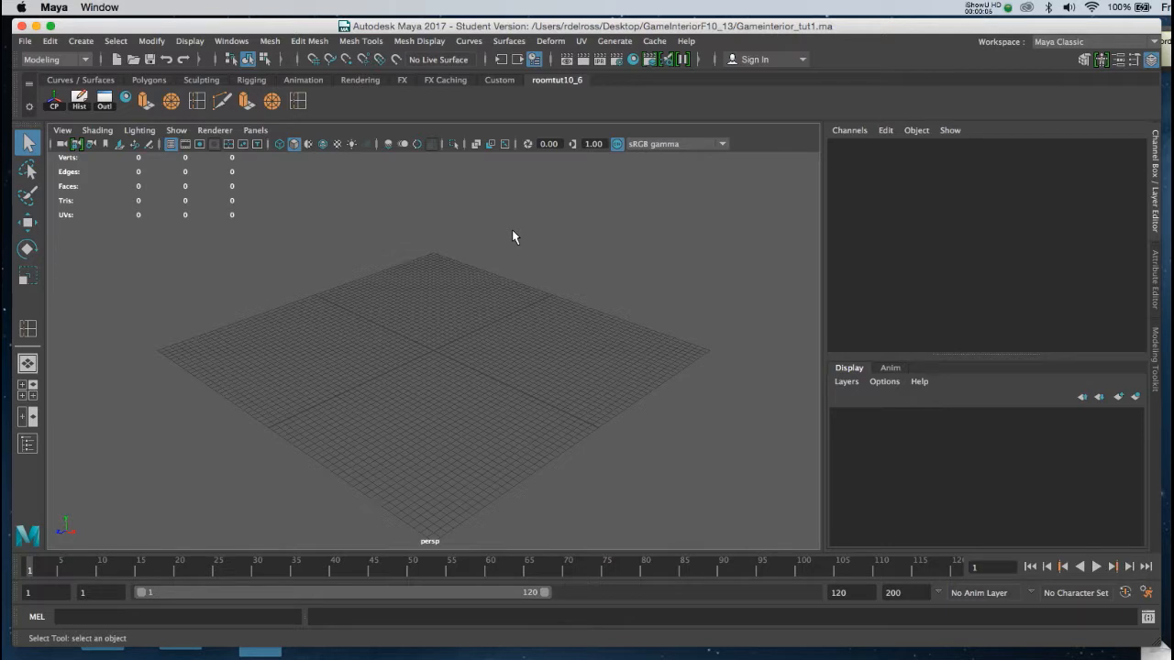
Step: Create a free image plane at the origin of the empty Gameinterior_tut1.ma scene
key("space")
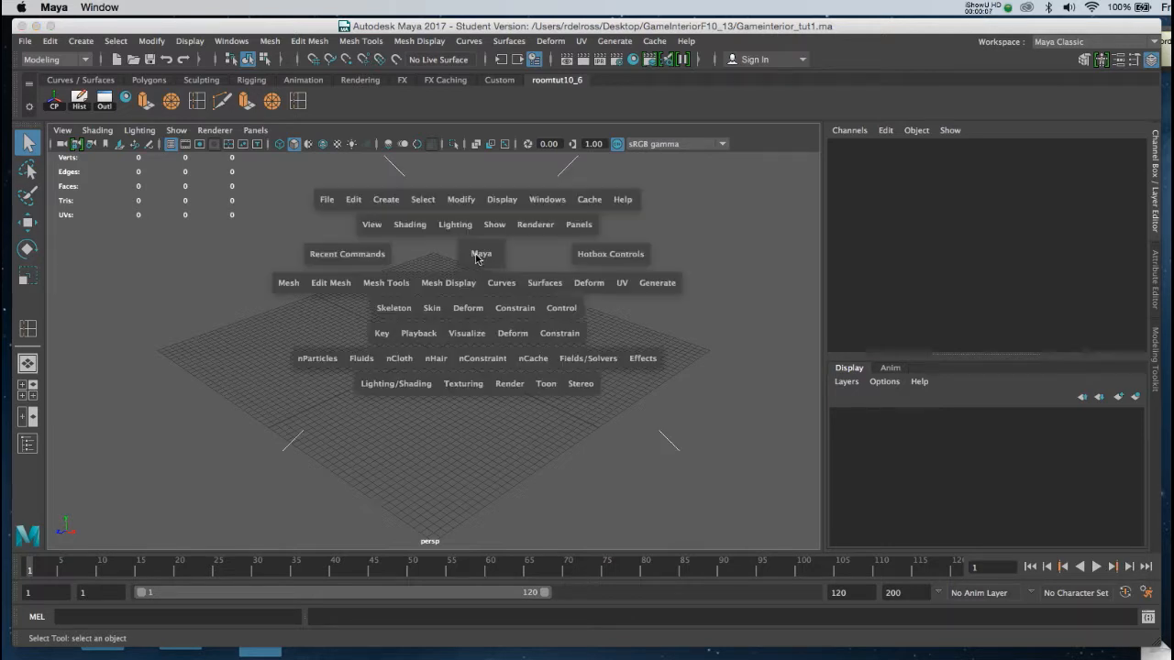
left_click(386, 200)
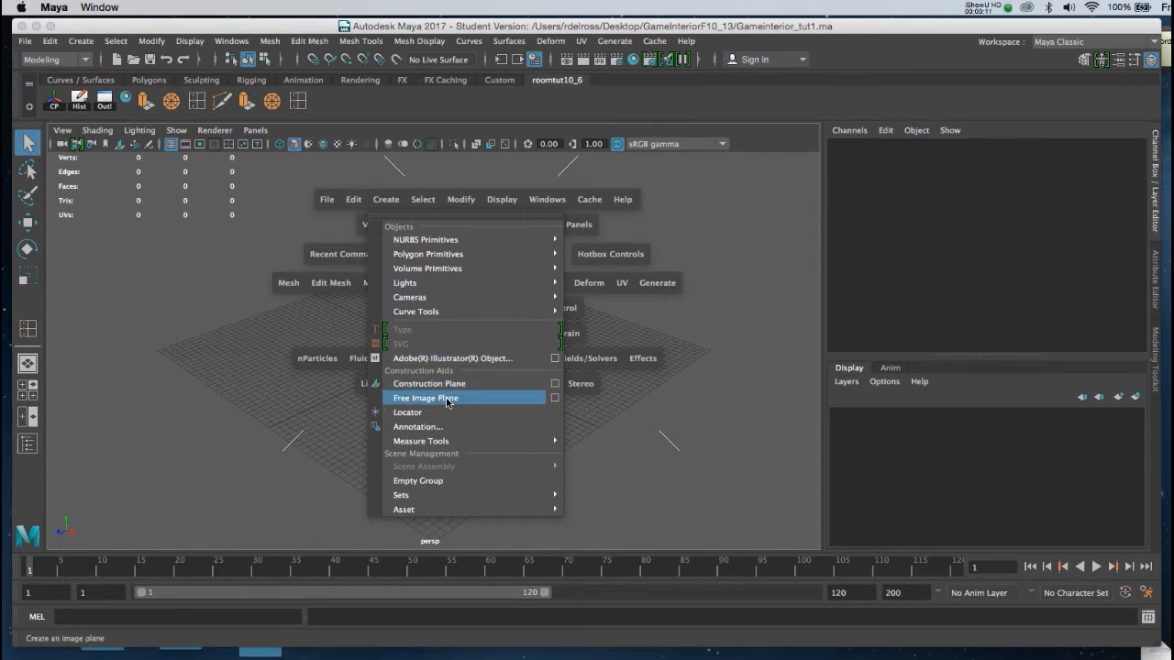
left_click(449, 398)
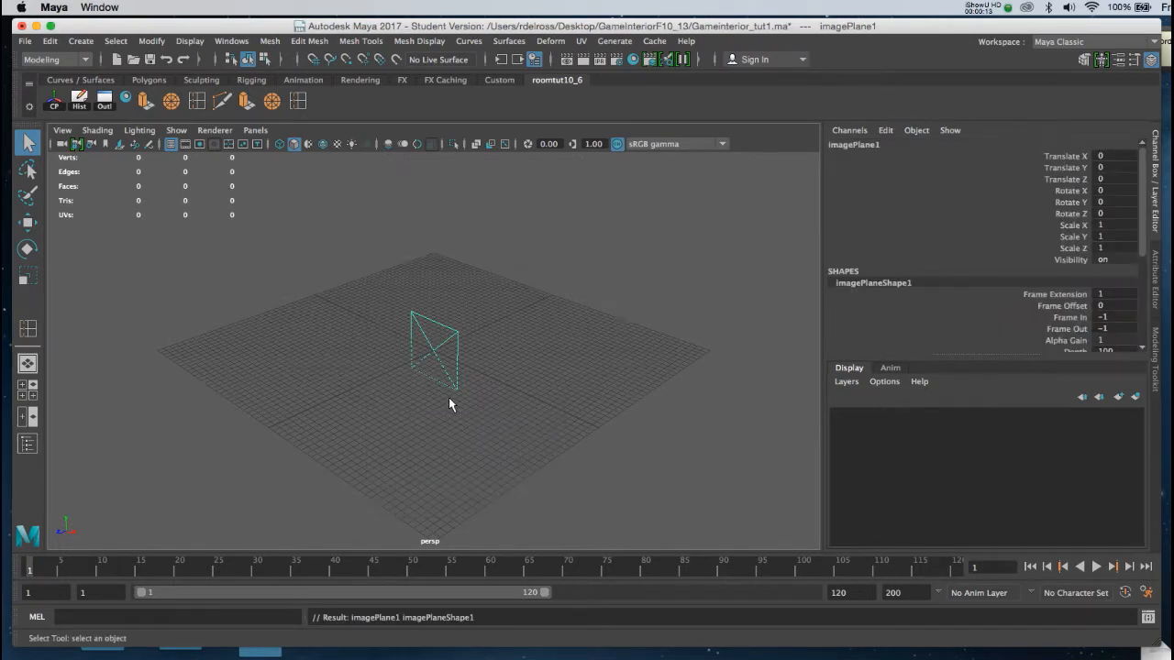
left_click_drag(448, 397, 457, 382, "alt")
scroll(487, 411, "up", 5)
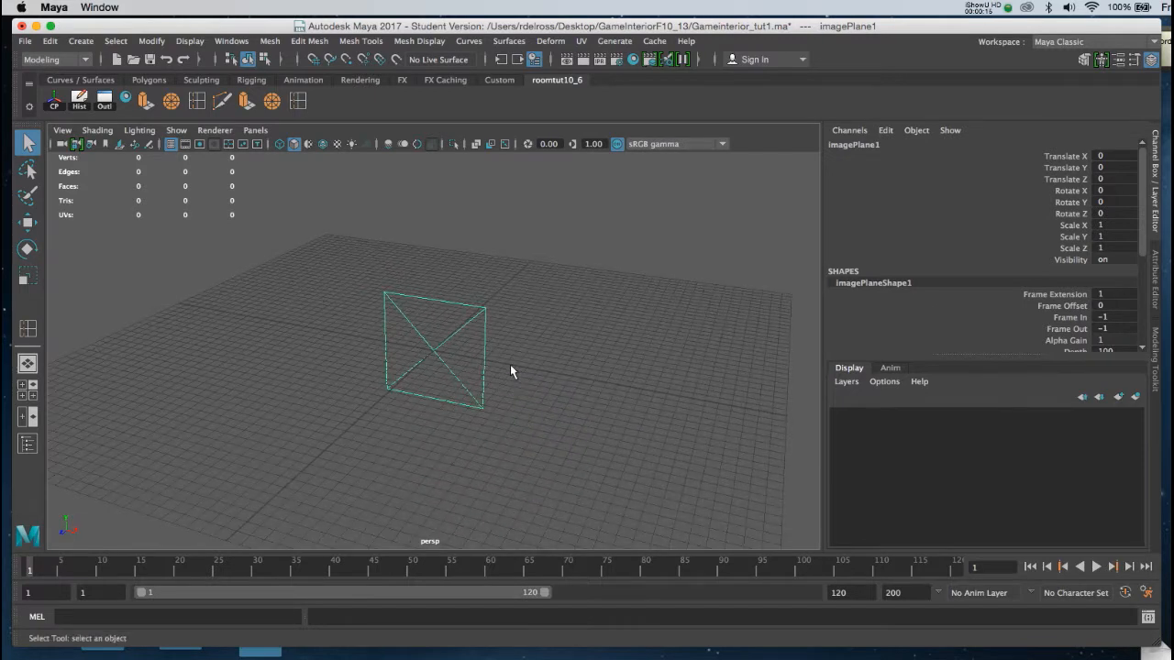
left_click_drag(520, 450, 527, 352, "alt")
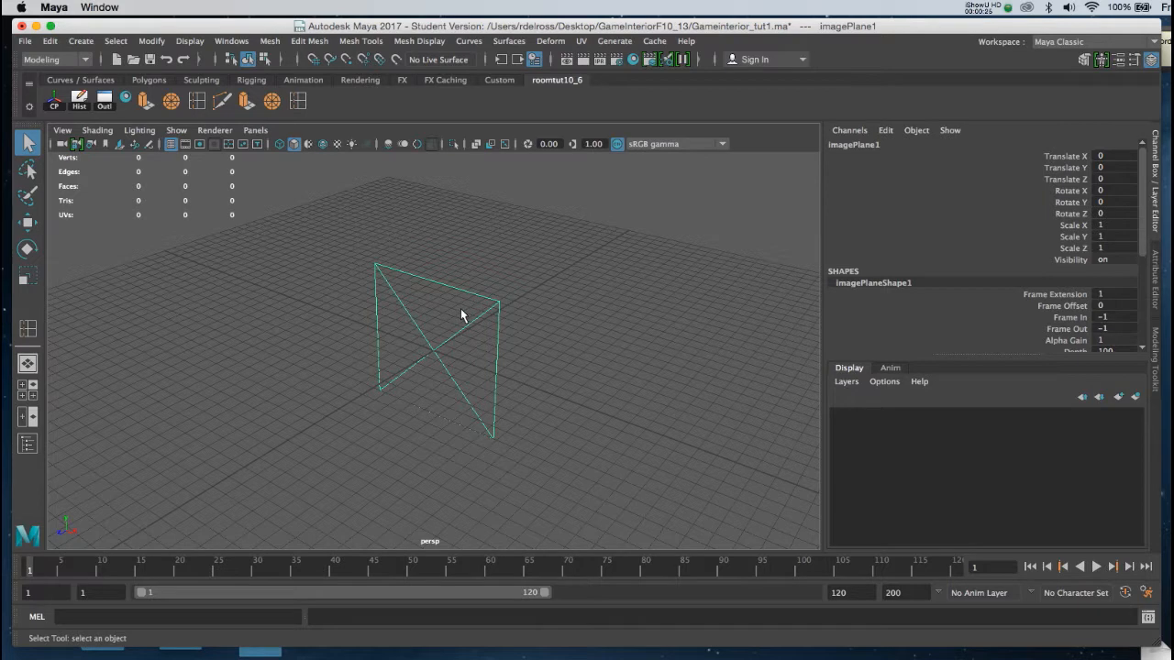
Step: Load Interiortemplate.jpg from the Game Wall folder as the image for the image plane
key("ctrl+a")
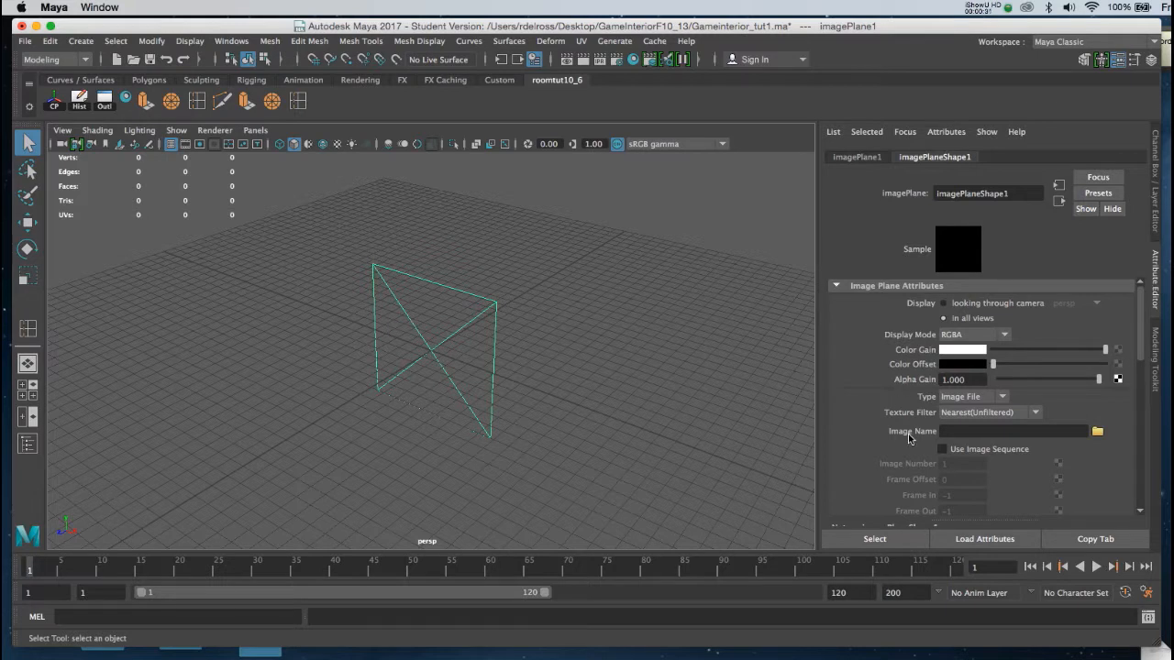
left_click(1097, 431)
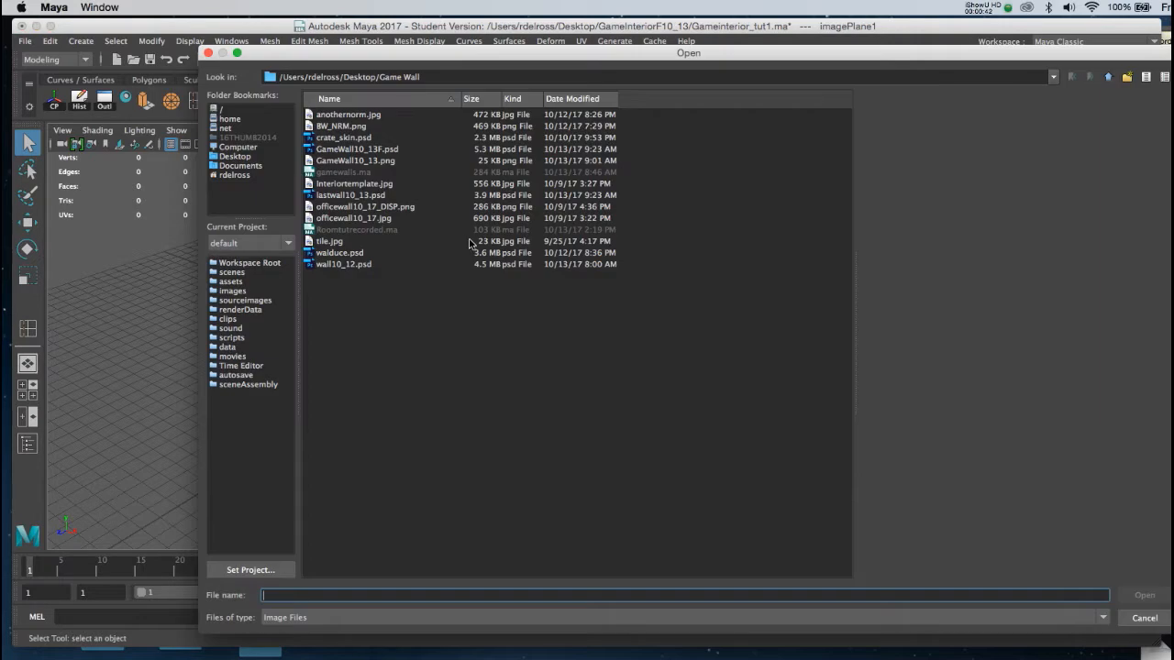
left_click(351, 186)
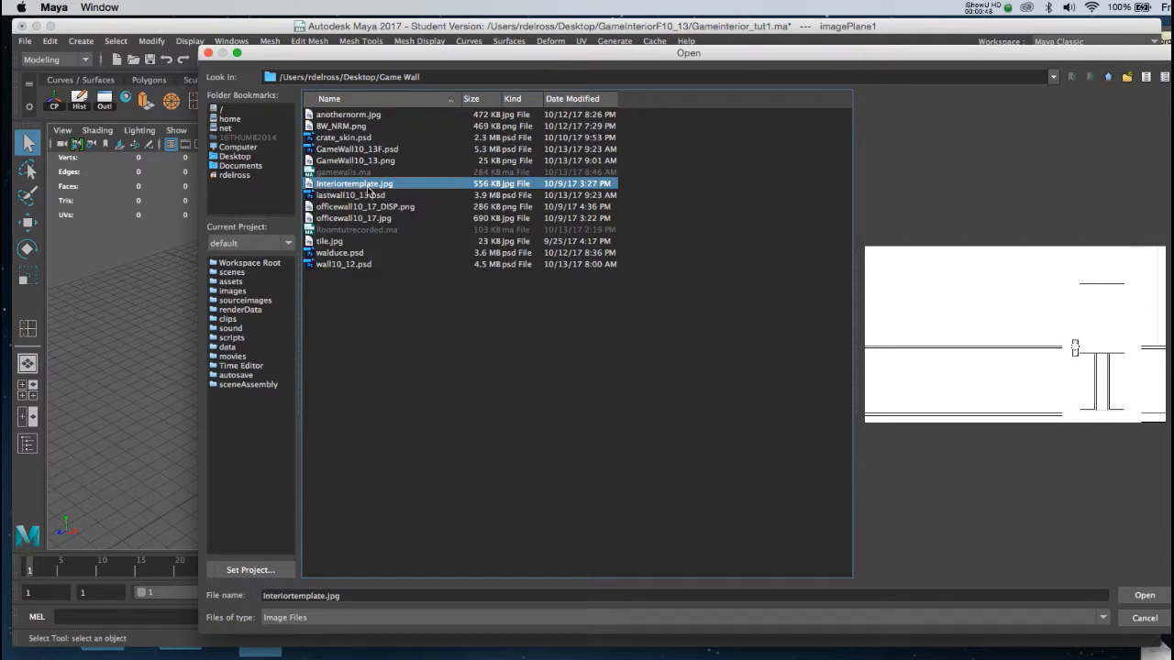
left_click(1144, 595)
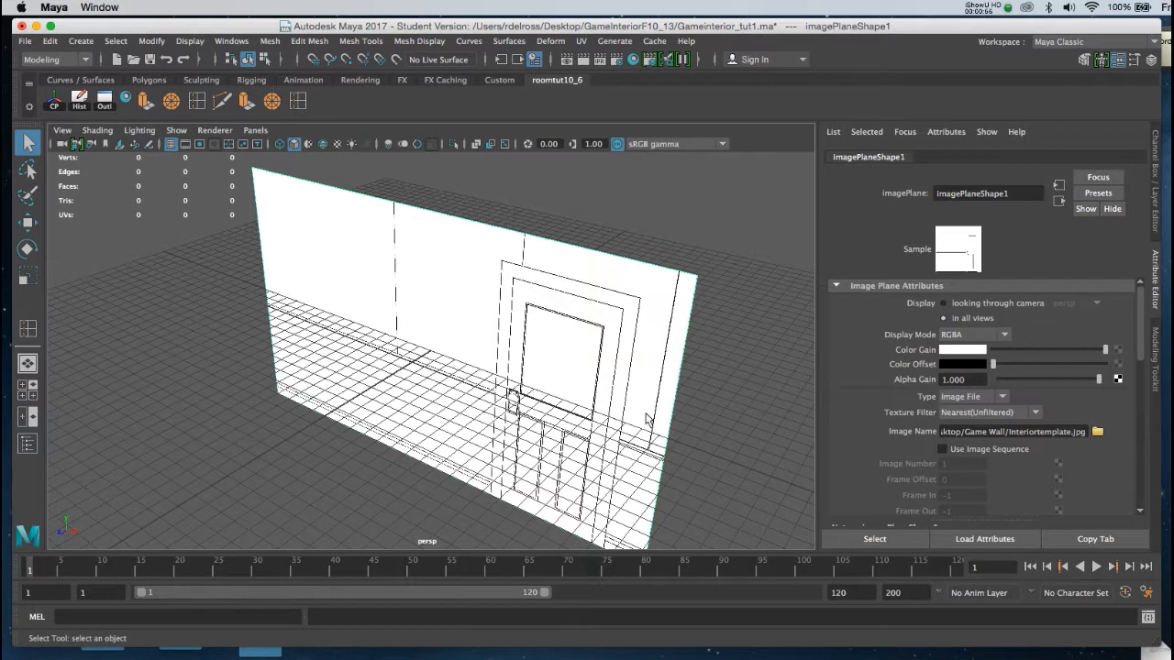
Step: Move the image plane back along the Z axis so it stands behind the grid's origin
key("w")
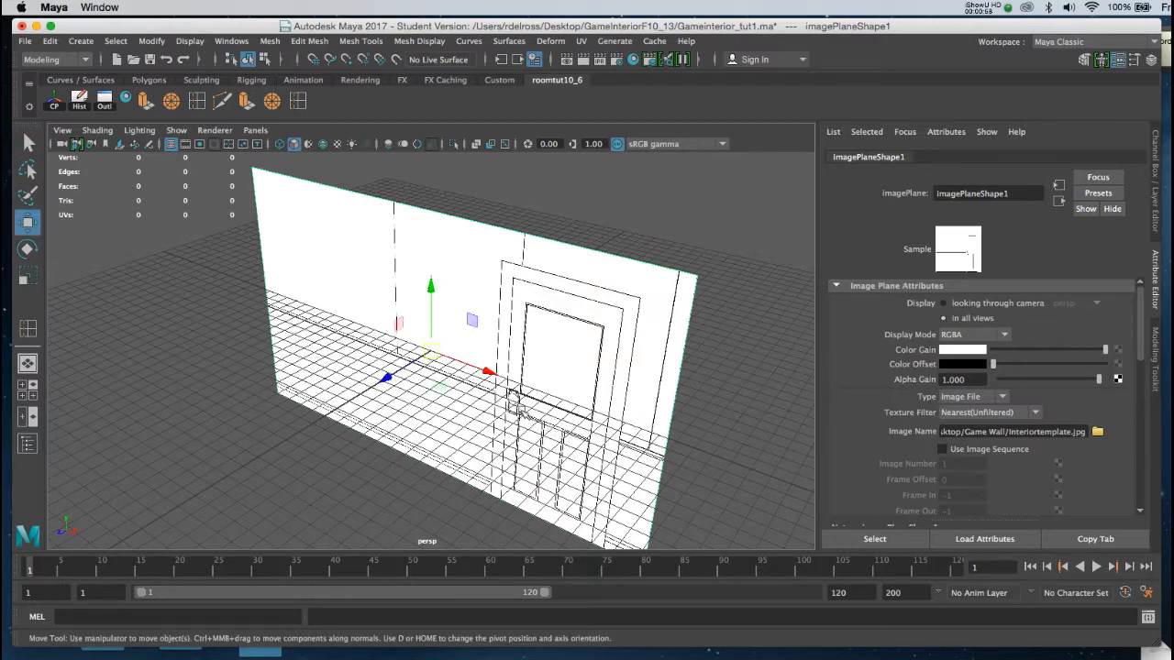
left_click_drag(385, 378, 495, 340)
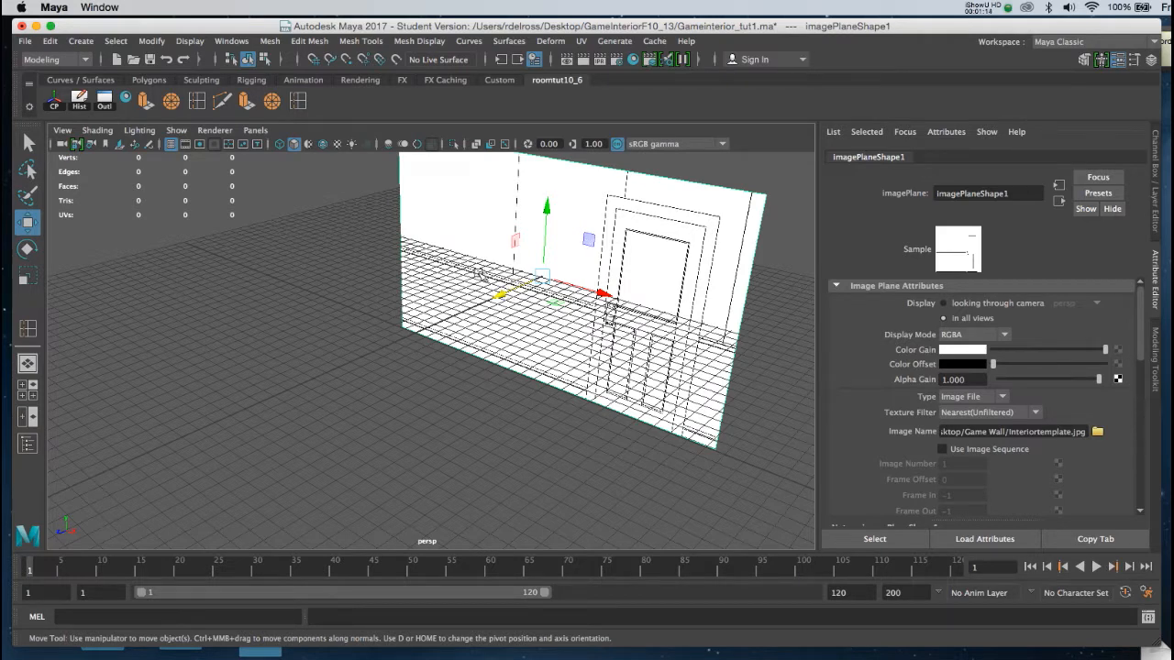
left_click_drag(480, 276, 505, 274, "alt")
middle_click_drag(500, 267, 484, 305, "alt")
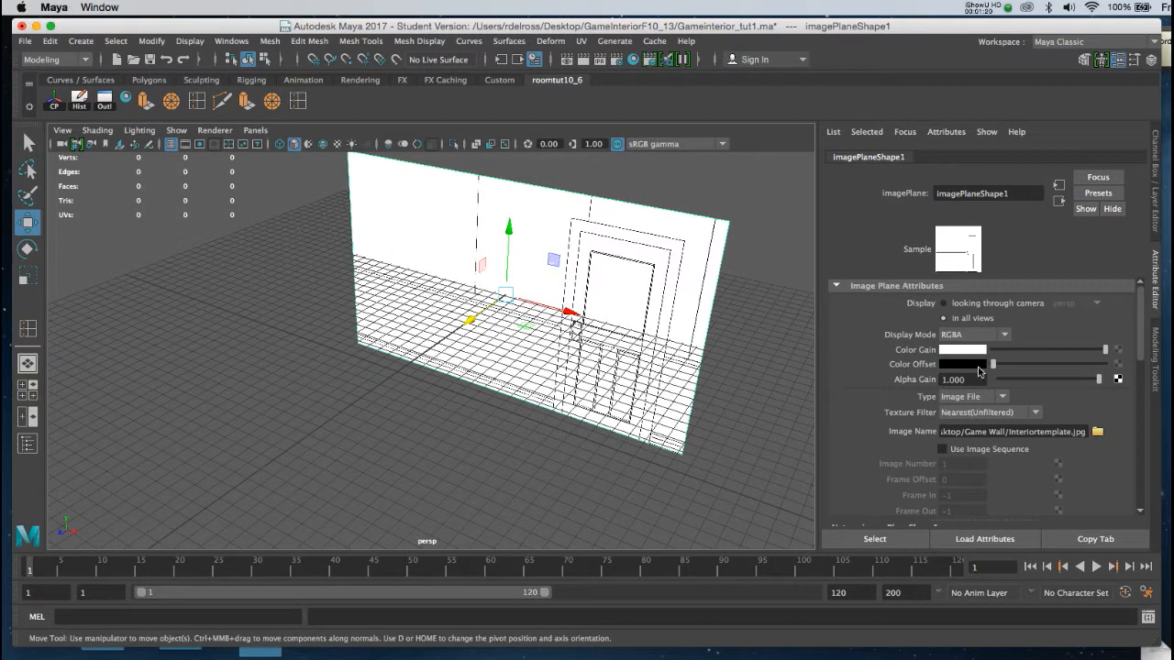
Step: Set the image plane's Alpha Gain to 0.3 to make the wall template semi-transparent
left_click_drag(978, 378, 917, 382)
key("BackSpace")
type(".3")
key("Return")
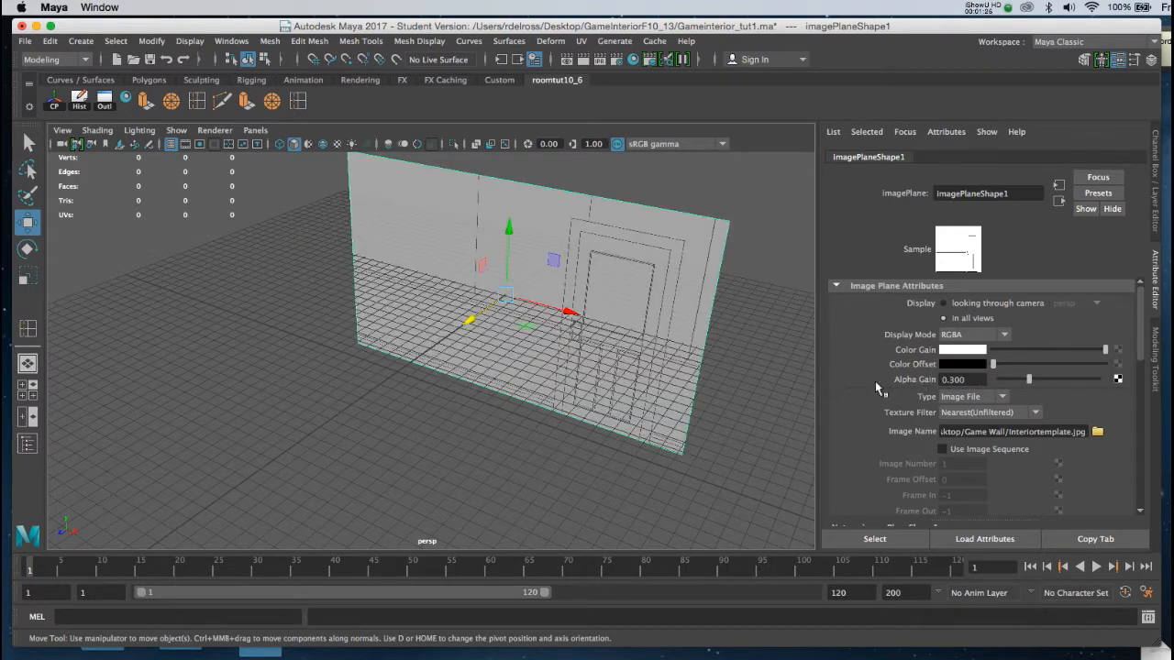
left_click_drag(580, 350, 593, 390, "alt")
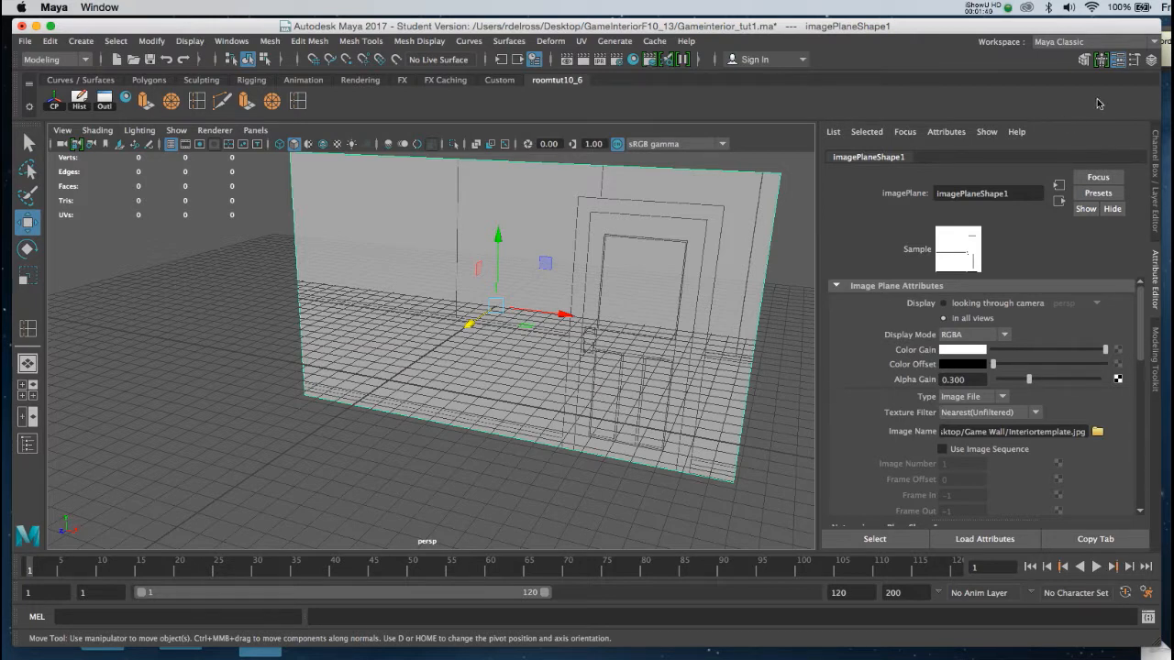
Step: Create a display layer containing the selected image plane and name it Template
key("ctrl+a")
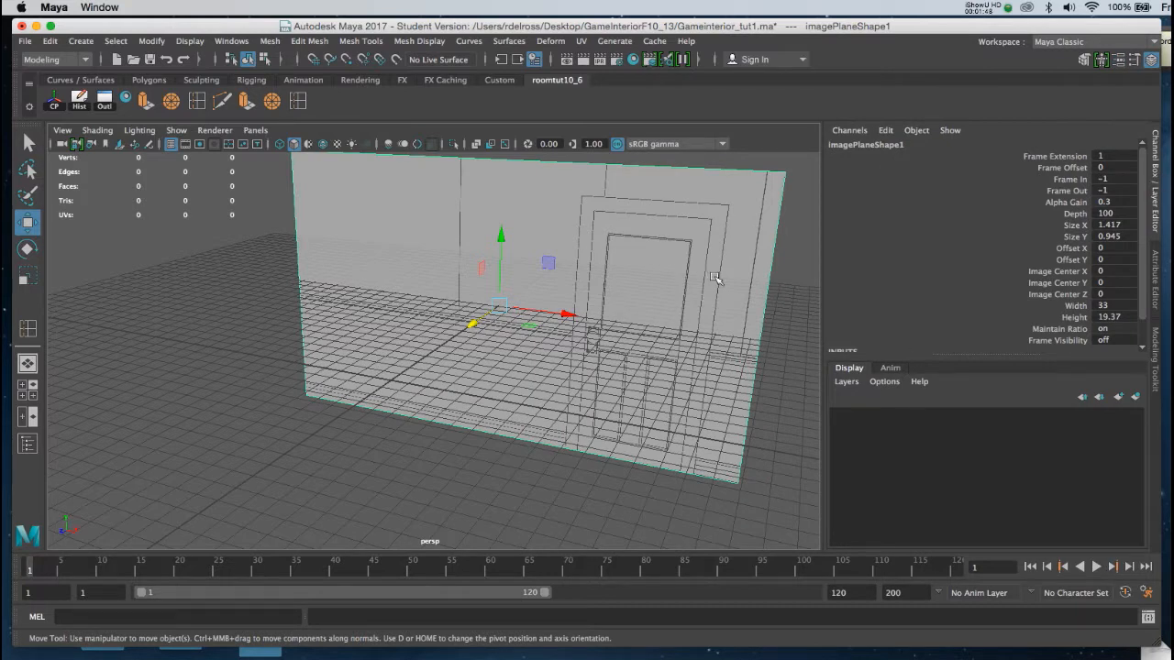
left_click(1137, 398)
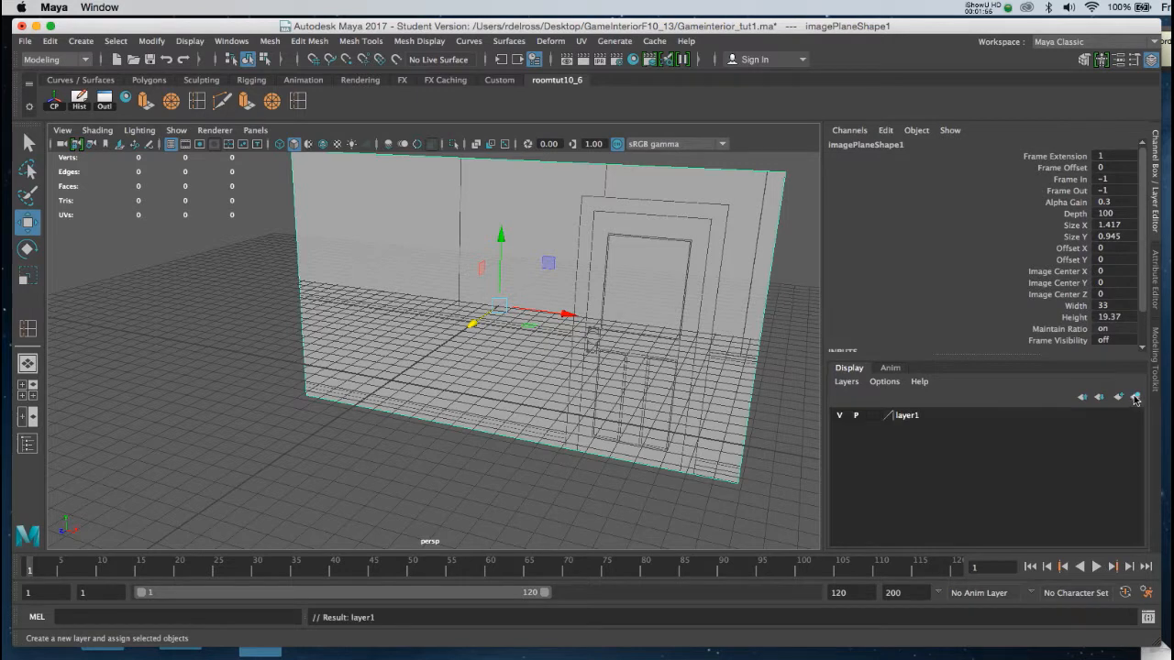
left_click(912, 419)
double_click(912, 417)
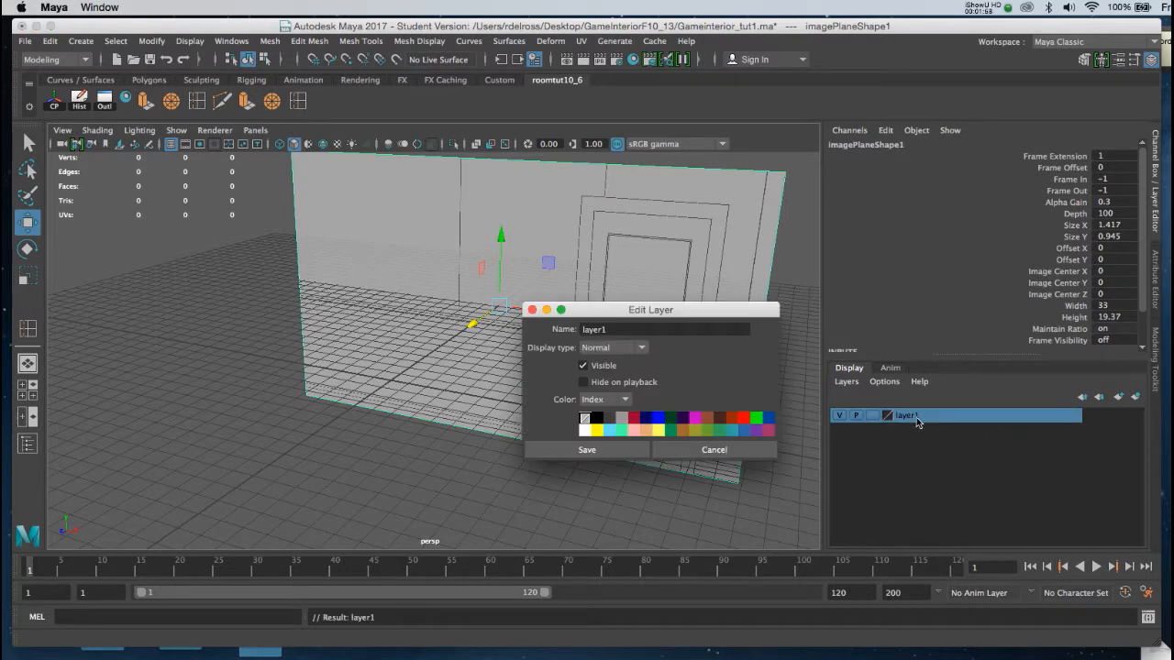
left_click_drag(671, 380, 608, 380)
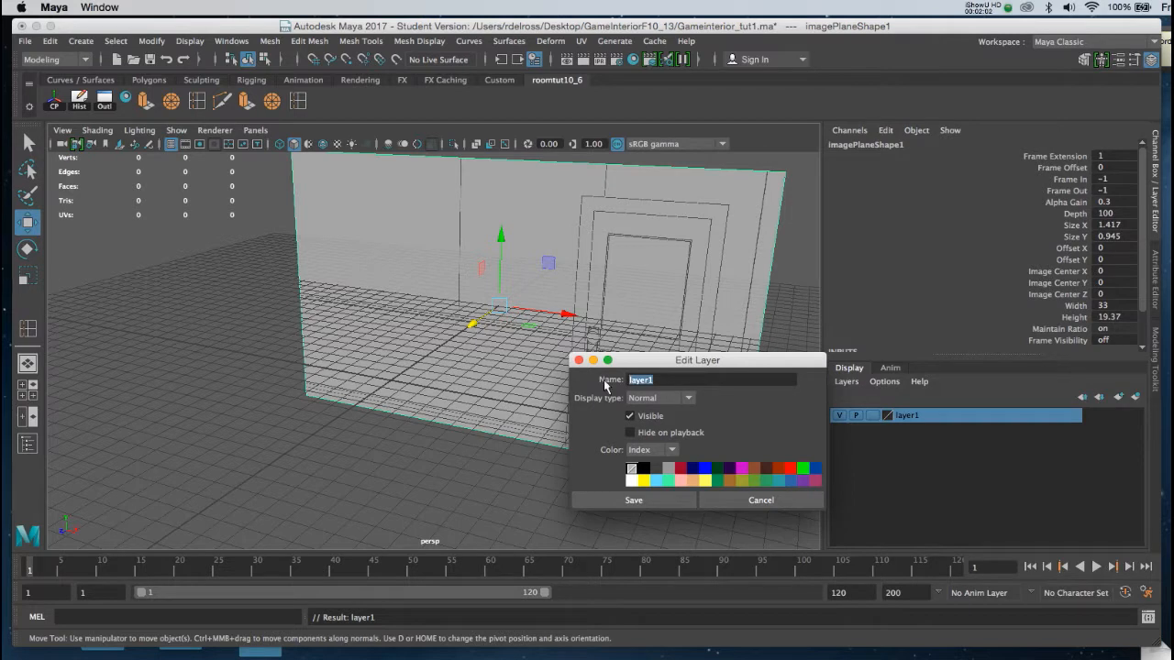
type("Templat")
left_click(635, 500)
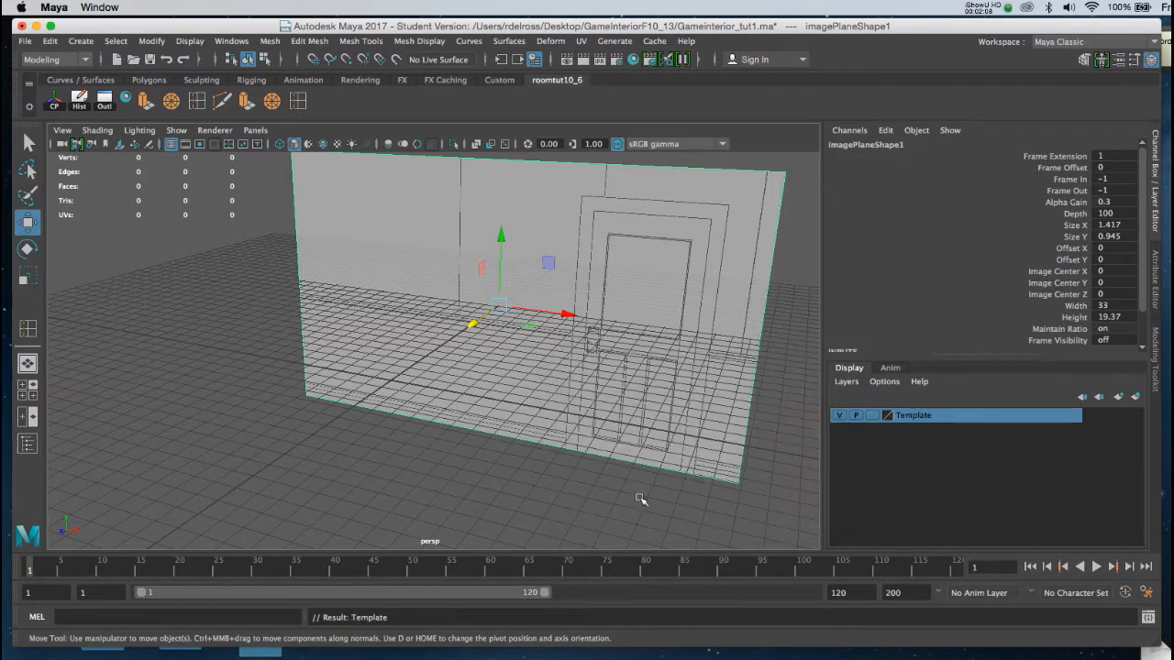
Step: Set the Template layer to reference so the image plane cannot be selected, and save the scene
left_click(871, 415)
left_click(871, 415)
left_click(781, 429)
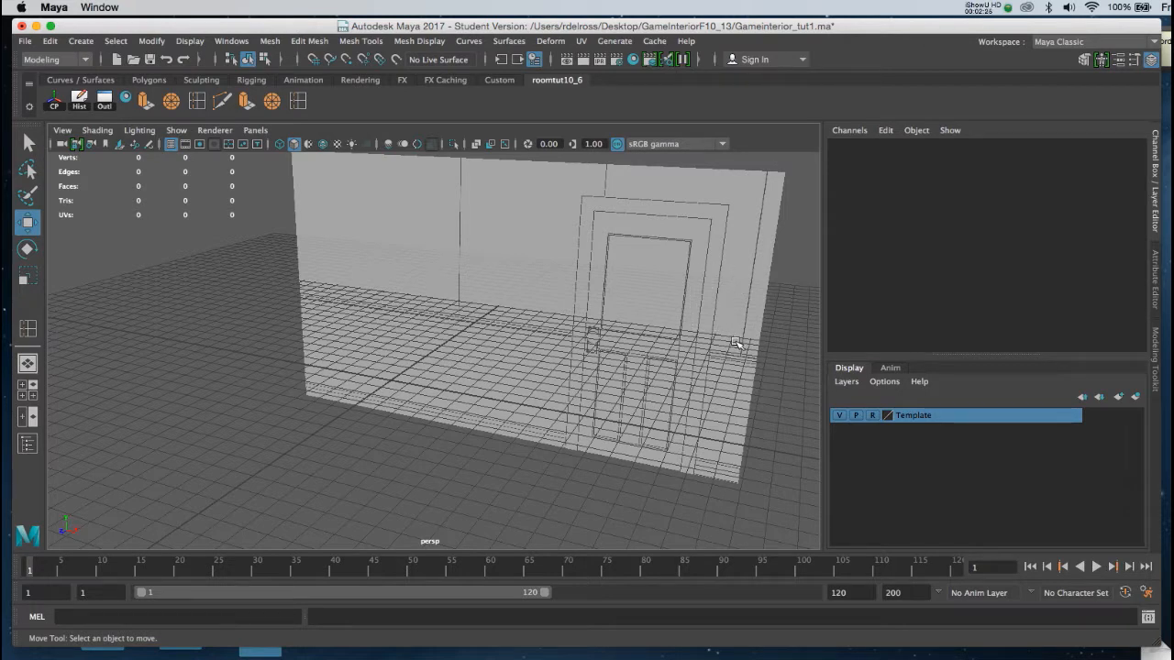
key("super+s")
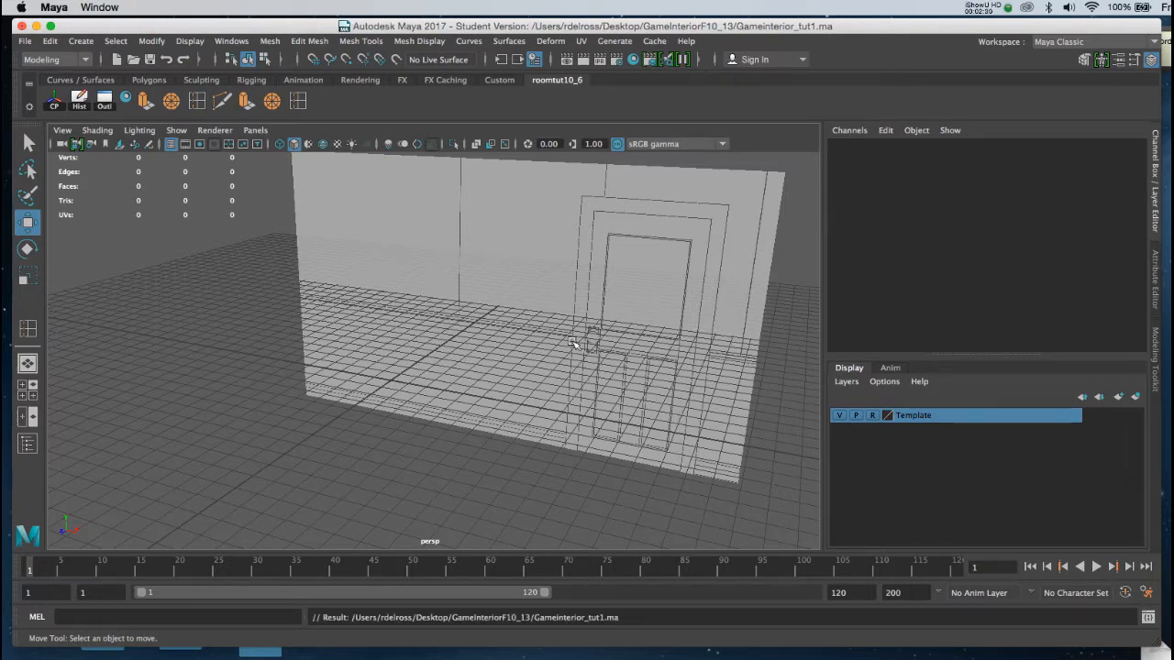
Step: Draw a polygon plane about 33.2 by 19.3 units over the whole wall template in the front view and turn on X-ray display
key("space")
key("space")
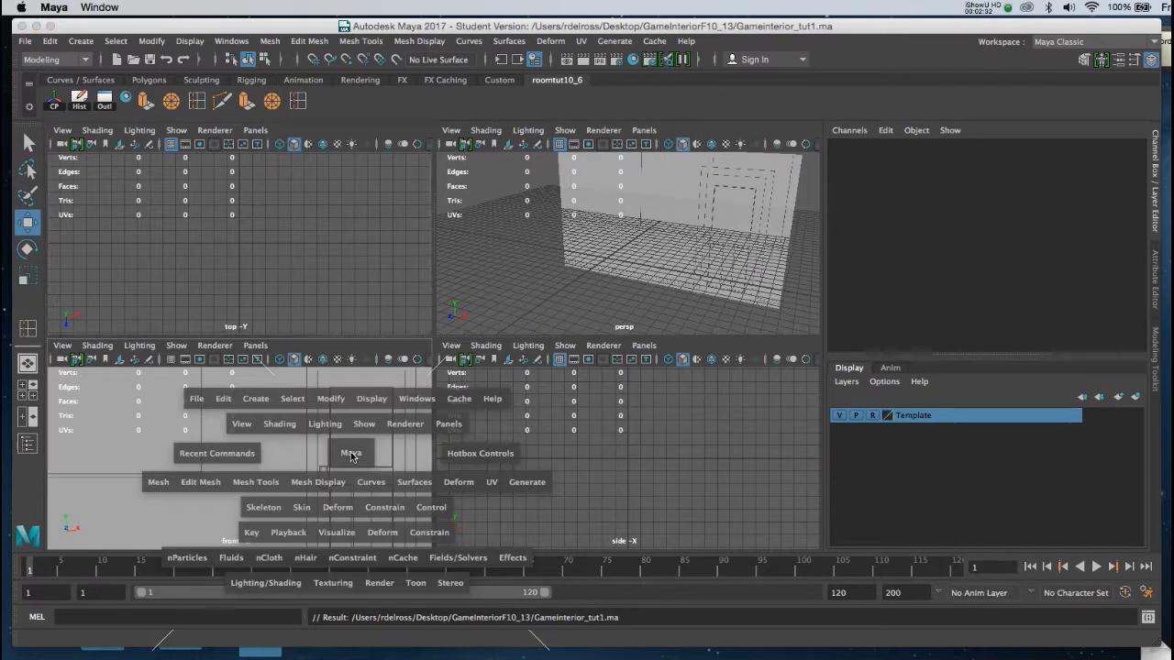
right_click_drag(421, 464, 411, 405, "alt")
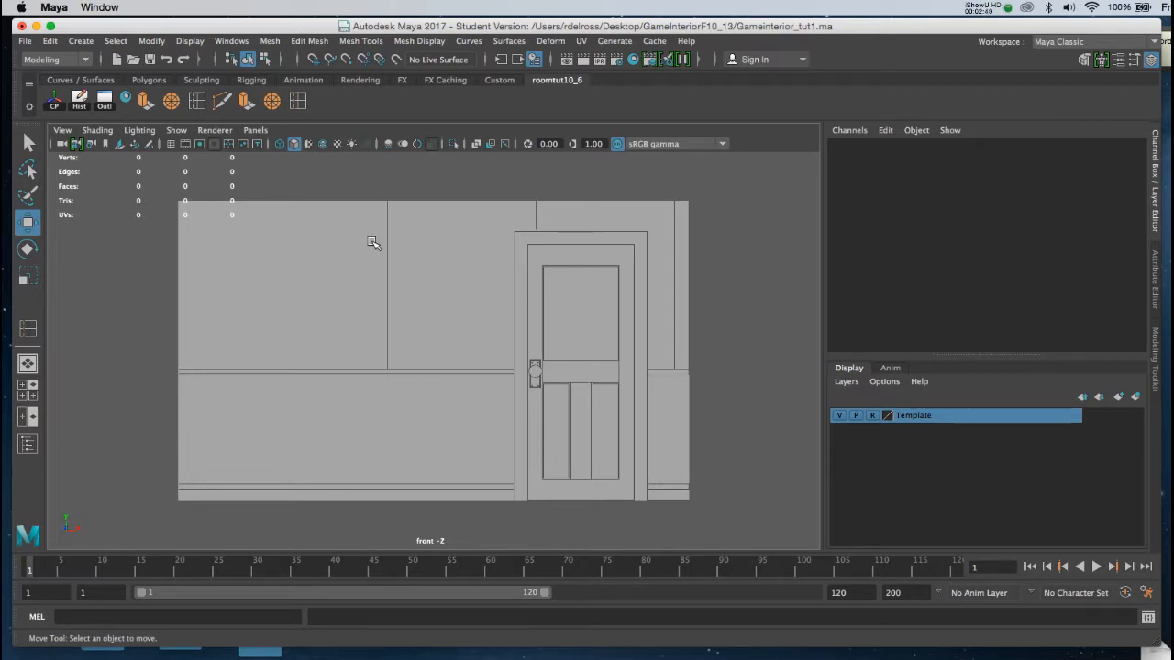
key("space")
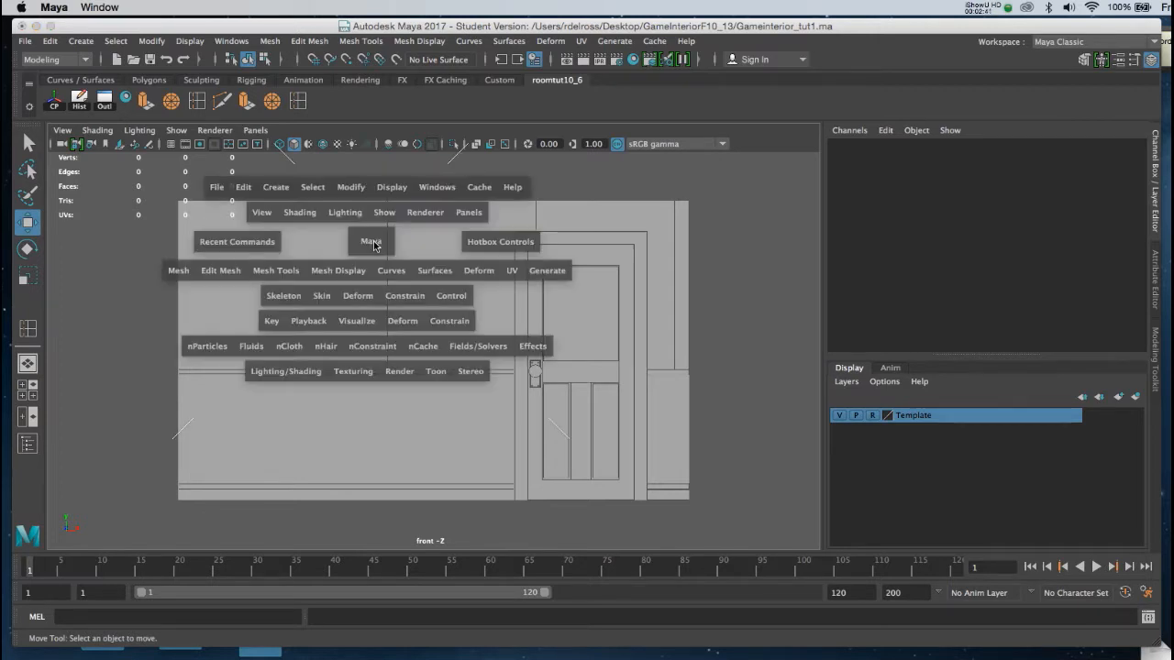
left_click(275, 188)
mouse_move(304, 241)
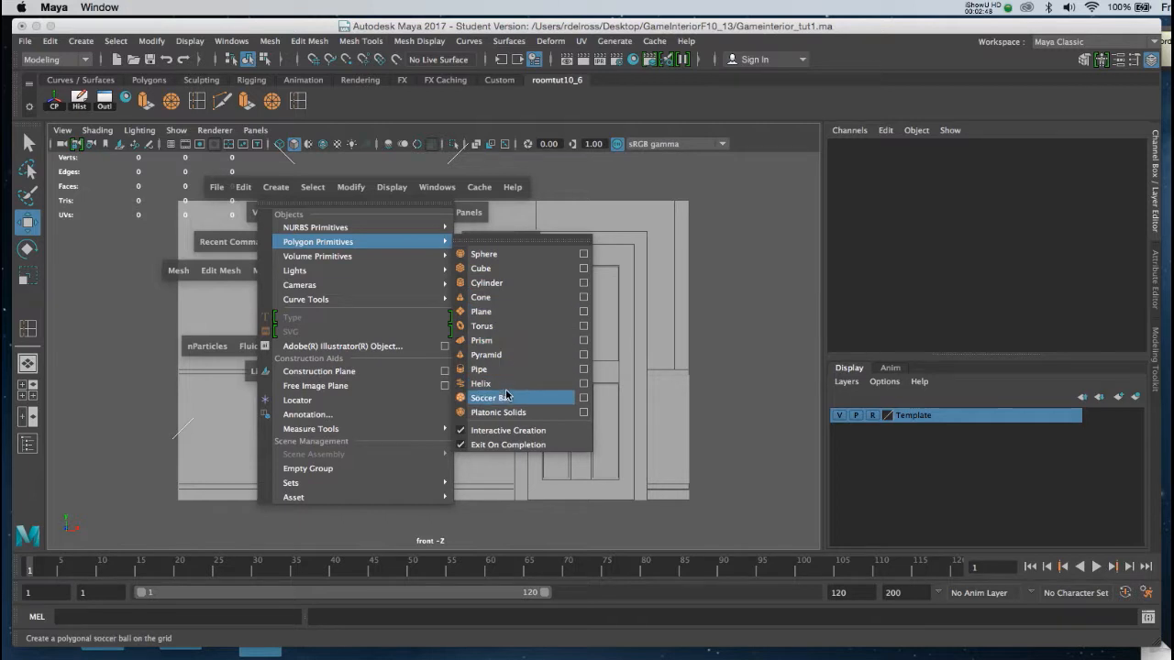
left_click(498, 312)
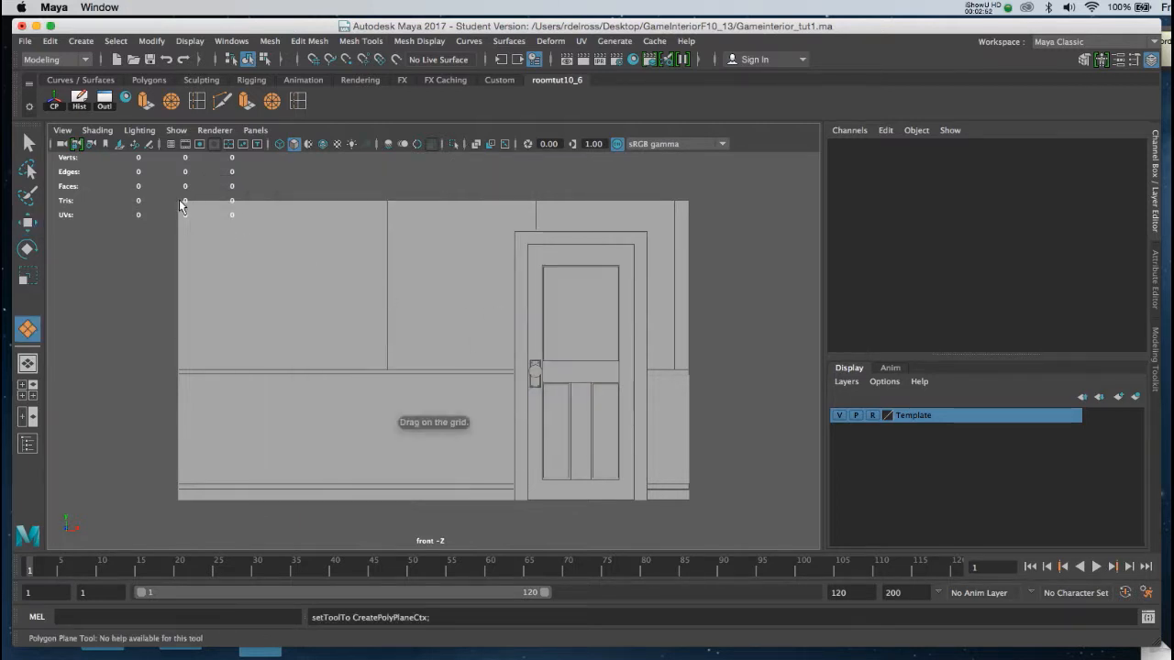
left_click_drag(180, 206, 689, 501)
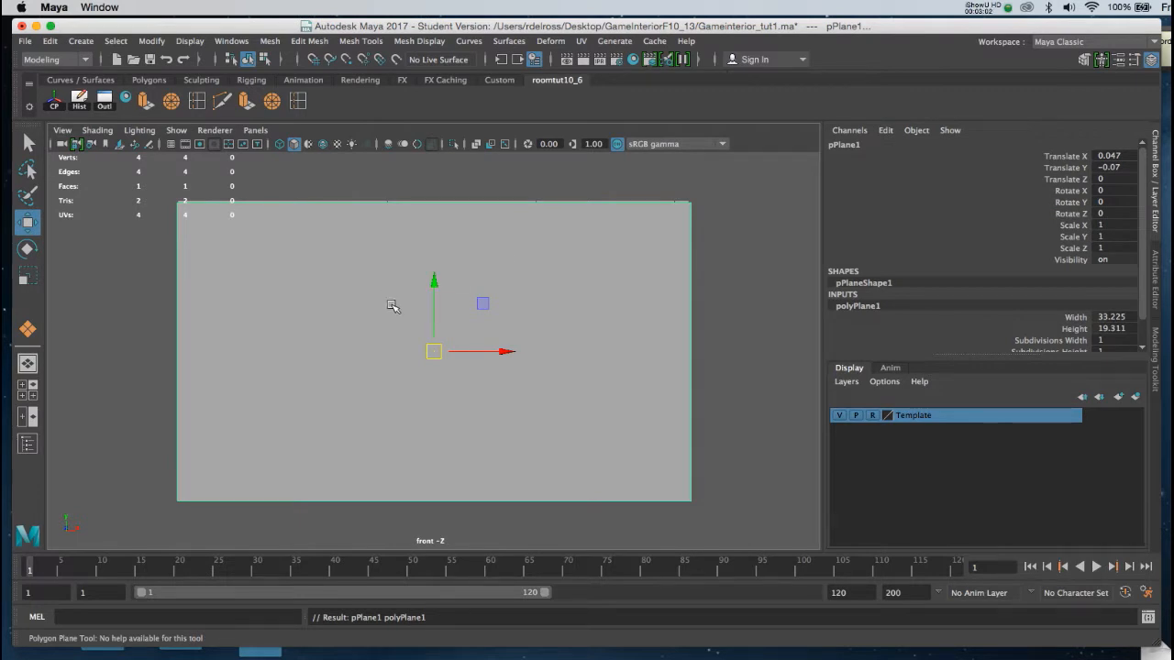
key("w")
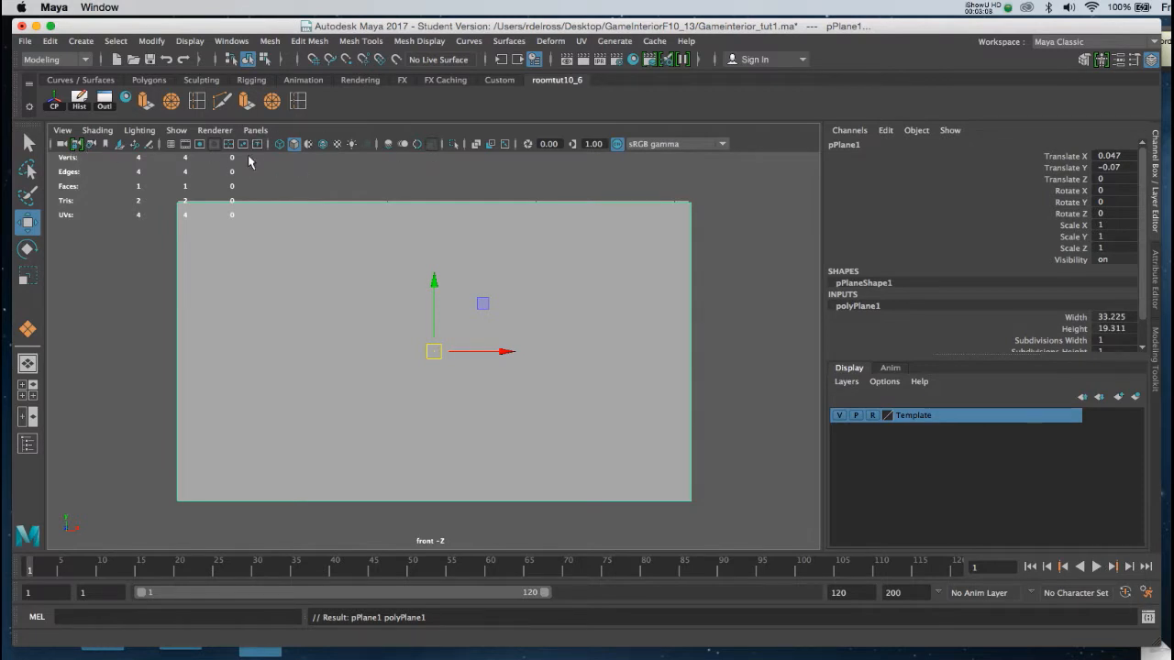
left_click(475, 144)
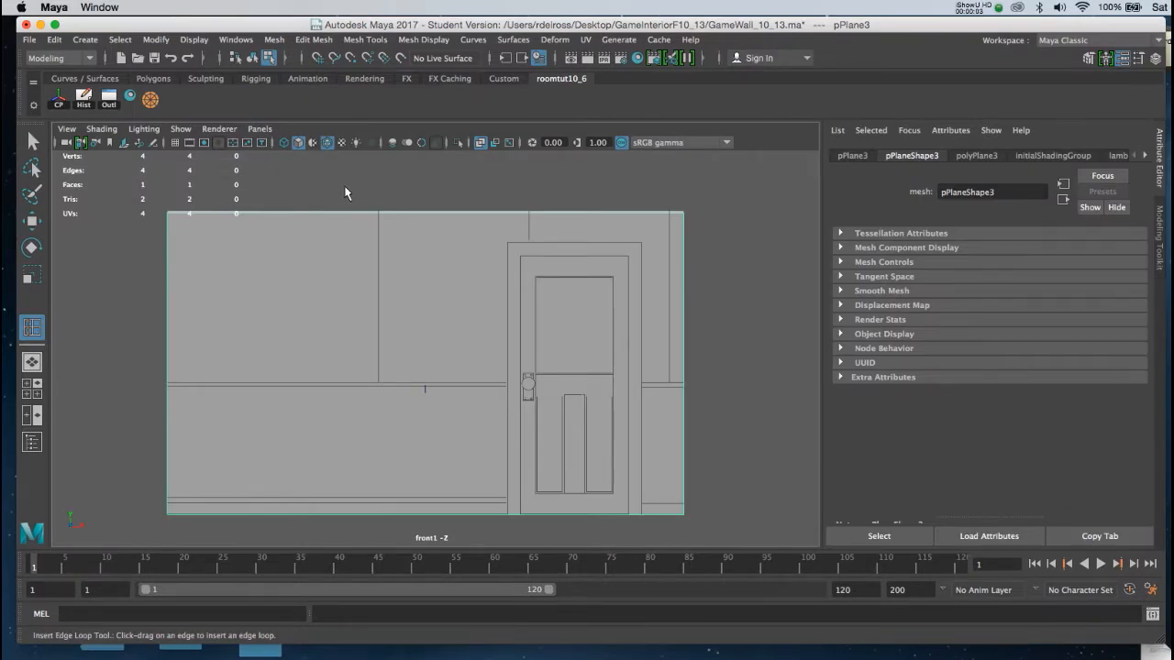
Step: Add the Extrude, Insert Edge Loop and Multi-Cut tools to the roomtut10_6 custom shelf
left_click(314, 41)
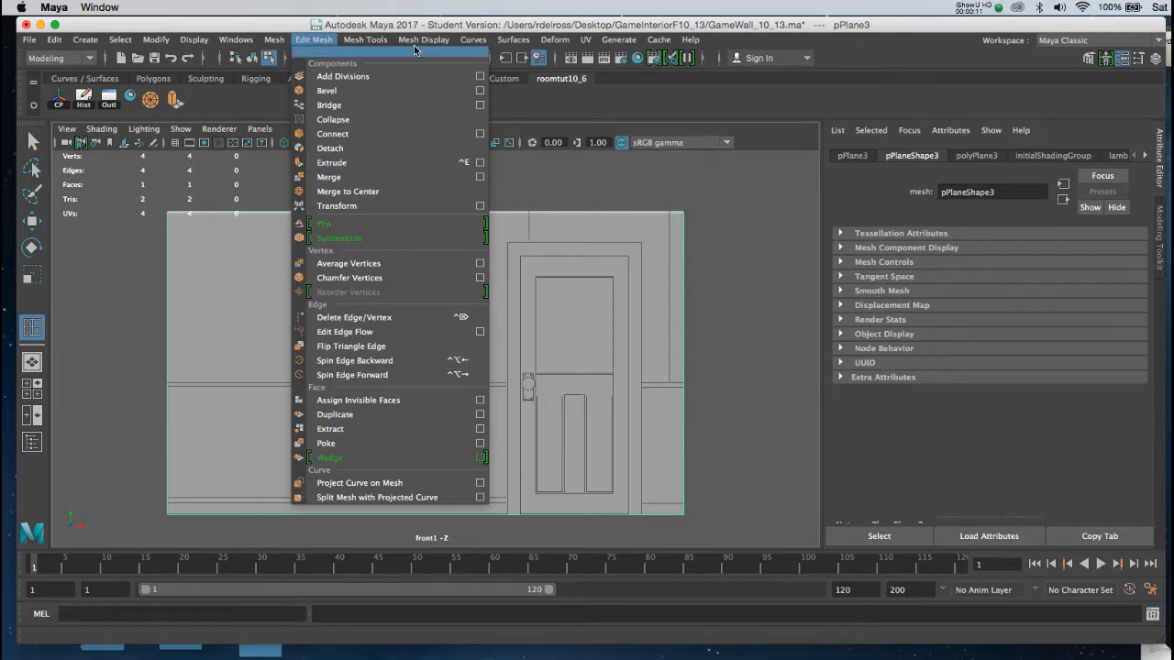
mouse_move(420, 45)
mouse_move(370, 44)
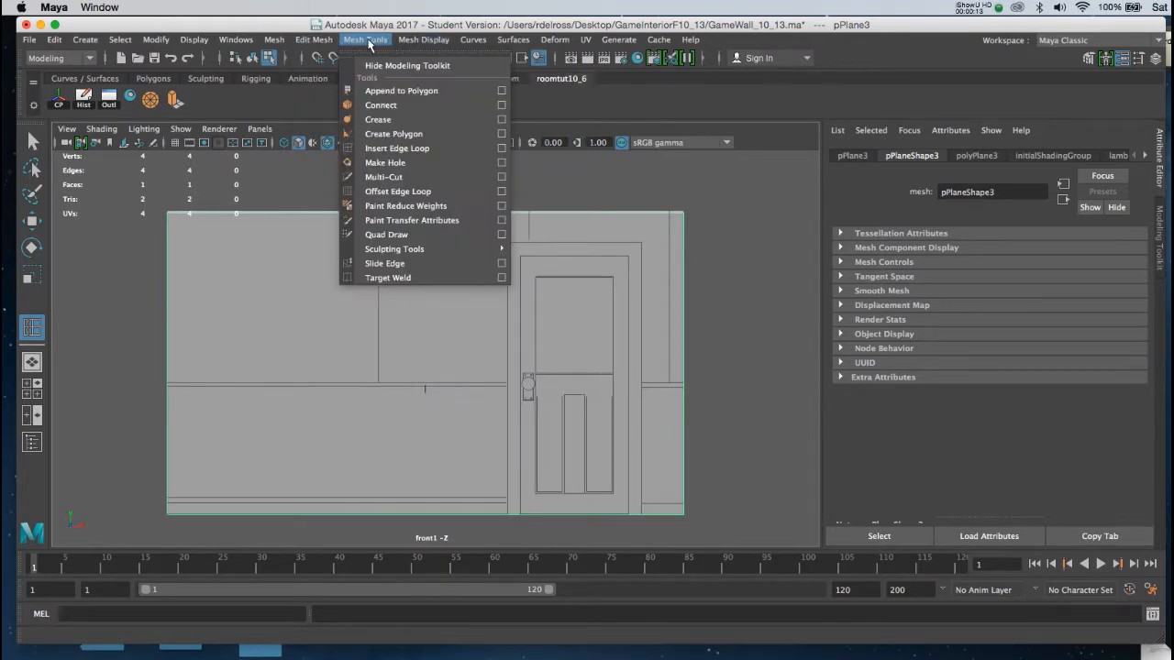
left_click(366, 151, "ctrl+shift")
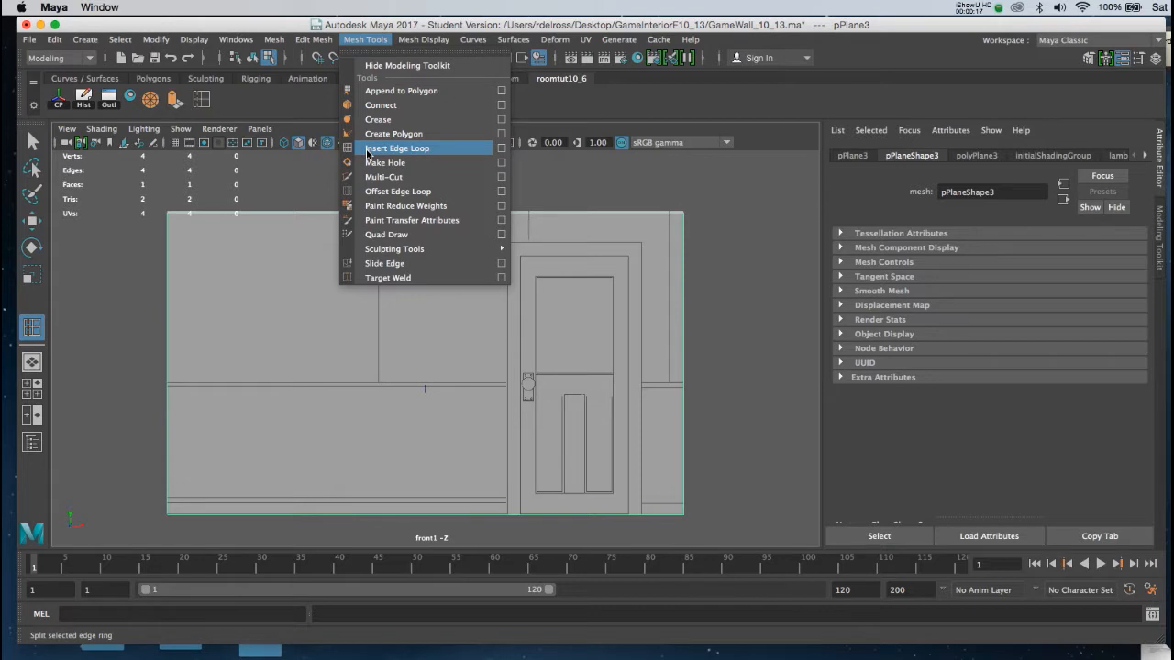
left_click(386, 177, "ctrl+shift")
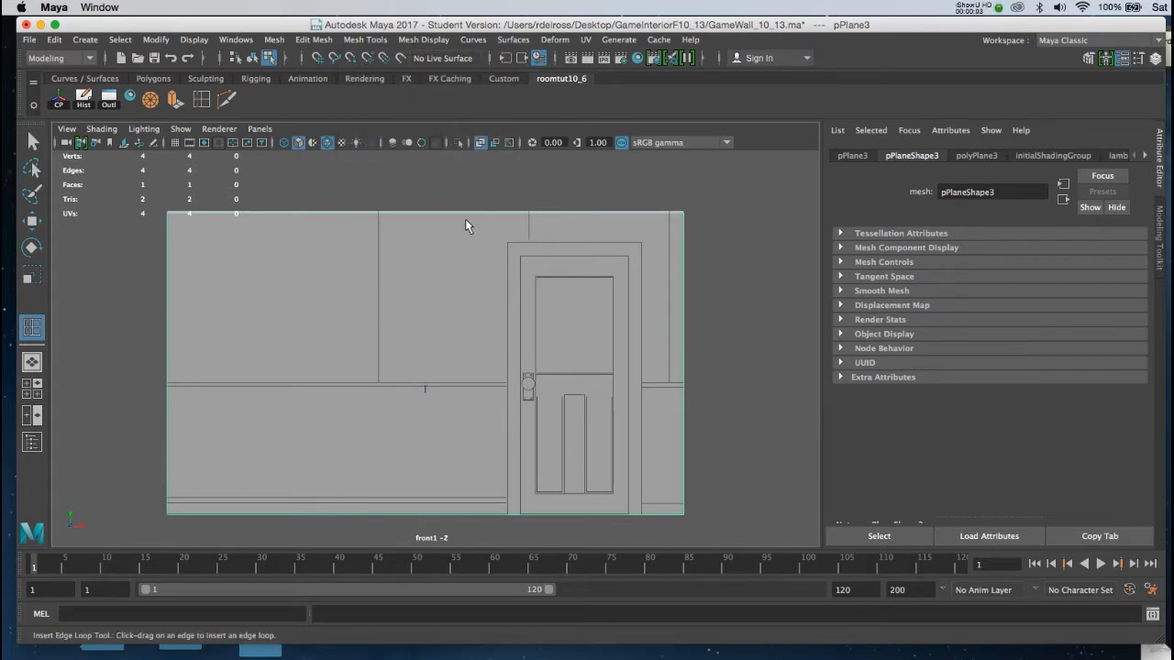
Step: Insert a vertical edge loop in the wall plane at the door frame's left side and align it with the template line
left_click(203, 101)
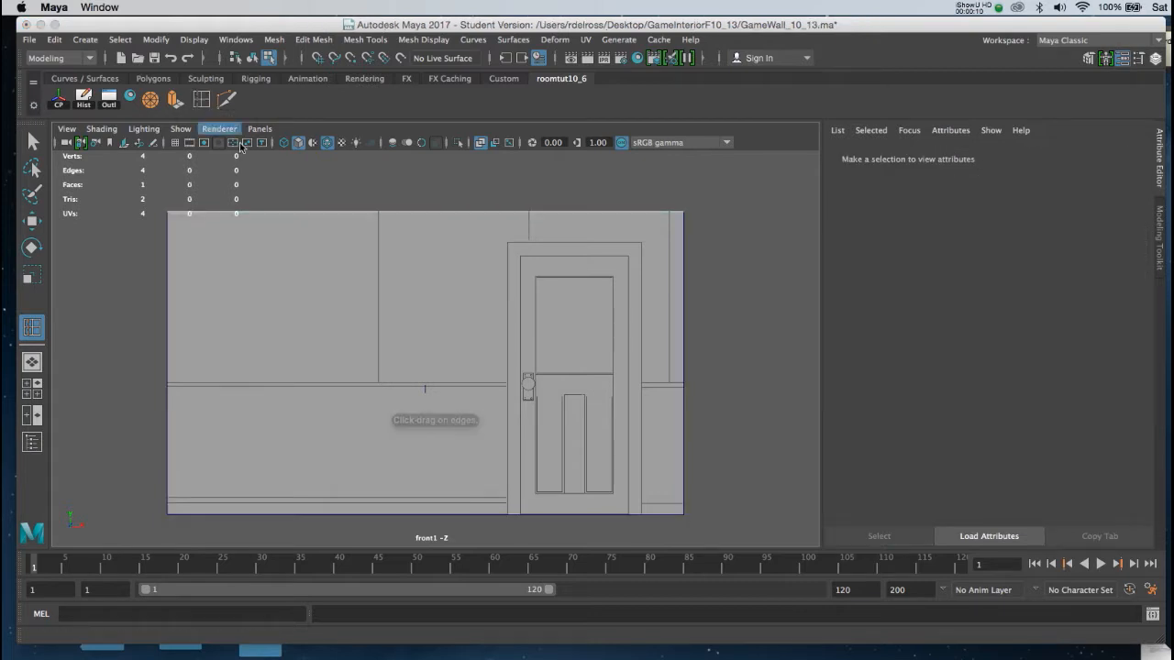
left_click(505, 219)
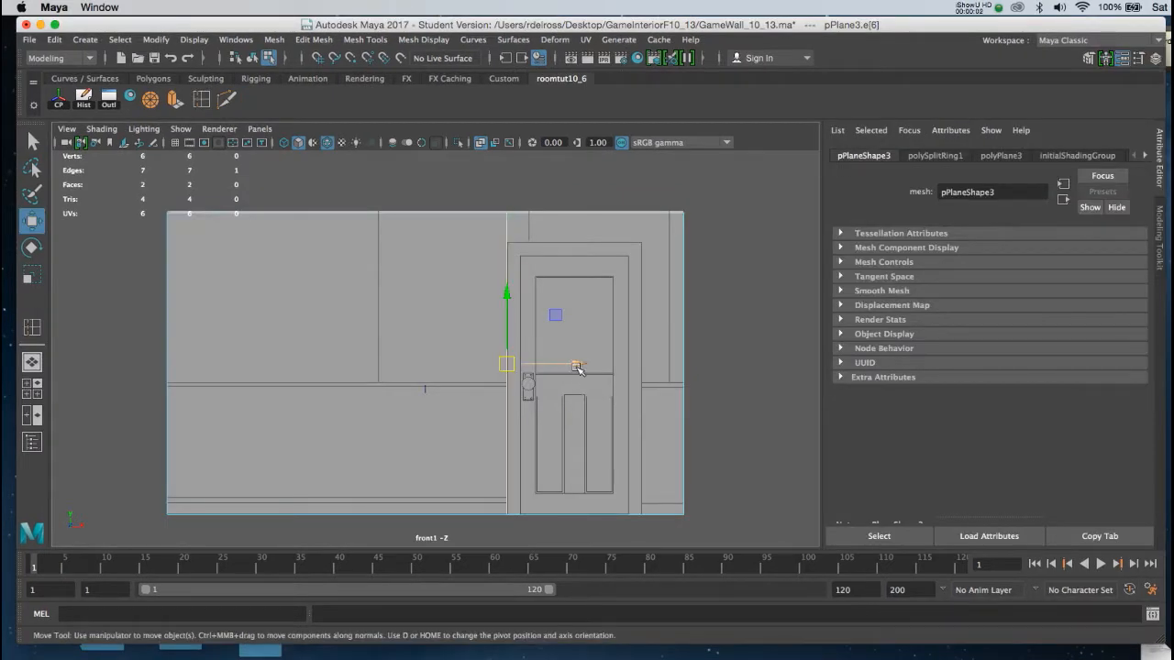
mouse_move(579, 365)
left_mouse_down()
mouse_move(539, 365)
mouse_move(573, 364)
left_mouse_up()
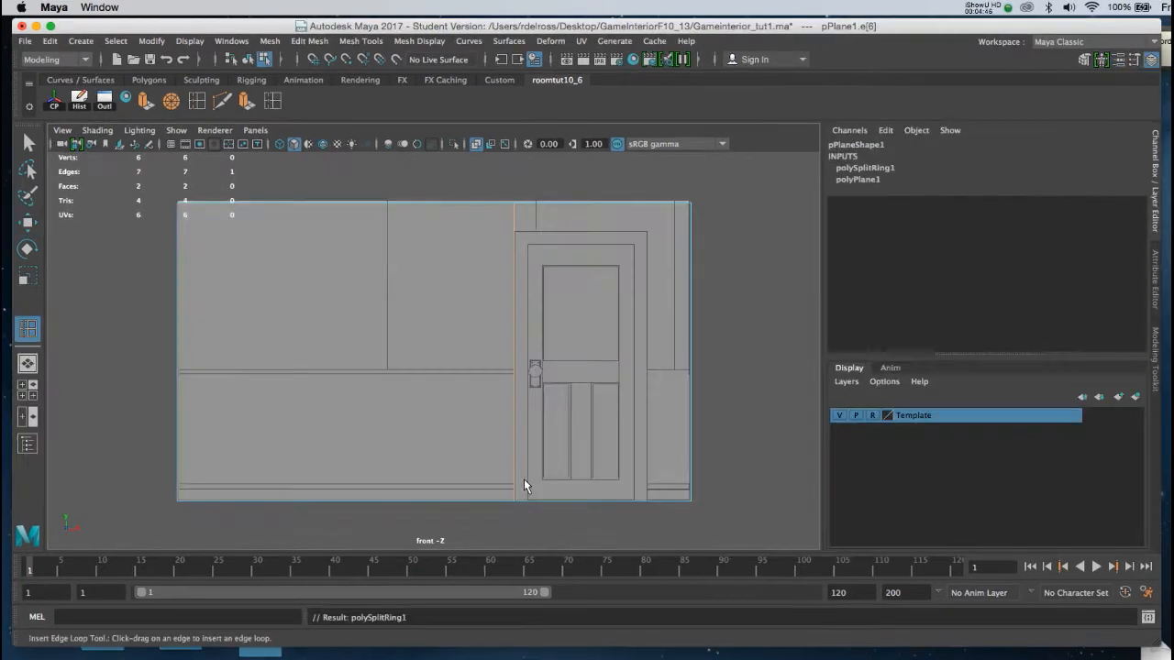
Step: Insert a second vertical edge loop at the door frame's right side and nudge it along X onto the template line
left_click(647, 204)
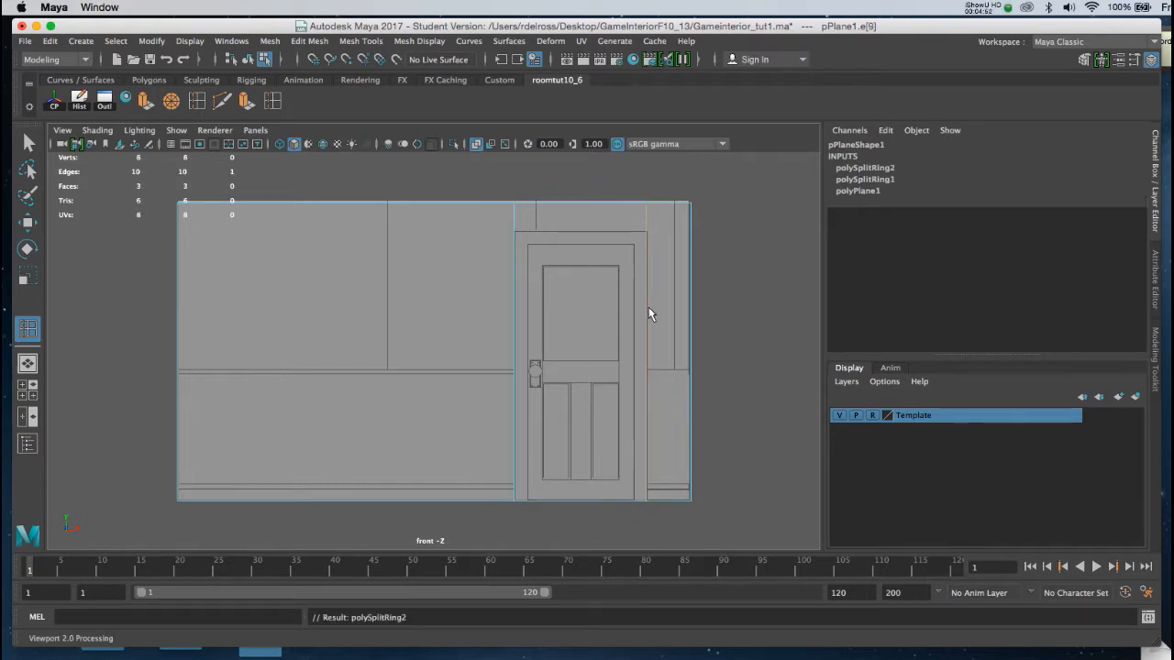
key("f")
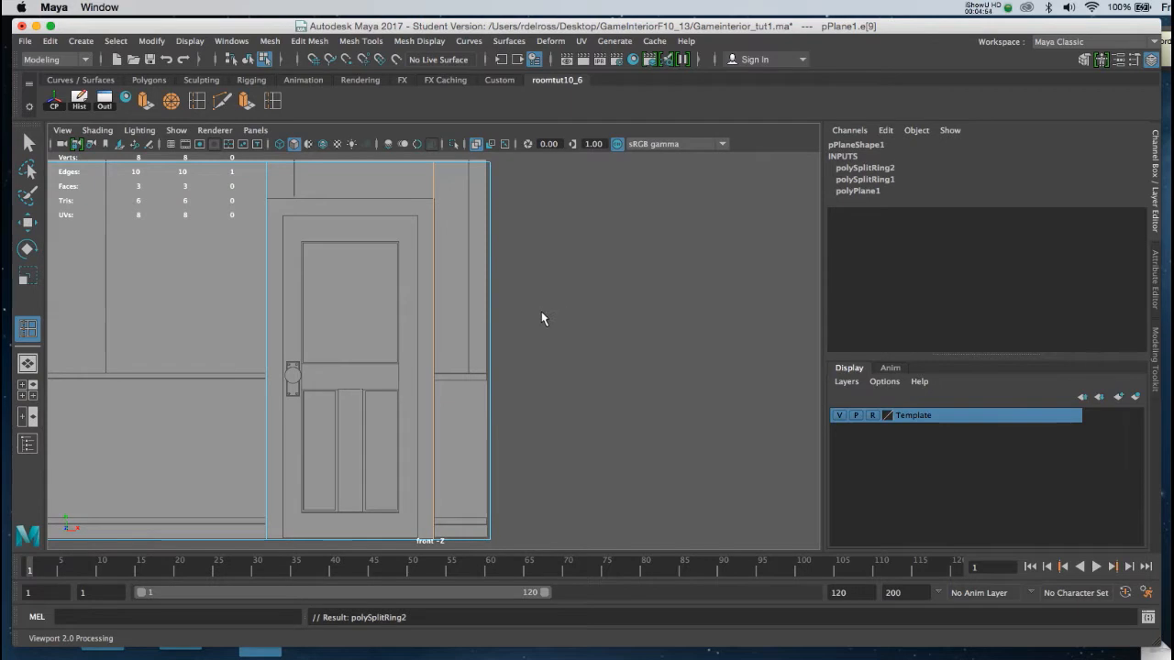
key("w")
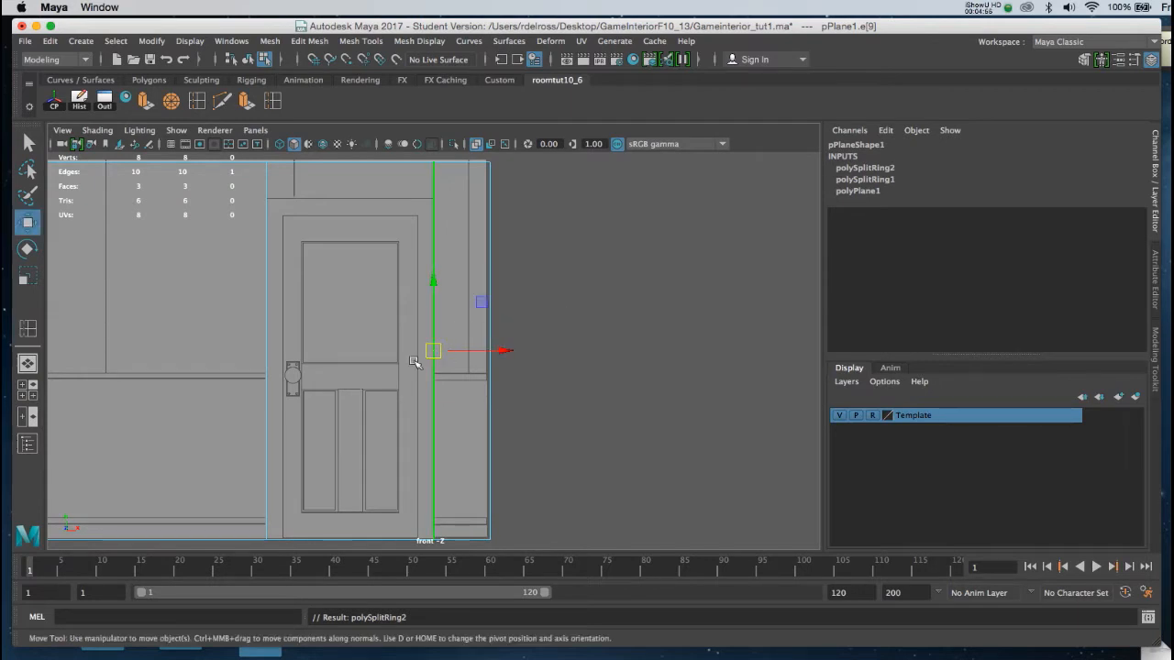
mouse_move(467, 352)
left_mouse_down()
mouse_move(452, 352)
mouse_move(472, 349)
left_mouse_up()
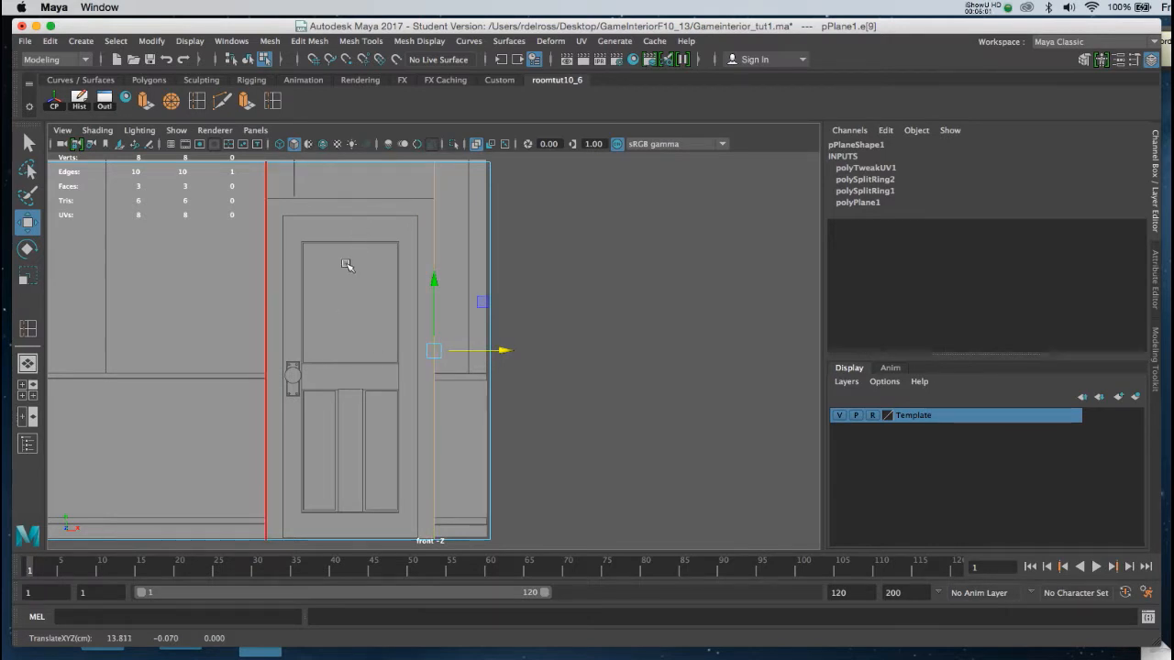
Step: Switch the wall plane to object mode and back to edge mode, and select the vertical edge at the door frame's left side
middle_click_drag(340, 264, 488, 256, "alt")
right_click_drag(496, 270, 567, 254)
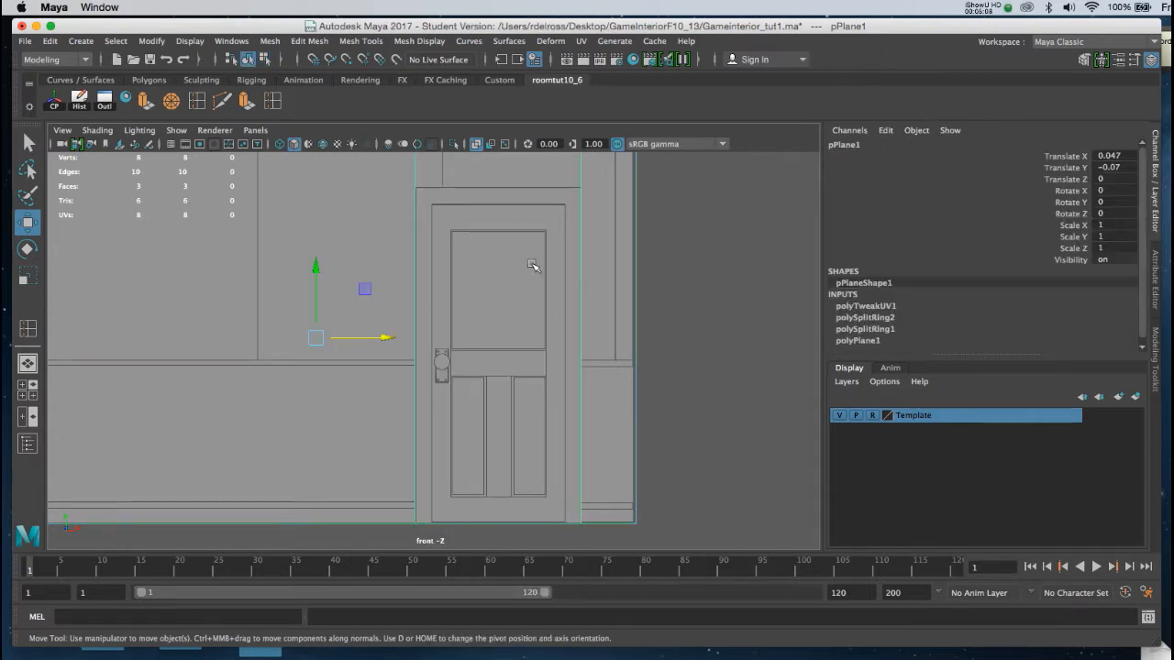
right_click_drag(431, 192, 433, 191)
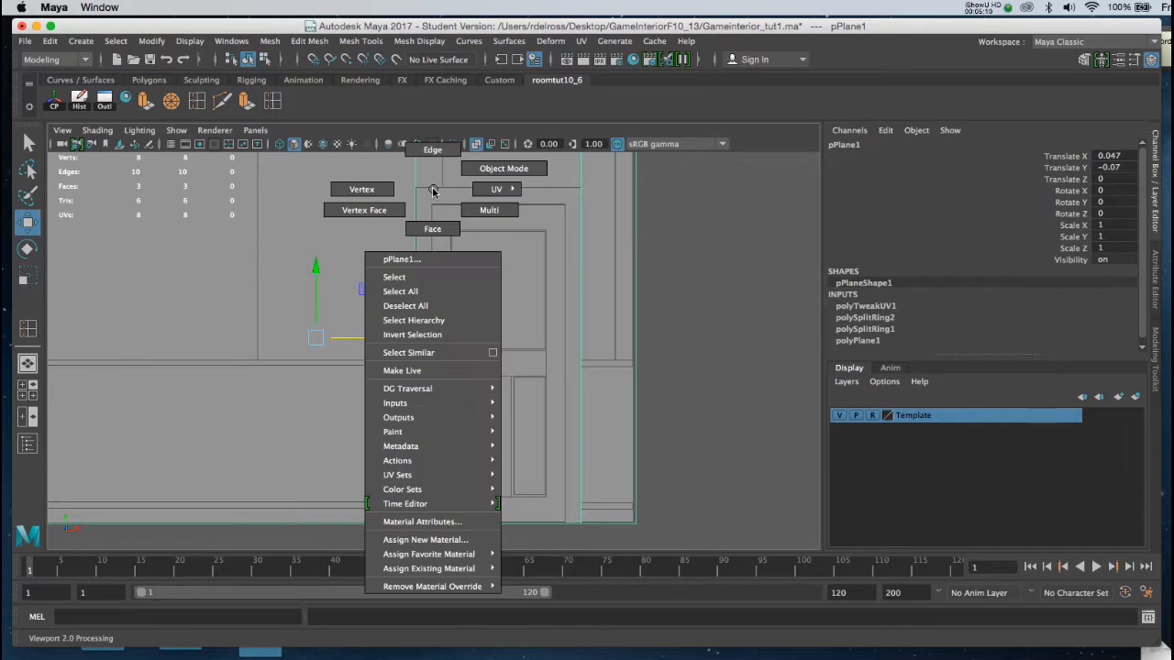
left_click(429, 149)
left_click(414, 310)
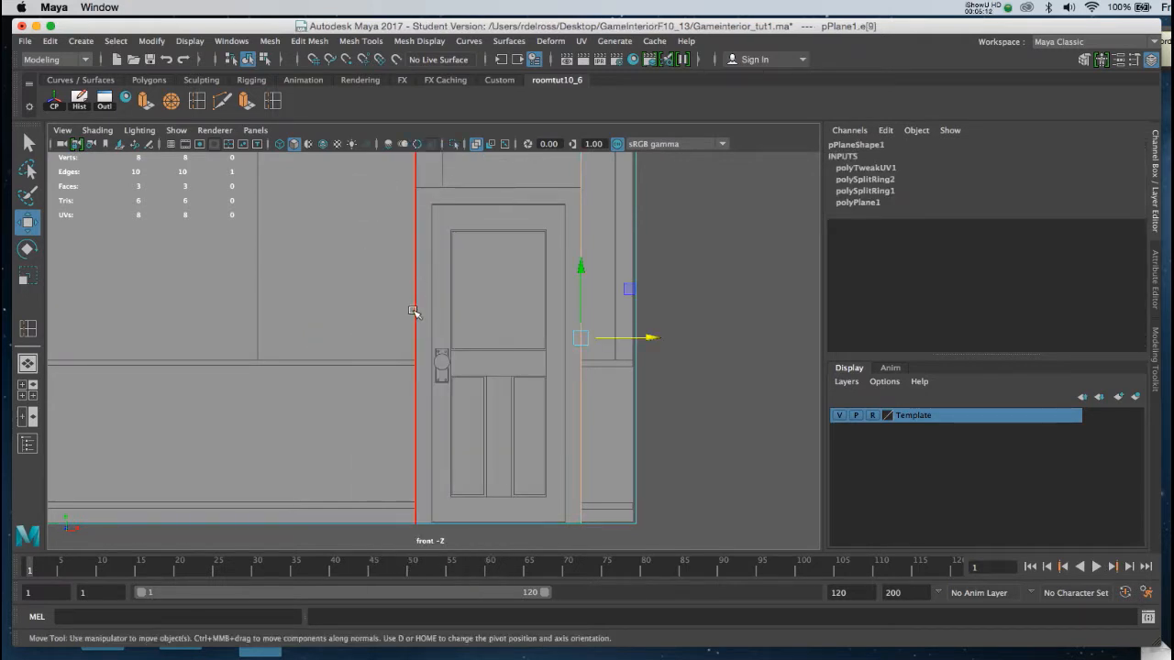
left_click(414, 315)
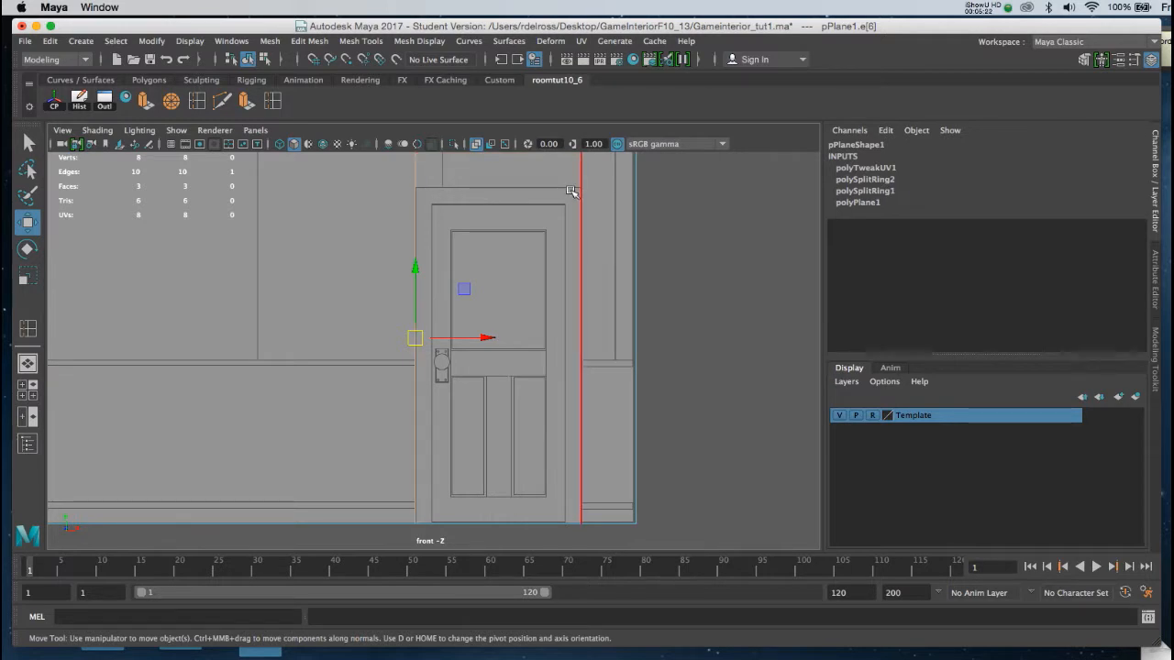
Step: Insert a horizontal edge loop across the wall plane, aligned with the template line along the top of the door frame
left_click(271, 100)
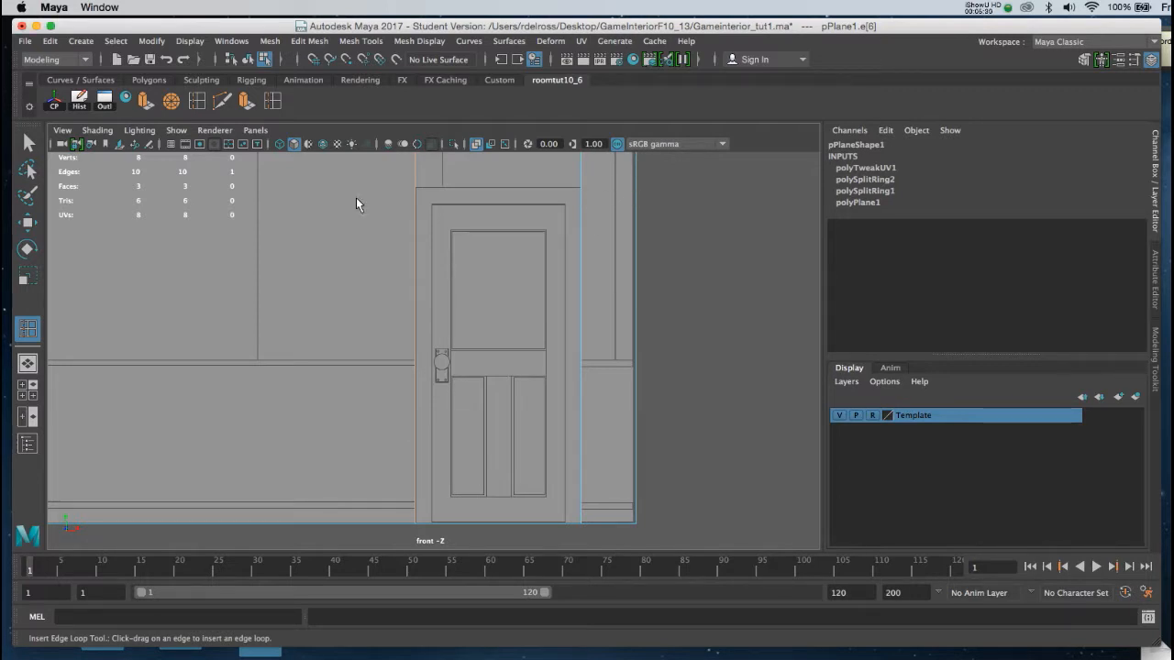
left_click(581, 186)
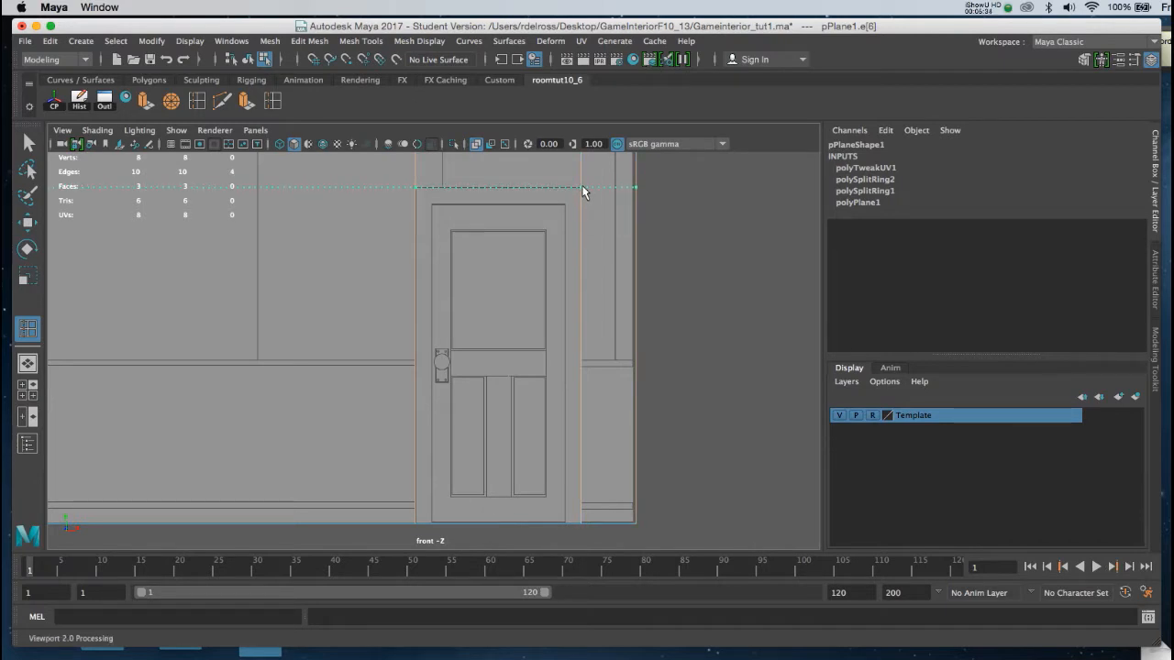
left_click(581, 186)
middle_click_drag(587, 207, 621, 256, "alt")
right_click_drag(620, 257, 606, 322, "alt")
middle_click_drag(605, 322, 614, 293, "alt")
right_click_drag(614, 293, 579, 259, "alt")
middle_click_drag(573, 235, 569, 263, "alt")
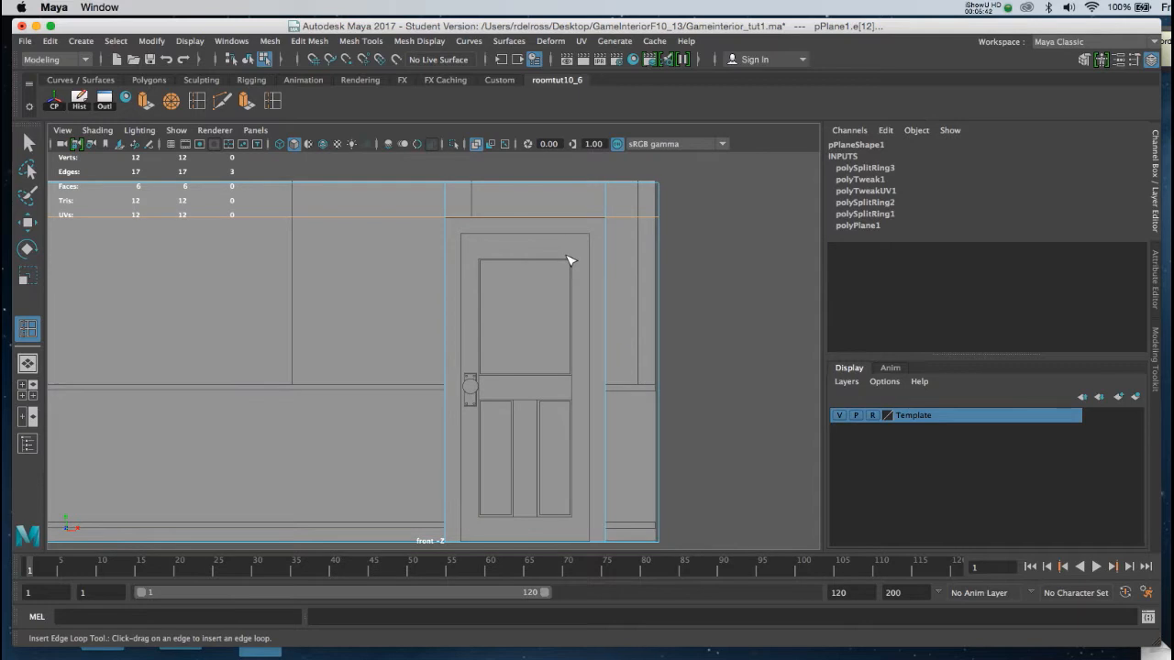
key("w")
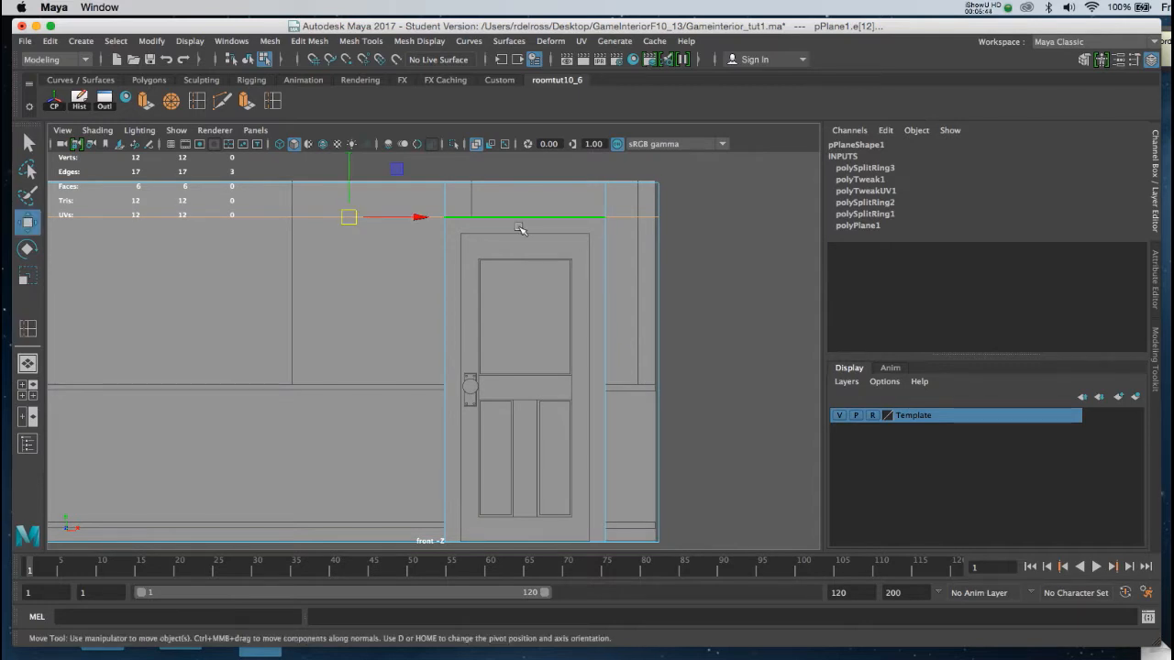
right_click_drag(398, 369, 390, 350, "alt")
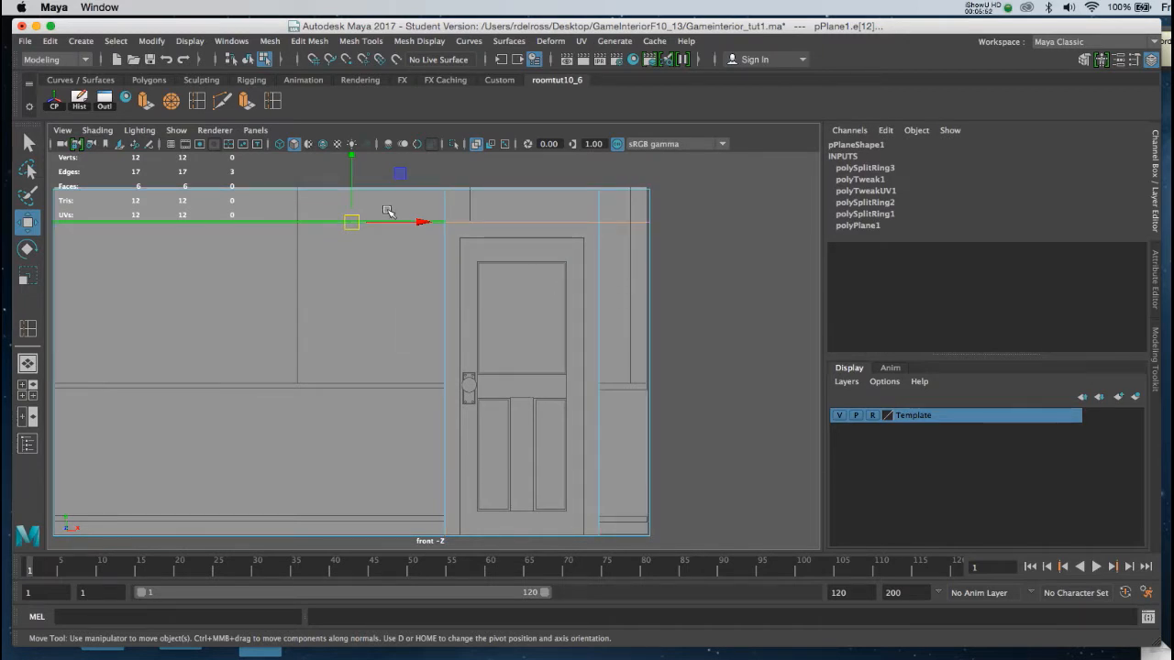
right_click_drag(405, 276, 398, 275, "alt")
middle_click_drag(405, 276, 486, 269, "alt")
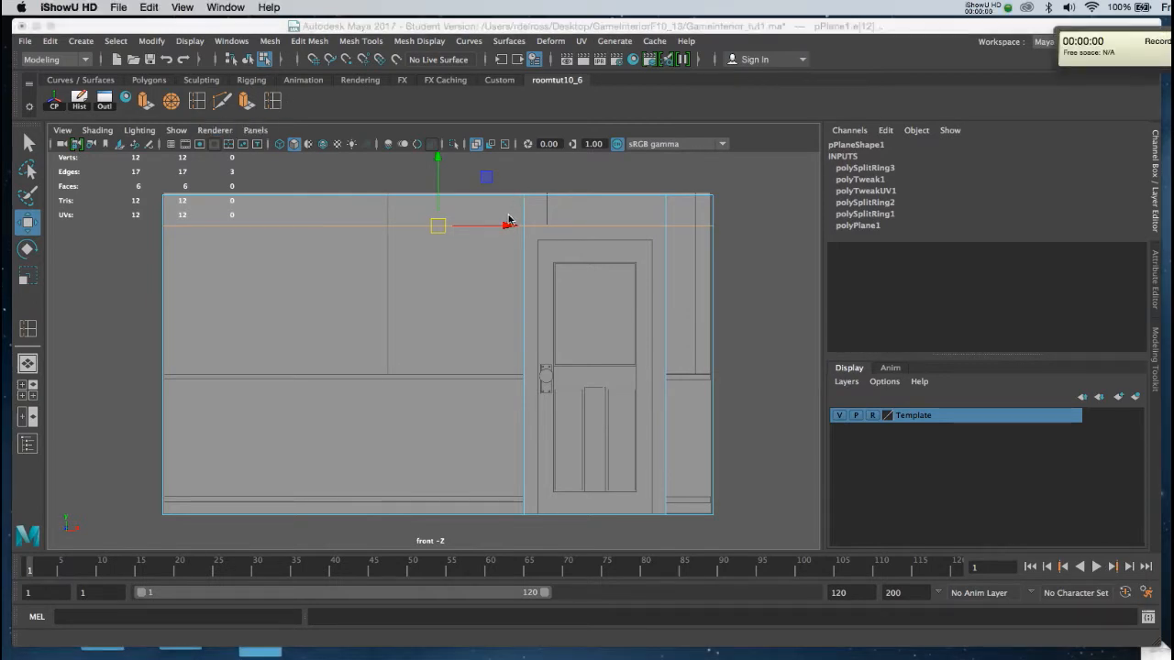
Step: Add another Multi-Cut tool shortcut to the roomtut10_6 custom shelf
left_click(512, 220)
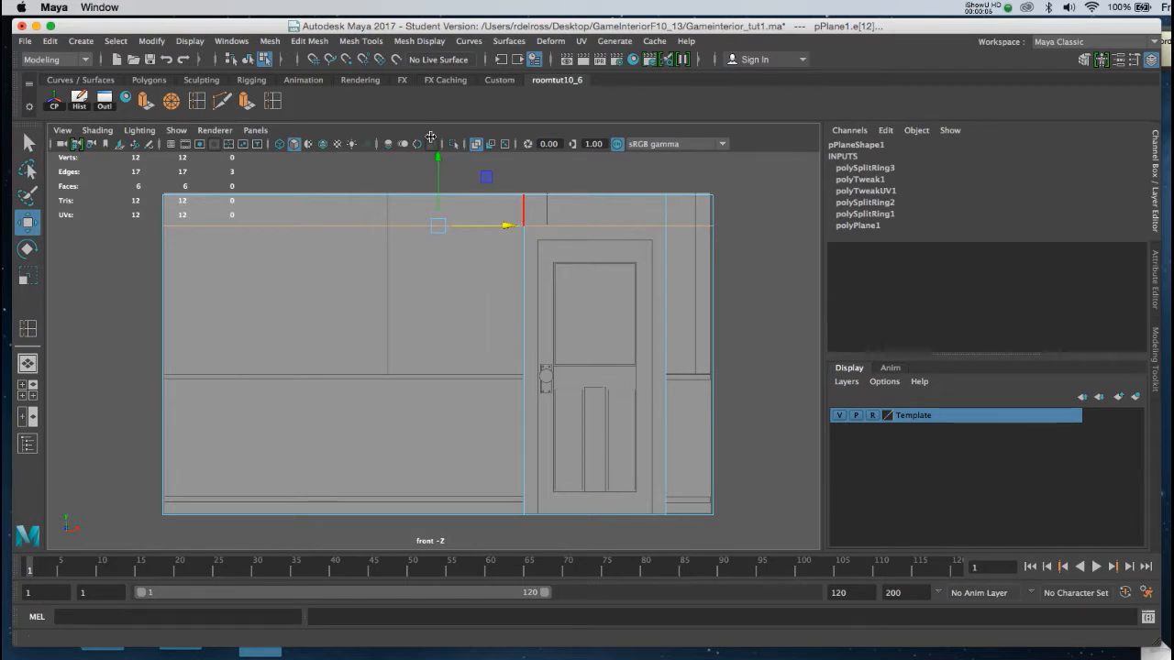
left_click(376, 42)
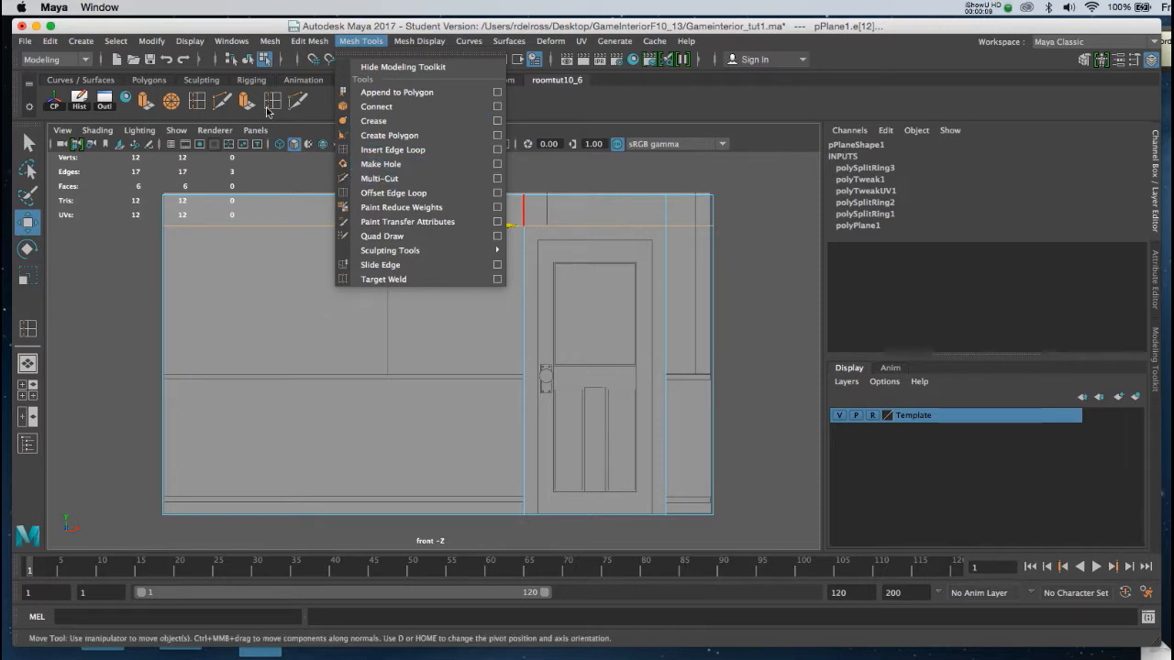
left_click(317, 115)
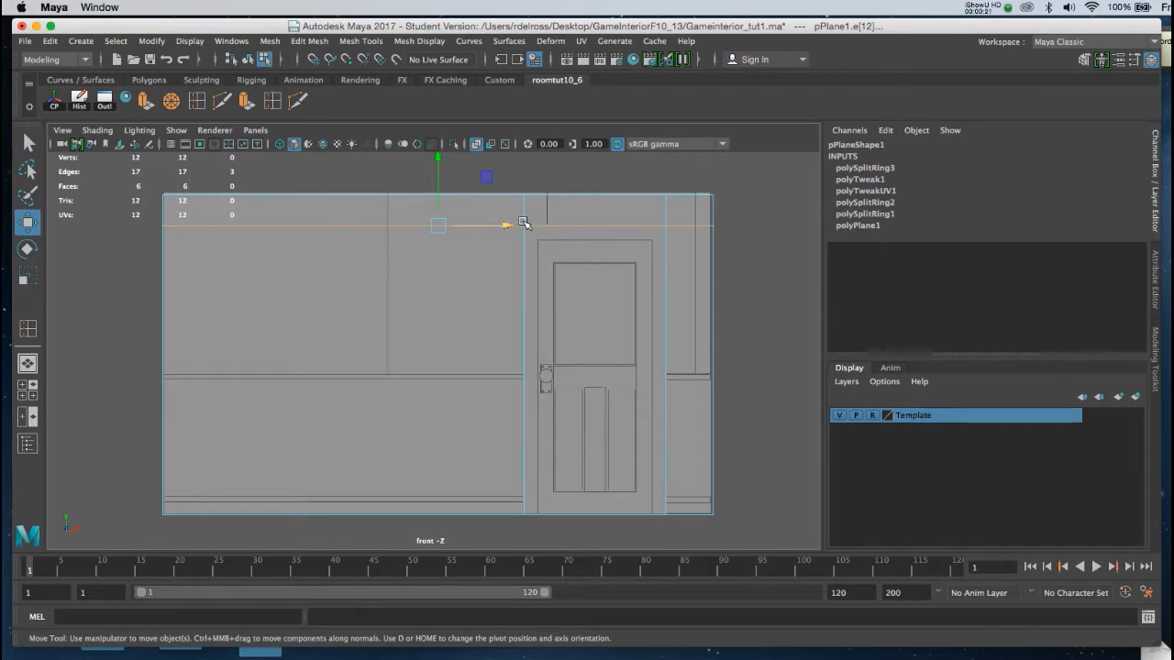
Step: Cut a diagonal edge with Multi-Cut from the door frame's upper-left corner to the wall plane's upper-left corner
scroll(519, 220, "up", 3)
middle_click_drag(593, 392, 480, 388, "alt")
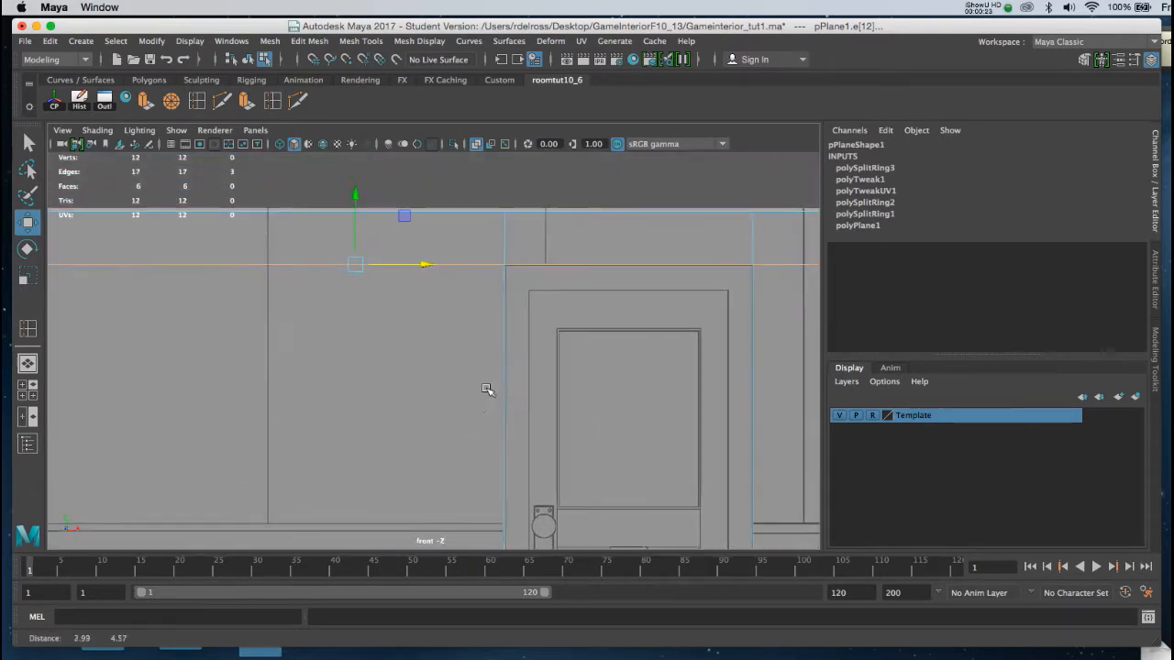
middle_click_drag(472, 293, 679, 271, "alt")
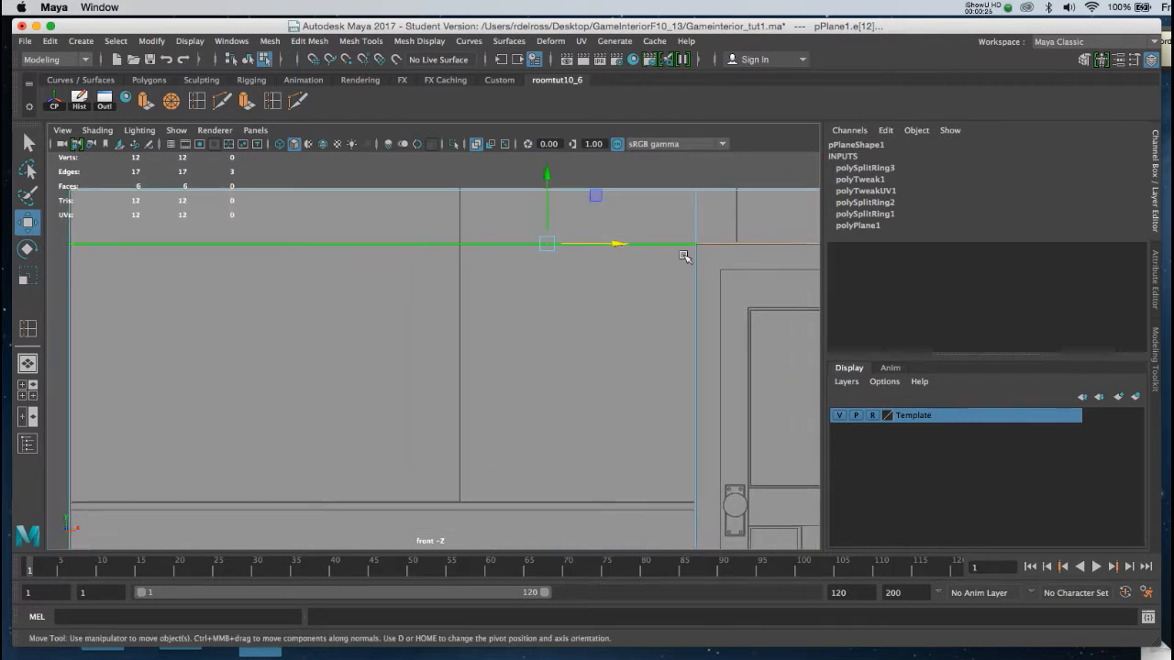
left_click(300, 103)
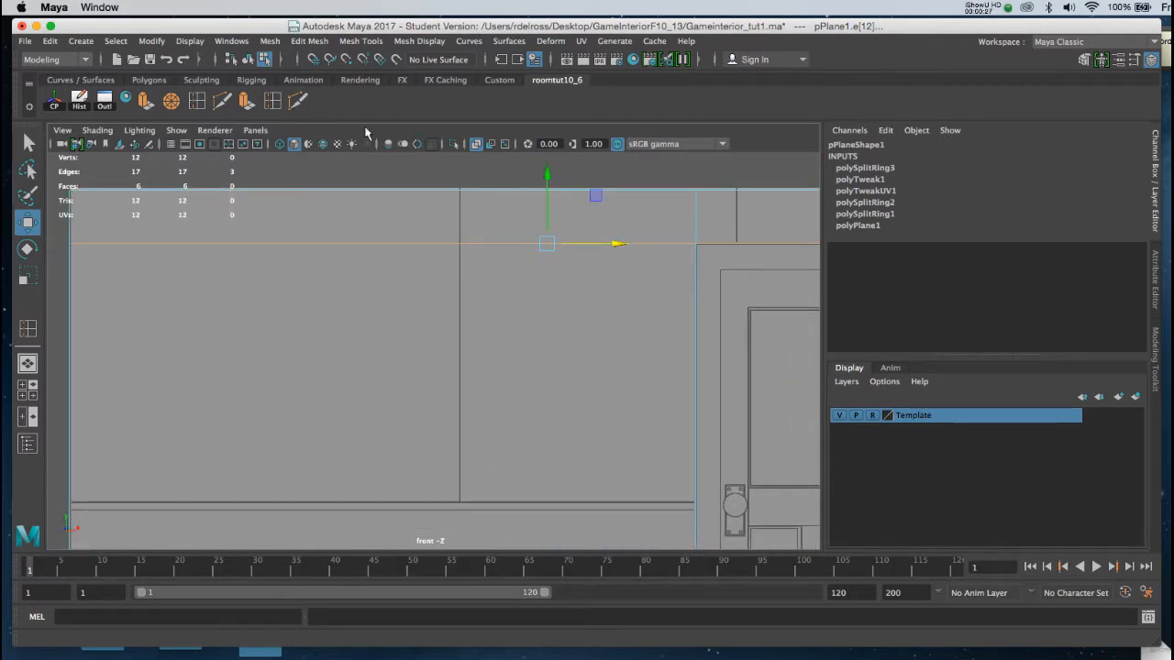
left_click(695, 245)
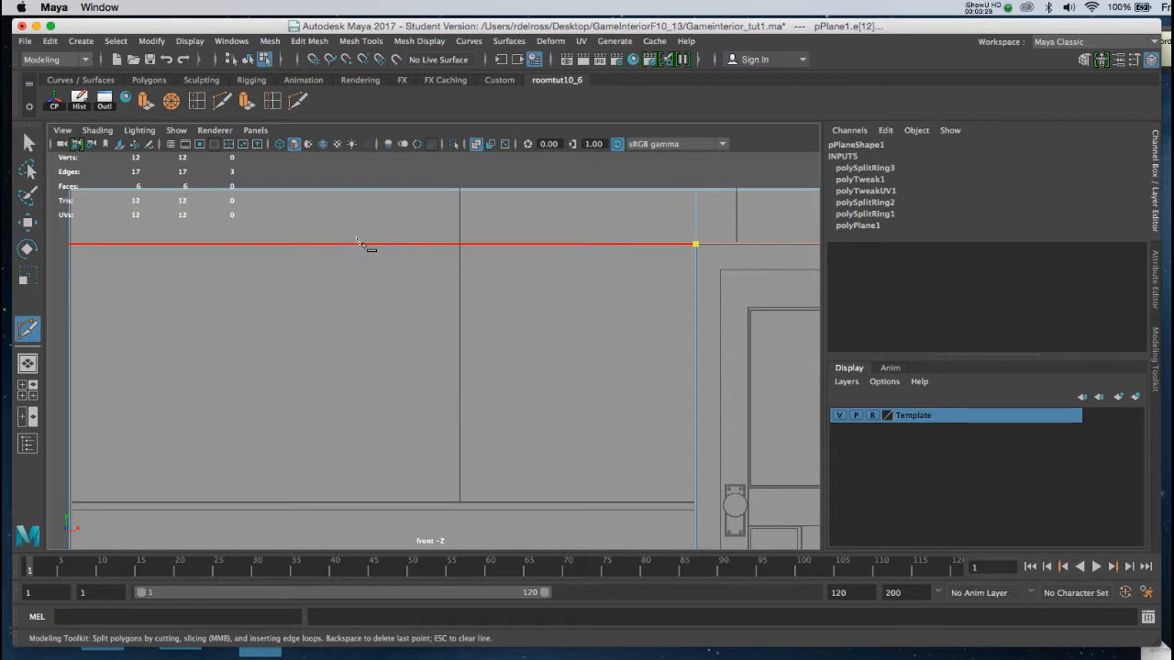
middle_click_drag(361, 248, 475, 241, "alt")
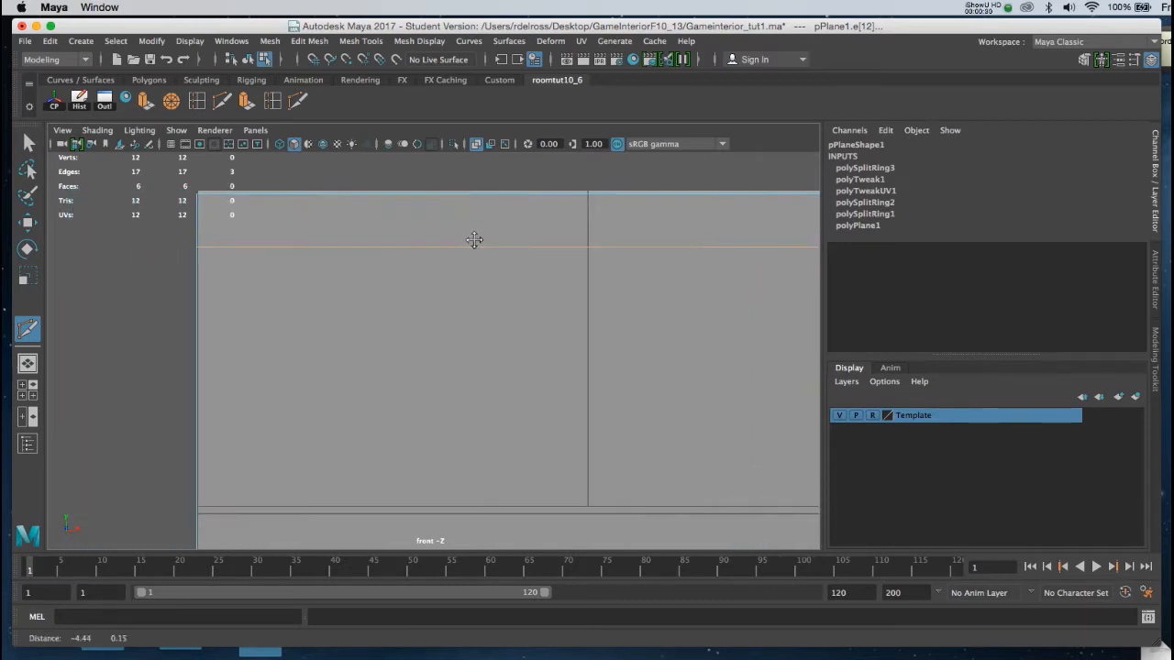
left_click(195, 195)
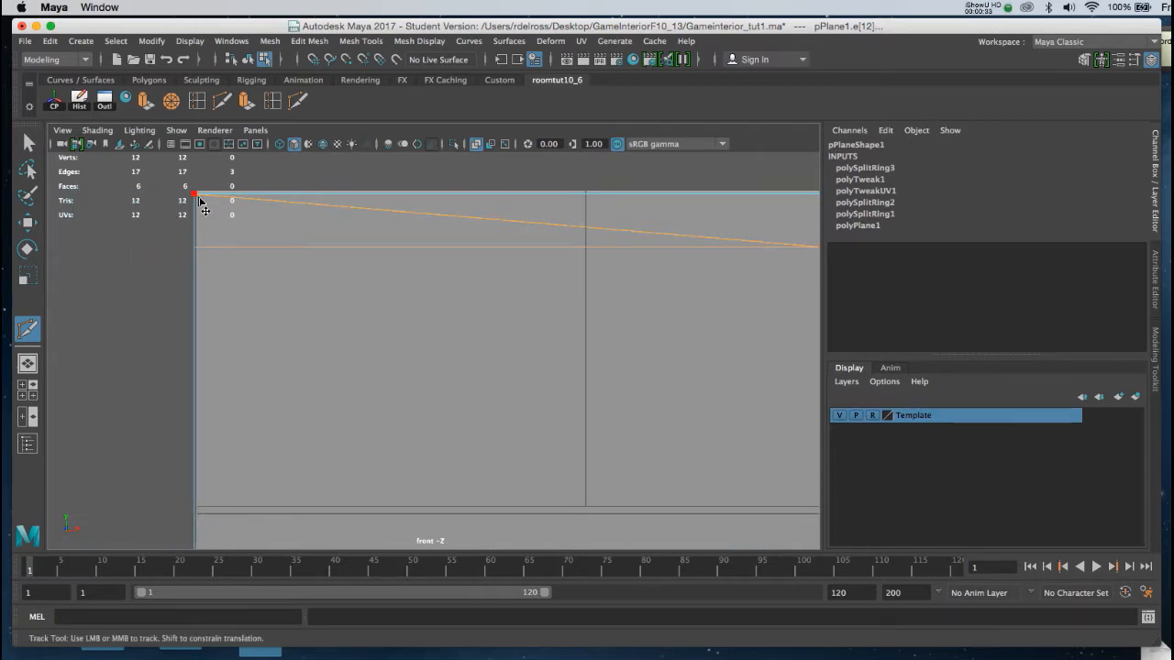
key("Return")
left_click(194, 246)
key("w")
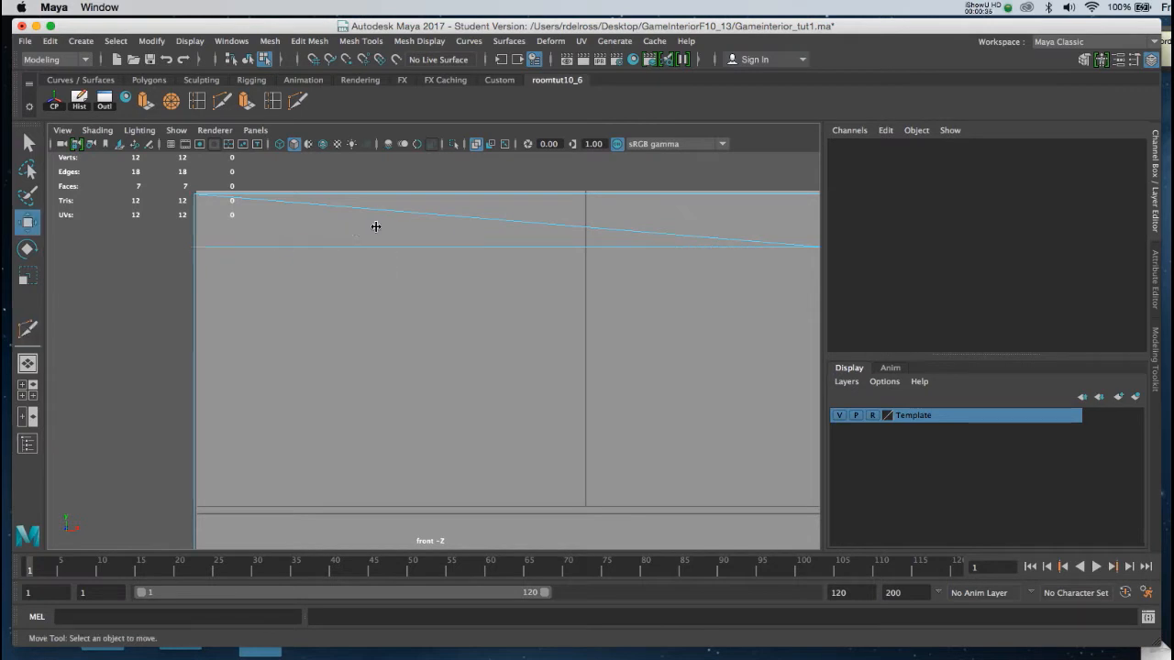
Step: Add Delete Edge/Vertex to the custom shelf and use it to delete the horizontal and vertical edges outside the door frame's upper-left corner
scroll(392, 241, "down", 1)
middle_click_drag(448, 232, 324, 226, "alt")
right_click_drag(352, 227, 409, 252, "alt")
middle_click_drag(402, 250, 400, 283, "alt")
right_click_drag(408, 241, 424, 304, "alt")
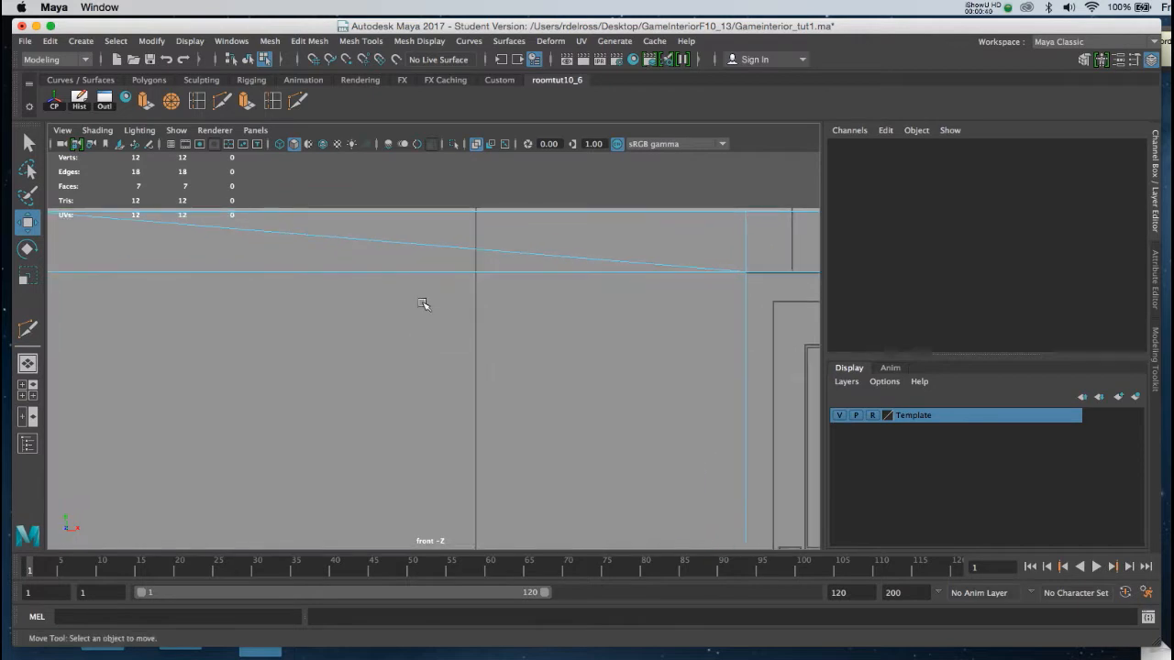
right_click(434, 226)
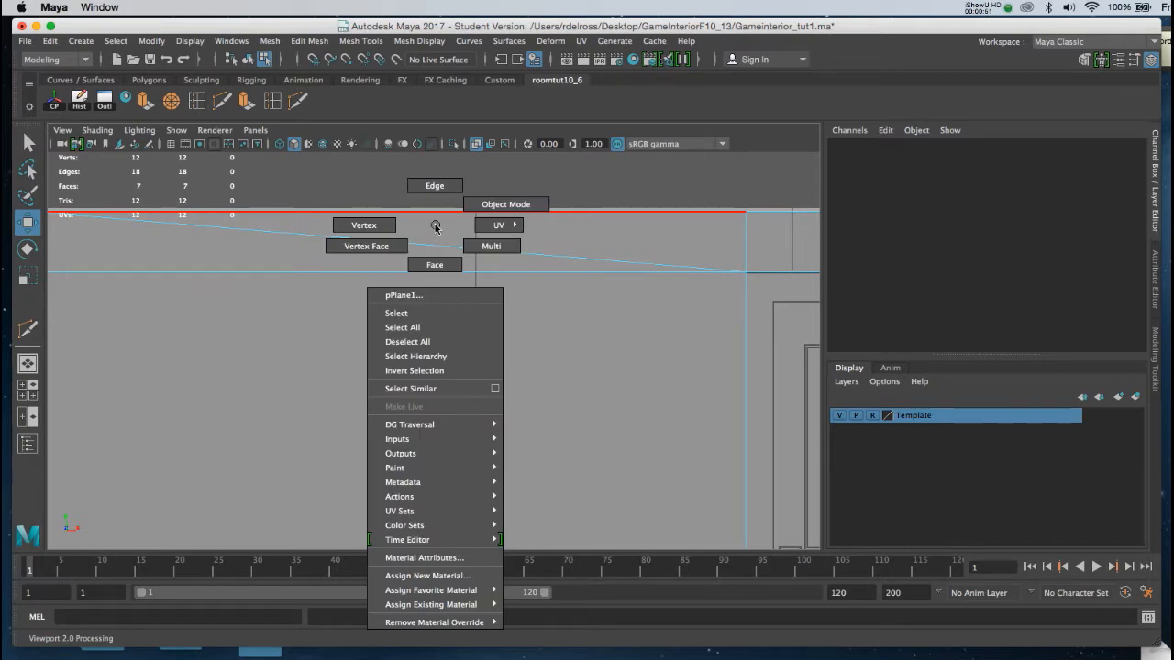
left_click(434, 186)
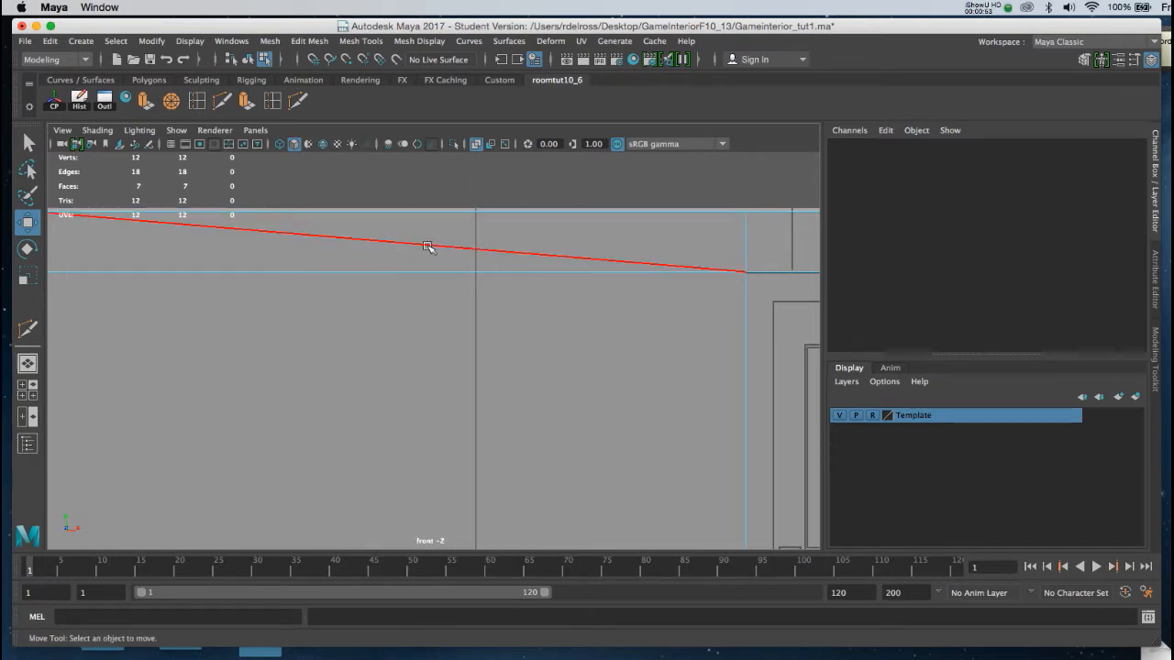
left_click(427, 247)
left_click(447, 272)
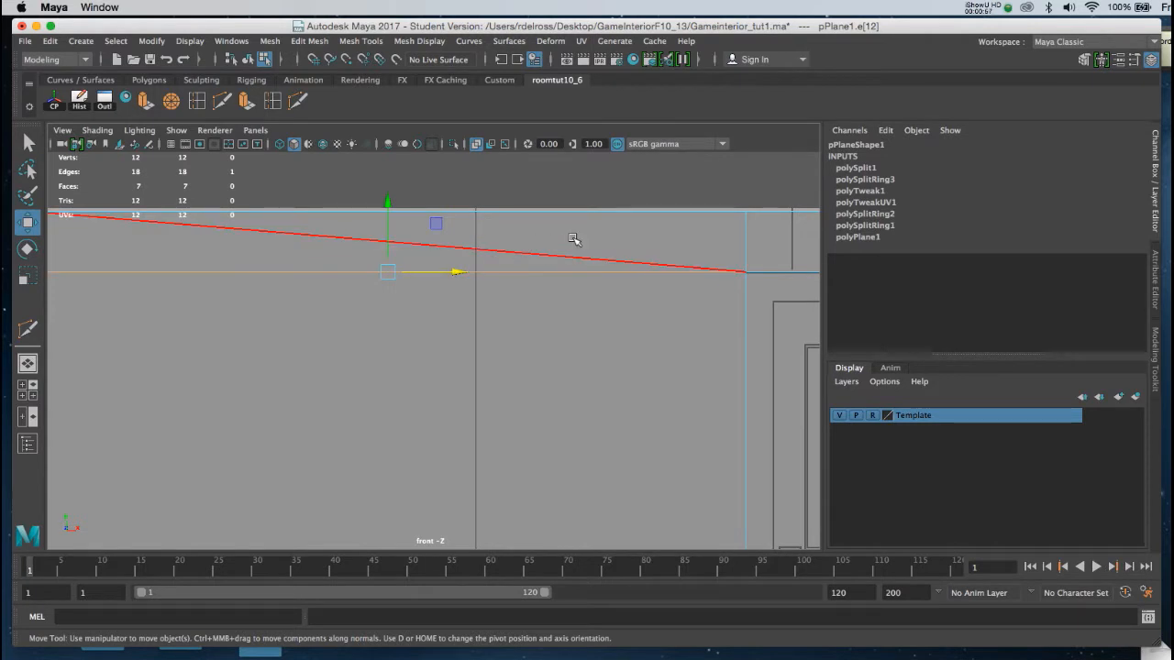
left_click(745, 234)
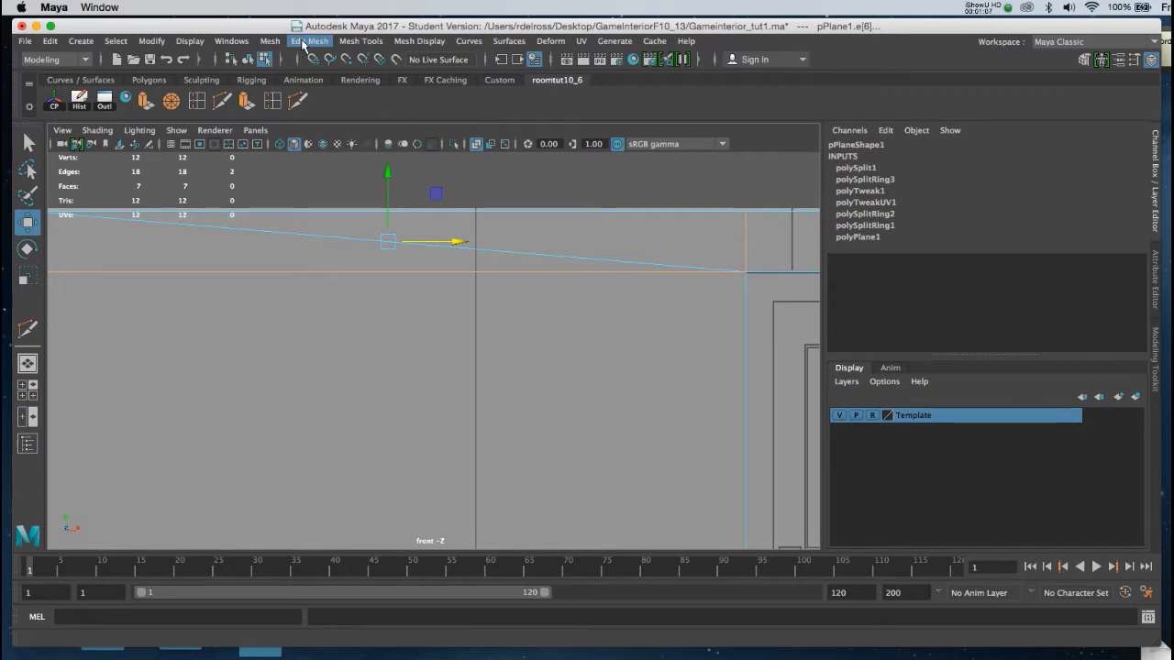
left_click(302, 41)
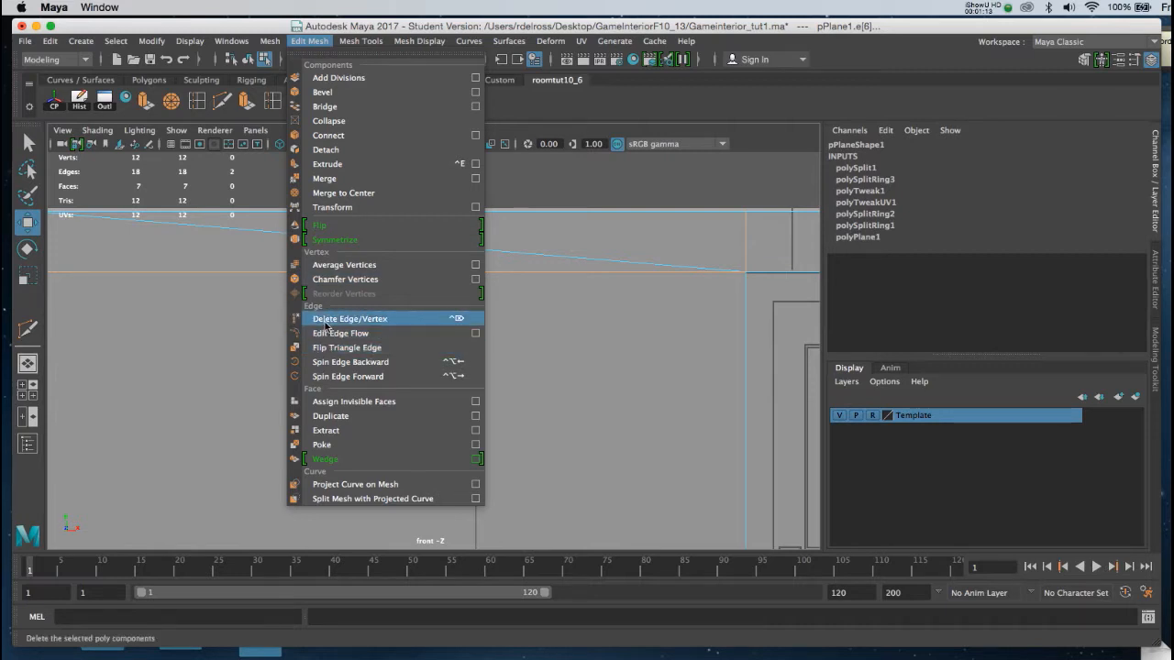
left_click(513, 101)
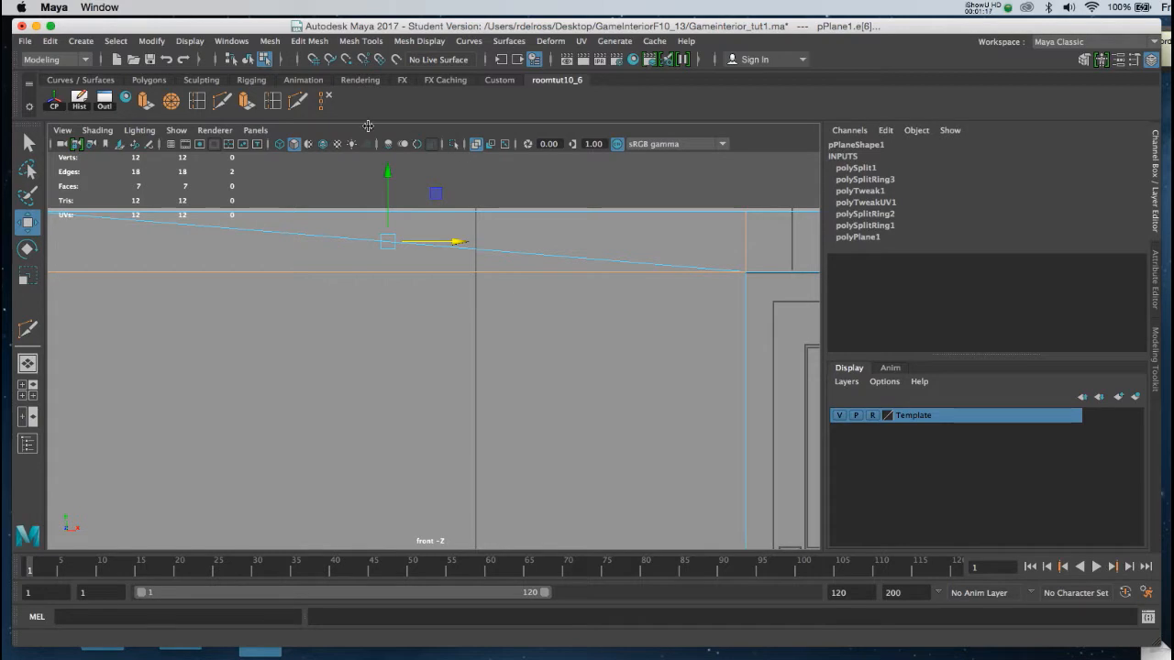
left_click(323, 102)
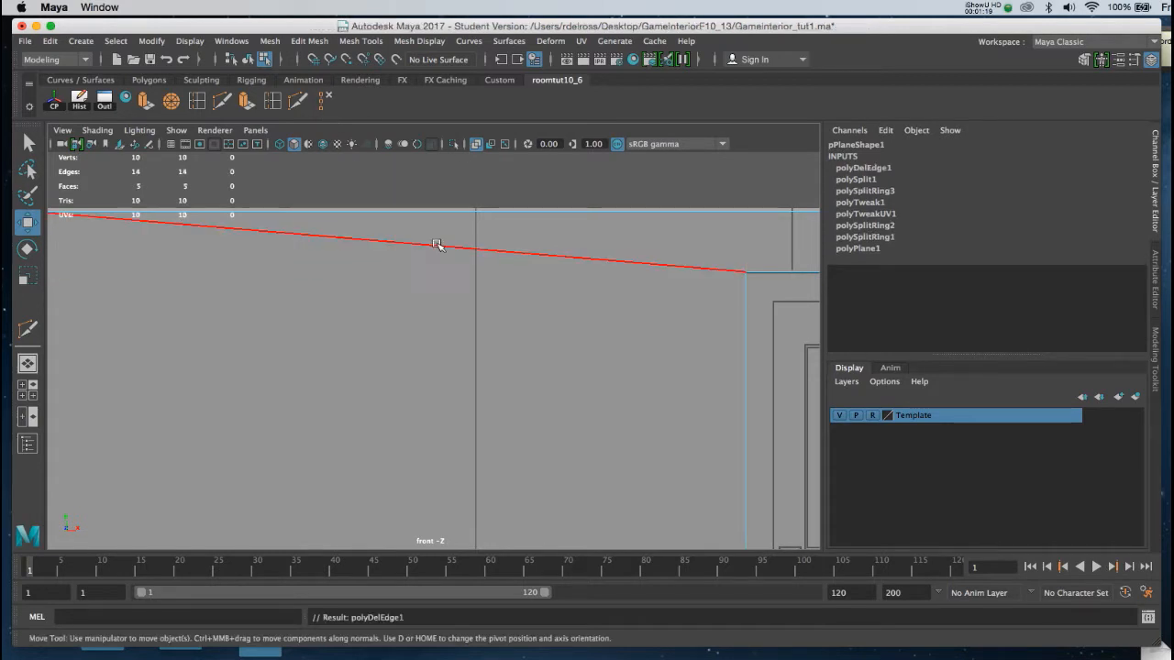
Step: Cut a diagonal edge with Multi-Cut from the door frame's upper-right corner to the wall plane's upper-right corner
scroll(494, 275, "down", 1)
right_click_drag(495, 275, 560, 244, "alt")
middle_click_drag(560, 244, 379, 212, "alt")
right_click_drag(385, 225, 482, 258, "alt")
right_click_drag(478, 215, 454, 225, "alt")
middle_click_drag(461, 225, 340, 280, "alt")
right_click_drag(387, 223, 427, 372, "alt")
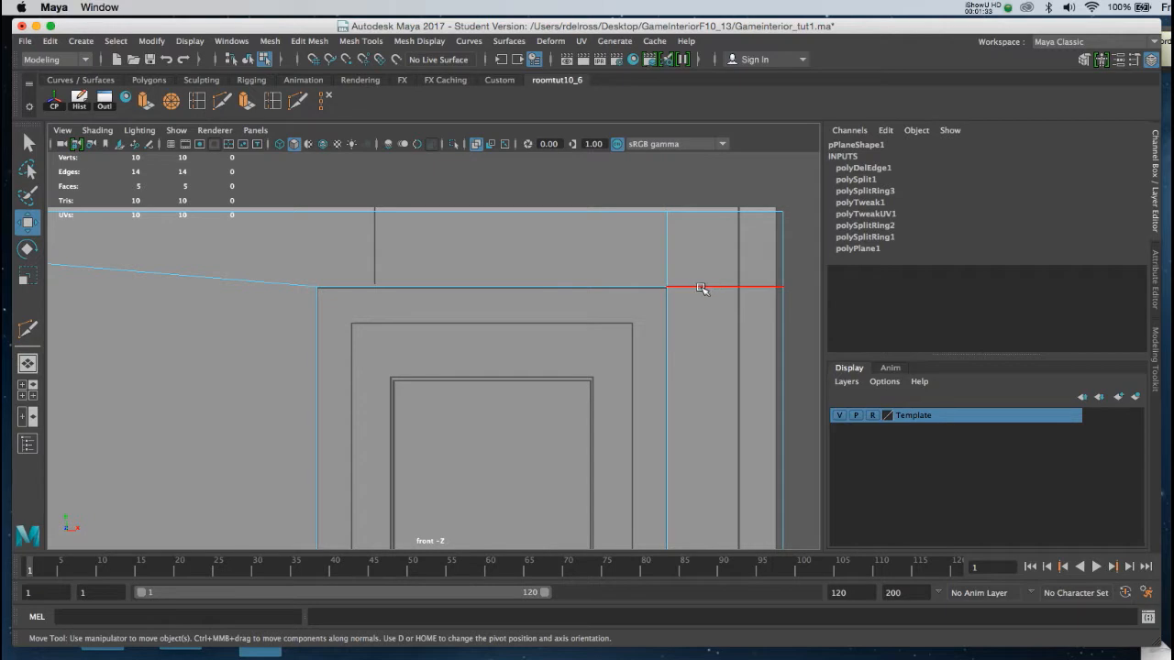
left_click(222, 104)
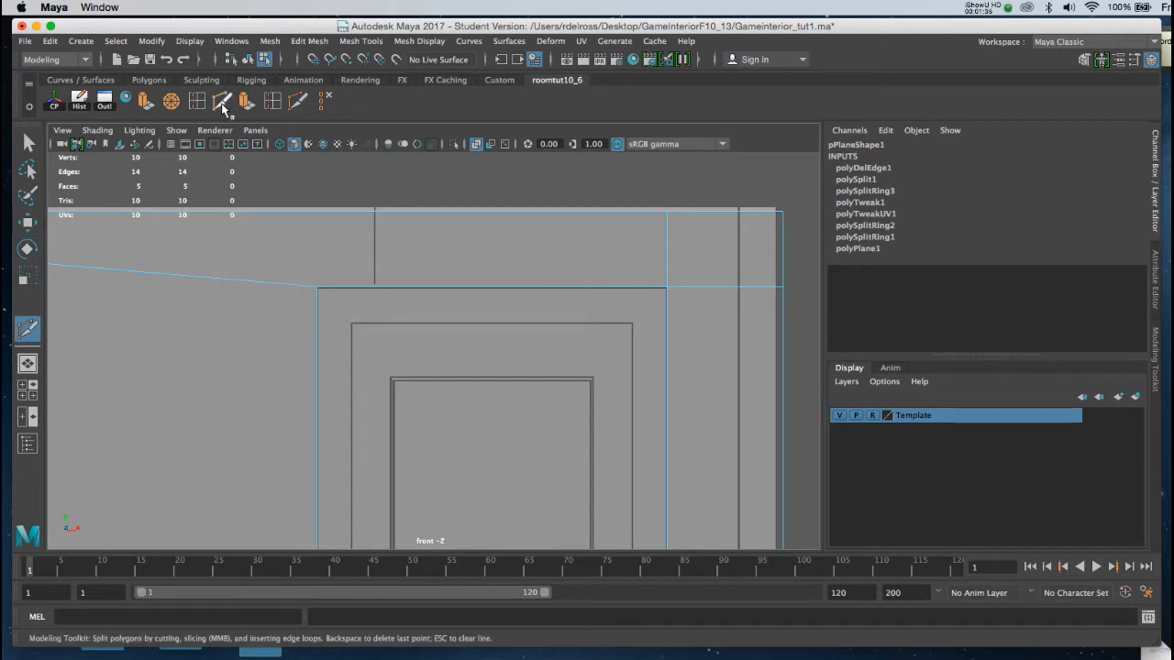
left_click(667, 288)
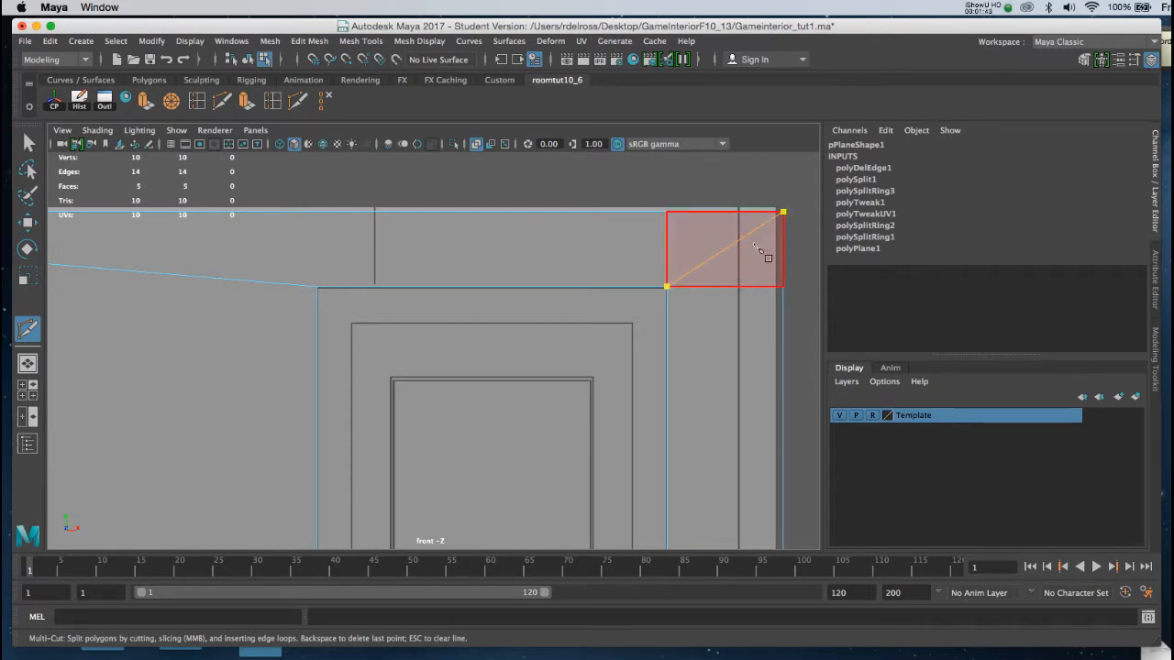
key("Return")
key("w")
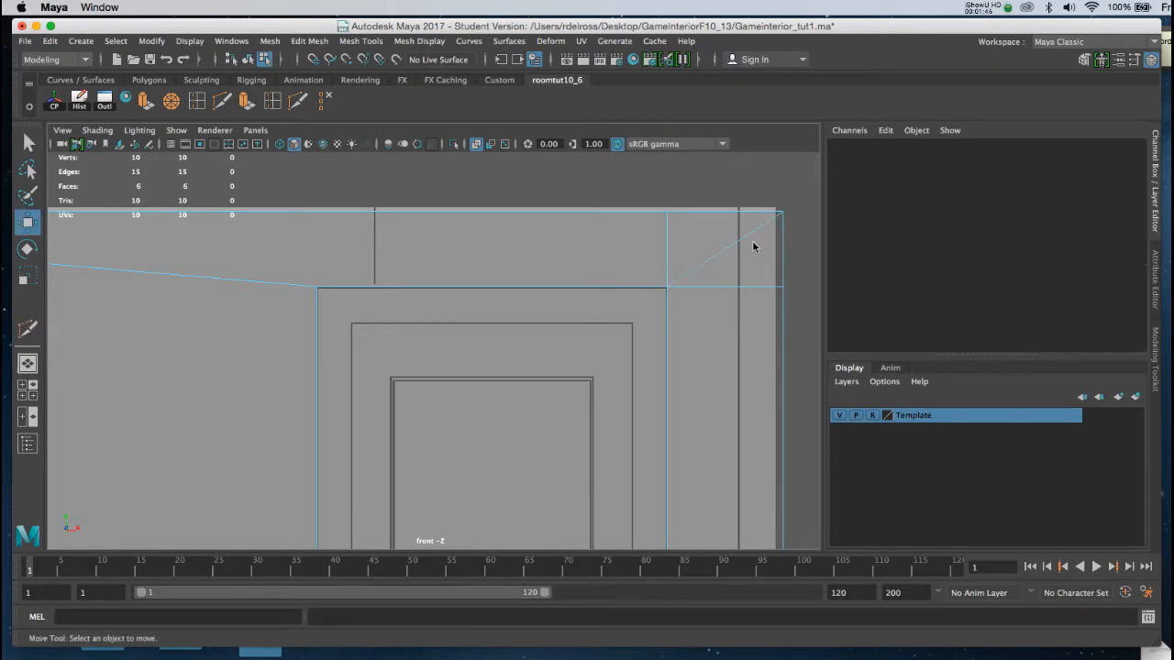
Step: Delete the vertical edge above the door frame's upper-right corner and the horizontal edge running from it to the wall's right side
left_click(667, 250)
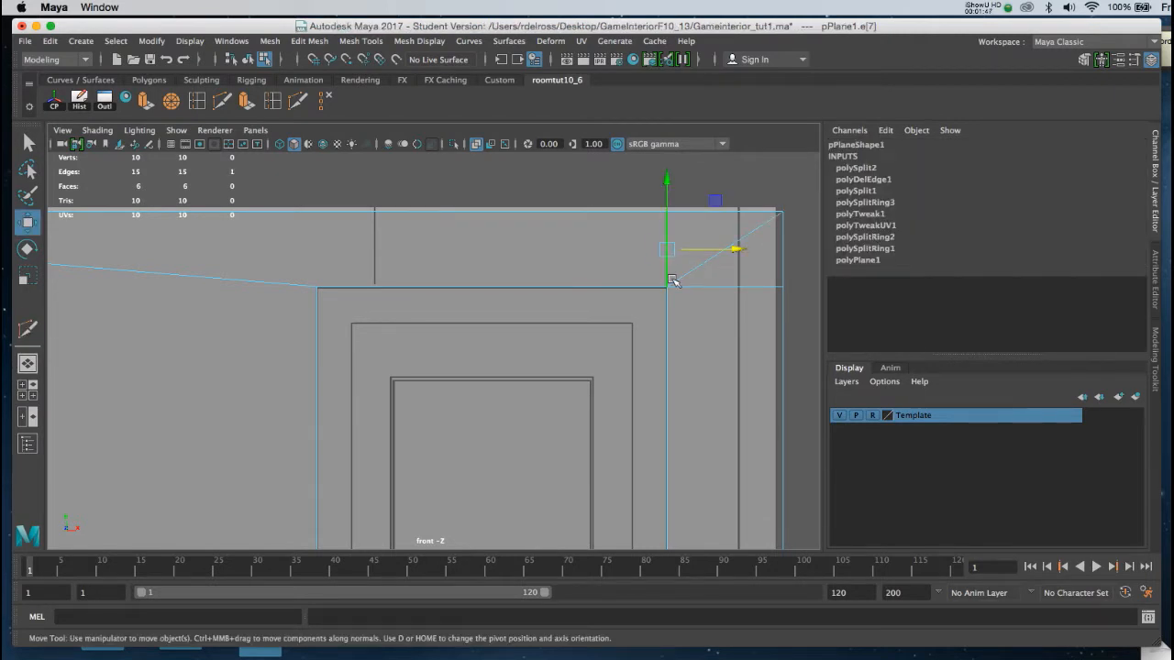
left_click(728, 289, "shift")
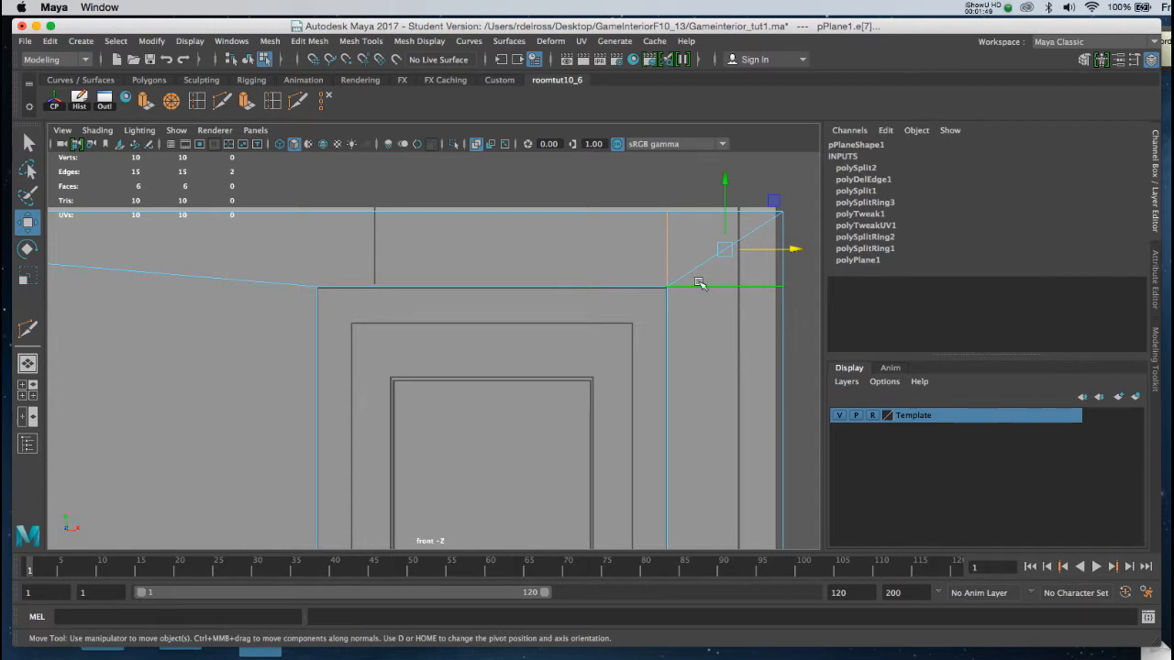
left_click(322, 103)
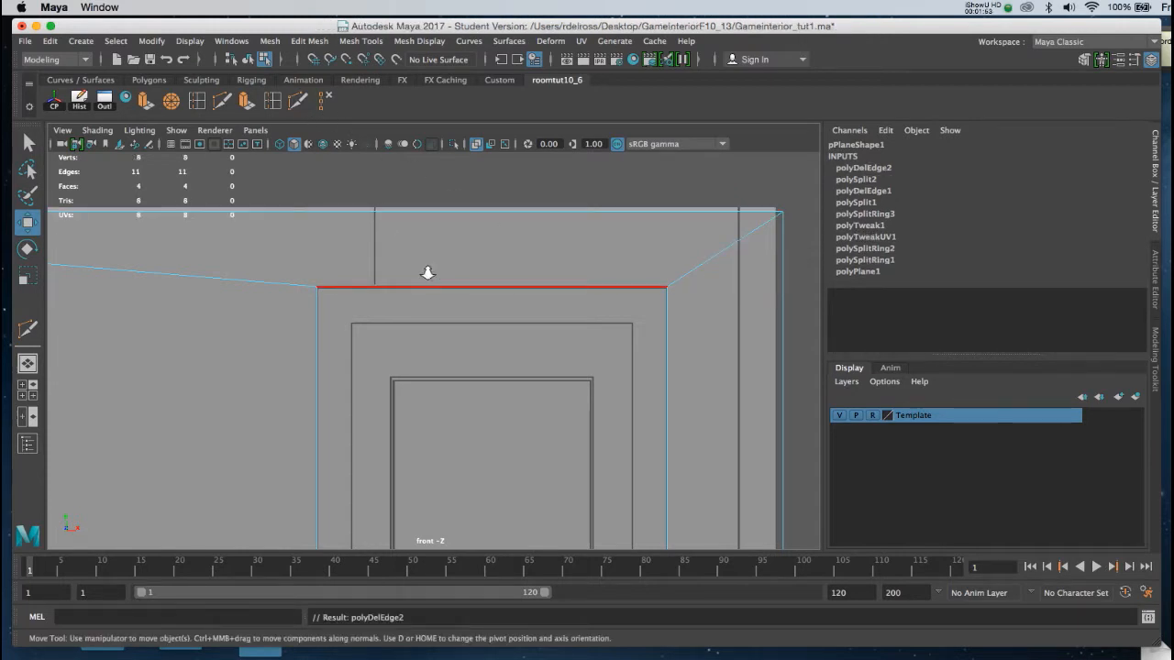
scroll(412, 268, "down", 5)
middle_click_drag(416, 279, 450, 226, "alt")
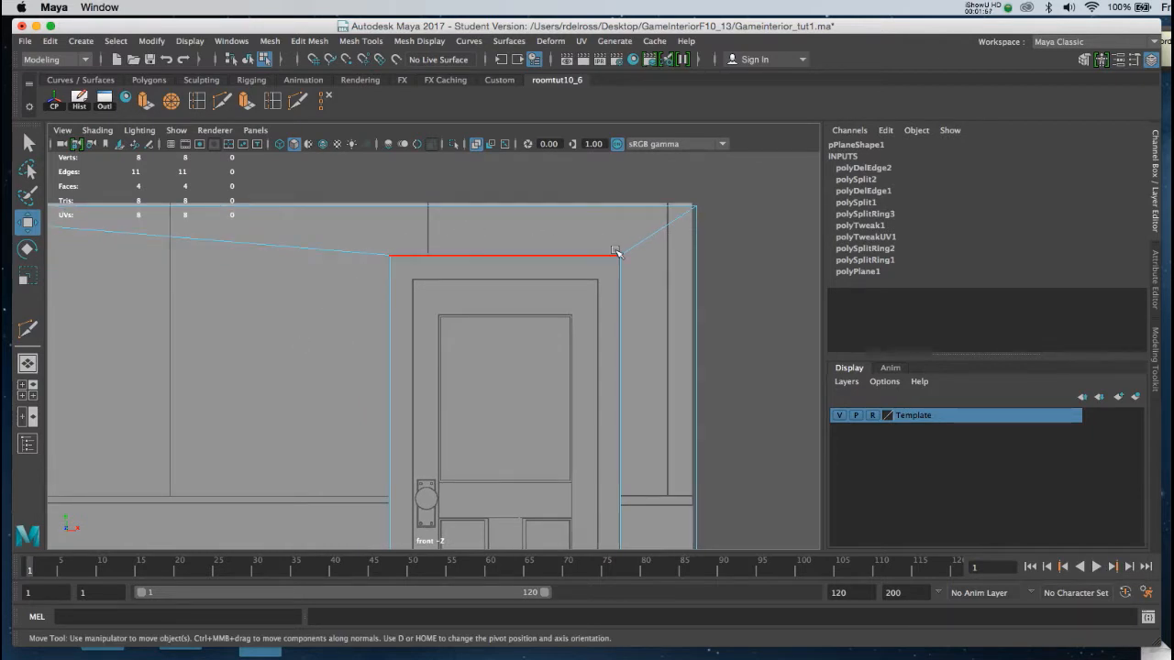
right_click_drag(641, 335, 531, 342, "alt")
middle_click_drag(532, 344, 579, 256, "alt")
right_click_drag(574, 305, 527, 265, "alt")
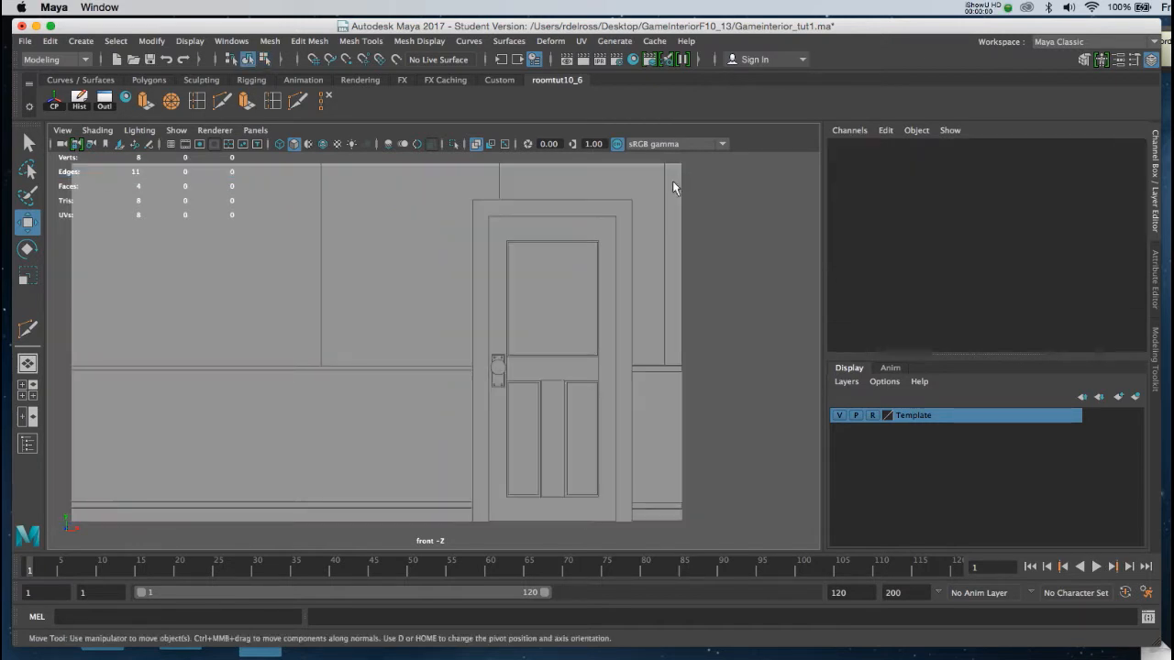
Step: Insert a horizontal edge loop across the wall plane, matching the chair rail's upper line at the door frame's right edge
left_click(675, 182)
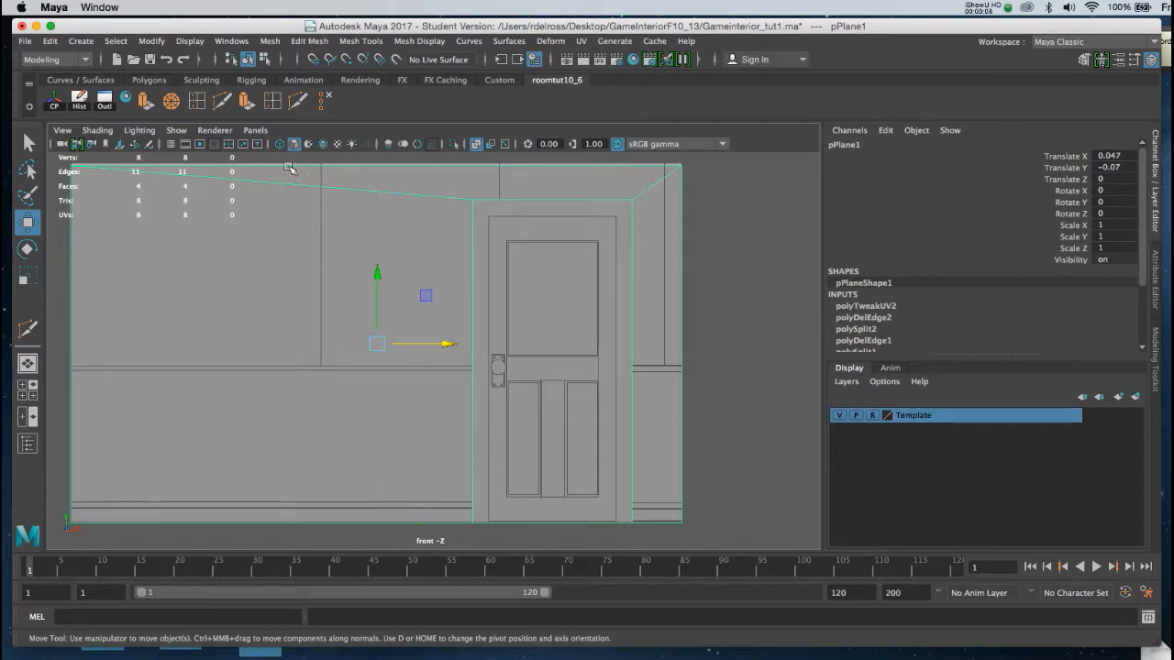
left_click(272, 102)
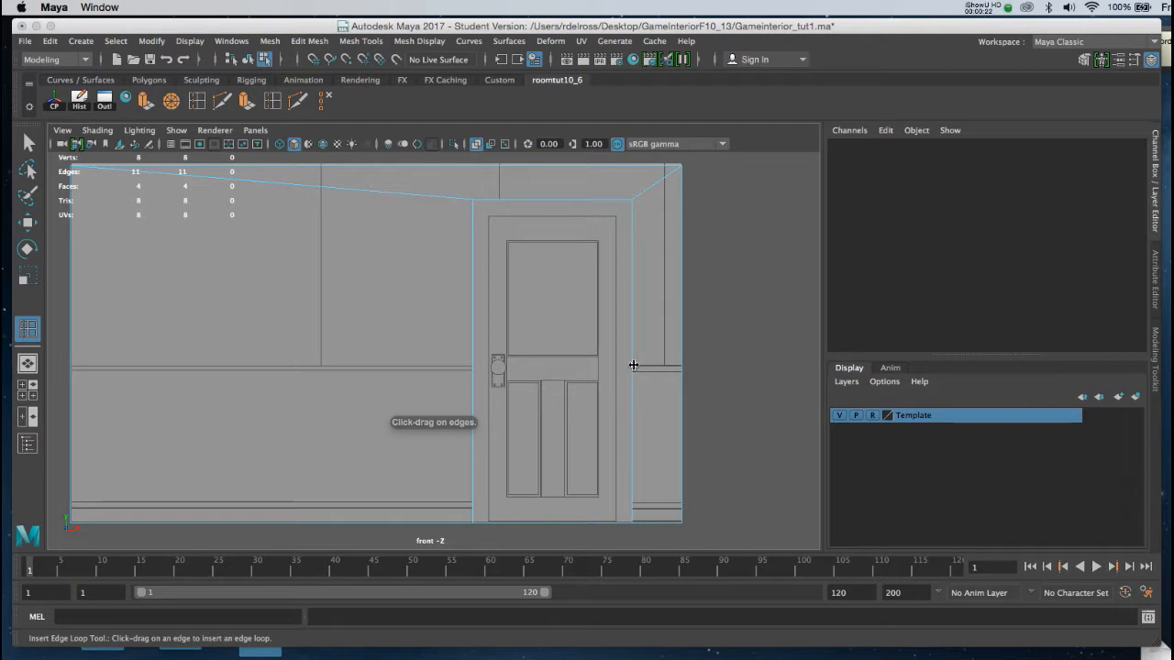
left_click_drag(632, 365, 633, 370)
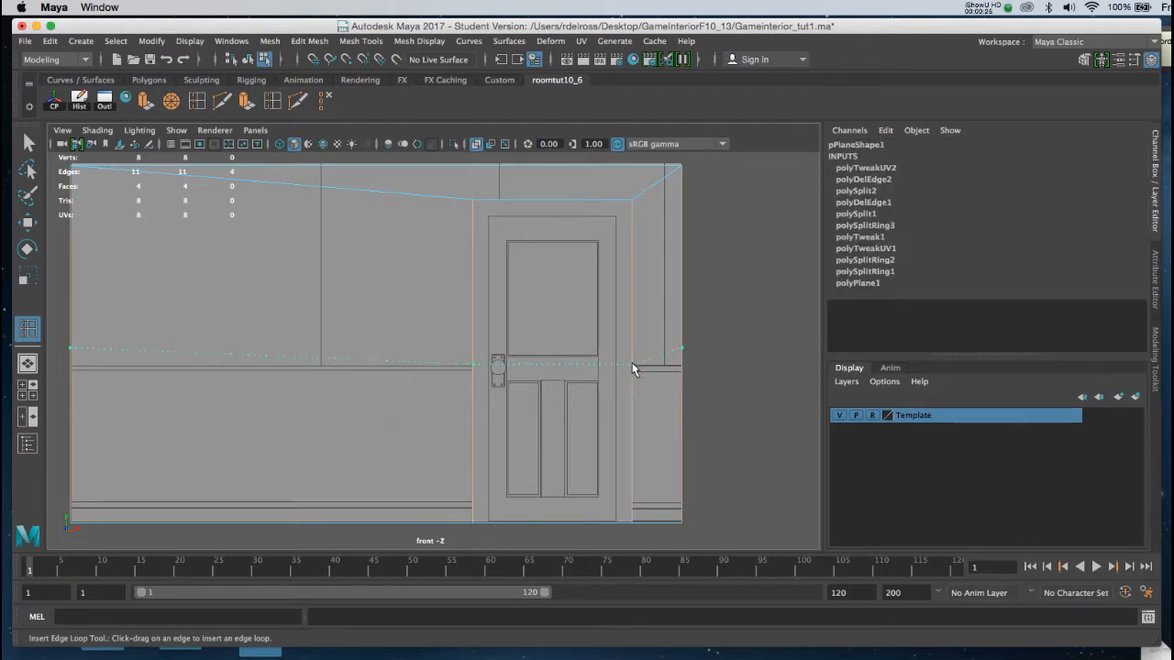
left_click_drag(633, 369, 632, 369)
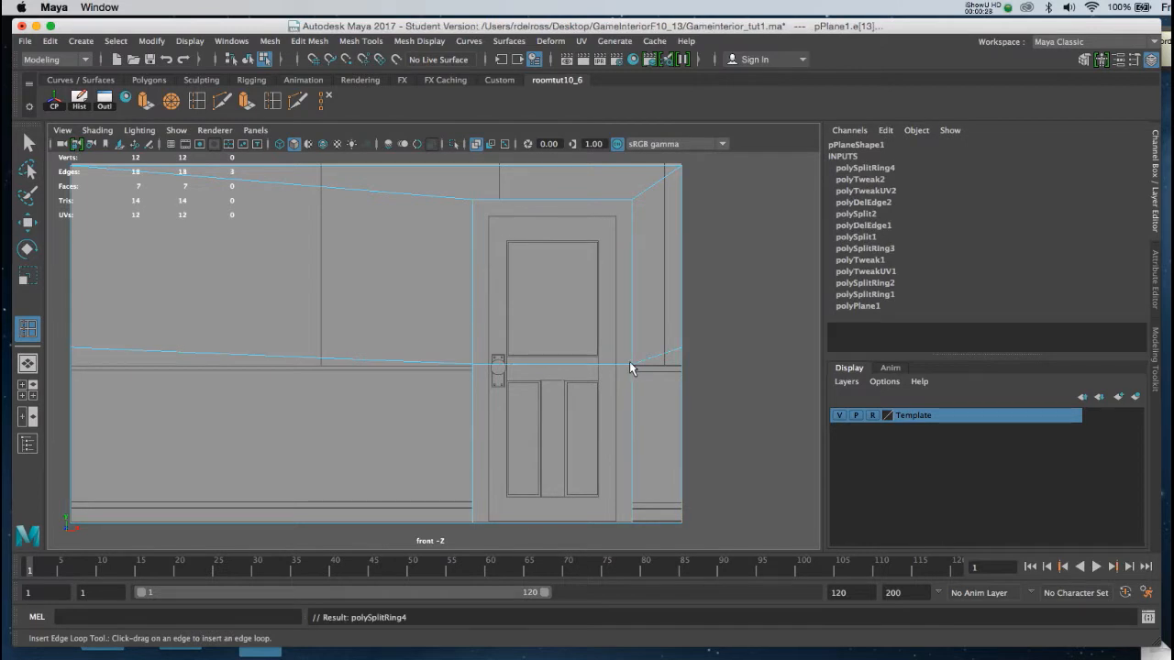
Step: Lower the edge loop's vertex on the wall's right border, and align it and the door frame's right vertex with the chair rail's upper line
right_click_drag(602, 339, 598, 363, "alt")
middle_click_drag(598, 363, 627, 350, "alt")
right_click_drag(627, 350, 569, 316, "alt")
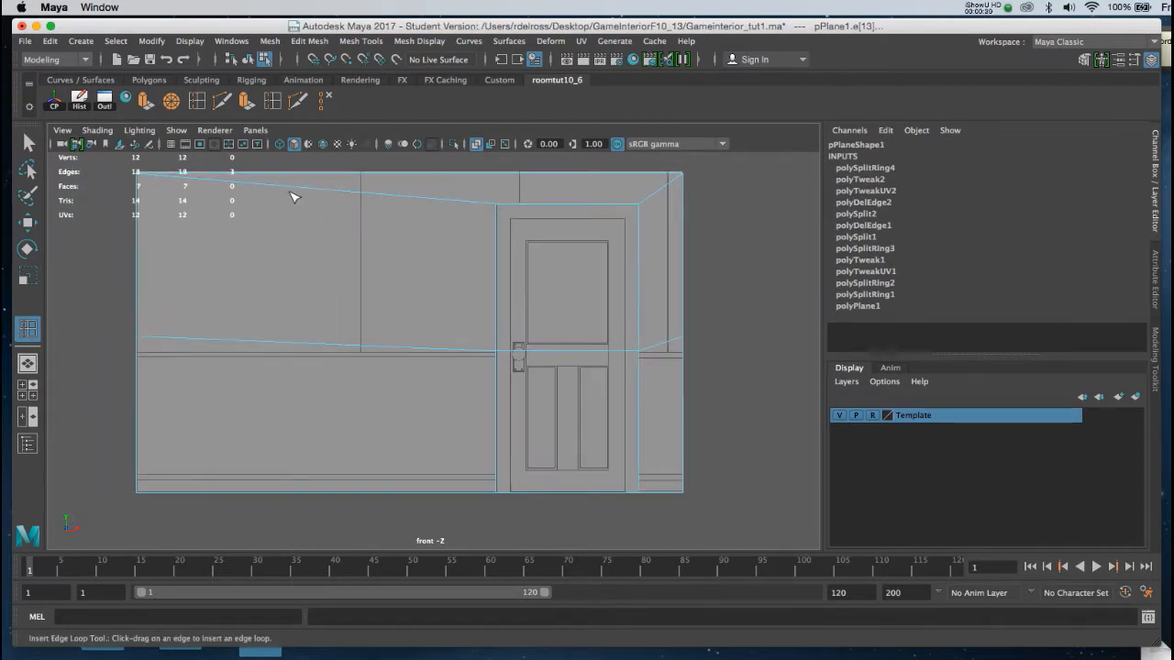
key("w")
left_click(672, 327)
right_click_drag(672, 327, 600, 323)
left_click_drag(672, 330, 699, 355)
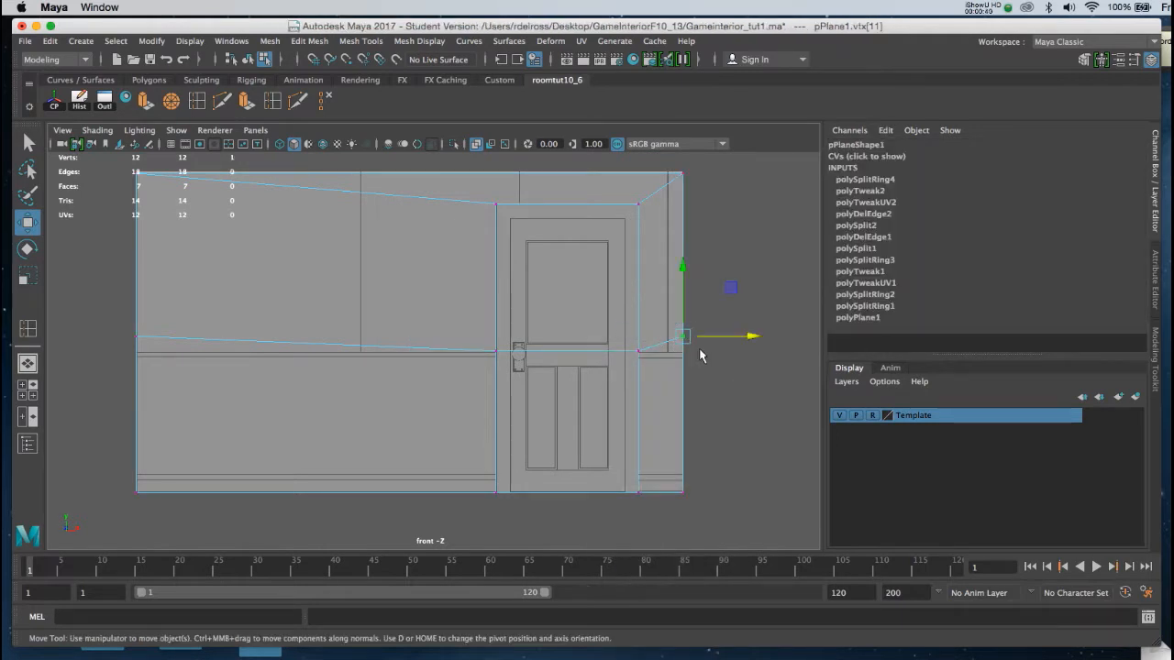
key("f")
scroll(538, 393, "down", 3)
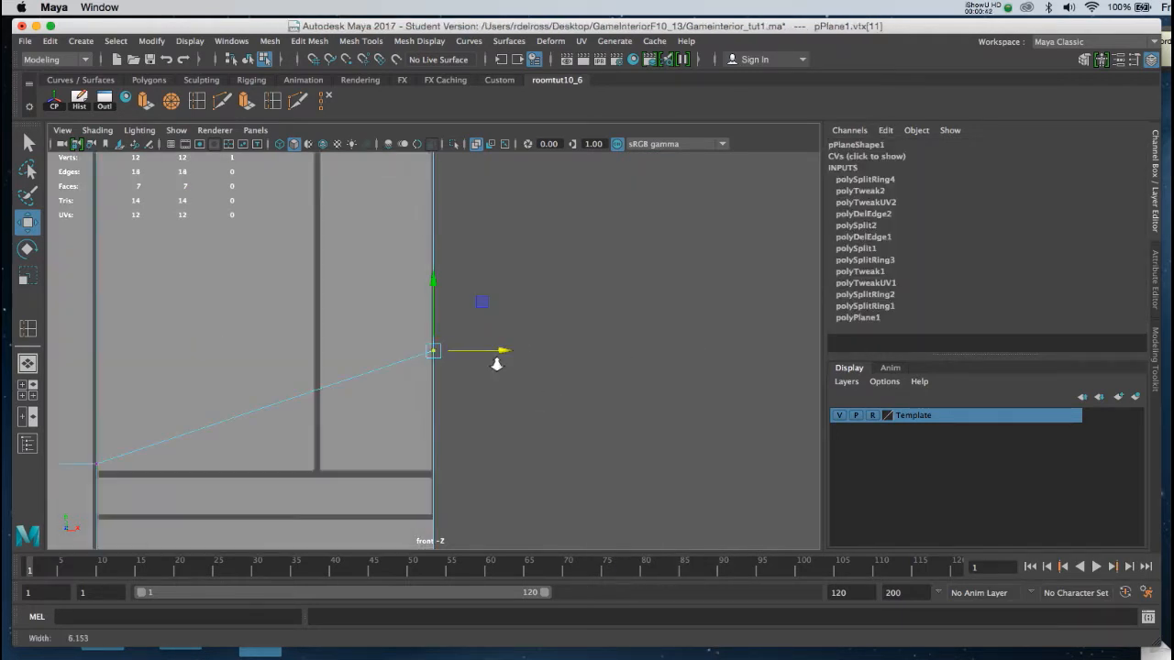
middle_click_drag(506, 333, 530, 312, "alt")
left_click_drag(467, 257, 475, 320)
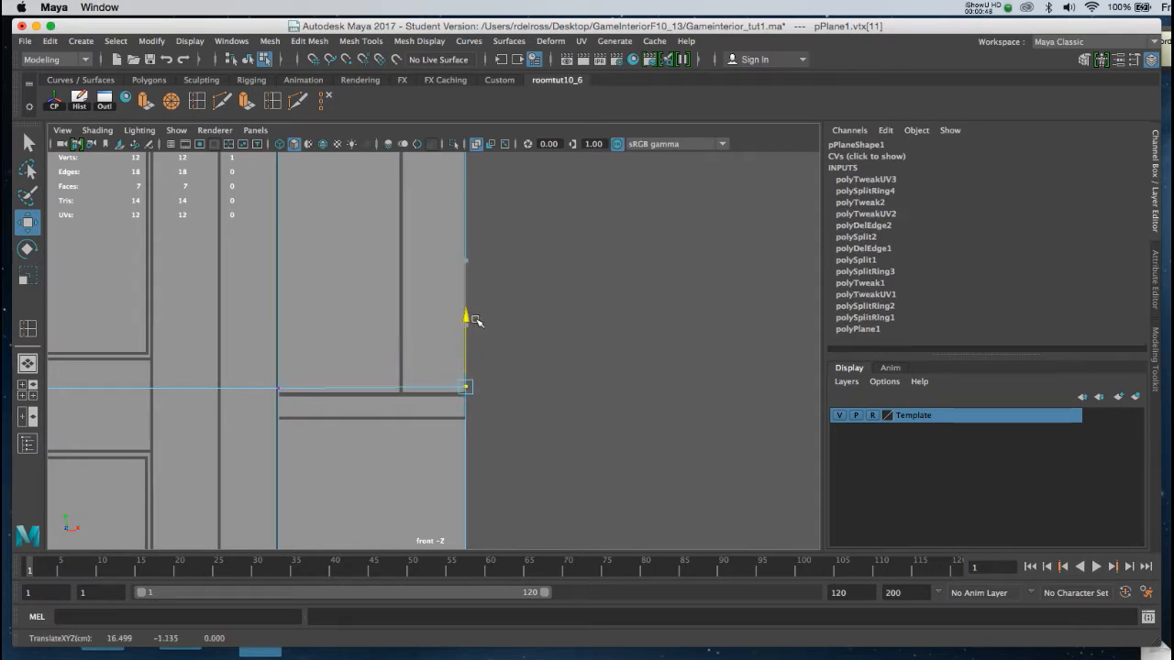
left_click_drag(264, 369, 501, 401)
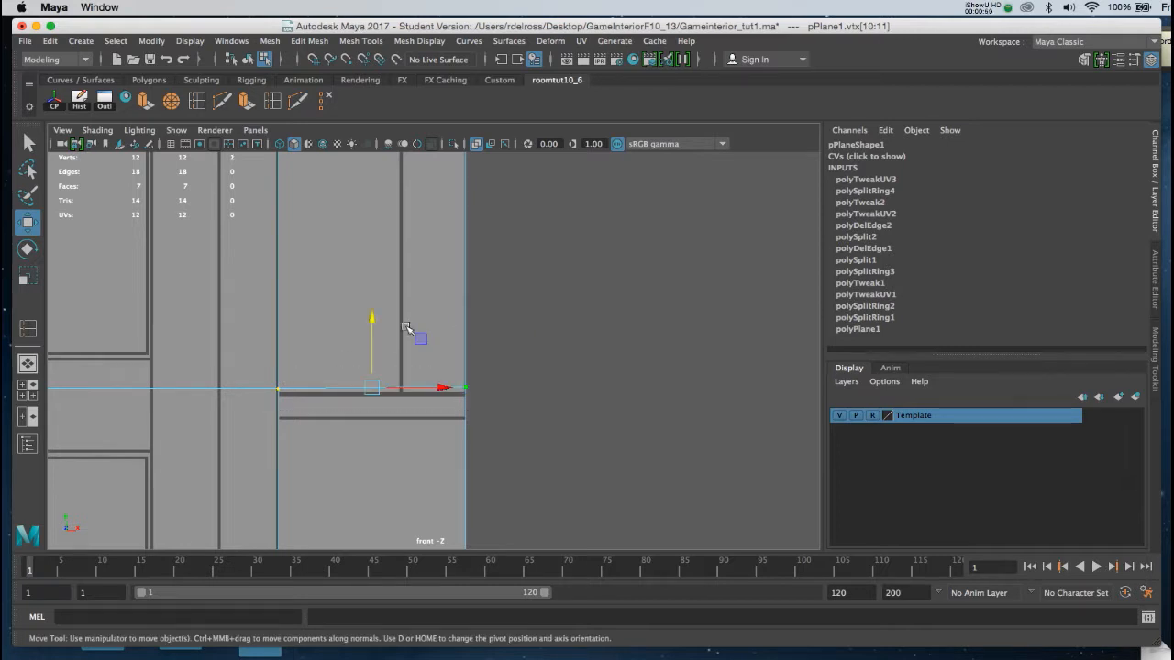
left_click_drag(371, 317, 372, 325)
Step: Lower the edge loop's vertex on the wall's left border onto the chair rail's upper line
right_click_drag(365, 359, 306, 306, "alt")
middle_click_drag(268, 323, 708, 289, "alt")
middle_click_drag(404, 323, 624, 302, "alt")
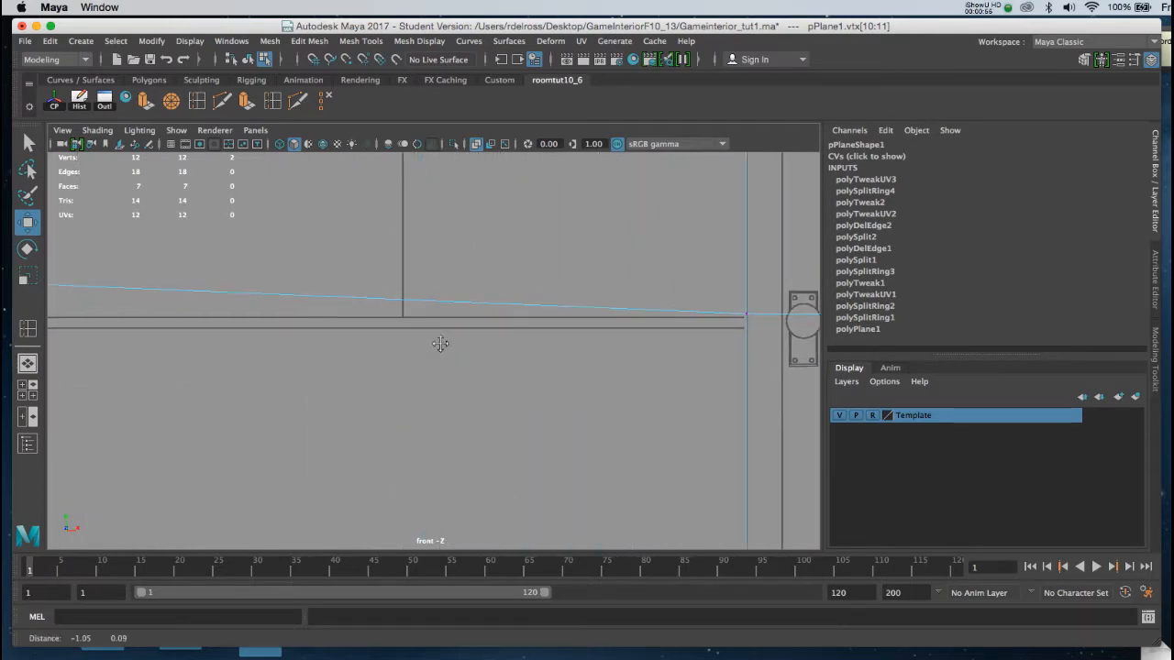
right_click_drag(270, 330, 371, 341, "alt")
left_click_drag(145, 283, 178, 302)
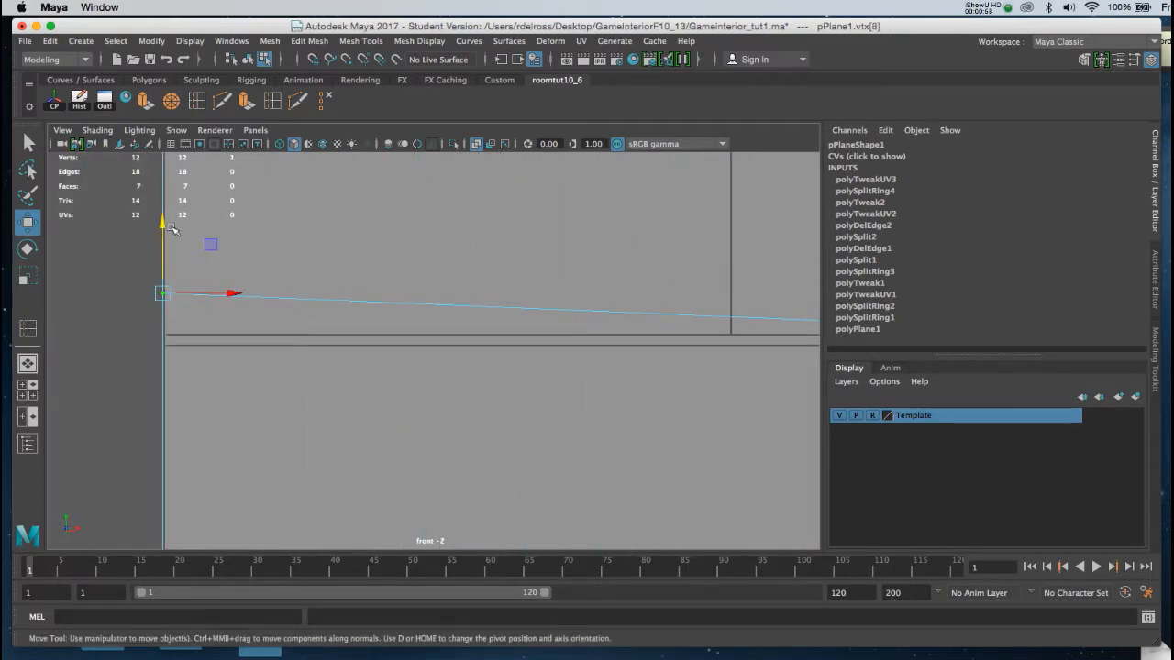
left_click_drag(164, 222, 166, 264)
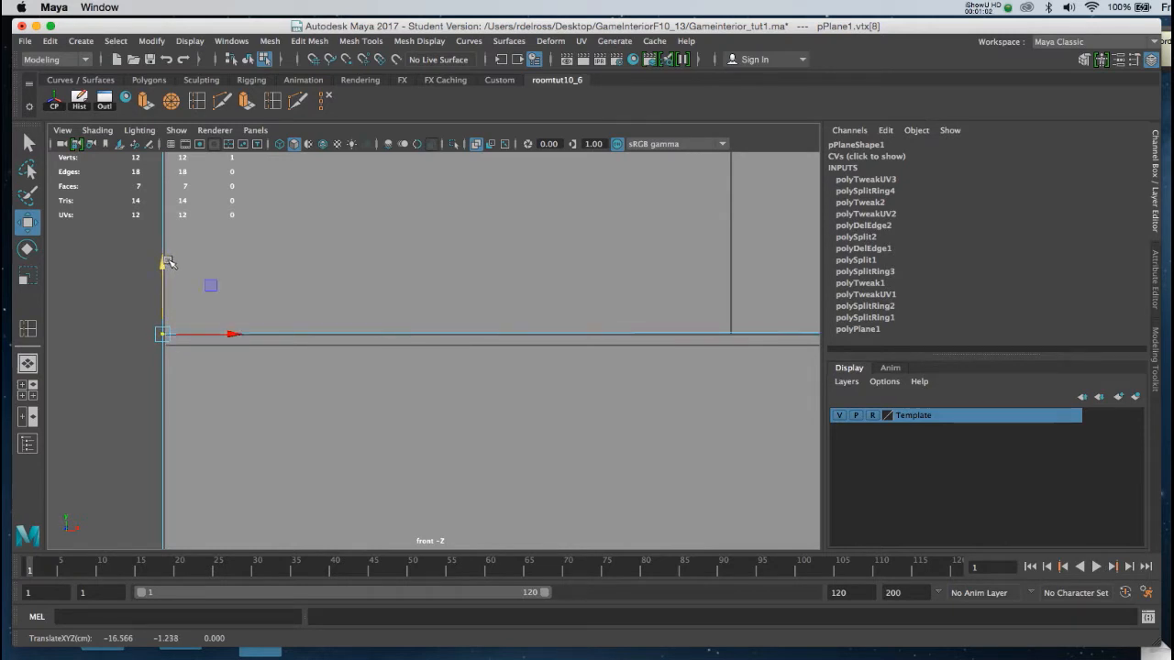
Step: Align the edge loop's vertex on the door frame's left edge with the chair rail's upper line and return to object mode
middle_click_drag(335, 269, 11, 266, "alt")
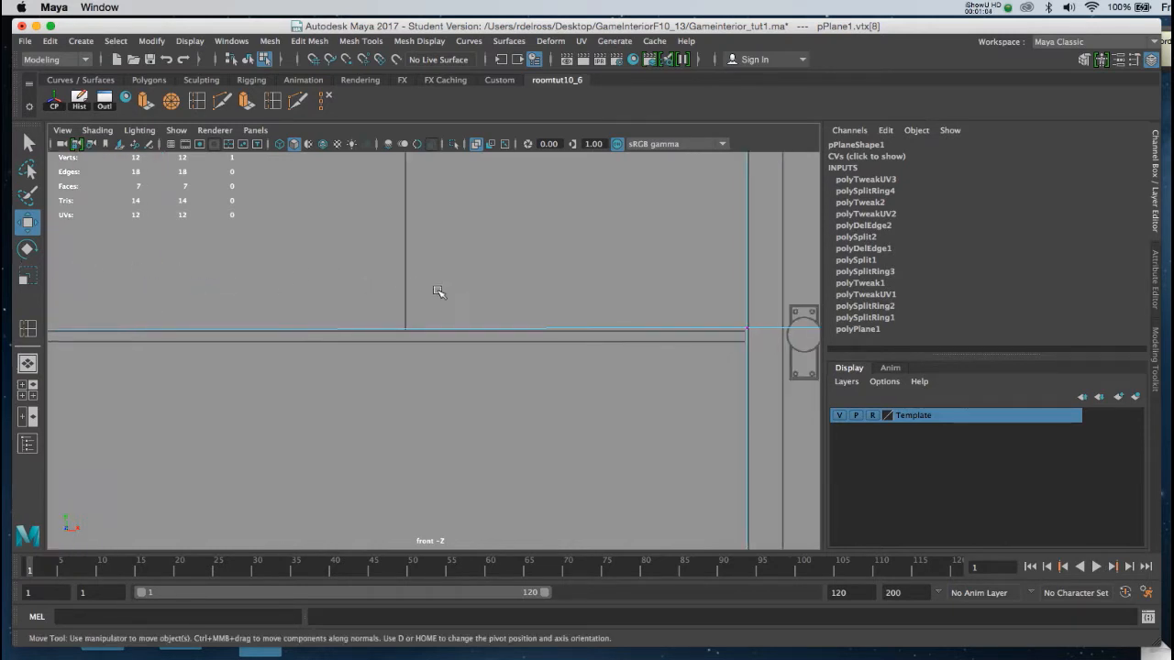
middle_click_drag(619, 321, 456, 305, "alt")
left_click_drag(571, 296, 597, 336)
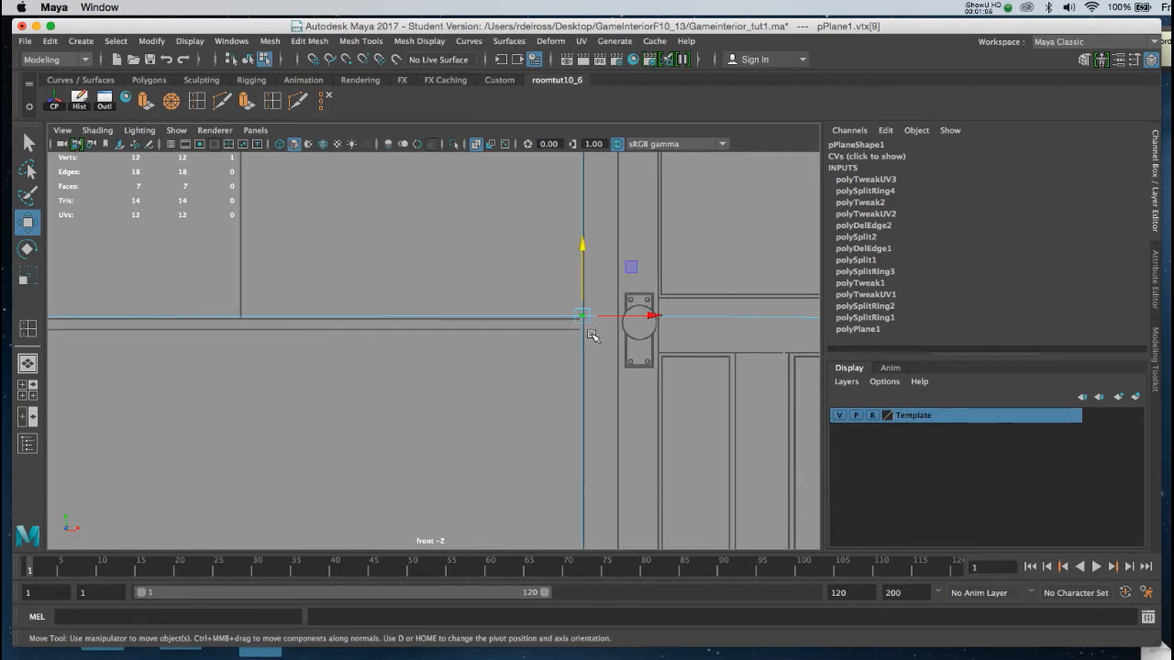
key("f")
left_click_drag(432, 283, 437, 315)
right_click_drag(463, 335, 379, 261, "alt")
left_click_drag(431, 285, 434, 289)
right_click_drag(385, 355, 348, 257)
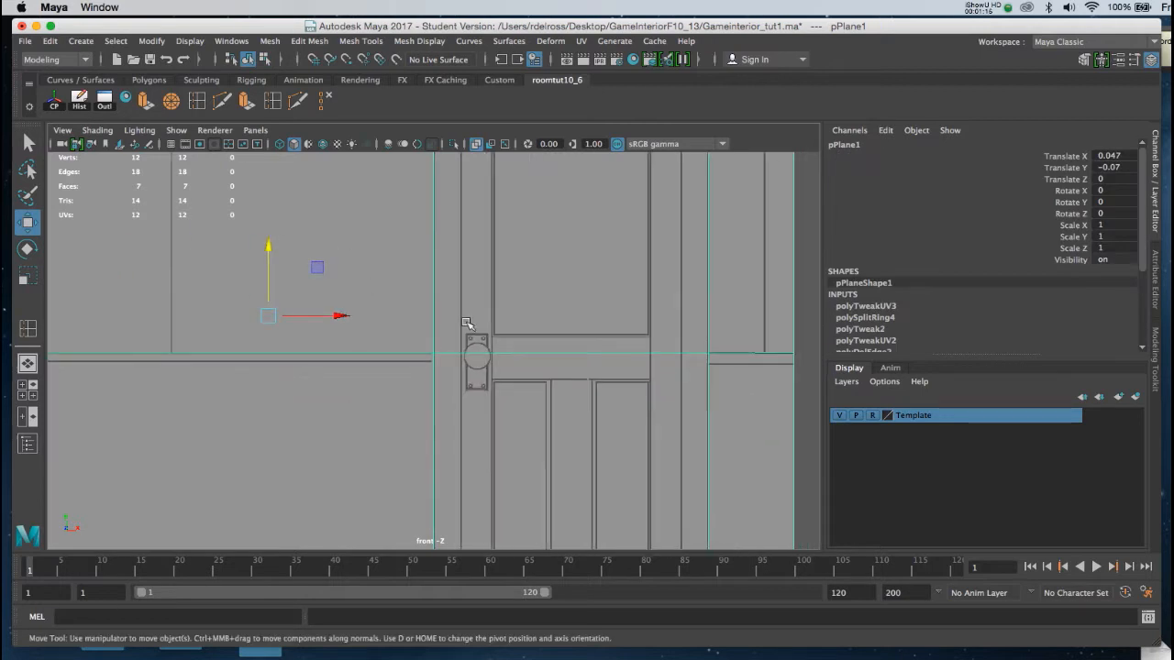
Step: Insert a second horizontal edge loop across the wall plane along the chair rail's lower line
middle_click_drag(542, 328, 495, 326, "alt")
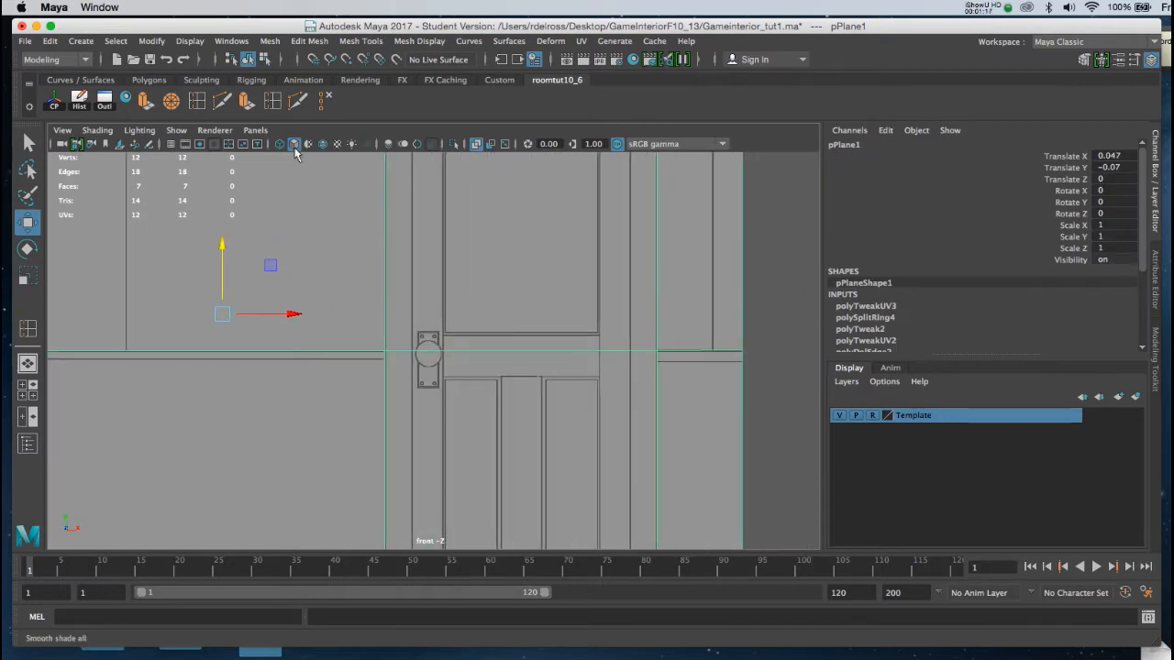
left_click(272, 103)
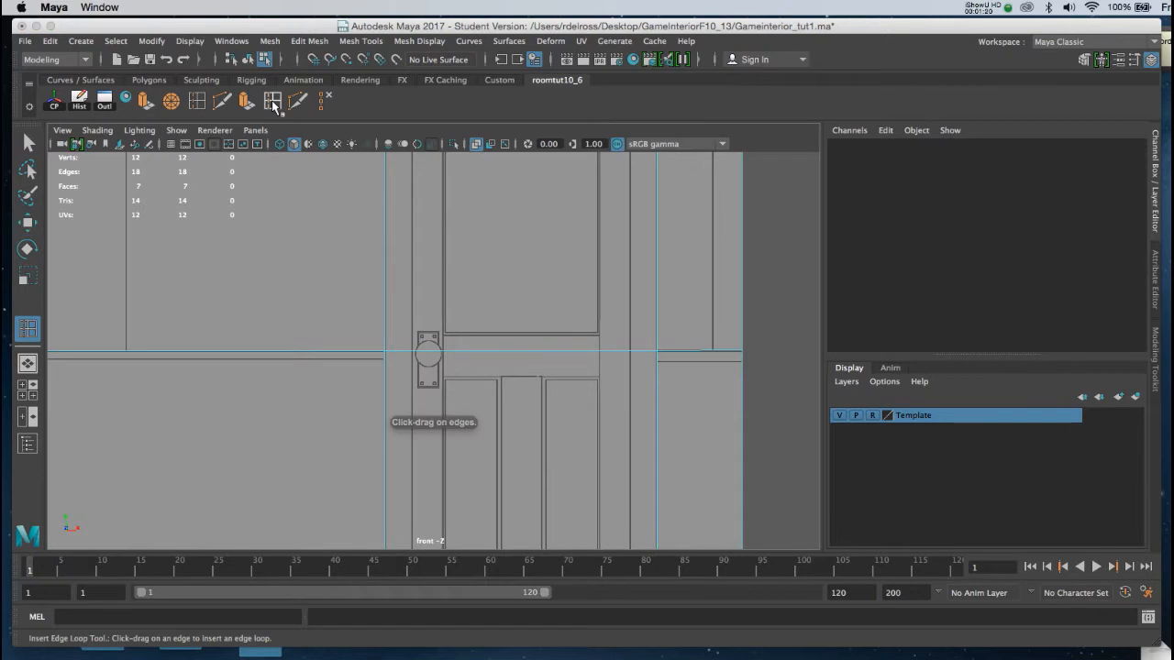
left_click(658, 366)
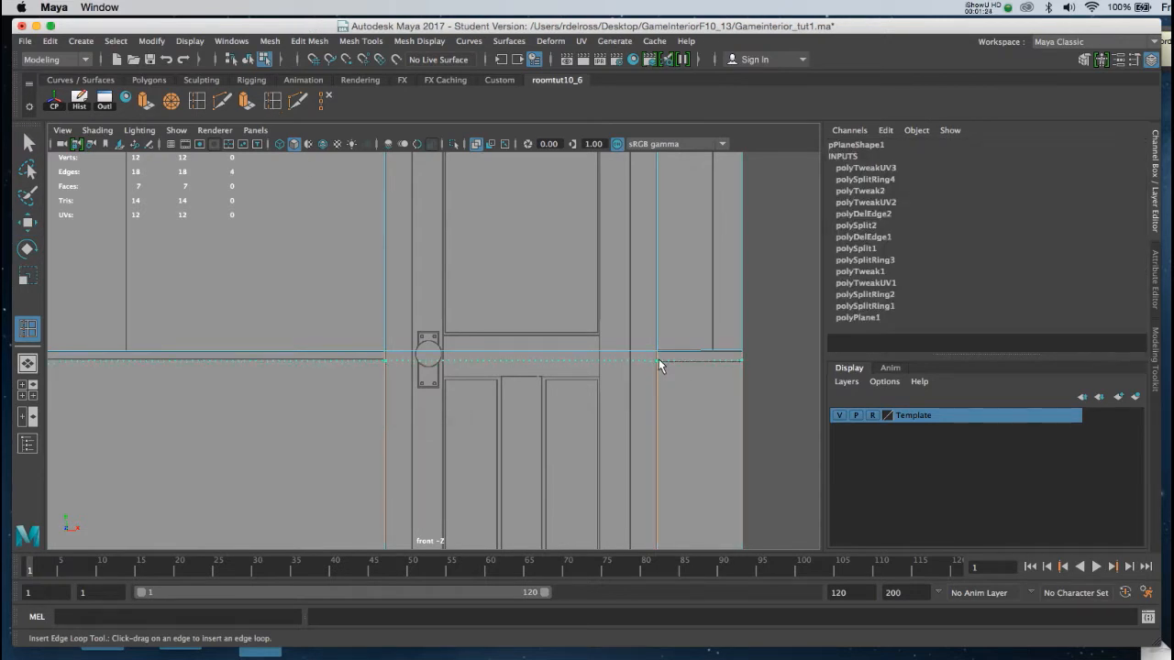
left_click_drag(658, 358, 658, 359)
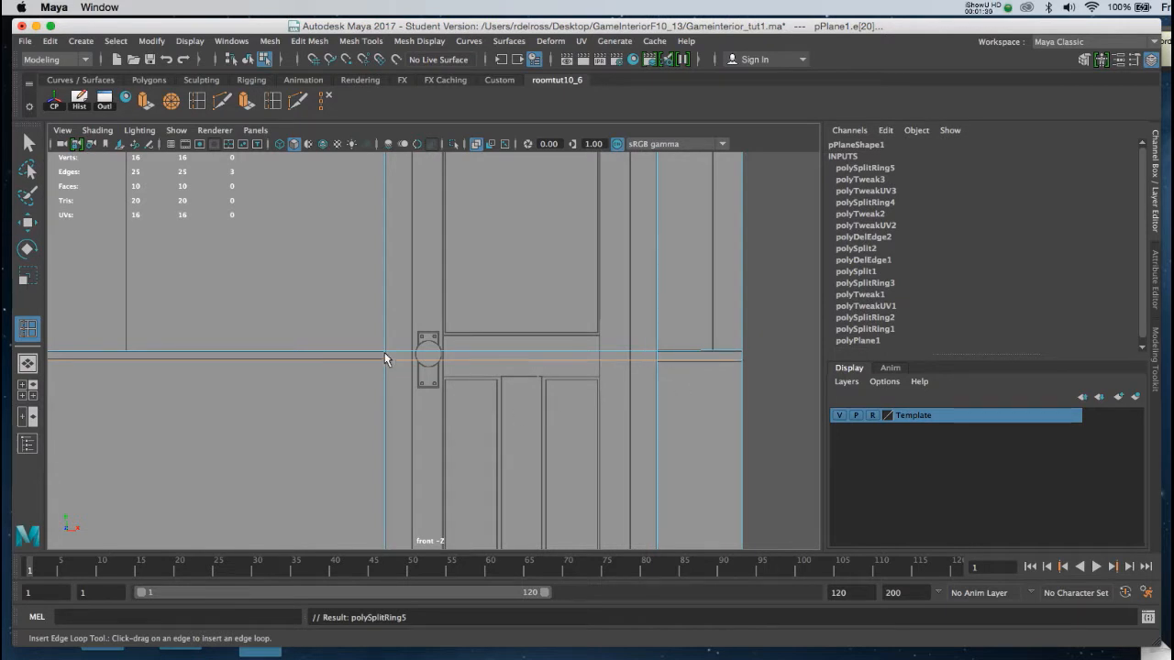
Step: Insert two horizontal edge loops along the baseboard's two upper template lines and return to object mode
middle_click_drag(607, 380, 641, 266, "alt")
mouse_move(616, 351)
middle_mouse_down("alt")
mouse_move(600, 361)
mouse_move(609, 365)
middle_mouse_up("alt")
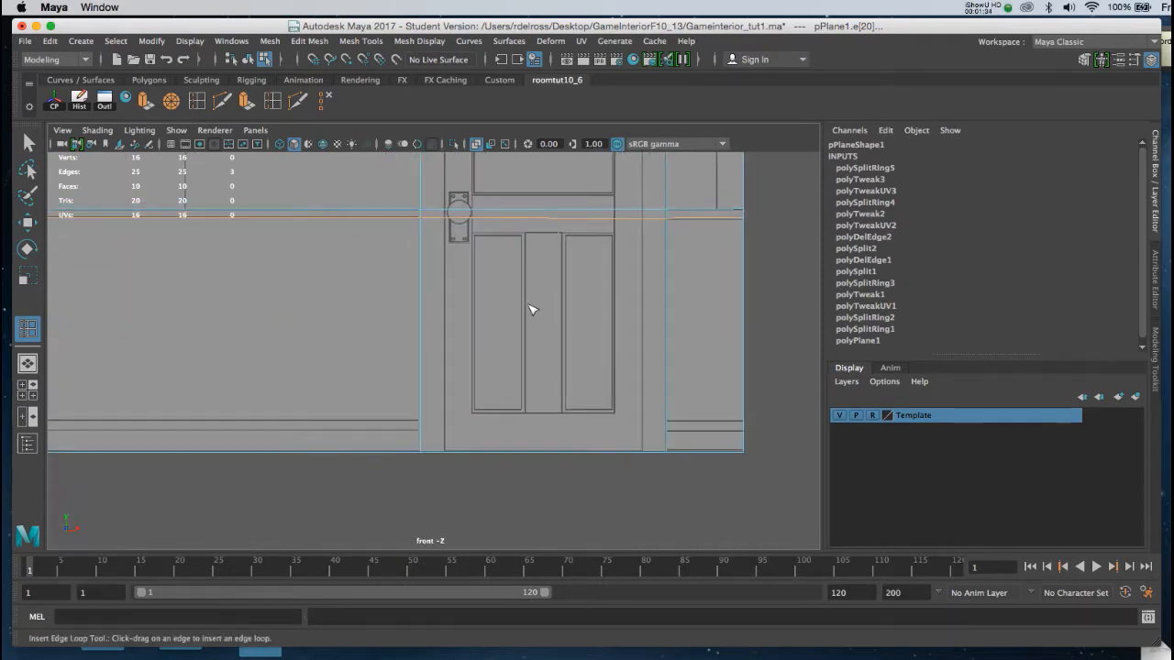
left_click(272, 103)
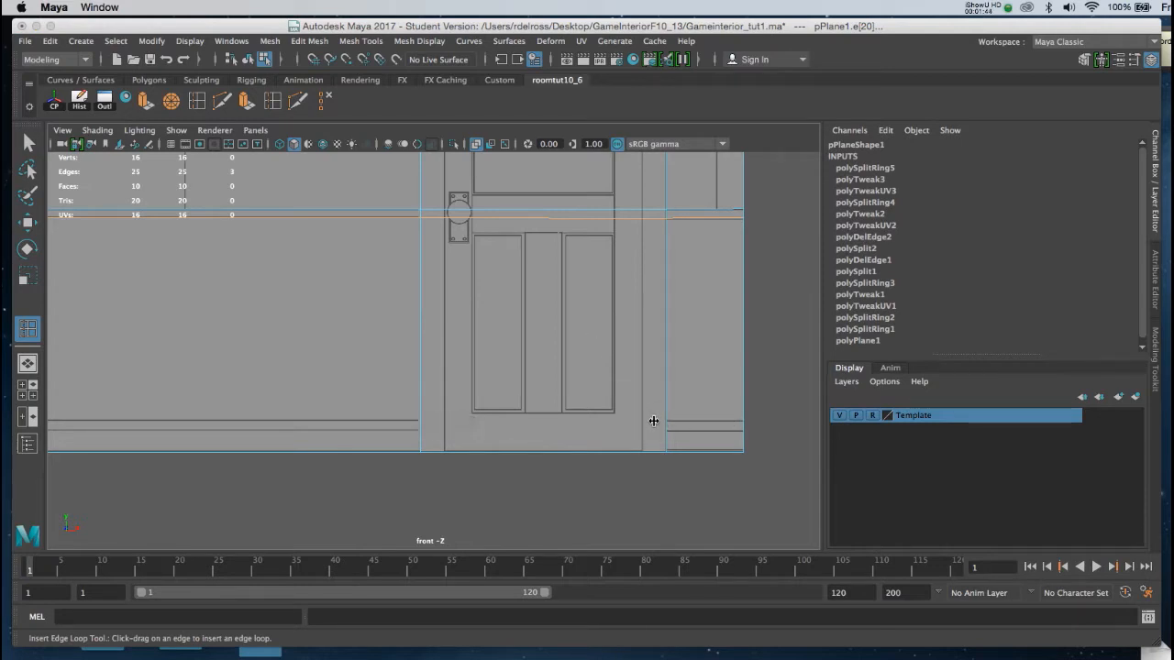
left_click_drag(665, 419, 666, 419)
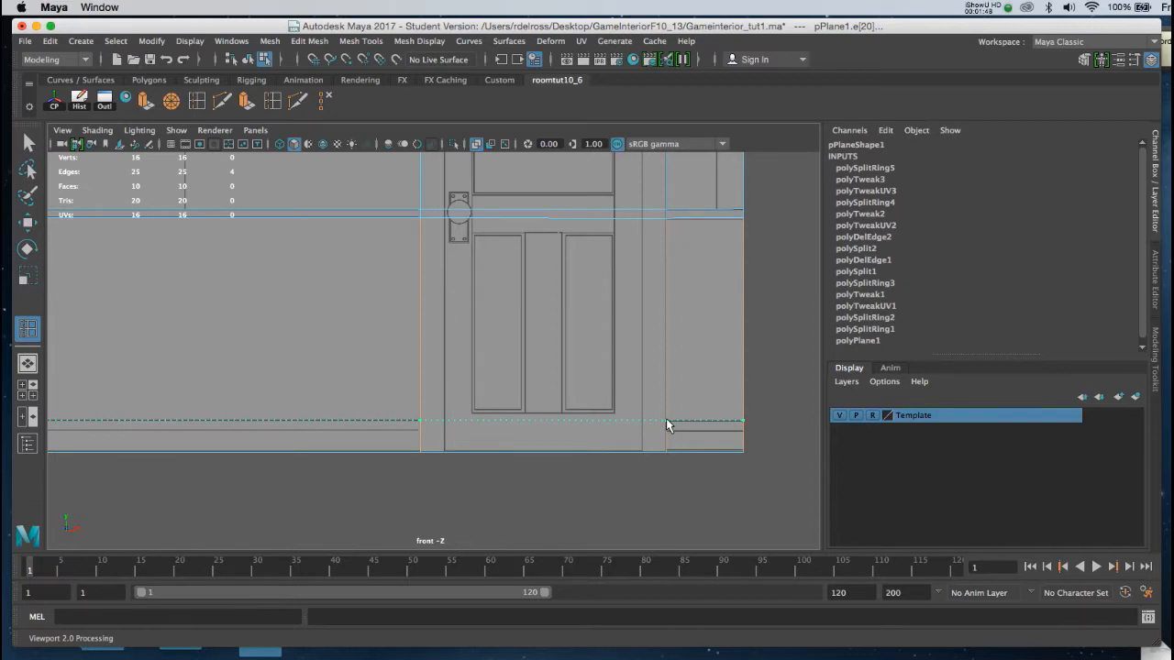
left_click_drag(666, 420, 666, 420)
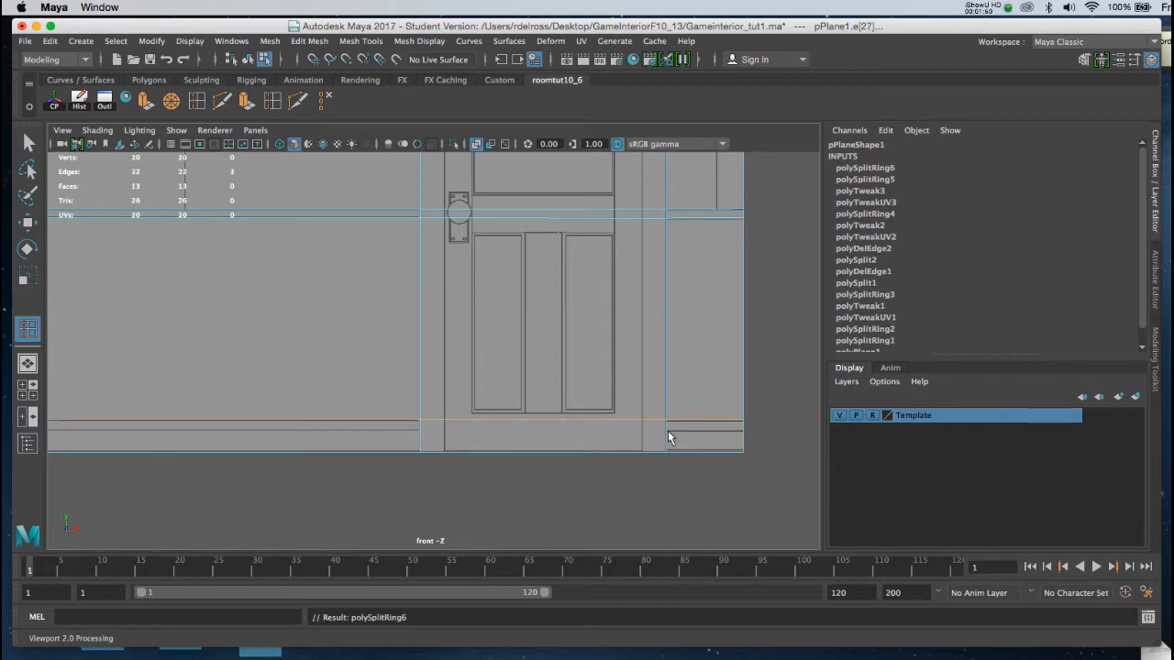
left_click_drag(666, 430, 666, 430)
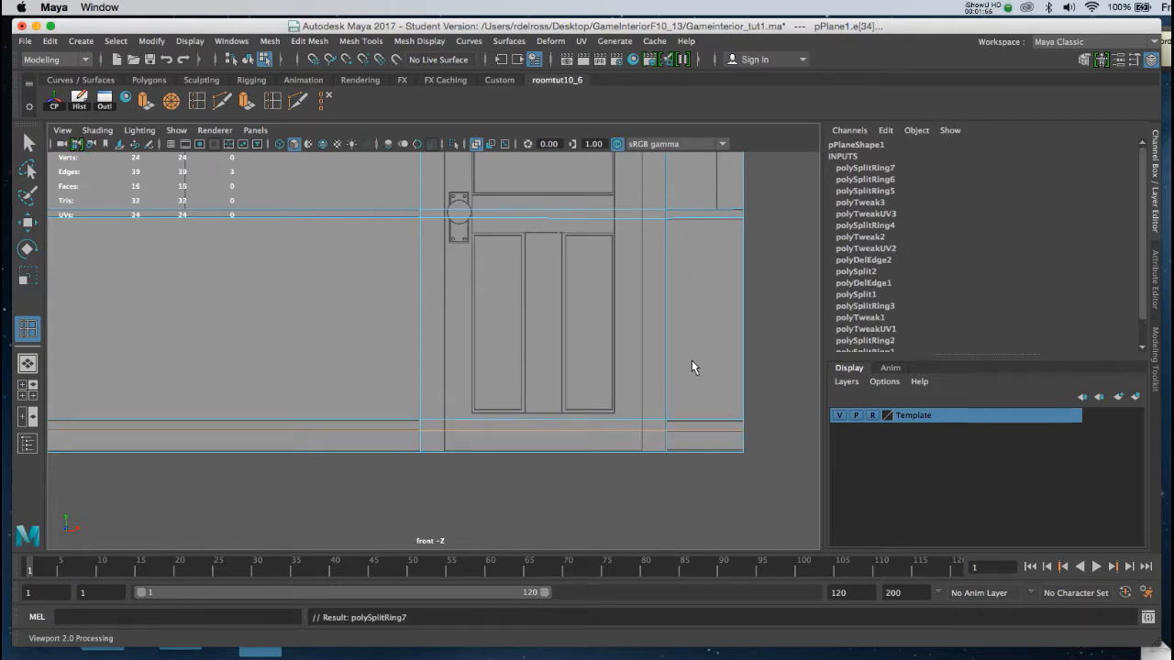
key("w")
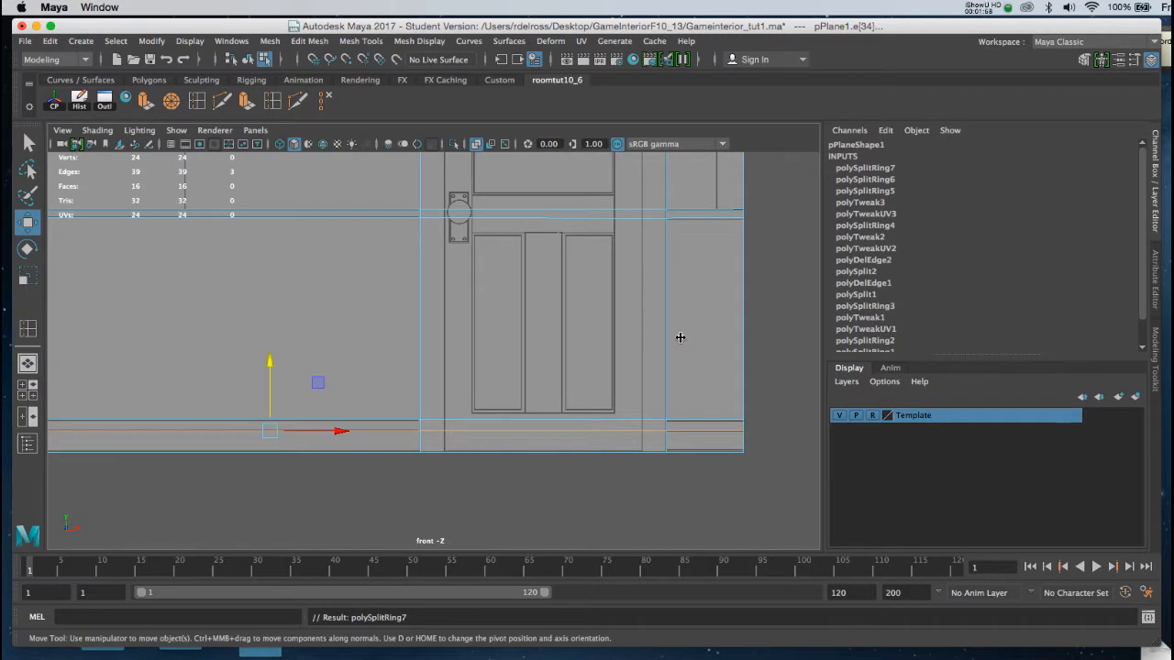
right_click_drag(680, 338, 705, 318)
Step: Delete the two chair-rail edges and two baseboard edges that cross the door area
right_click_drag(696, 358, 635, 295, "alt")
middle_click_drag(635, 295, 685, 397, "alt")
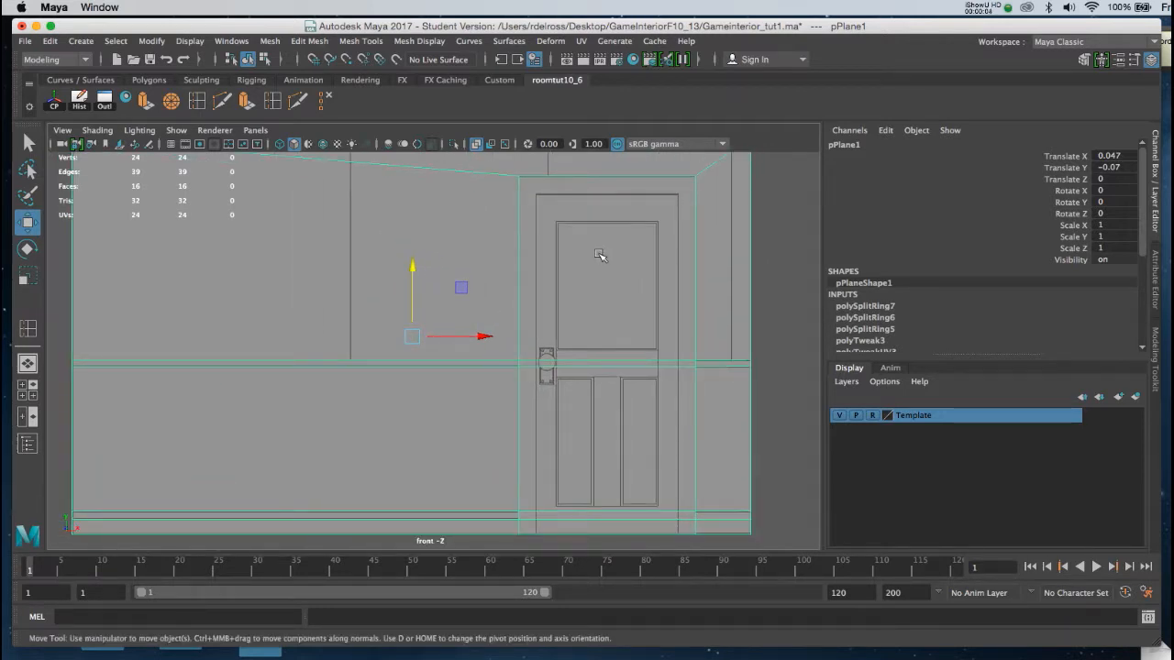
right_click_drag(602, 254, 609, 286, "alt")
middle_click_drag(620, 297, 576, 281, "alt")
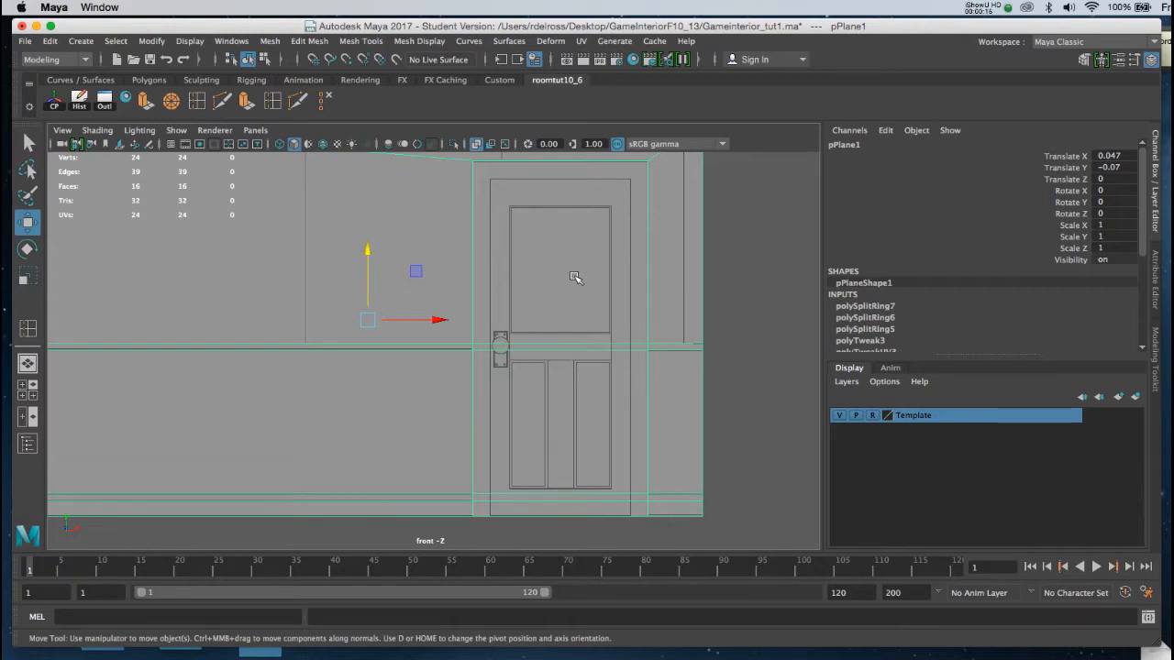
right_click_drag(569, 328, 565, 279)
left_click(568, 345)
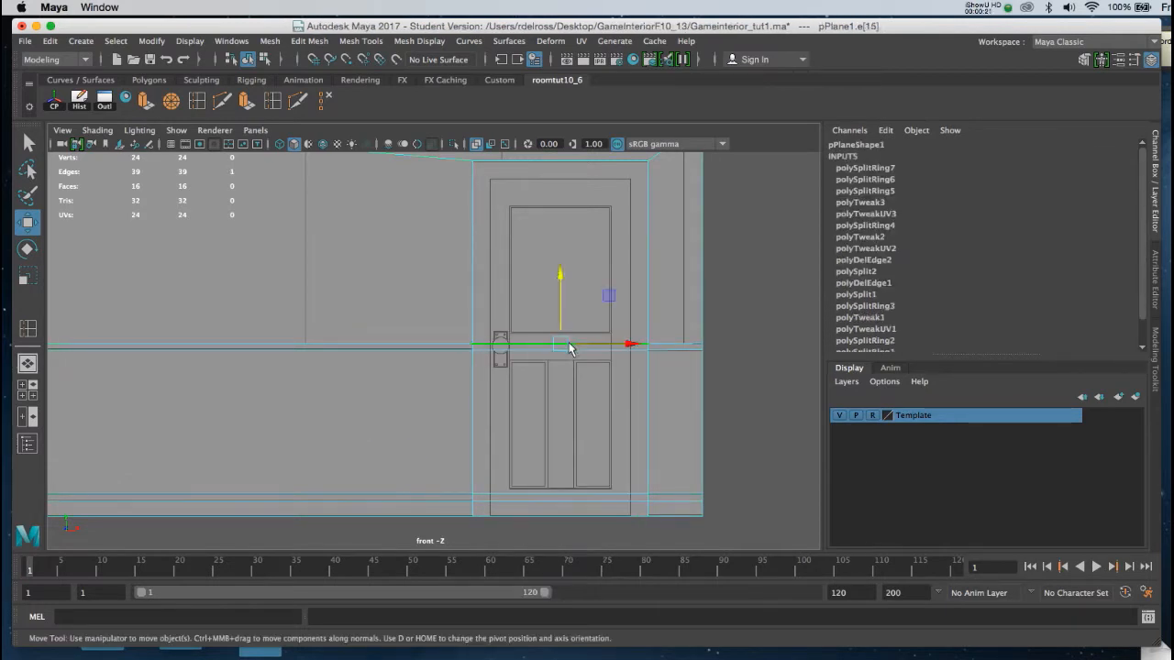
left_click(594, 494, "shift")
left_click(593, 503, "shift")
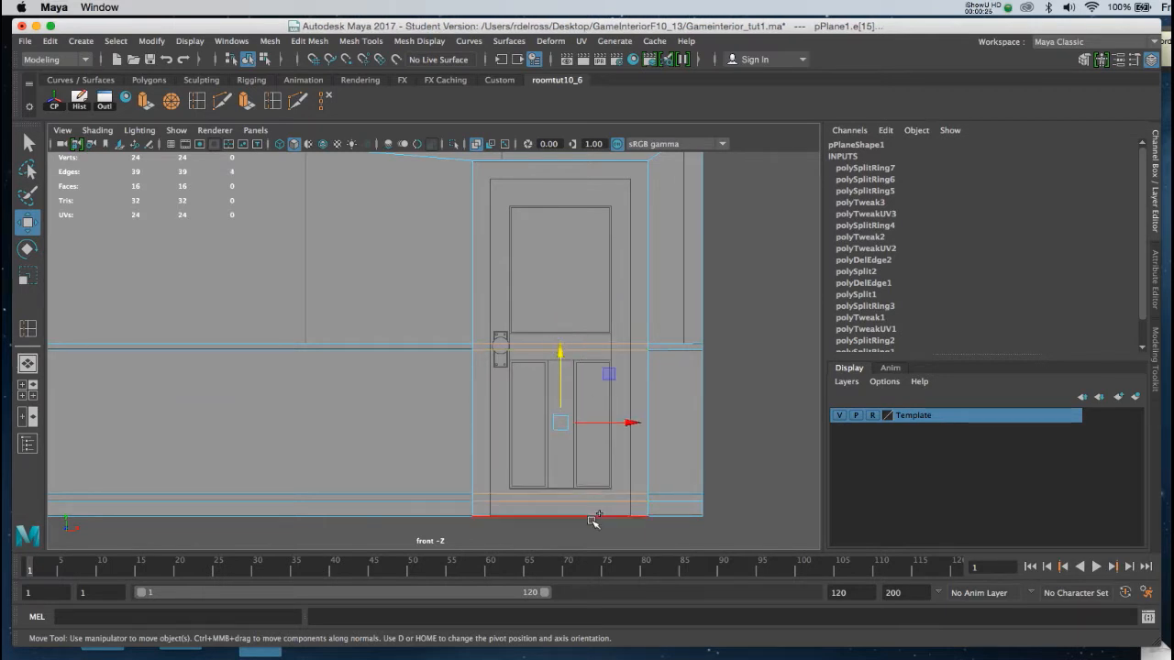
left_click(594, 517, "shift")
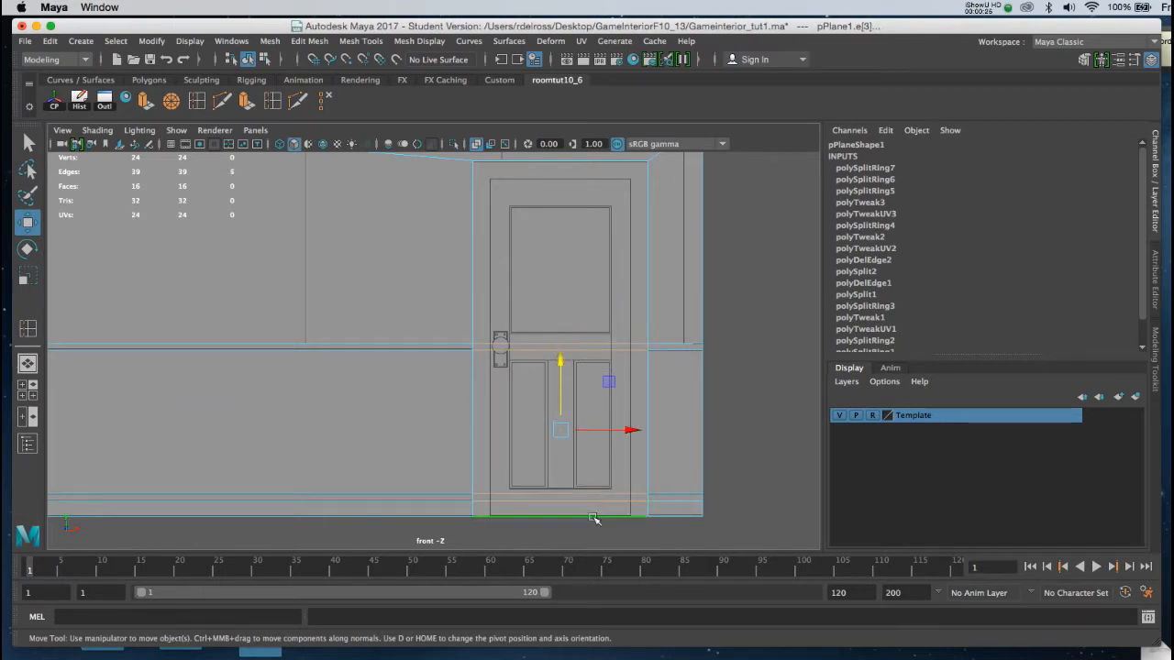
left_click(324, 99)
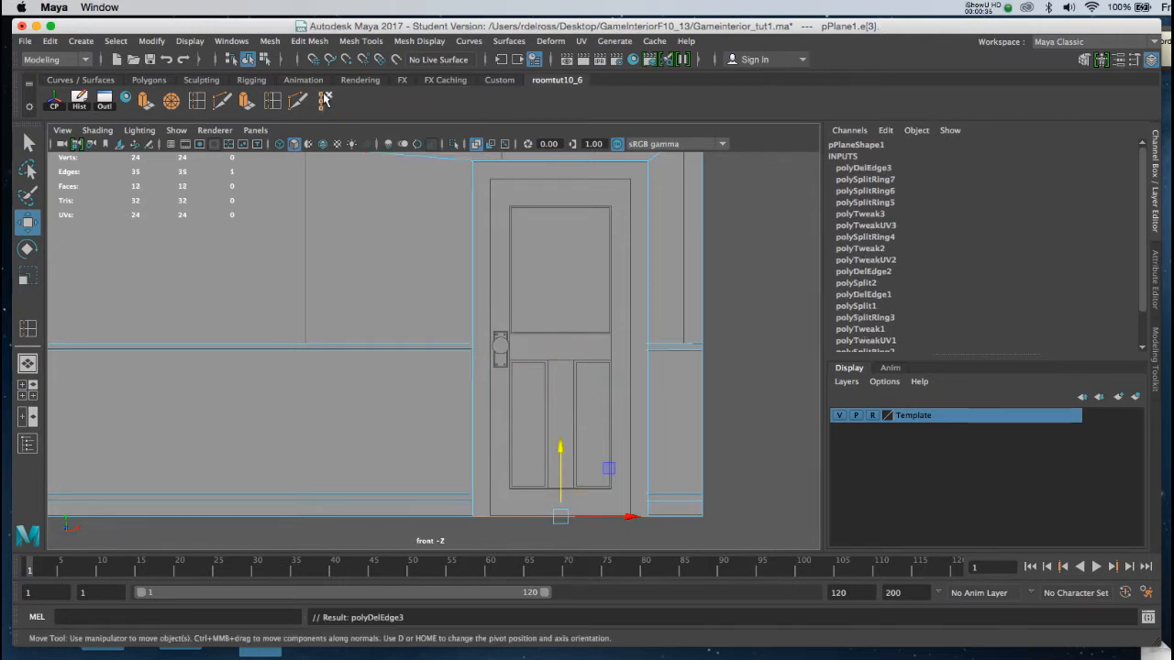
Step: Switch the wall plane to face mode and select the single face covering the door
right_click_drag(447, 263, 401, 273, "alt")
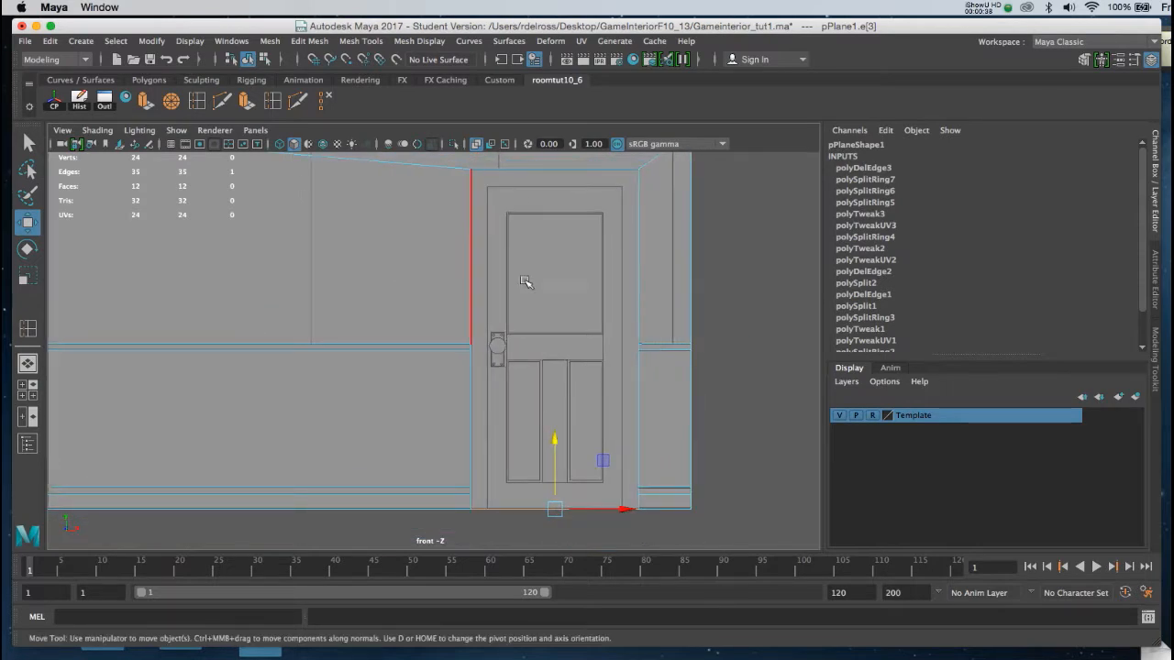
right_click(554, 241)
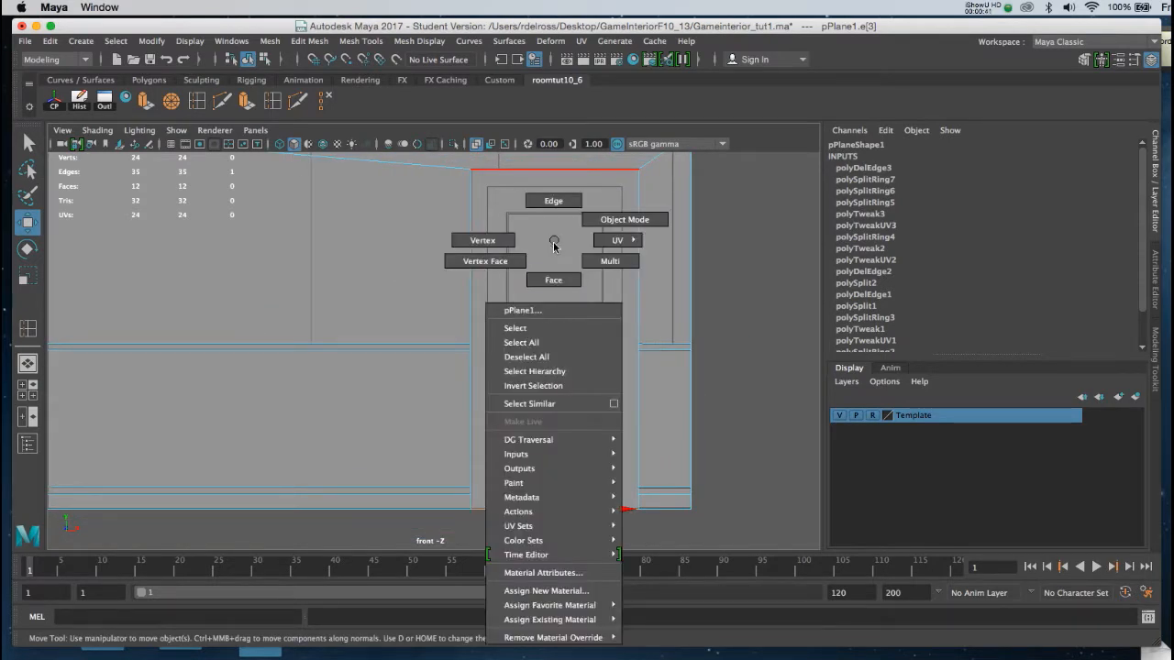
right_click_drag(553, 281, 552, 277)
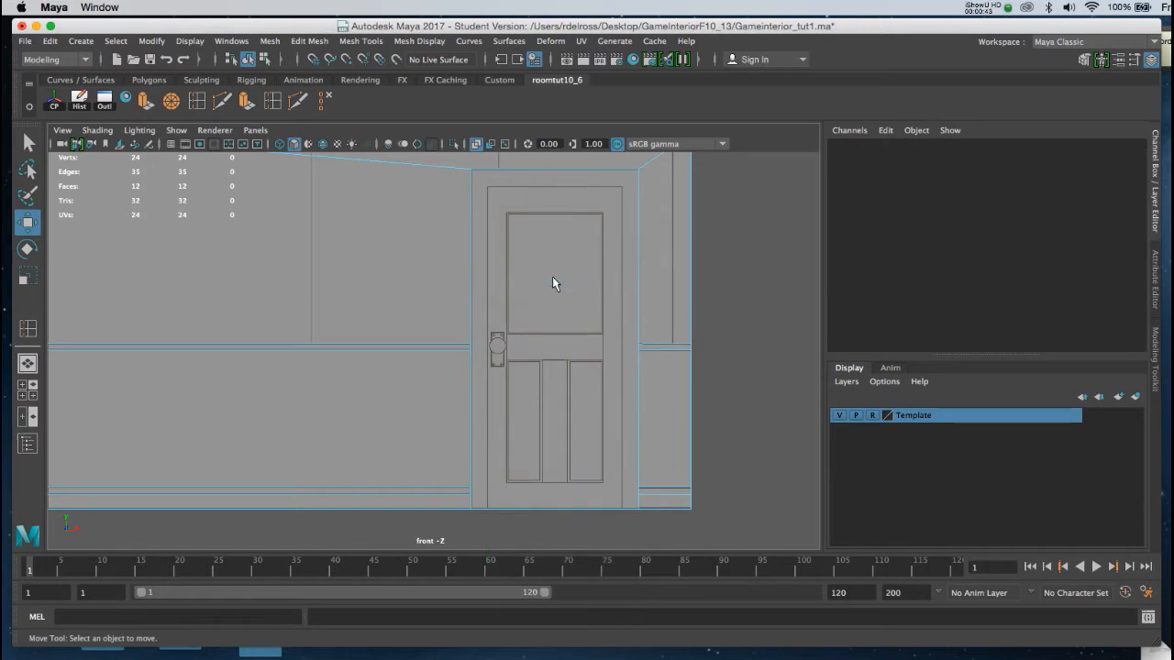
left_click(553, 279)
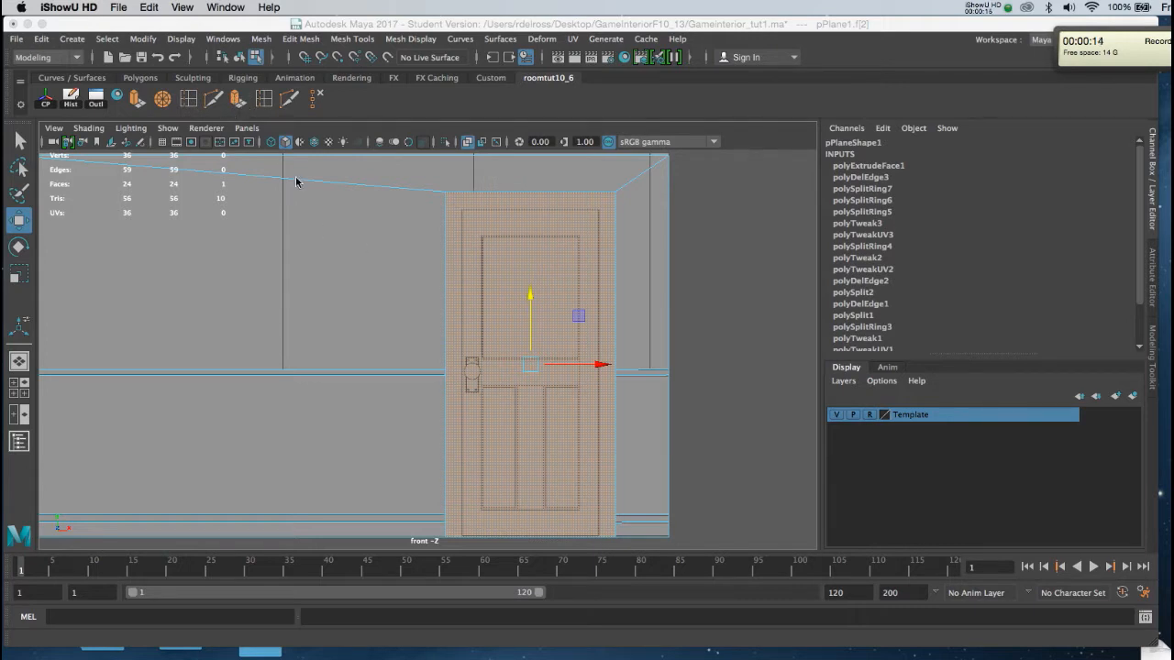
Step: Extrude the door face and scale it inward in width and height to the template's inner door-frame lines
left_click(237, 103)
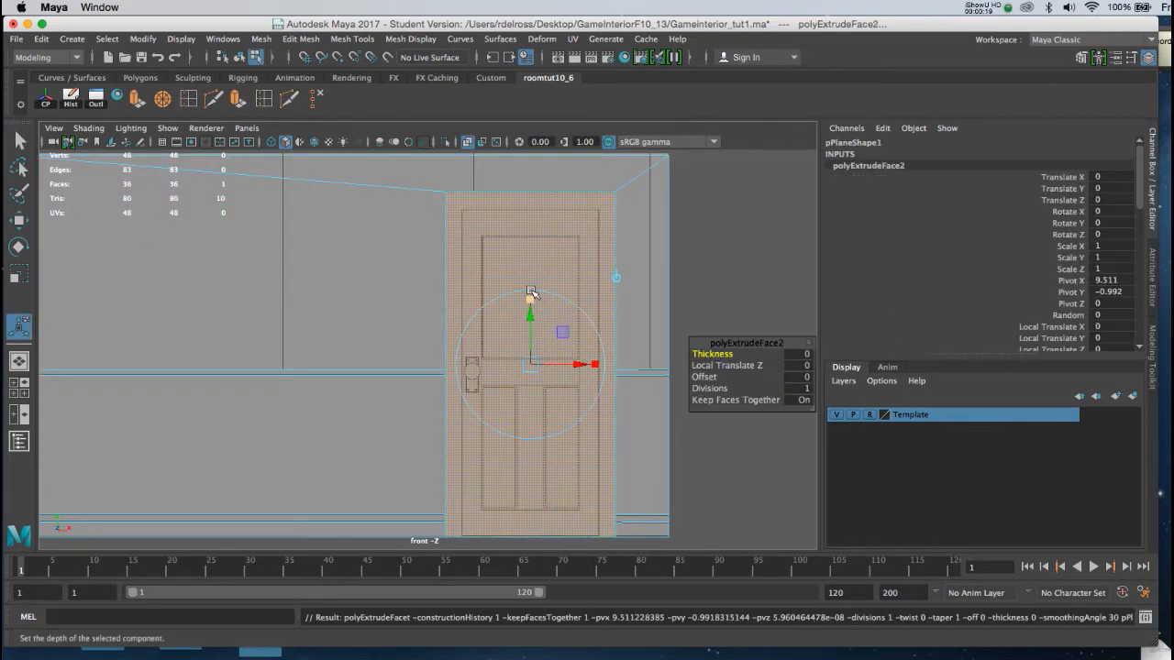
left_click_drag(594, 365, 583, 366)
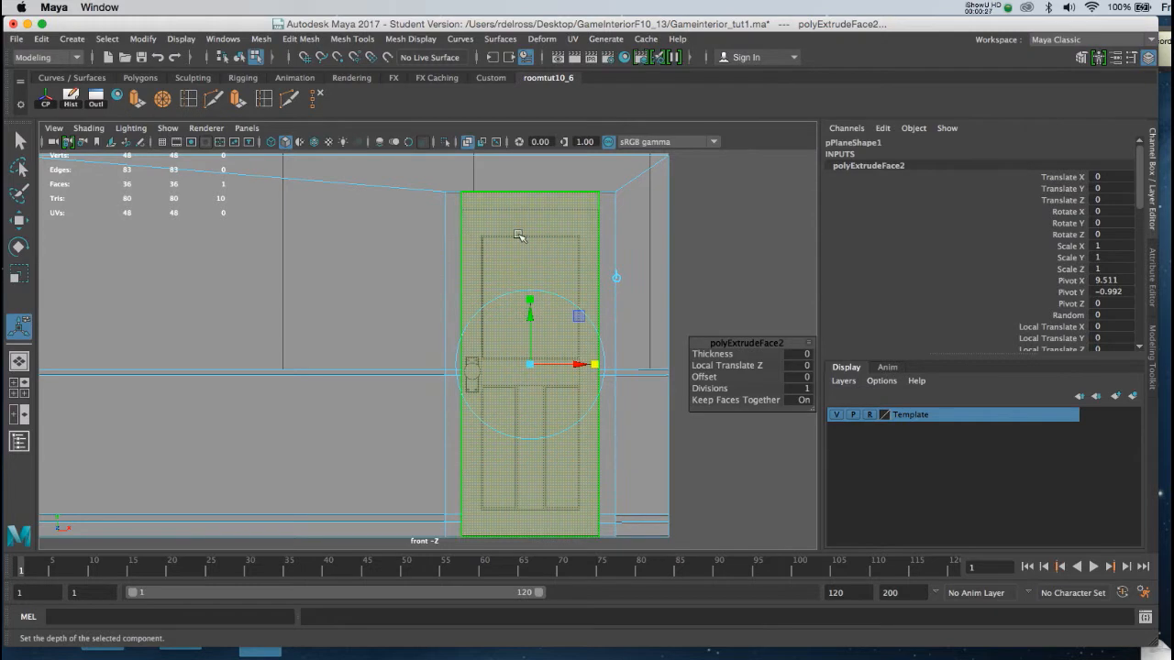
left_click_drag(530, 304, 529, 307)
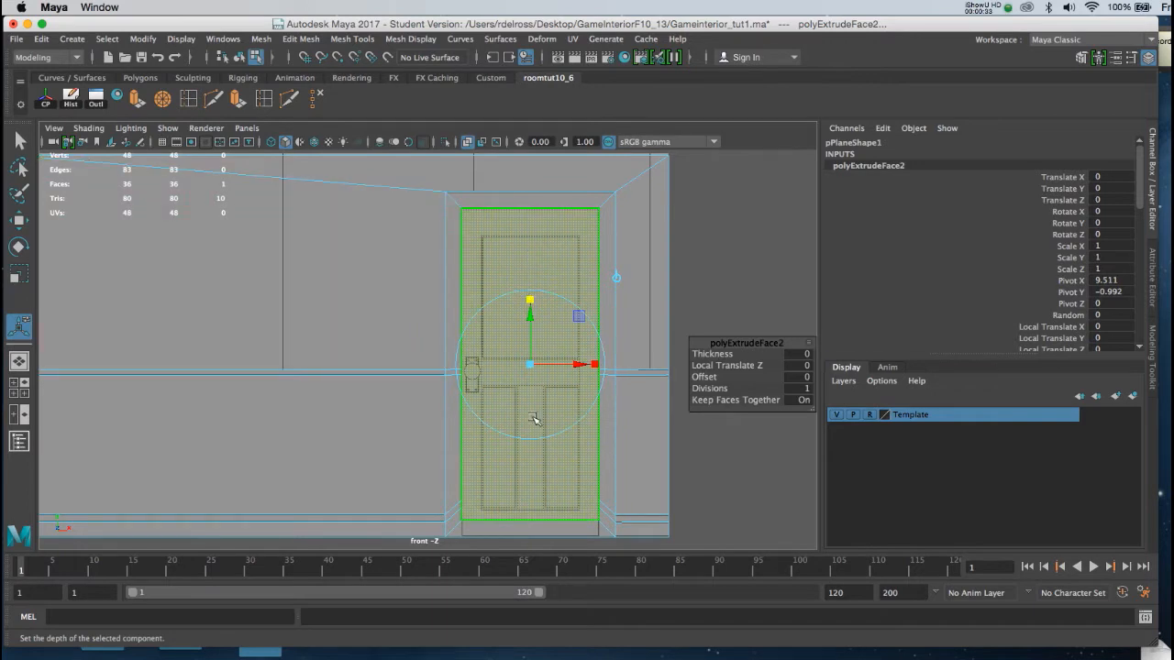
Step: Delete the trapezoid face that the extrusion left beneath the door
middle_click_drag(535, 414, 524, 322, "alt")
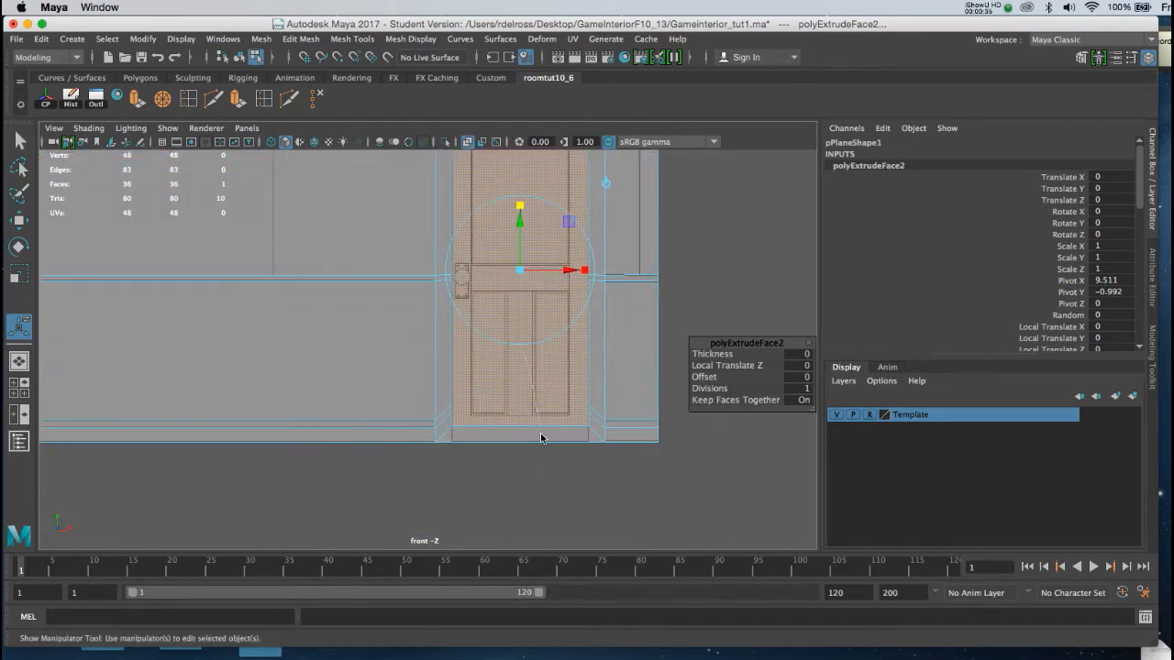
right_click_drag(510, 368, 579, 490, "alt")
middle_click_drag(563, 422, 511, 398, "alt")
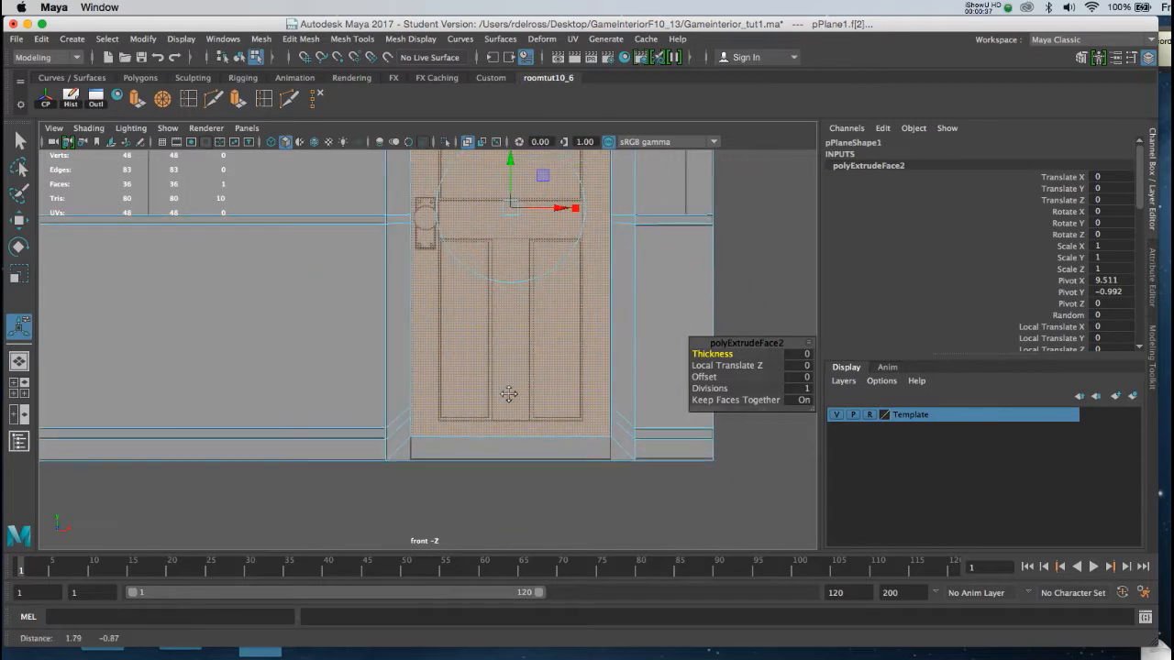
left_click(525, 451)
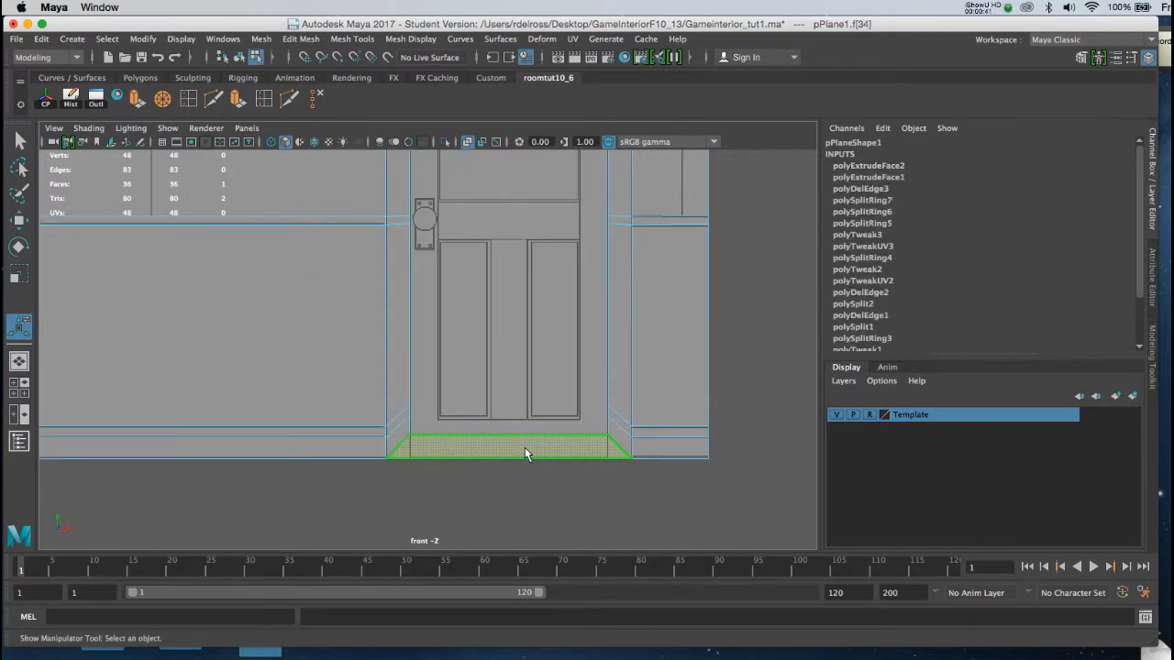
key("Delete")
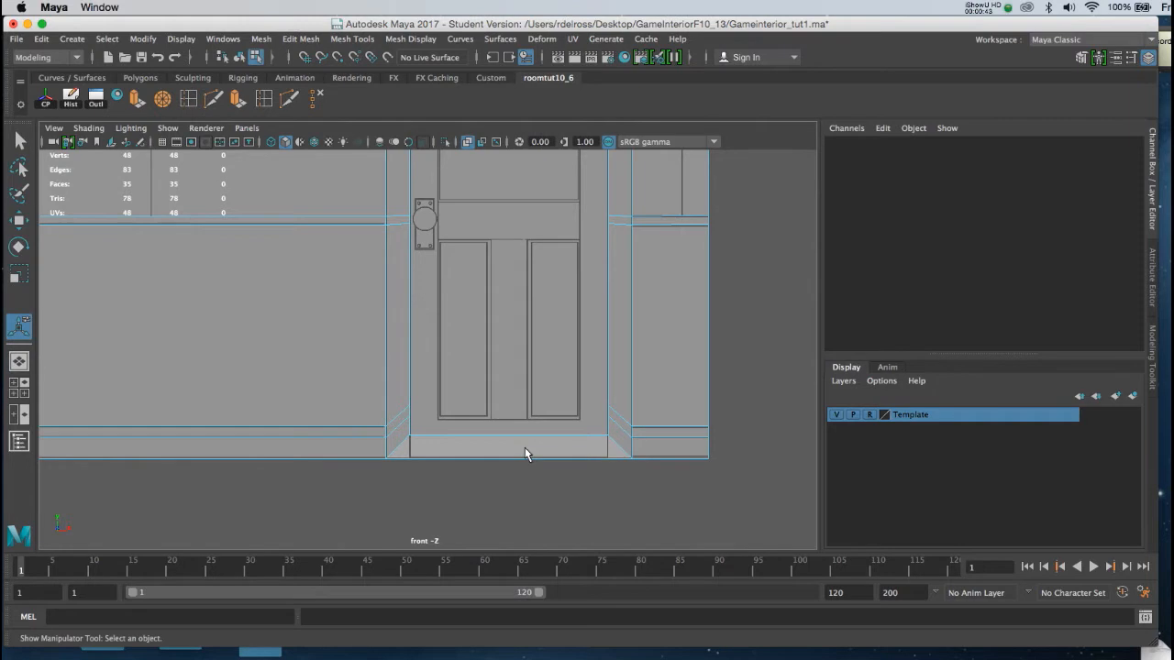
Step: Switch to edge mode and move the door's bottom edge down to the floor line
right_click_drag(530, 436, 516, 328)
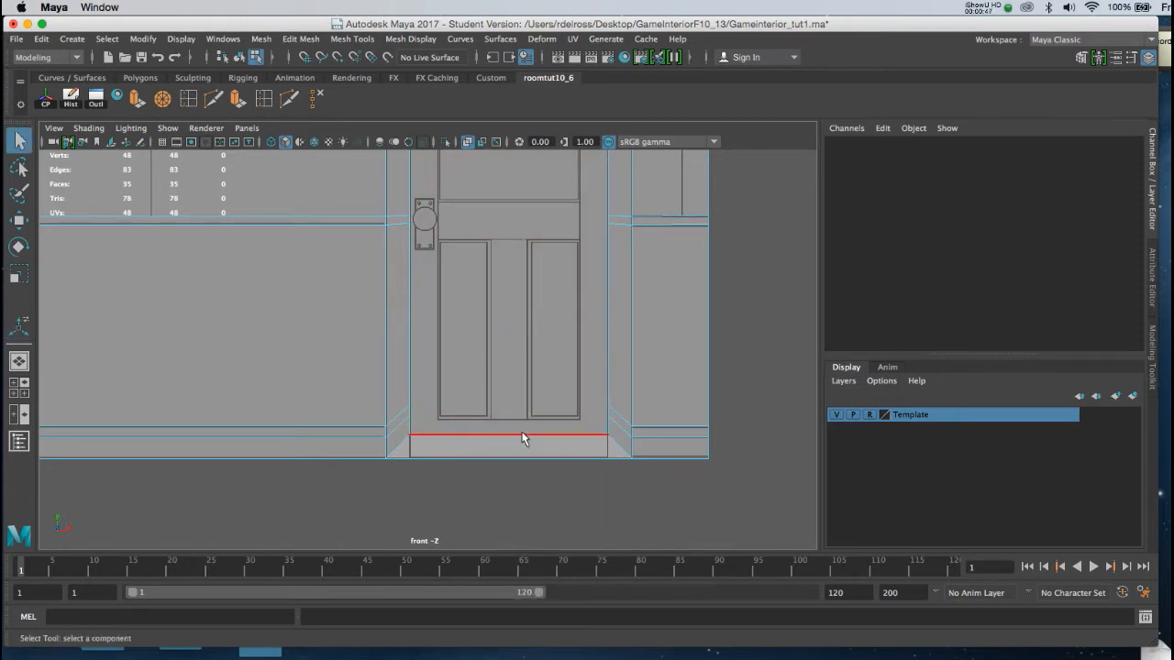
left_click(522, 436)
key("w")
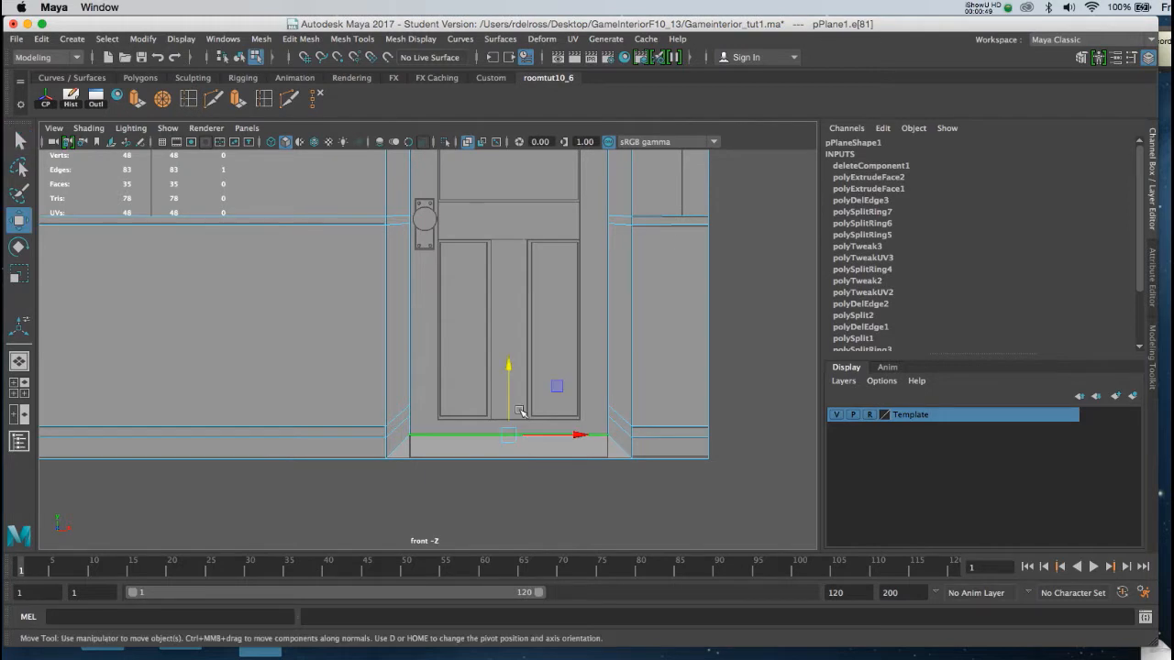
left_click_drag(508, 368, 512, 394)
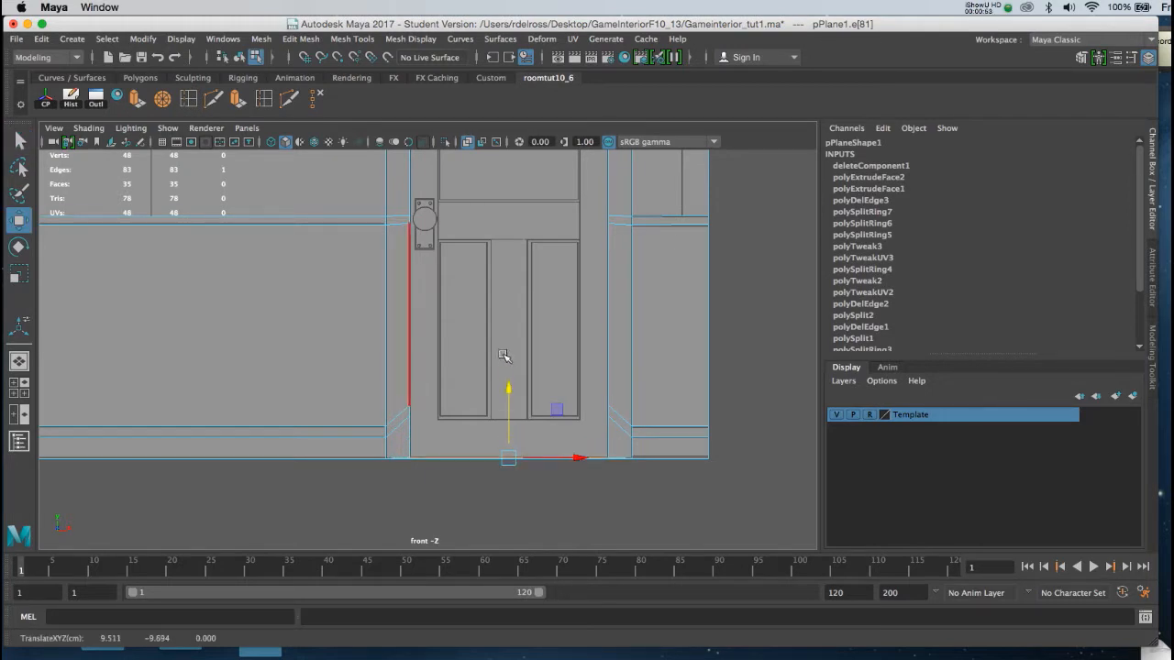
Step: Delete the four diagonal baseboard edges crossing both sides of the door frame
right_click_drag(506, 353, 550, 542, "alt")
middle_click_drag(554, 455, 469, 449, "alt")
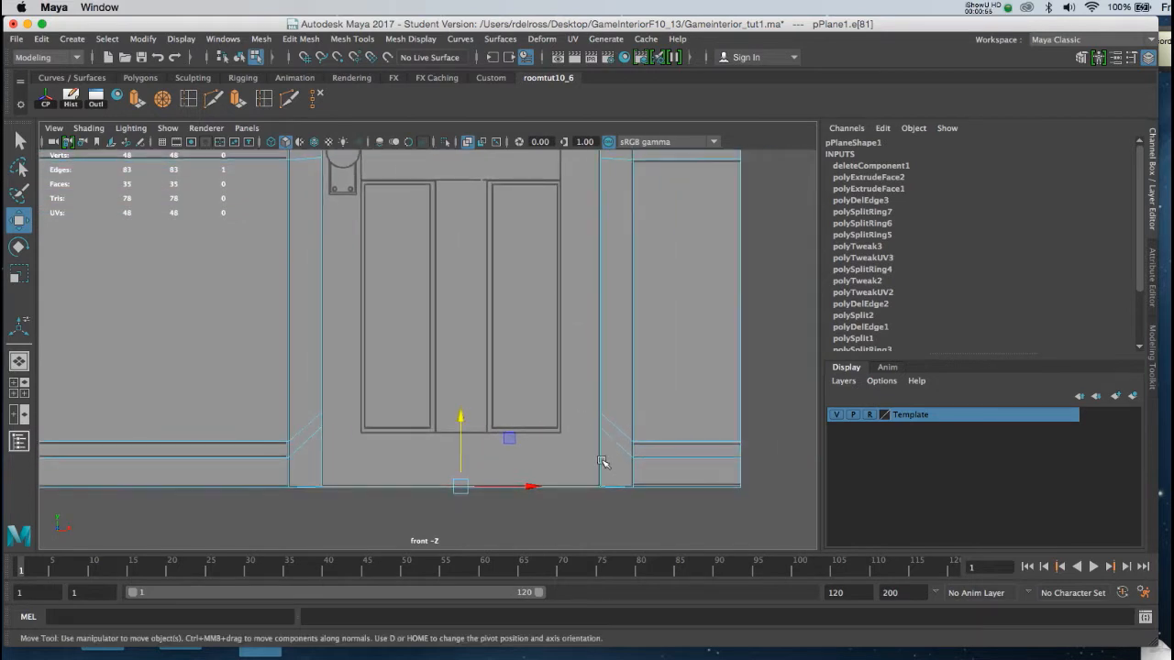
middle_click_drag(592, 358, 587, 408, "alt")
middle_click_drag(602, 454, 586, 376, "alt")
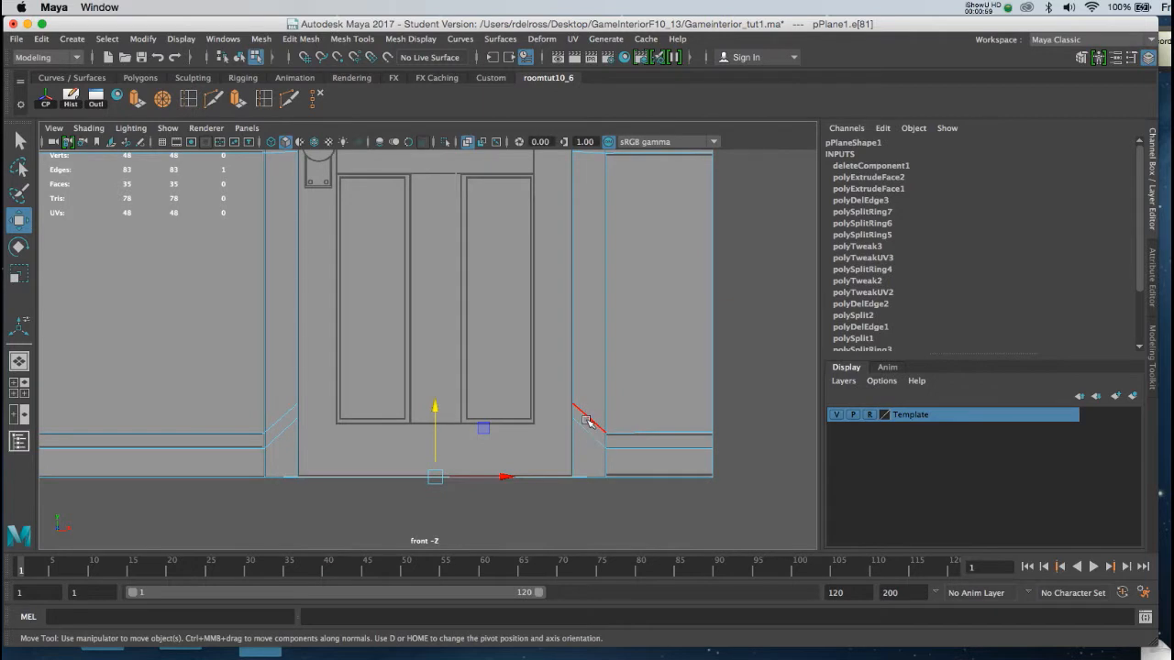
left_click(587, 421)
double_click(587, 421)
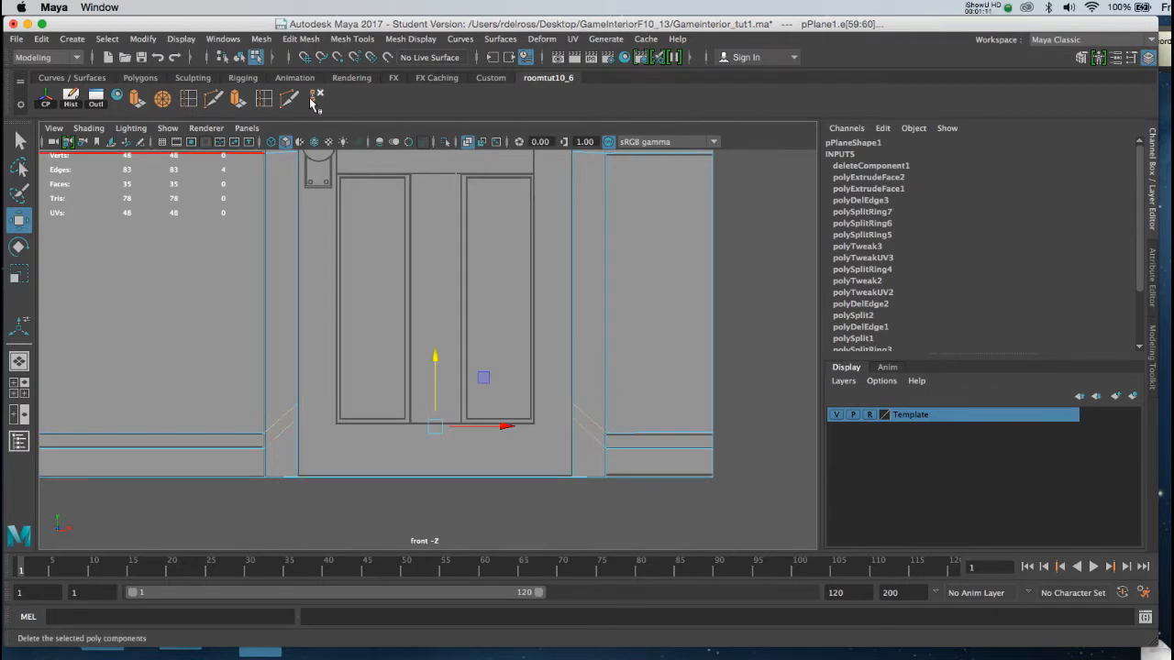
key("Delete")
Step: Delete the four short chair-rail edges crossing both sides of the door frame
middle_click_drag(372, 184, 390, 330, "alt")
left_click(305, 311)
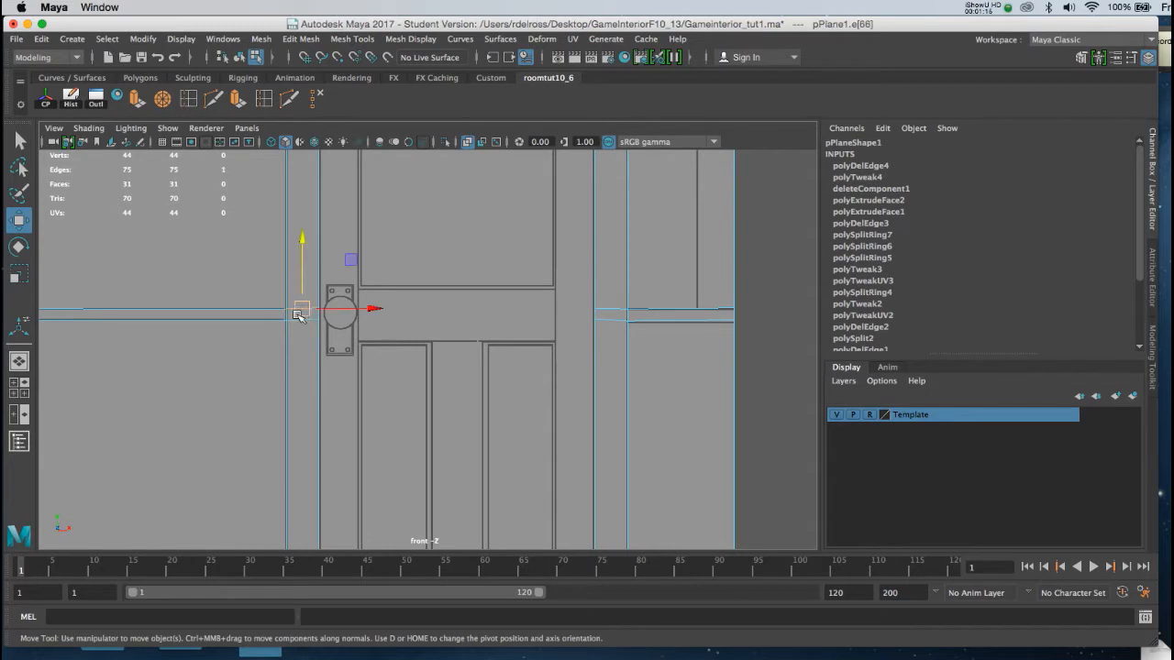
left_click(617, 320, "shift")
left_click(618, 321, "shift")
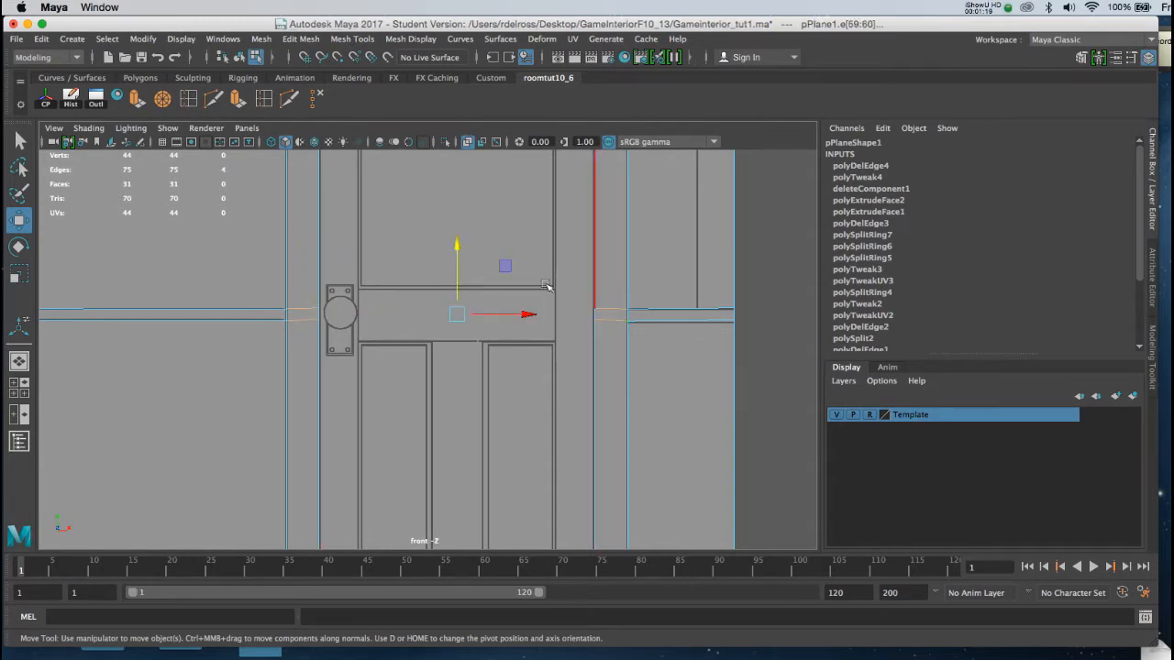
left_click(313, 102)
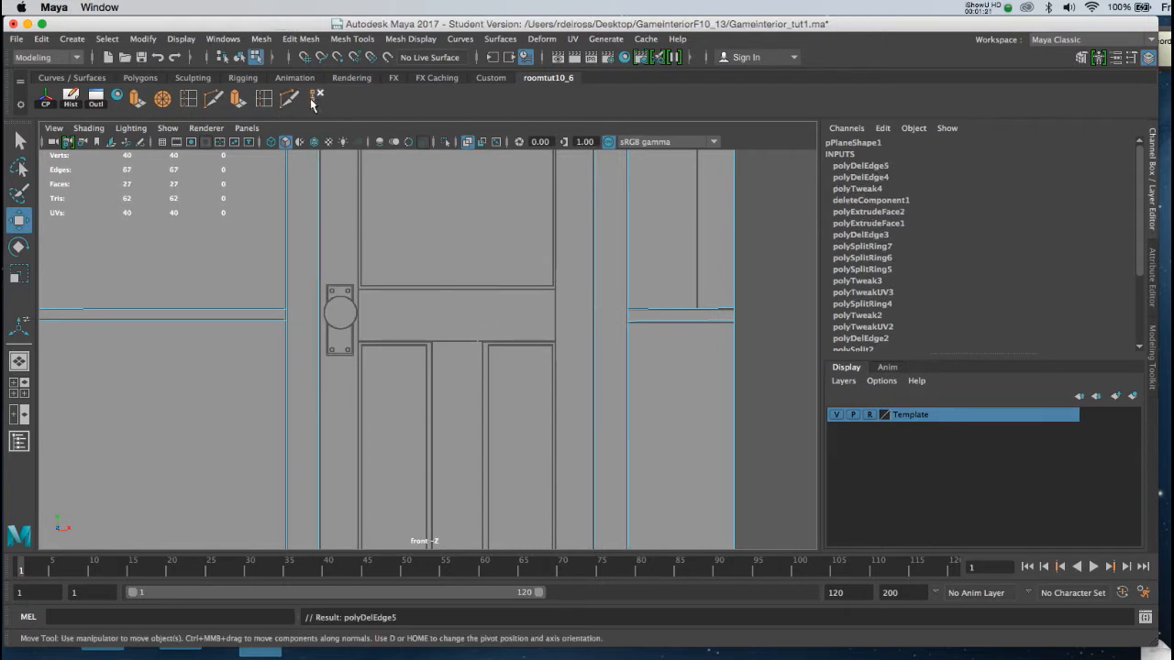
Step: Select the inner door face in face mode and extract it from the wall as a separate object
right_click_drag(449, 279, 385, 212, "alt")
middle_click_drag(413, 236, 411, 343, "alt")
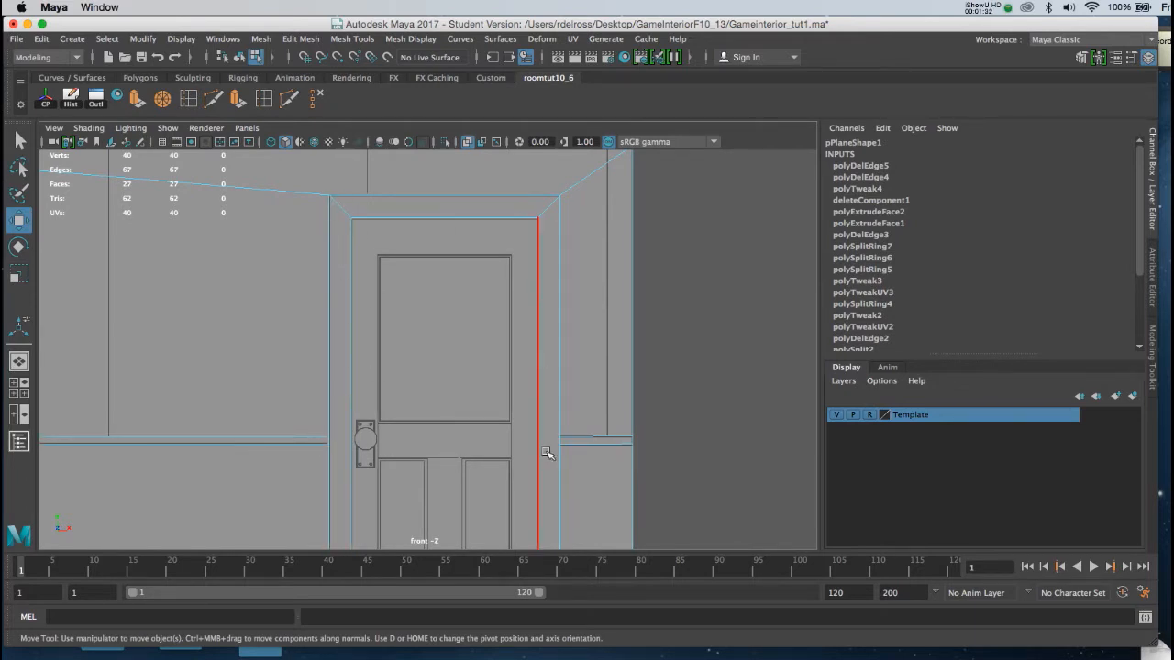
right_click_drag(475, 385, 455, 369, "alt")
middle_click_drag(456, 369, 468, 330, "alt")
left_click_drag(471, 363, 457, 374, "alt")
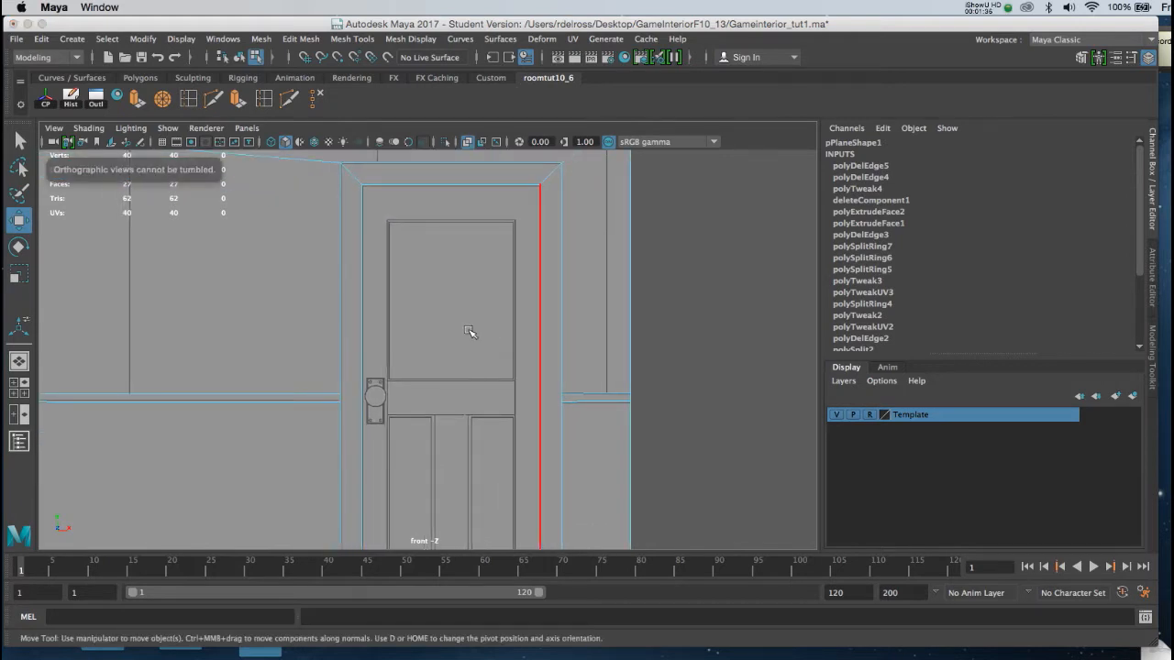
right_click(446, 295)
right_click_drag(447, 294, 447, 335)
left_click(449, 334)
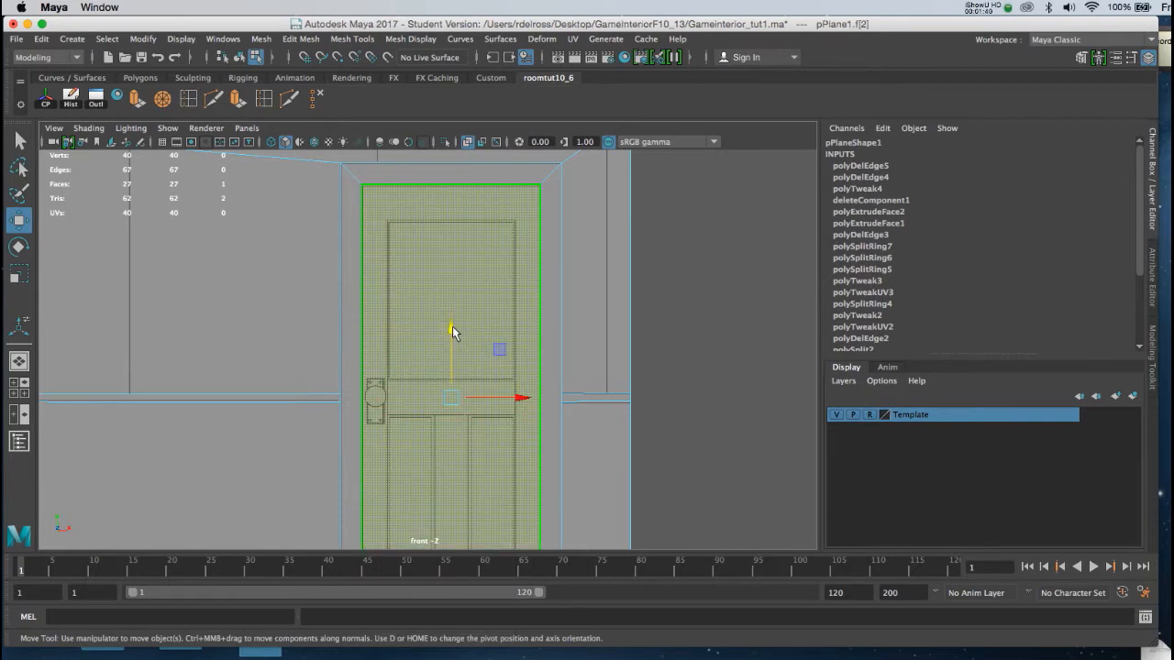
key("space")
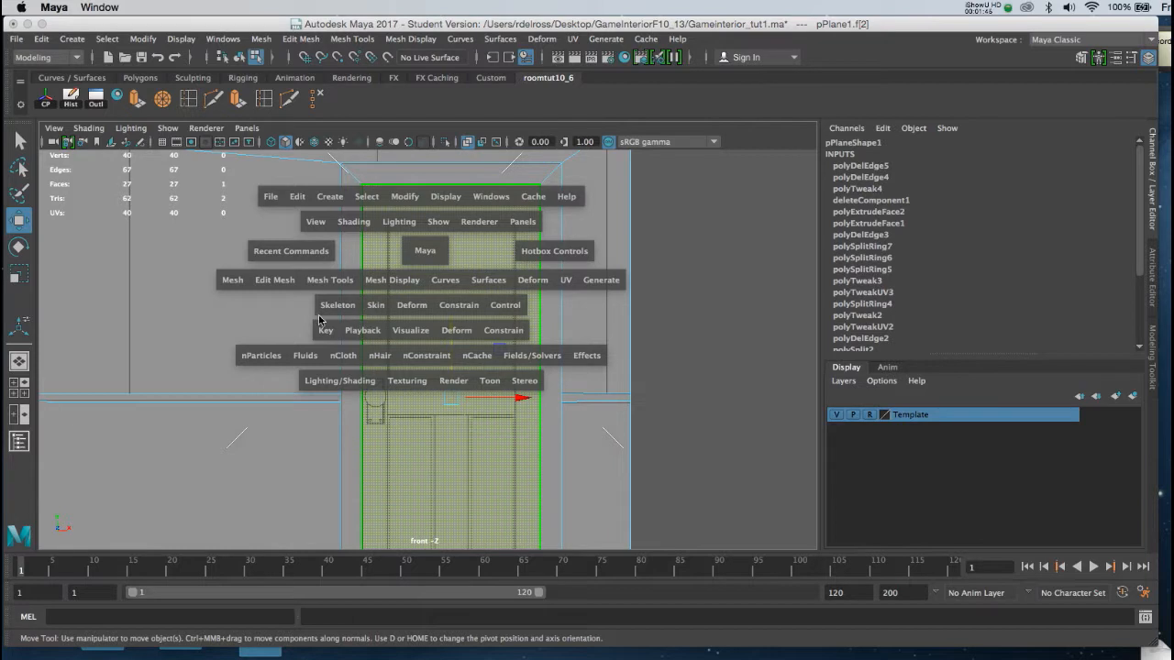
left_click(280, 280)
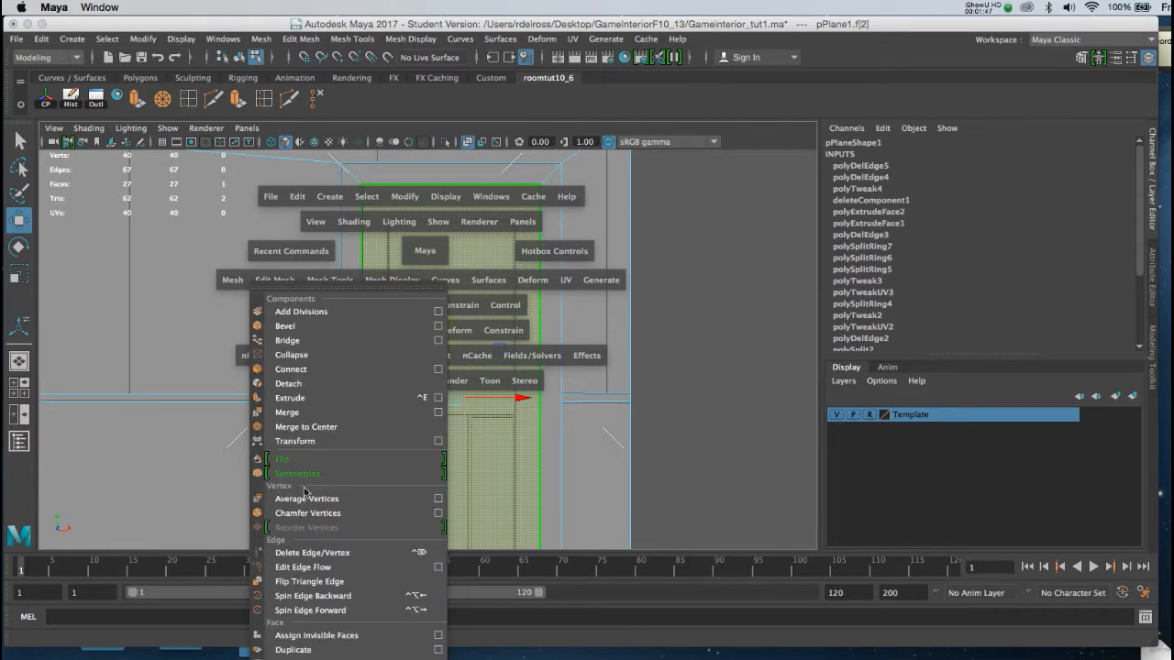
left_click(298, 659)
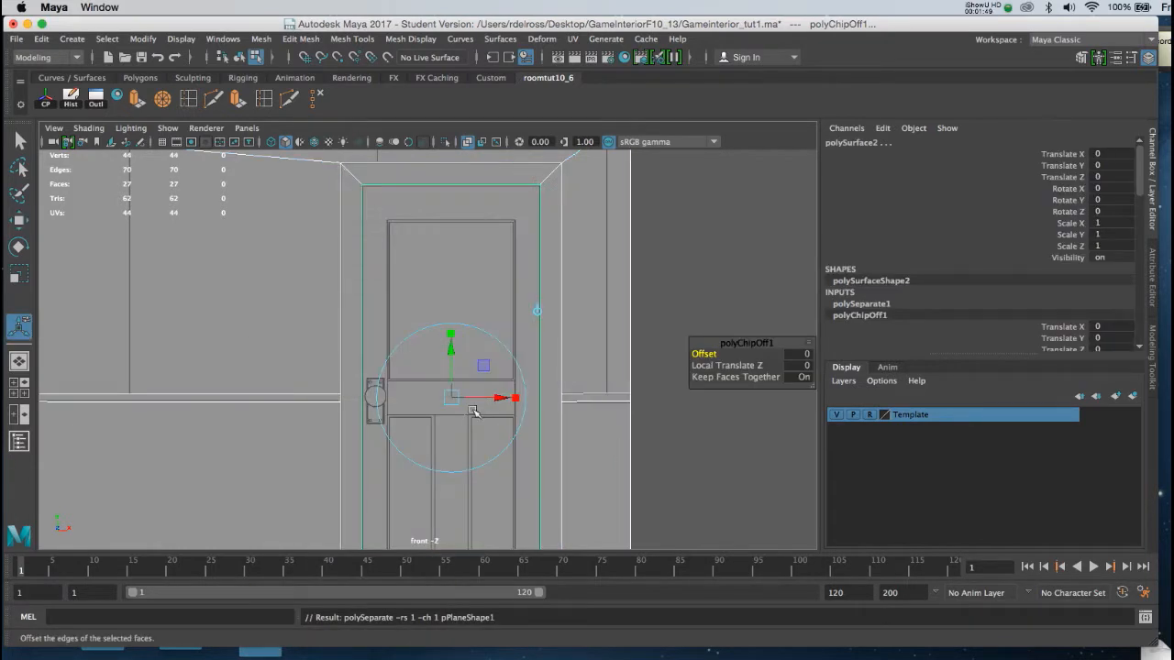
Step: Select the extracted door in object mode with the Move tool and switch to the full perspective view
left_click(637, 221)
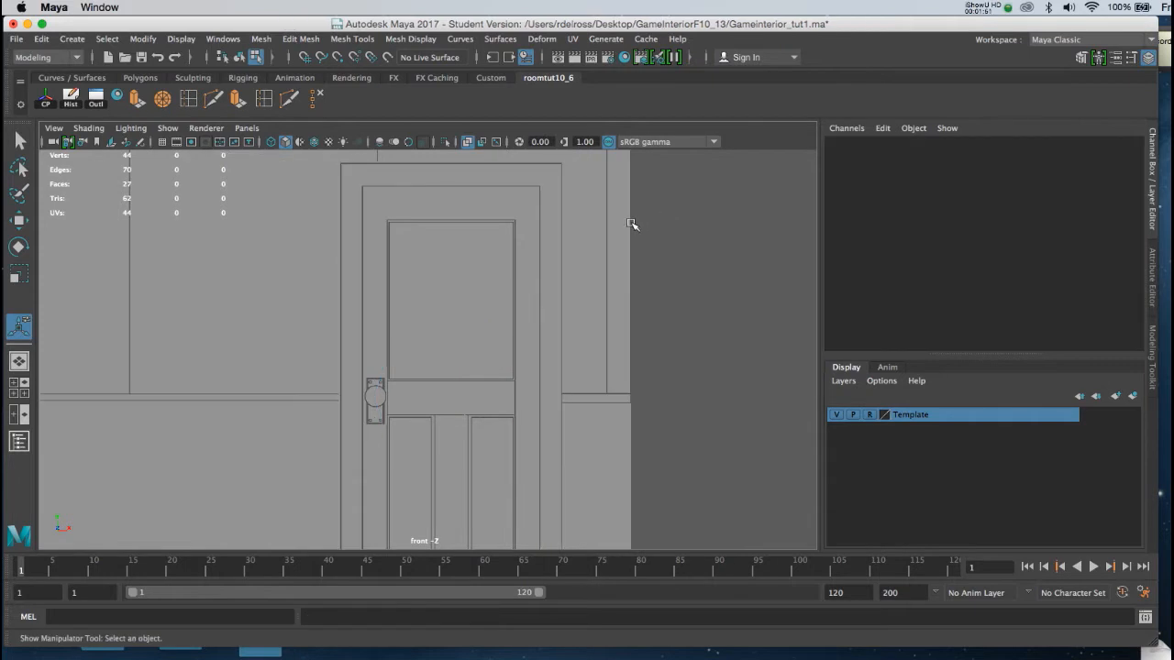
left_click(506, 245)
right_click(508, 248)
right_click_drag(507, 248, 573, 225)
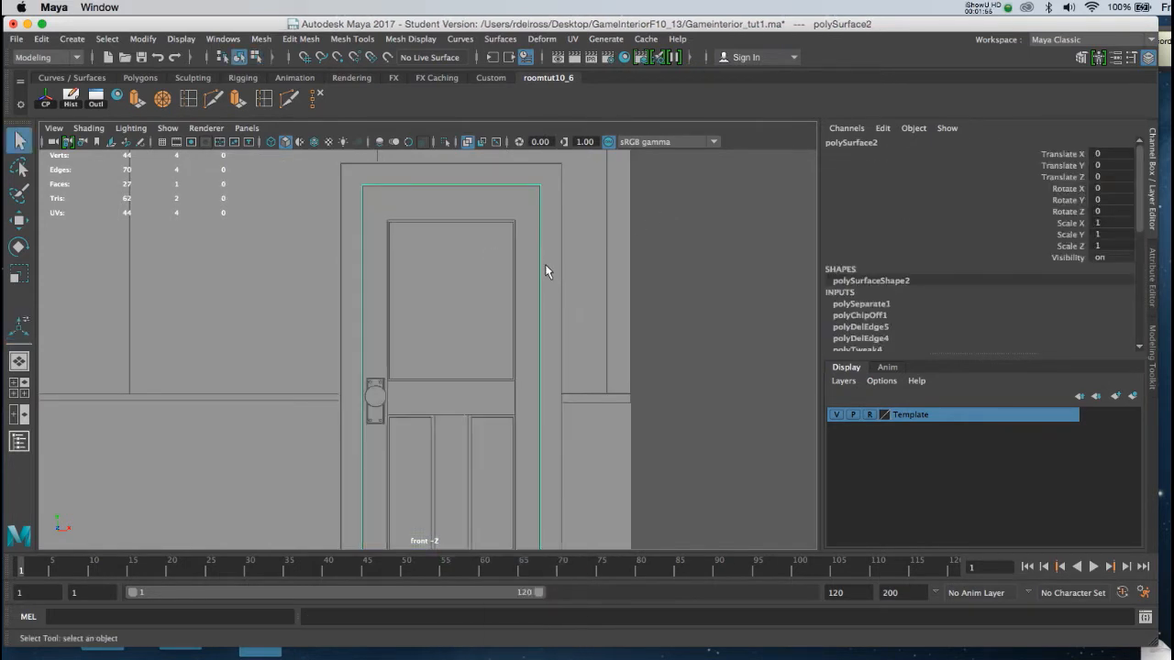
key("w")
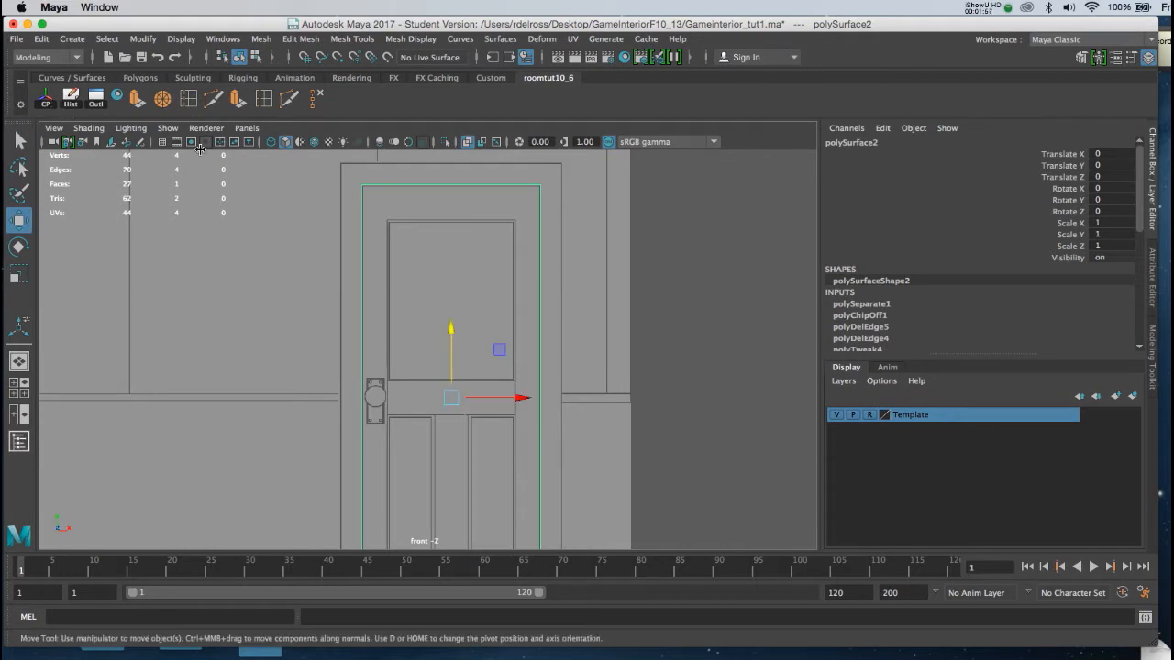
key("space")
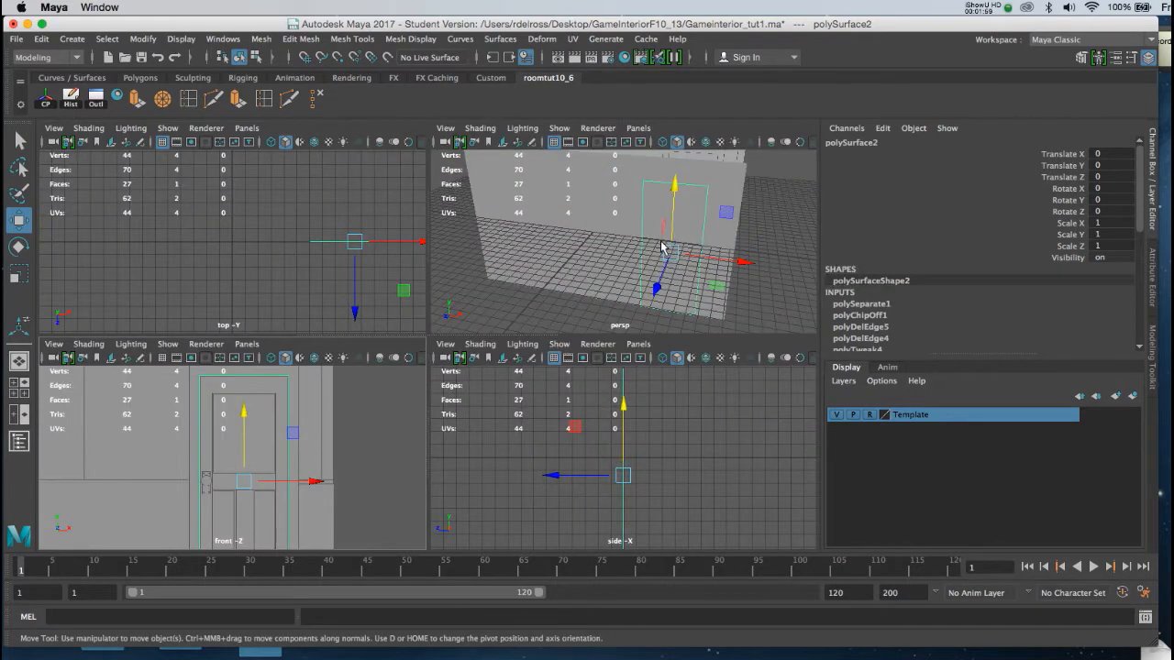
key("space")
Step: Center the extracted door's pivot and turn on wireframe on shaded in the perspective view
left_click_drag(602, 281, 420, 396, "alt")
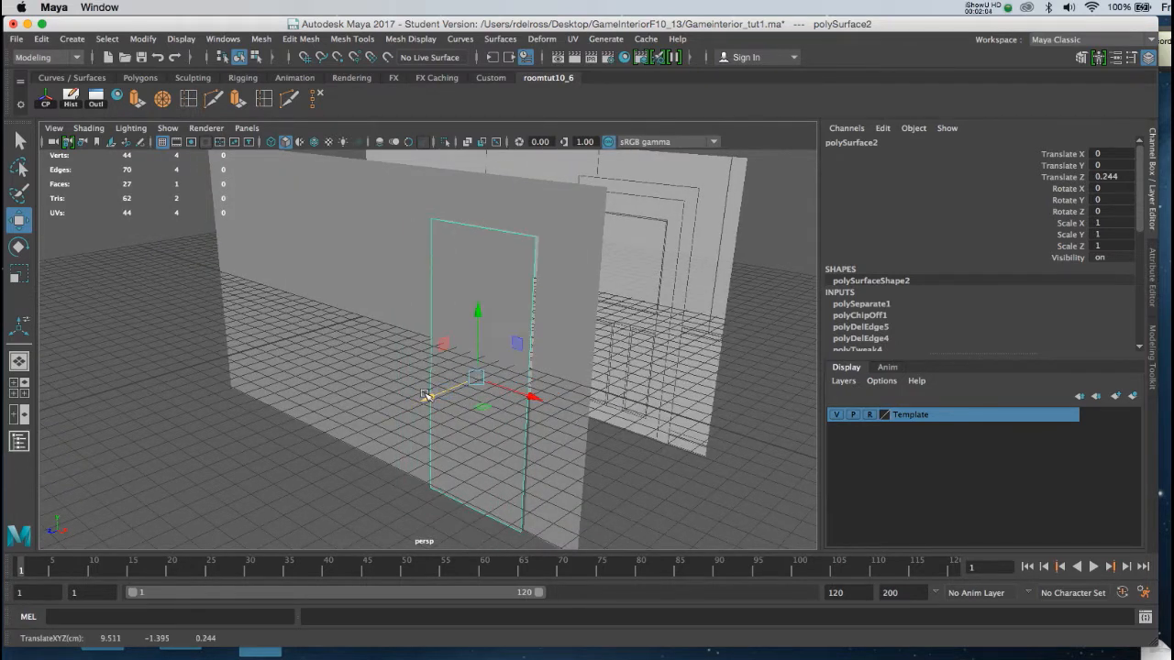
left_click_drag(419, 394, 477, 275, "alt")
mouse_move(581, 244)
right_mouse_down()
mouse_move(610, 234)
mouse_move(538, 251)
mouse_move(598, 229)
right_mouse_up()
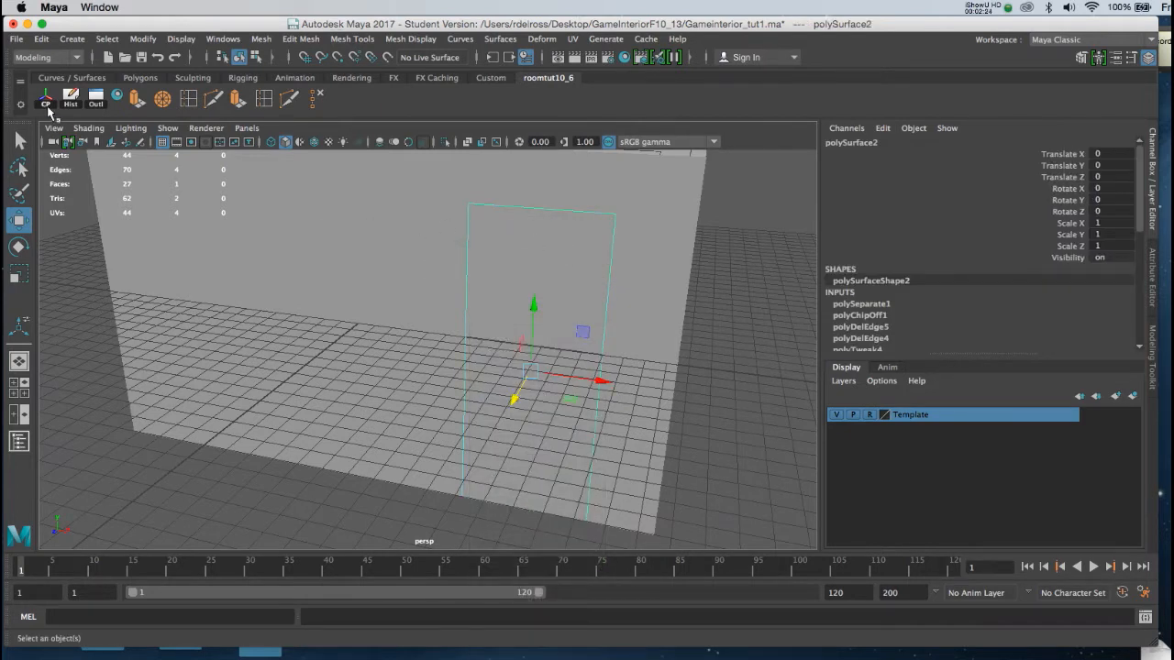
left_click(46, 101)
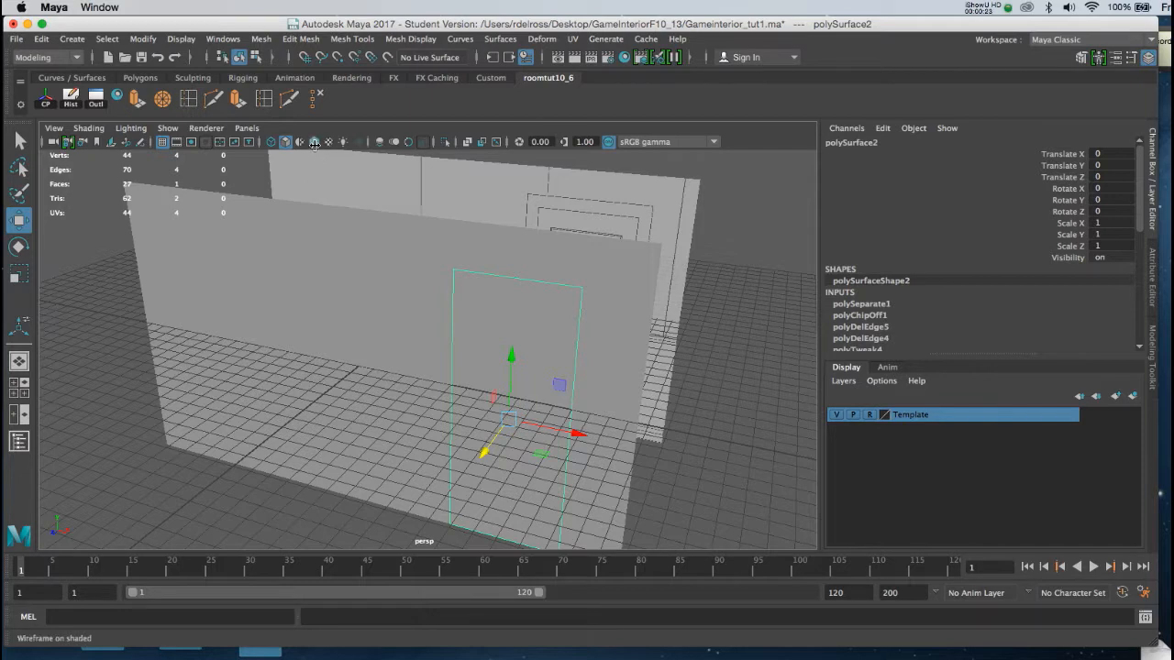
left_click(314, 142)
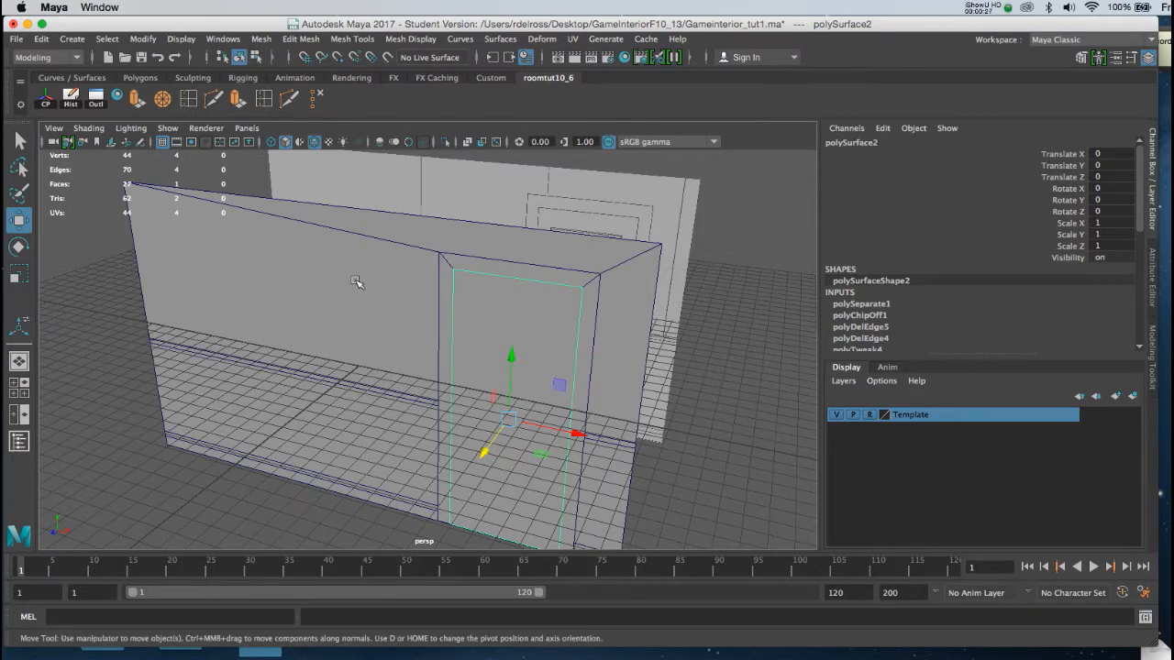
left_click(730, 329)
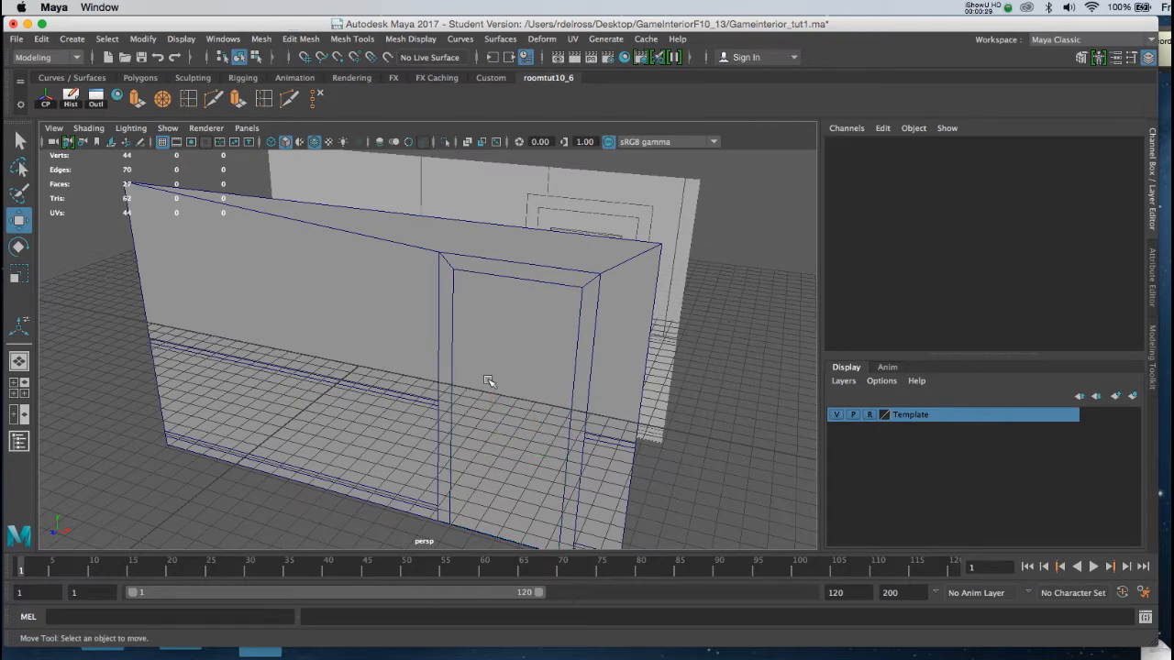
Step: Move the door about 2.14 units along Z out of its opening to test the separation, and undo the move
left_click(521, 332)
left_click_drag(521, 332, 500, 335, "alt")
middle_click_drag(500, 335, 504, 305, "alt")
left_click_drag(462, 423, 446, 436)
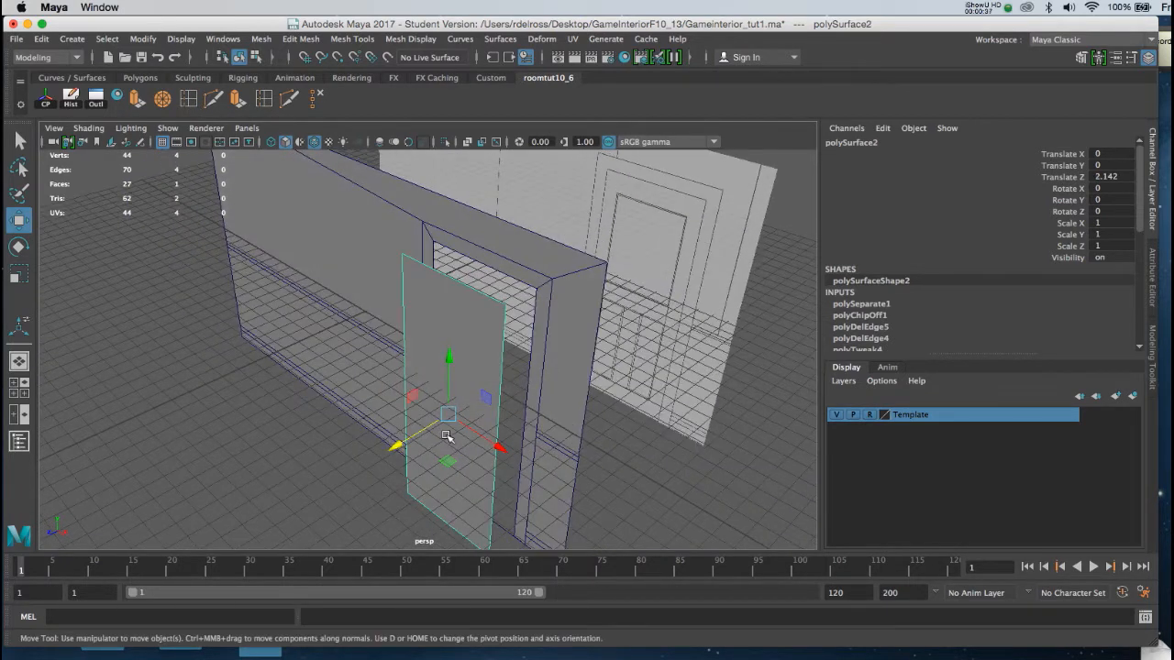
key("ctrl+z")
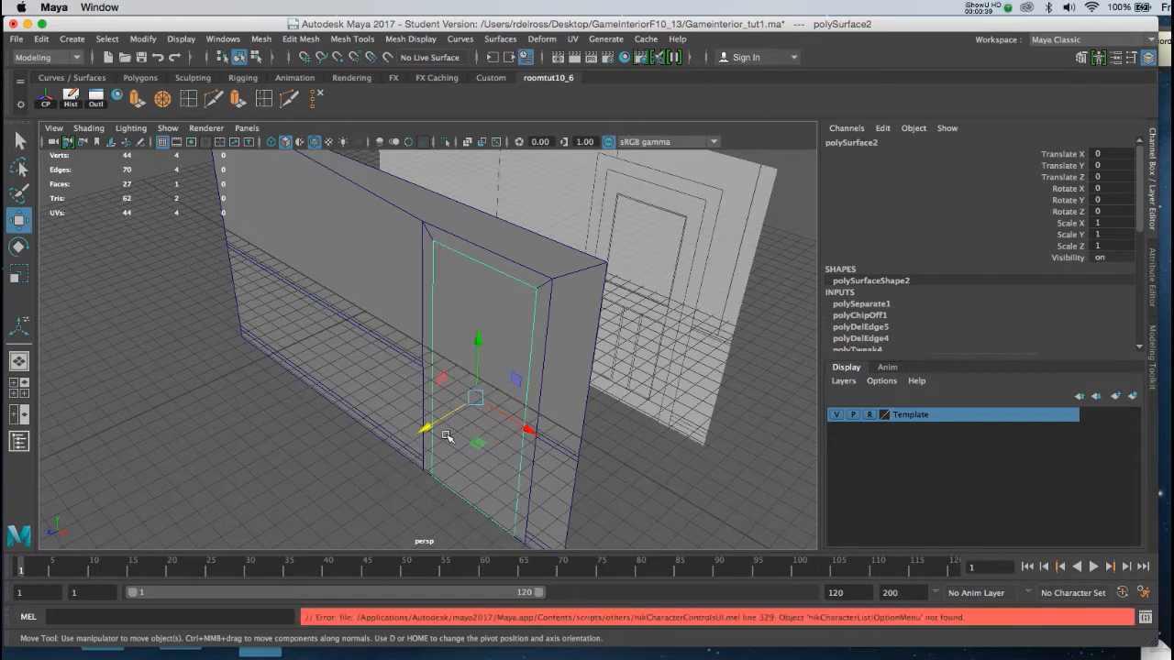
left_click_drag(442, 437, 456, 419, "alt")
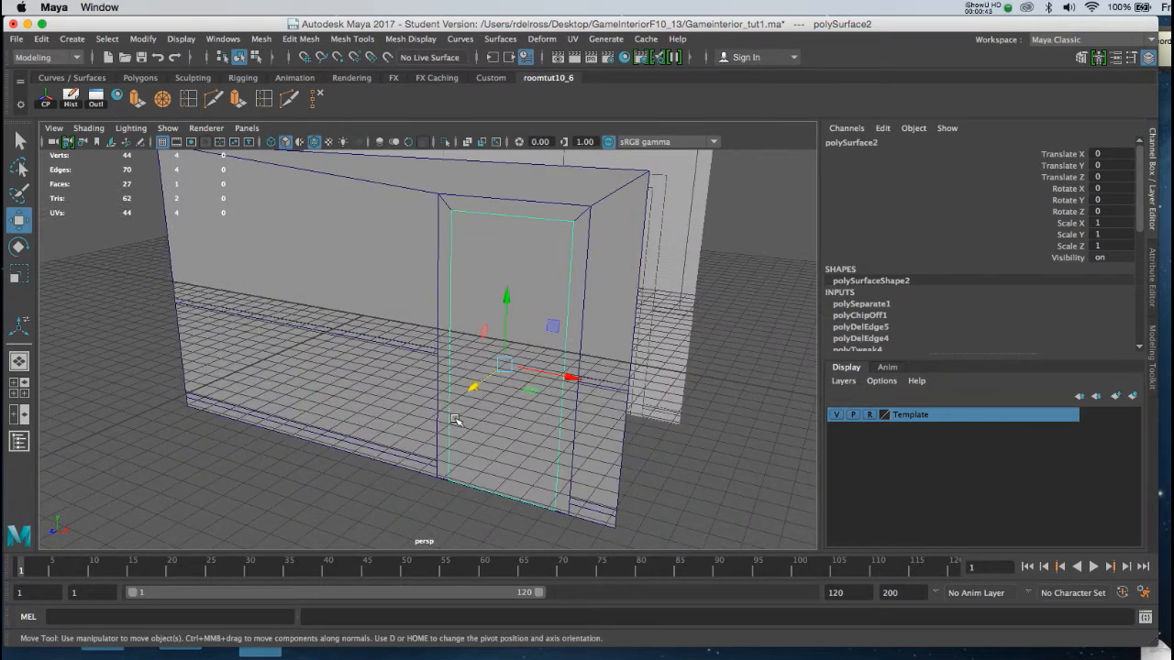
left_click_drag(465, 366, 495, 385, "alt")
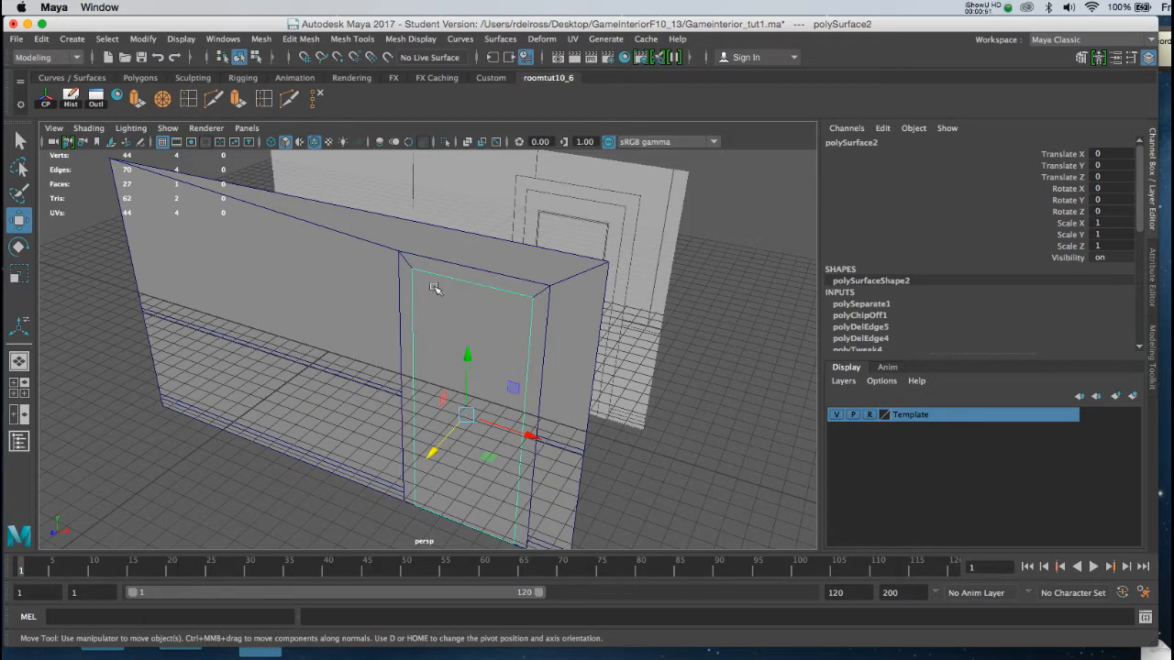
Step: Select the wall's three door frame faces in face mode and extrude them outward with a Local Translate Z of about 0.472
left_click(479, 265)
right_click_drag(480, 266, 480, 302)
left_click(495, 281)
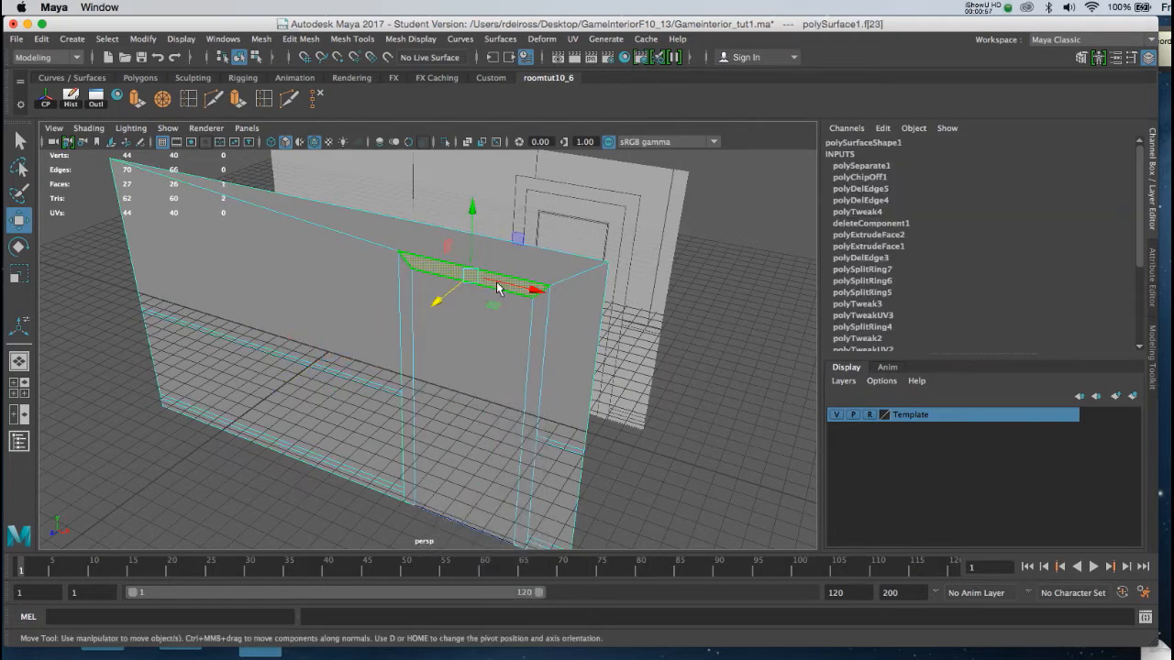
left_click(405, 315, "shift")
left_click(532, 403, "shift")
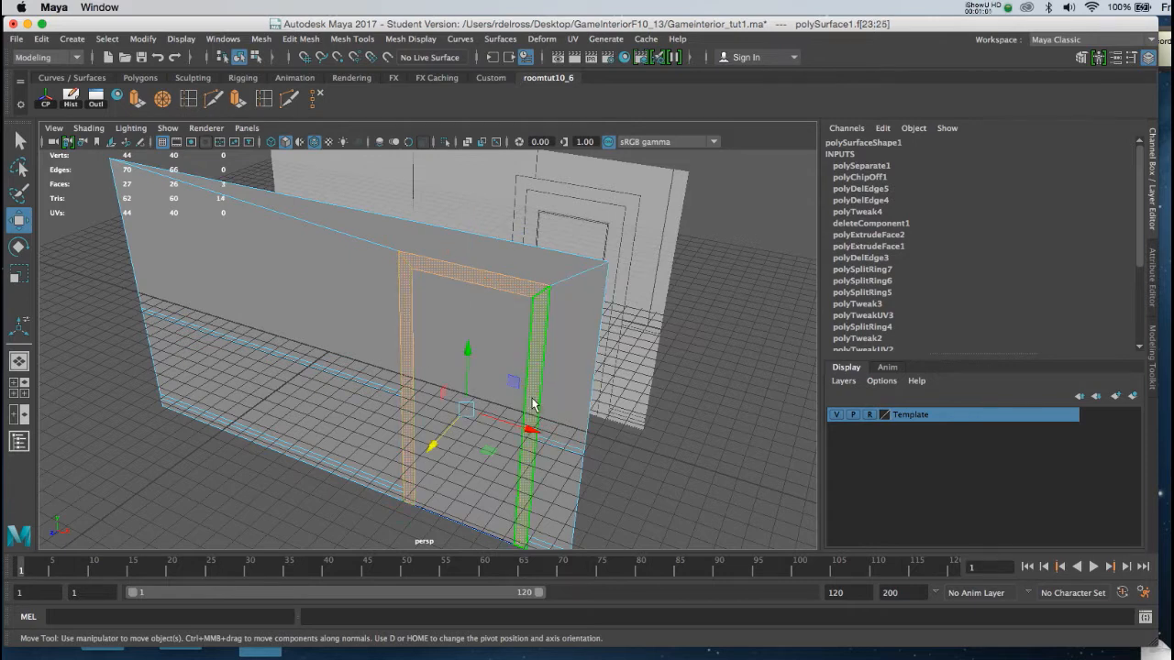
left_click_drag(534, 400, 505, 406, "alt")
middle_click_drag(505, 407, 533, 364, "alt")
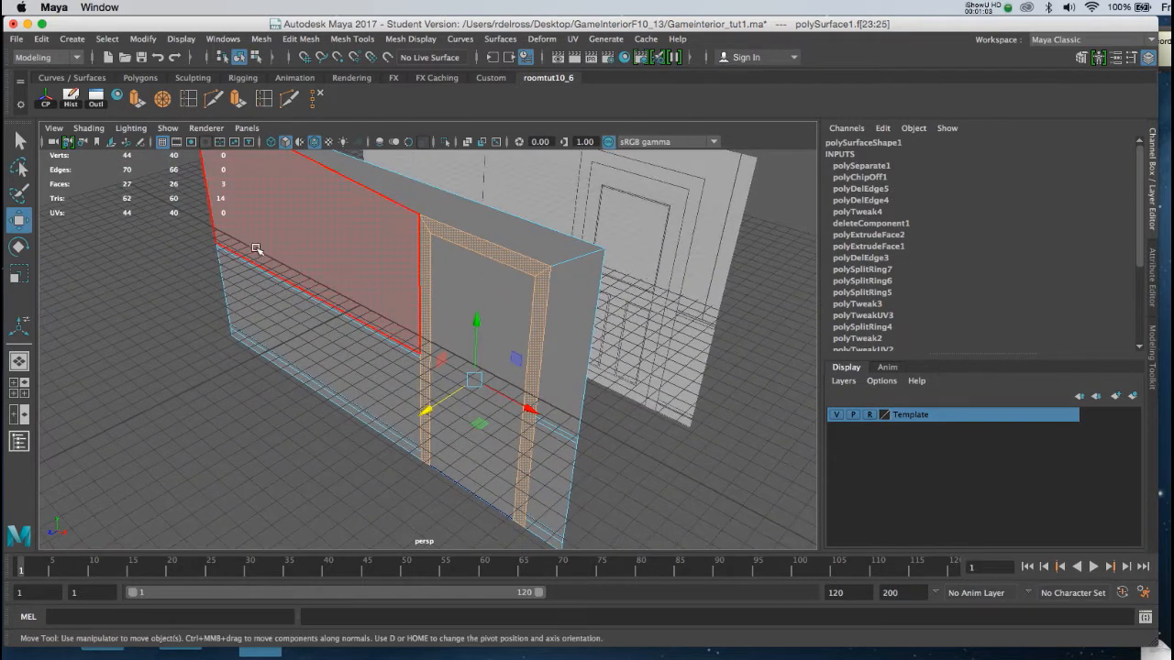
left_click(237, 98)
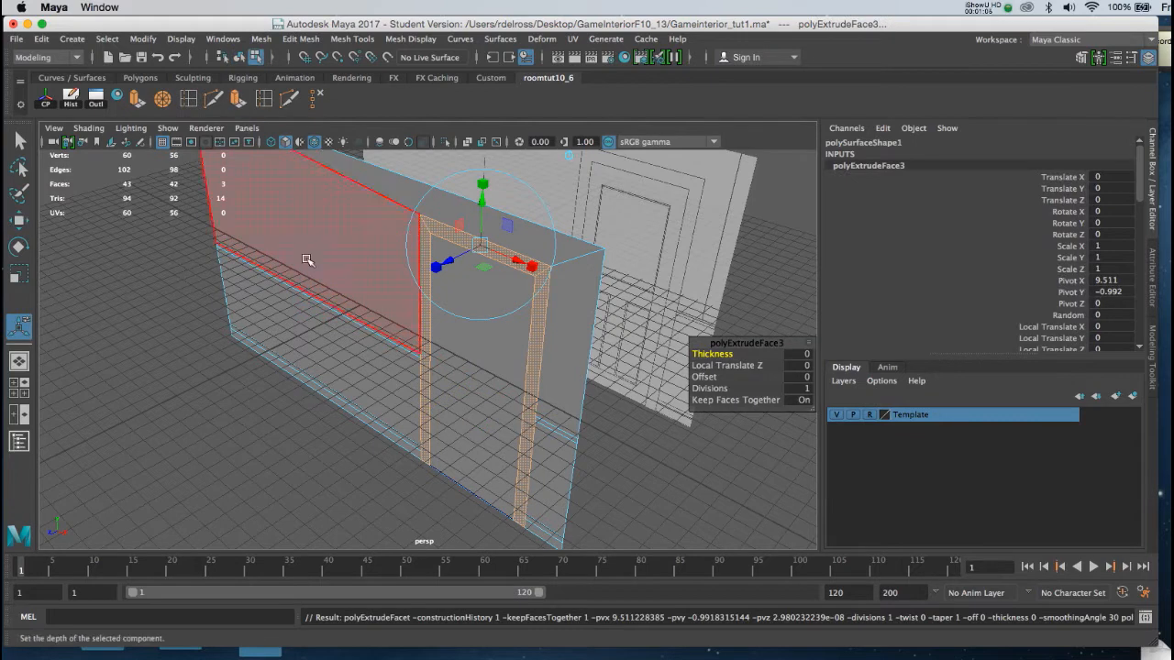
left_click_drag(453, 293, 456, 364, "alt")
middle_click_drag(446, 333, 443, 290, "alt")
left_click_drag(440, 285, 430, 288)
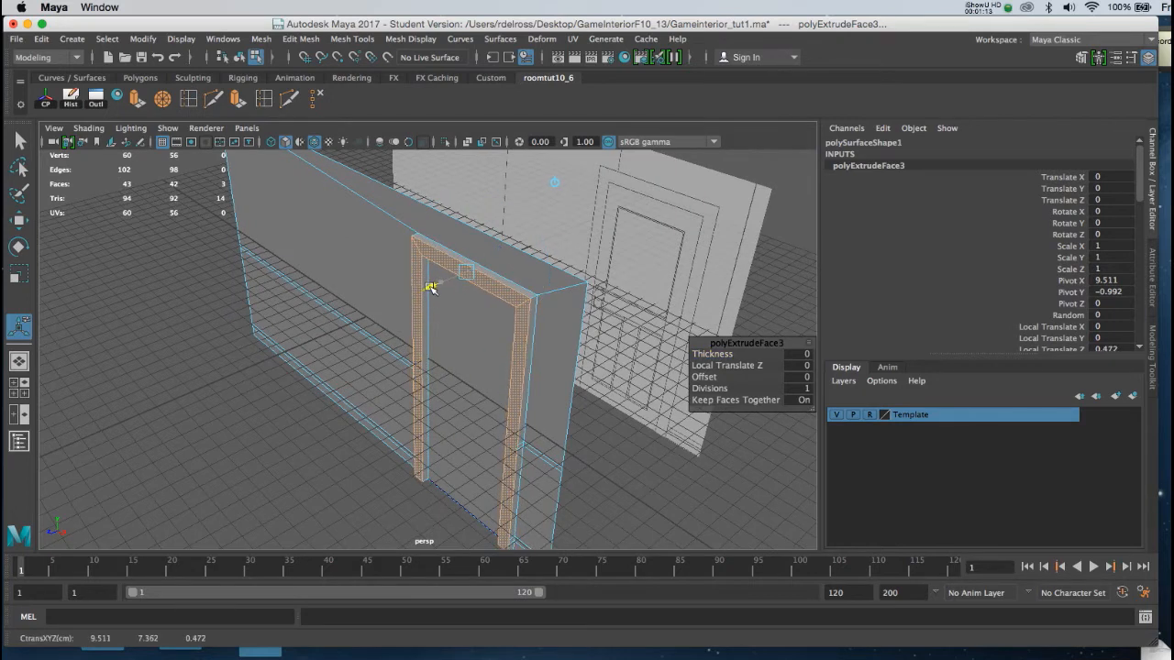
Step: Turn on two-sided lighting in the perspective view and inspect the extruded door frame from both sides
left_click_drag(431, 290, 346, 291, "alt")
right_click_drag(346, 291, 379, 388, "alt")
left_click_drag(380, 387, 367, 354, "alt")
middle_click_drag(366, 354, 495, 420, "alt")
left_click(125, 132)
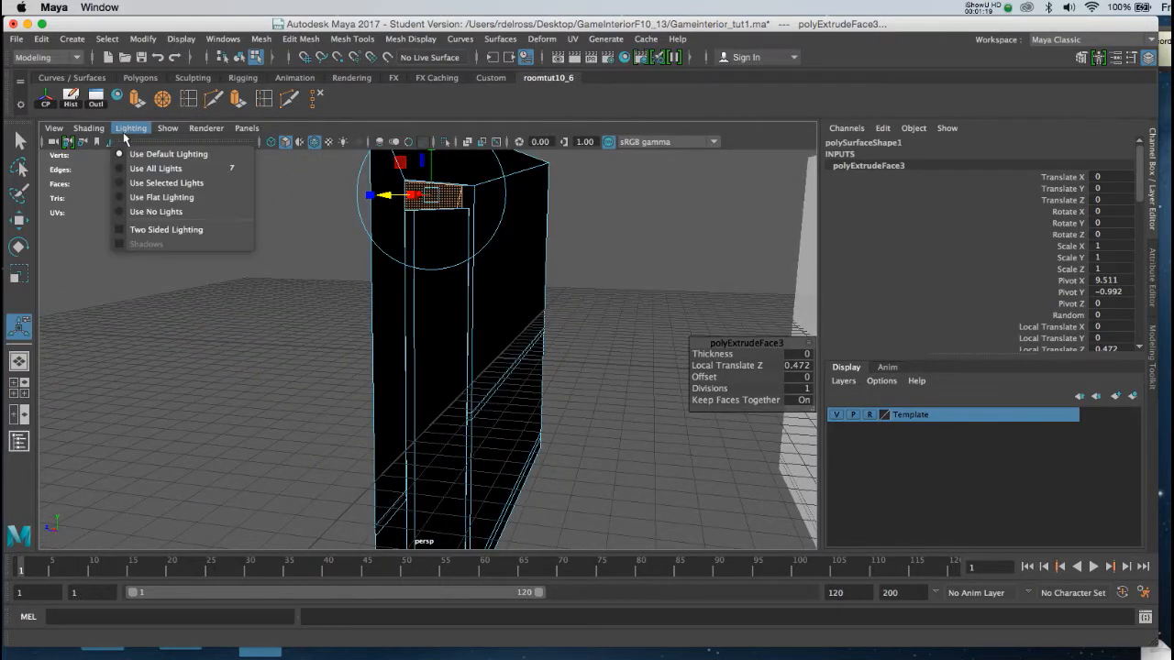
left_click(120, 230)
left_click_drag(406, 296, 417, 238, "alt")
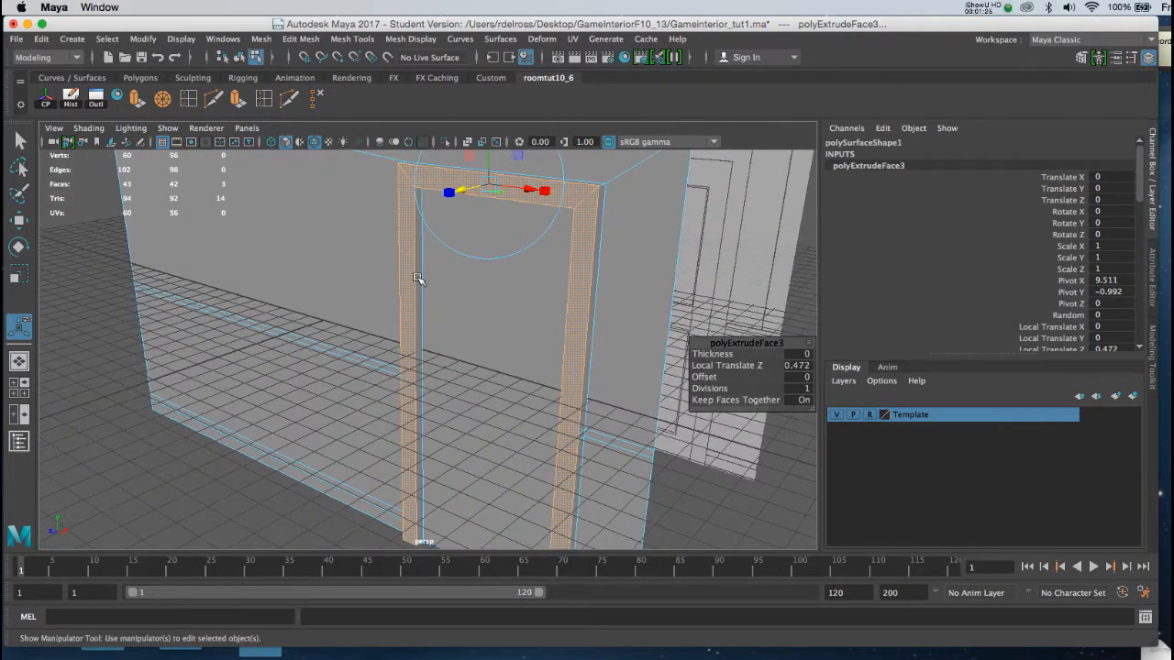
Step: Select the three inner edges of the door frame in edge mode and move them back along Z to slope the frame toward the door
right_click(413, 268)
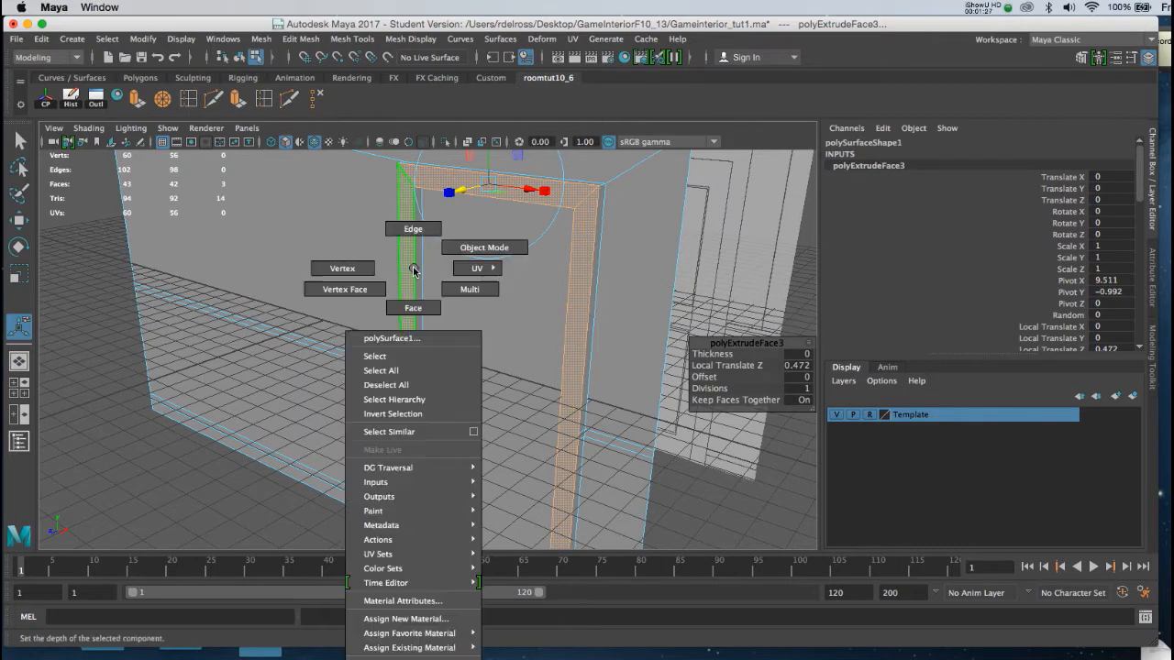
left_click(413, 229)
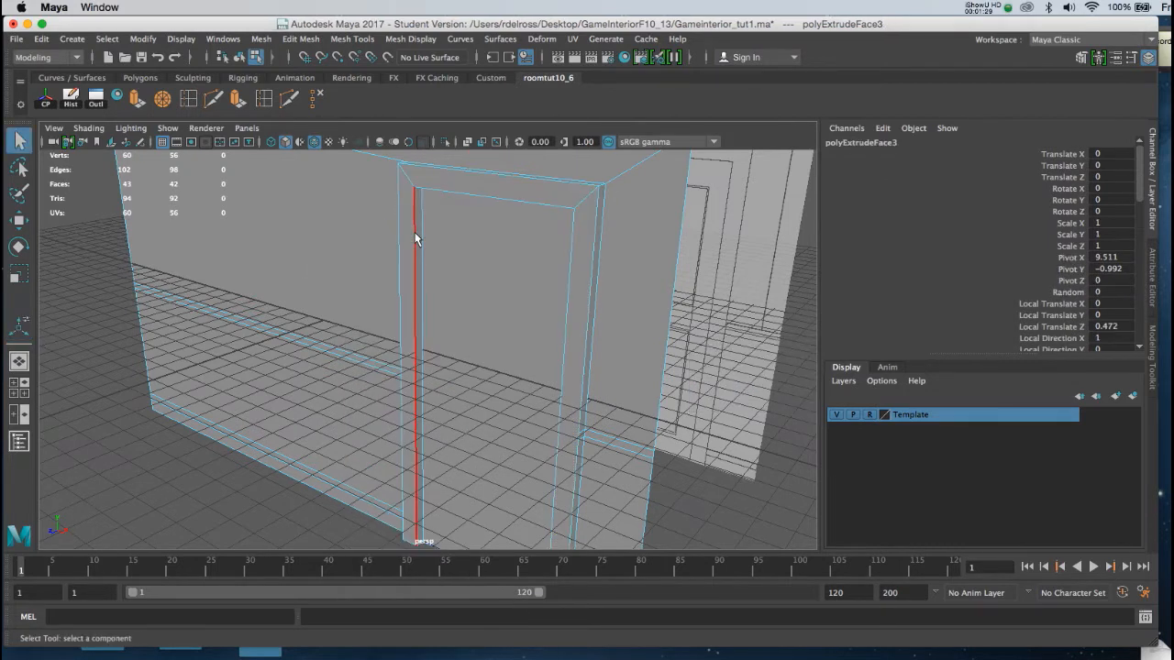
double_click(414, 232)
left_click_drag(414, 232, 450, 280, "alt")
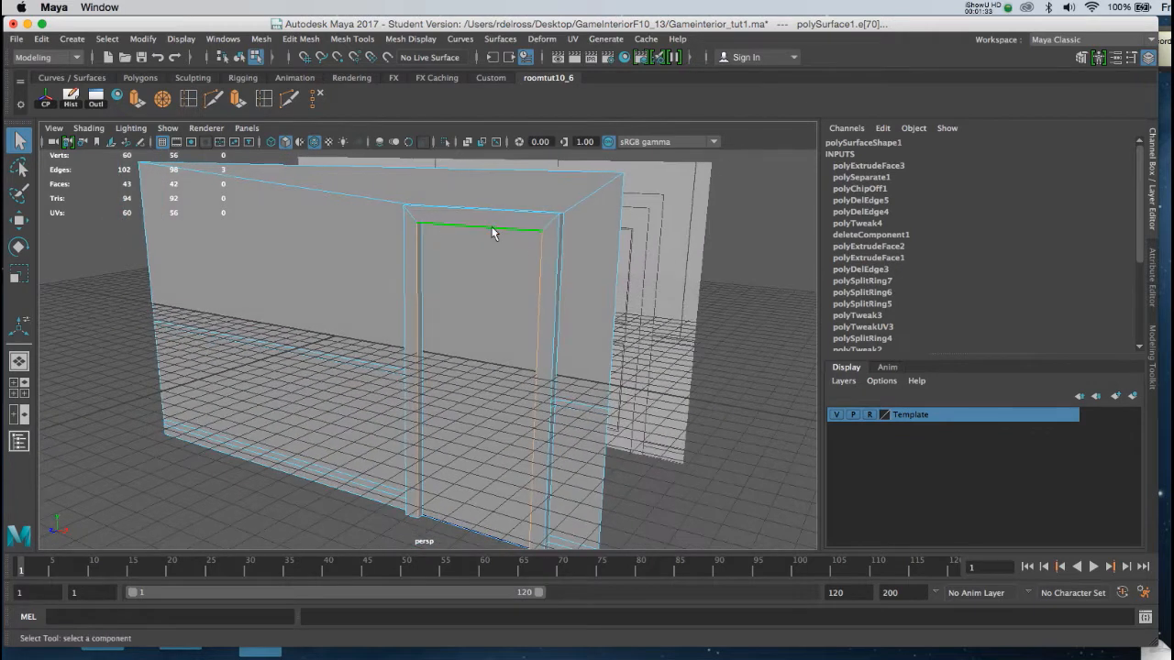
left_click_drag(522, 385, 445, 397, "alt")
key("w")
left_click_drag(413, 446, 469, 460)
left_click_drag(431, 411, 500, 437, "alt")
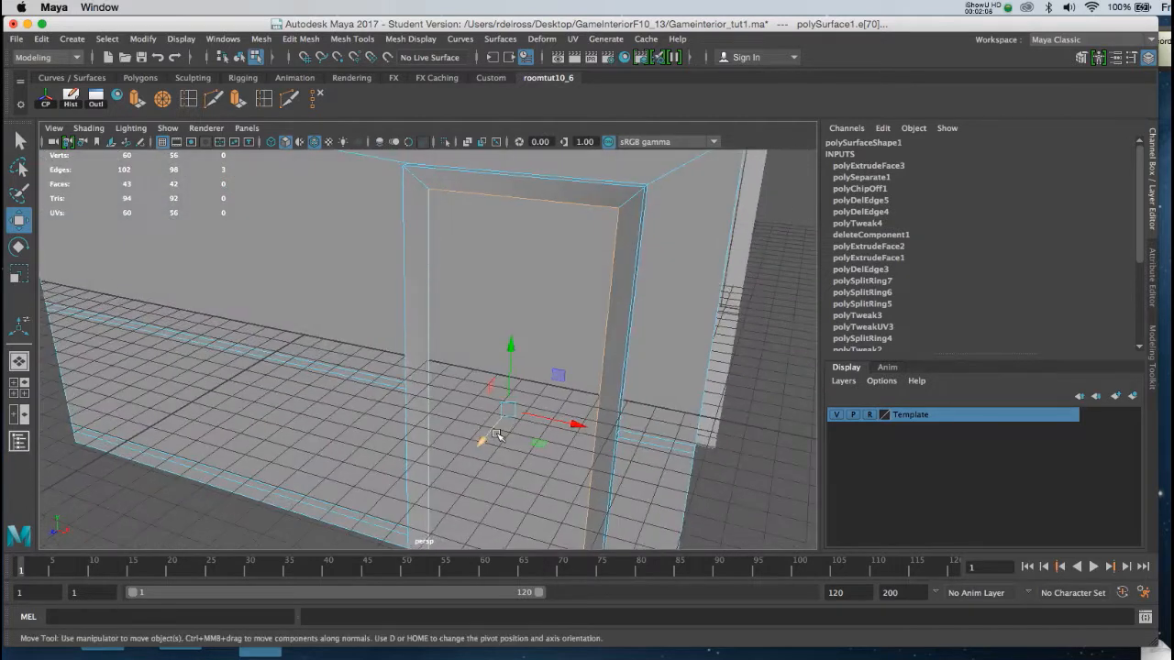
Step: Select the extracted door in object mode and frame the whole door in the full front view
left_click(477, 303)
right_click_drag(514, 305, 553, 286)
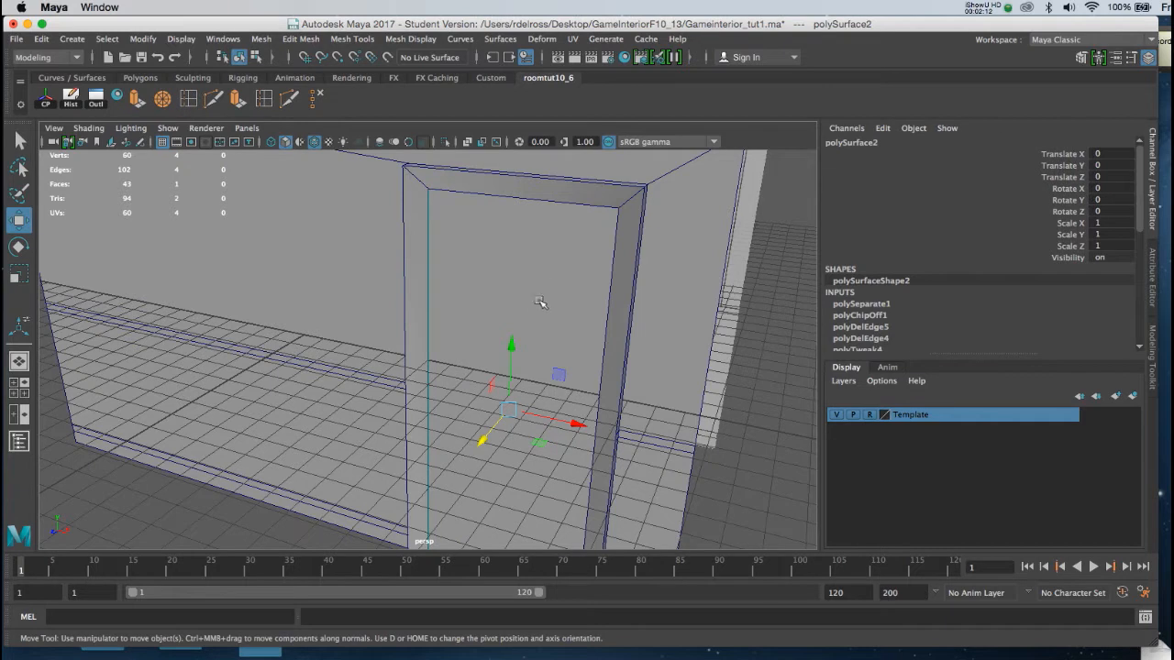
key("space")
key("space")
mouse_move(345, 454)
right_mouse_down("alt")
mouse_move(373, 524)
mouse_move(359, 448)
mouse_move(368, 460)
right_mouse_up("alt")
middle_click_drag(420, 513, 434, 464, "alt")
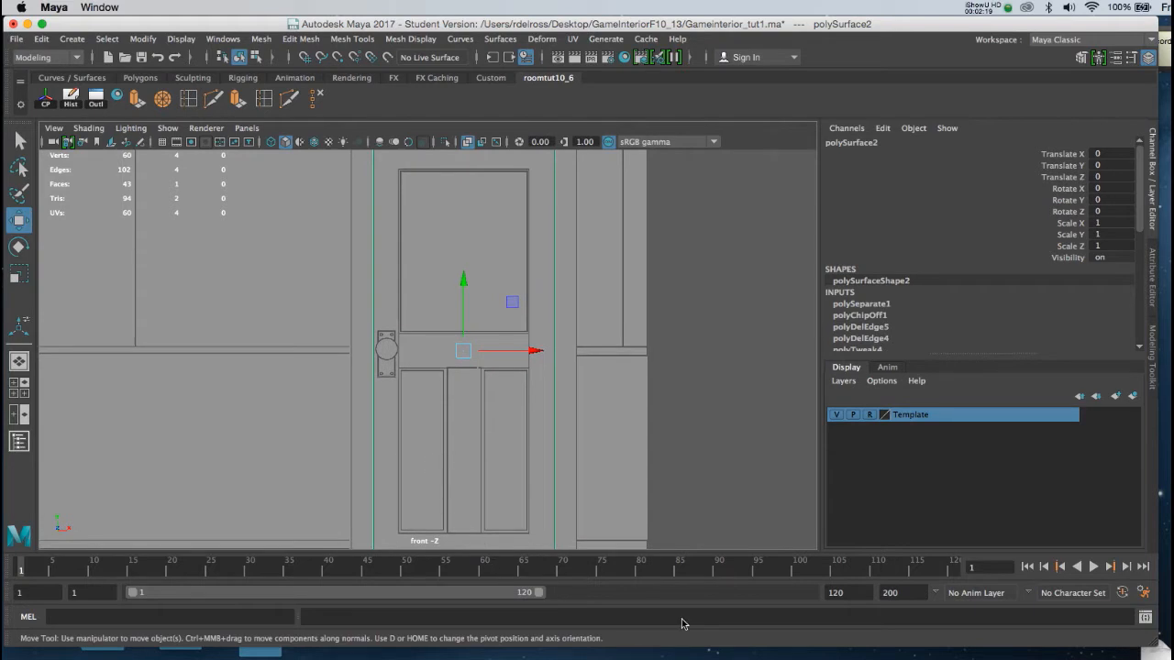
right_click_drag(451, 425, 418, 355, "alt")
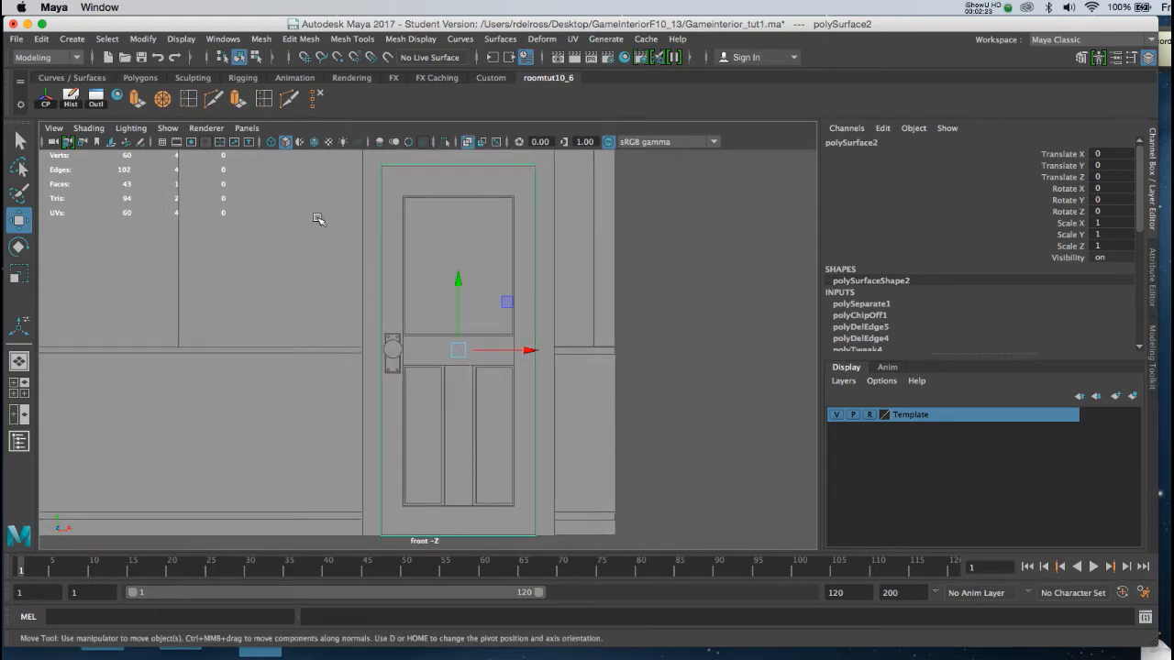
Step: Insert two vertical edge loops on the door along the template's outer panel sides, nudging the first one along X to line up
left_click(264, 100)
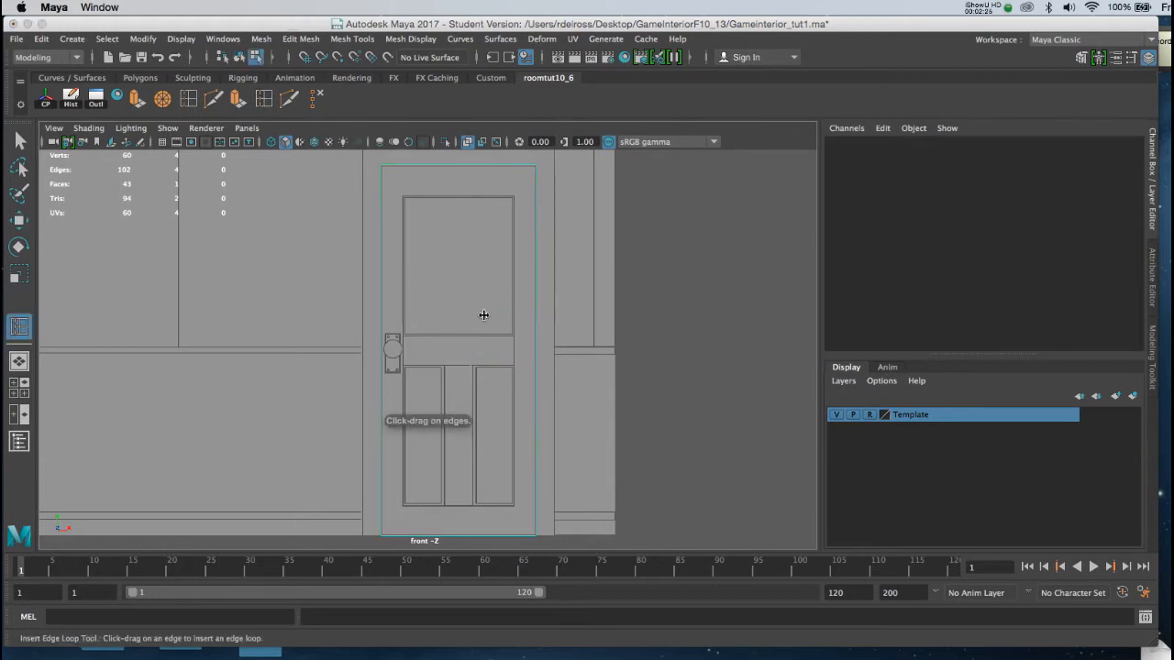
left_click(510, 166)
left_click_drag(513, 170, 513, 170)
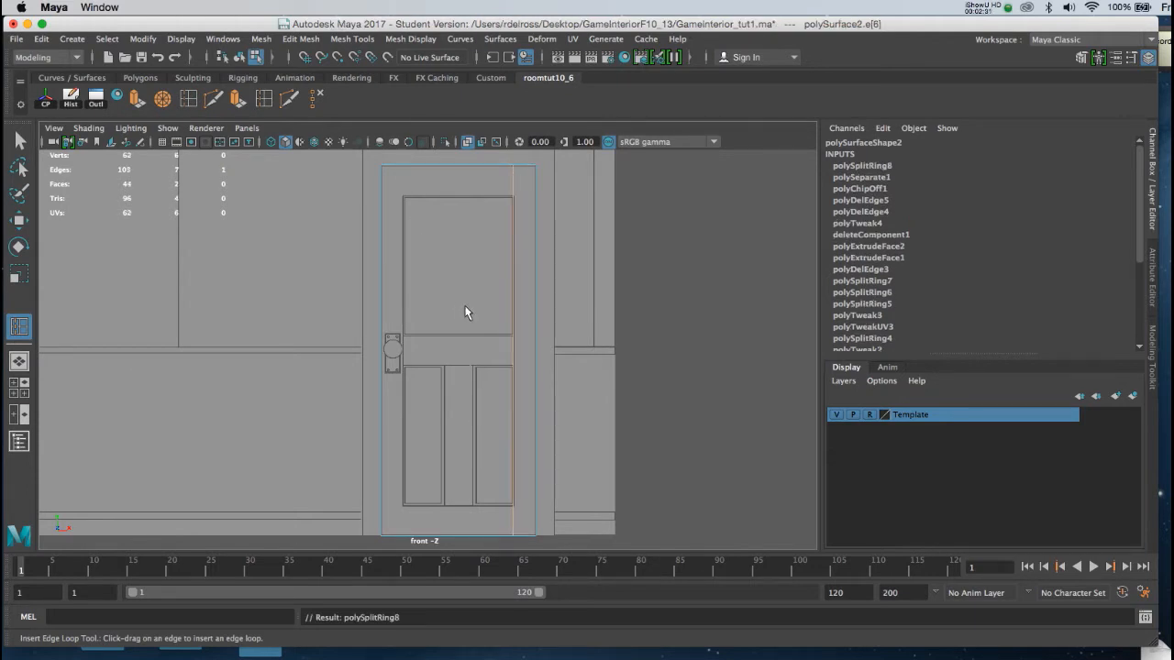
key("w")
left_click_drag(530, 353, 532, 355)
key("y")
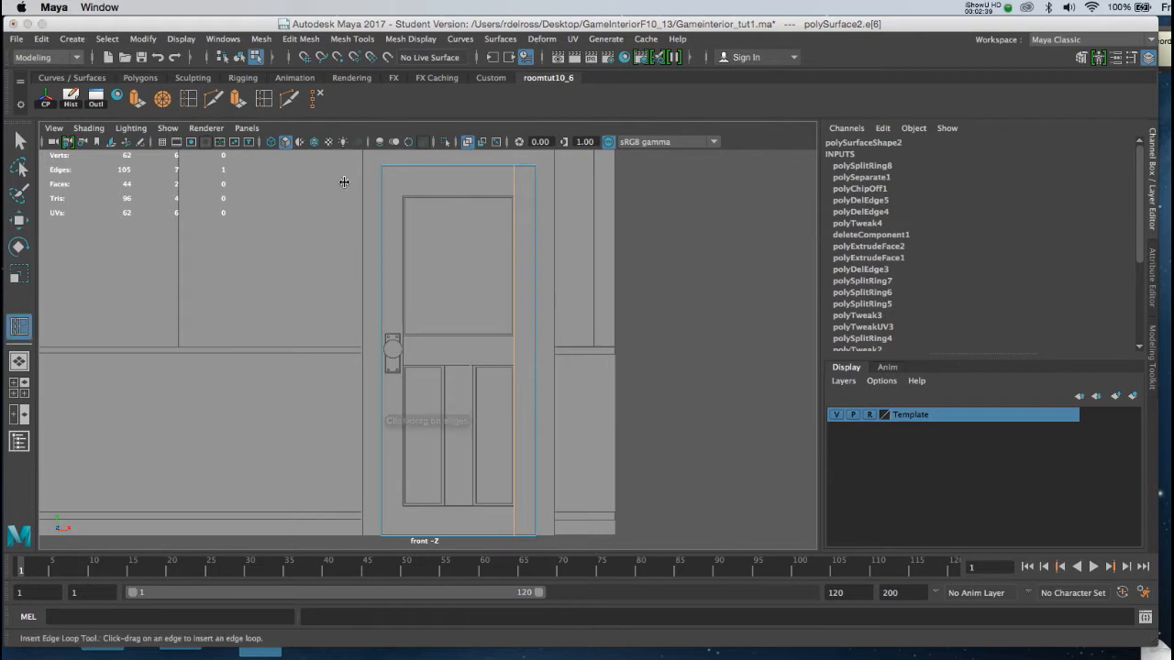
left_click(402, 167)
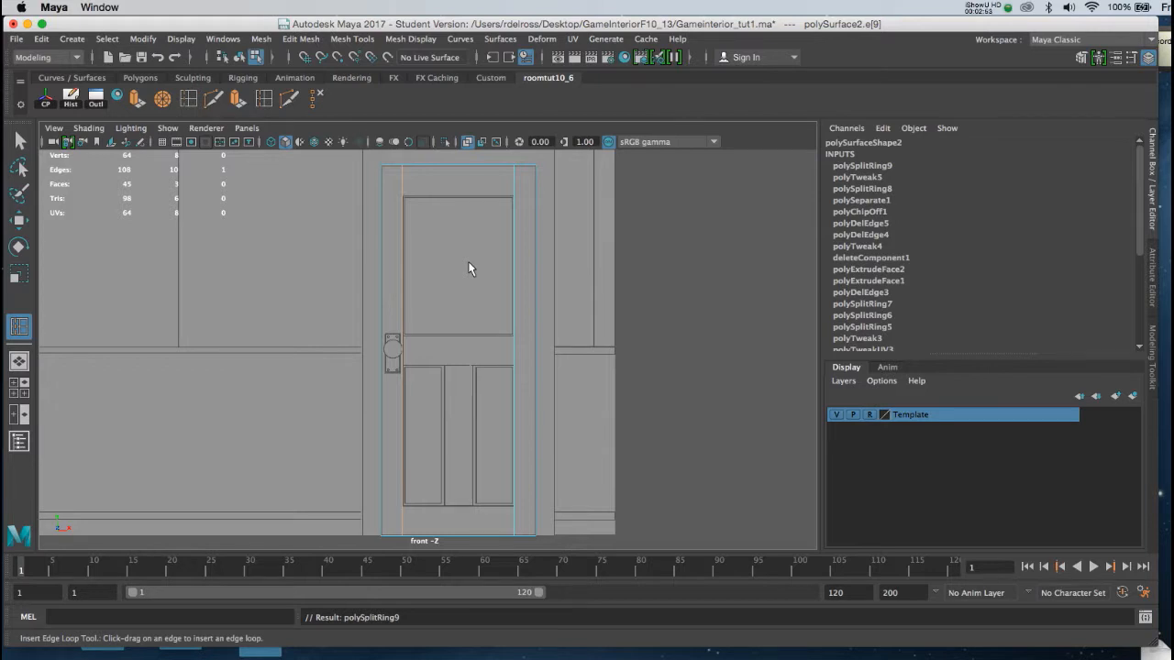
Step: Insert four horizontal edge loops at the door panels' upper and lower borders and two vertical loops along the middle stile
left_click(263, 98)
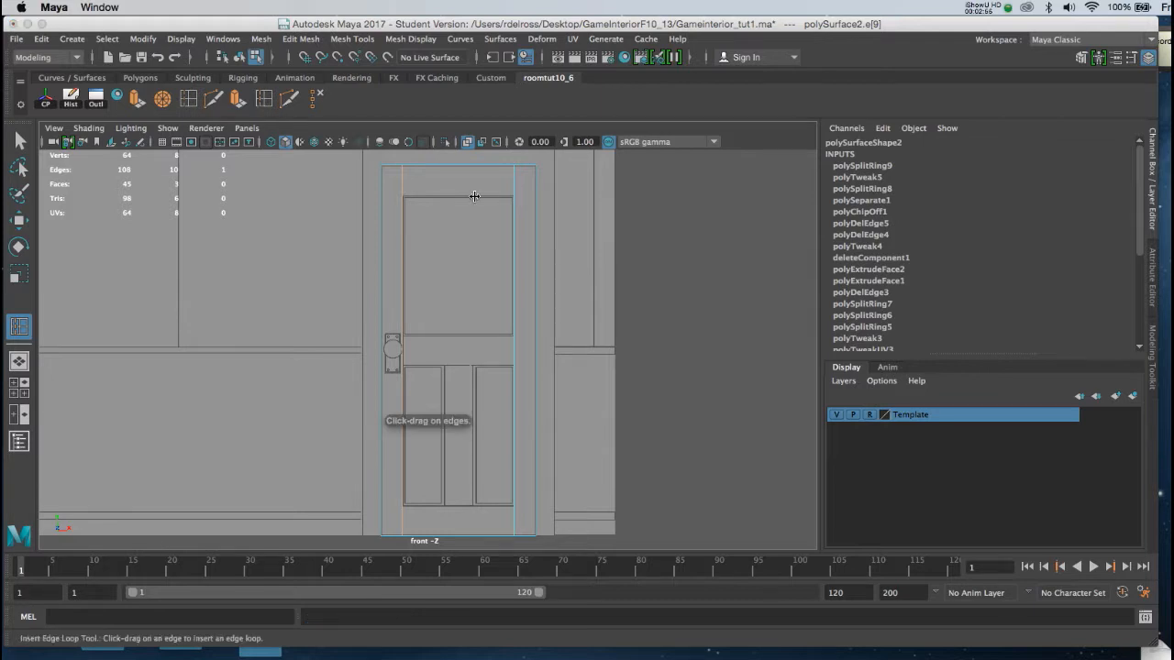
left_click_drag(514, 197, 511, 194)
left_click_drag(513, 337, 443, 373)
left_click_drag(513, 507, 512, 507)
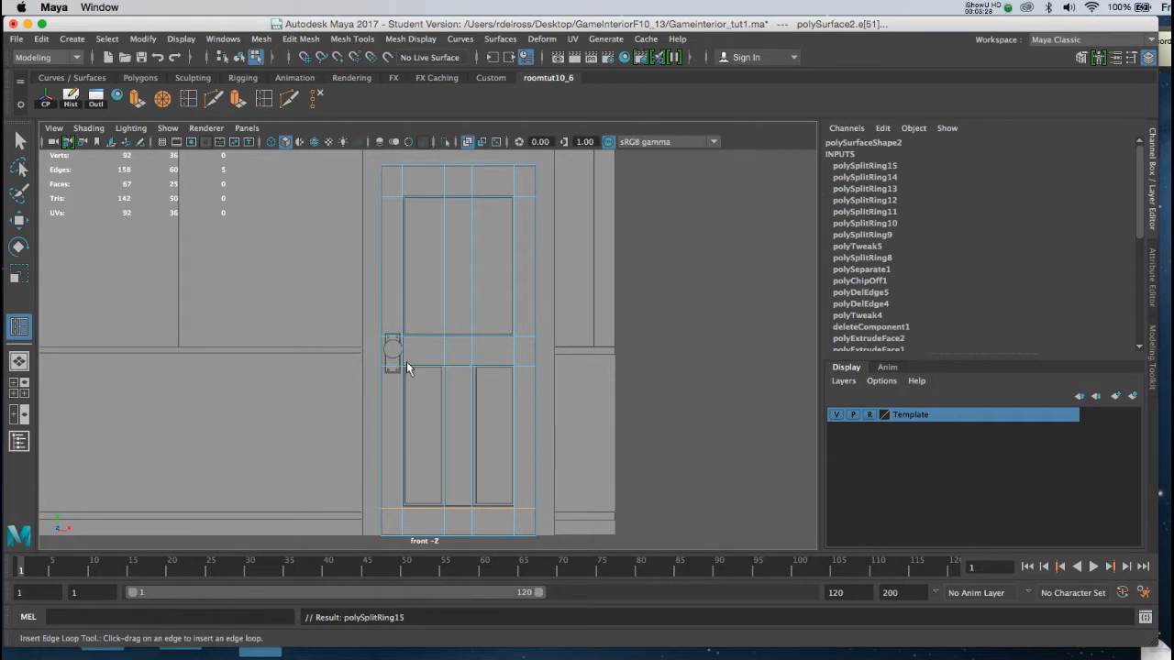
Step: Return to object mode, turn on wireframe on shaded in the front view, and deselect the wall
right_click_drag(424, 339, 368, 233, "alt")
middle_click_drag(374, 246, 435, 306, "alt")
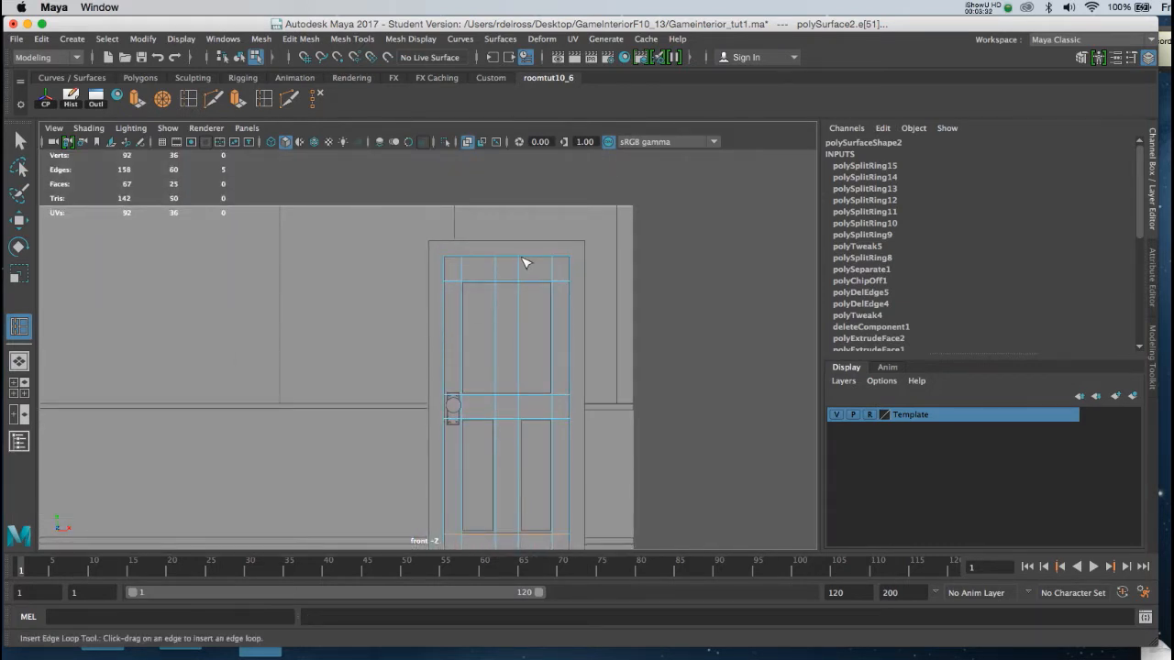
key("w")
right_click_drag(524, 269, 573, 251)
left_click(595, 266)
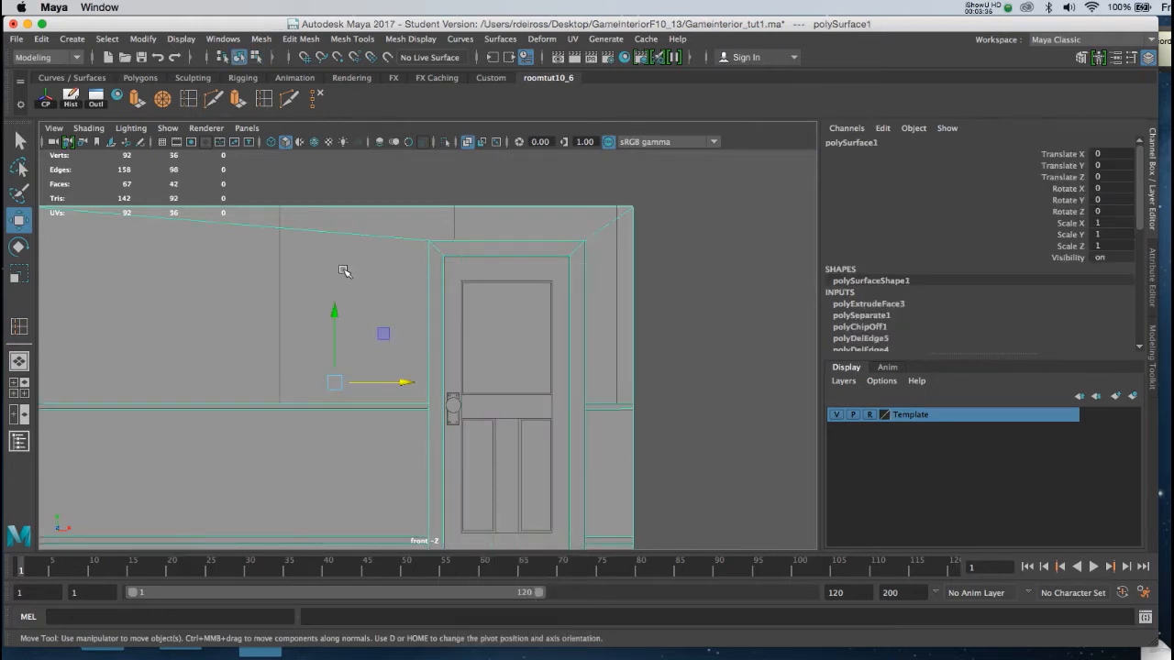
left_click(314, 143)
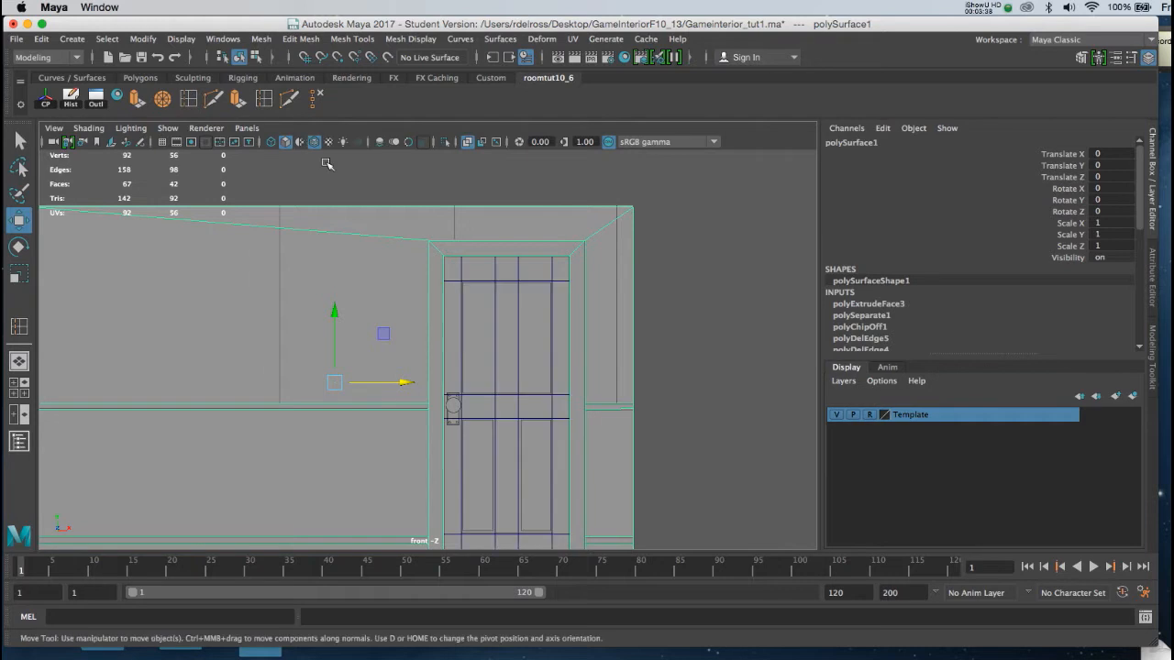
left_click(413, 196)
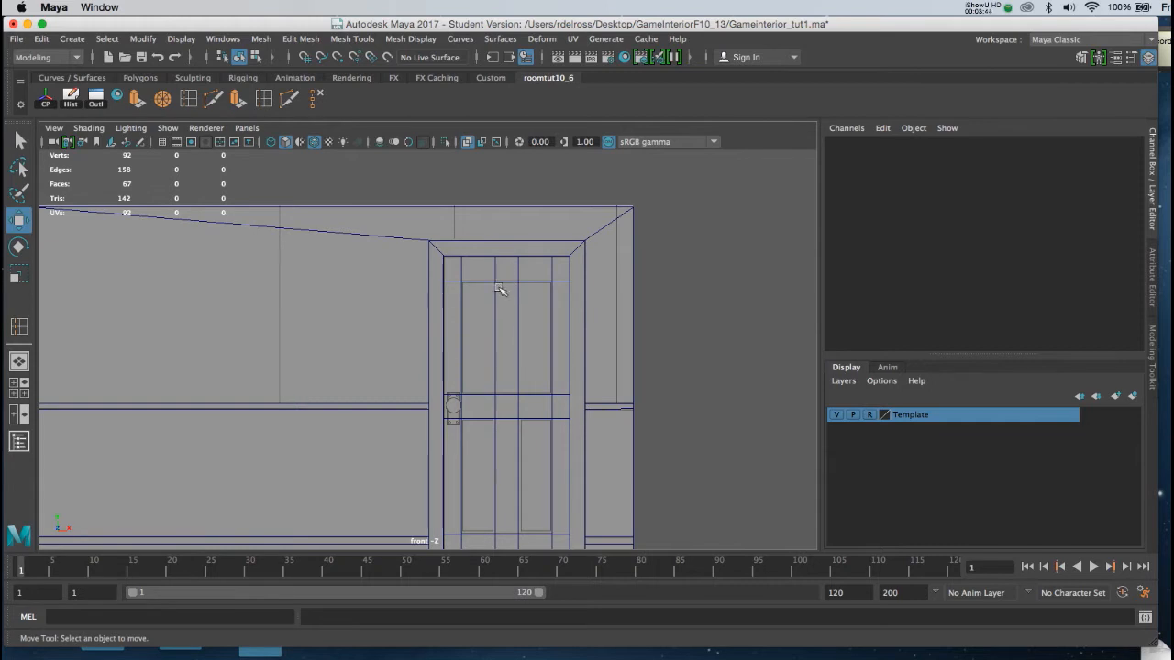
Step: Try to cut a diagonal edge with Multi-Cut between the door's upper-right corner and the upper panel's corner
right_click_drag(482, 257, 595, 433, "alt")
middle_click_drag(550, 257, 421, 342, "alt")
right_click_drag(440, 278, 454, 345, "alt")
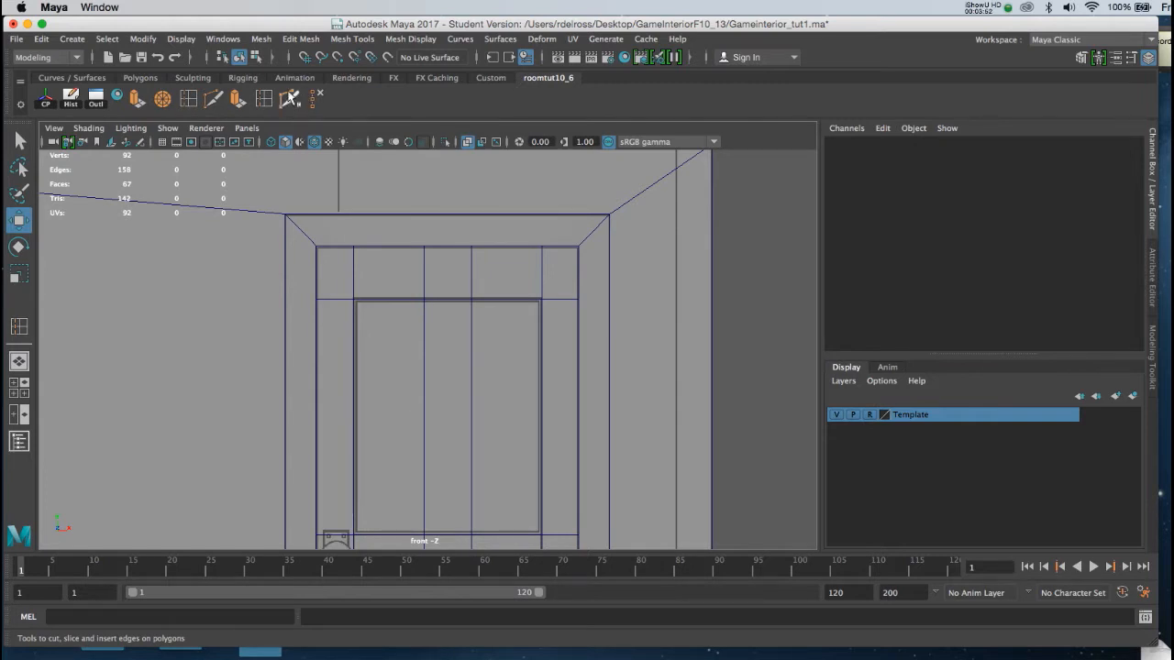
left_click(288, 101)
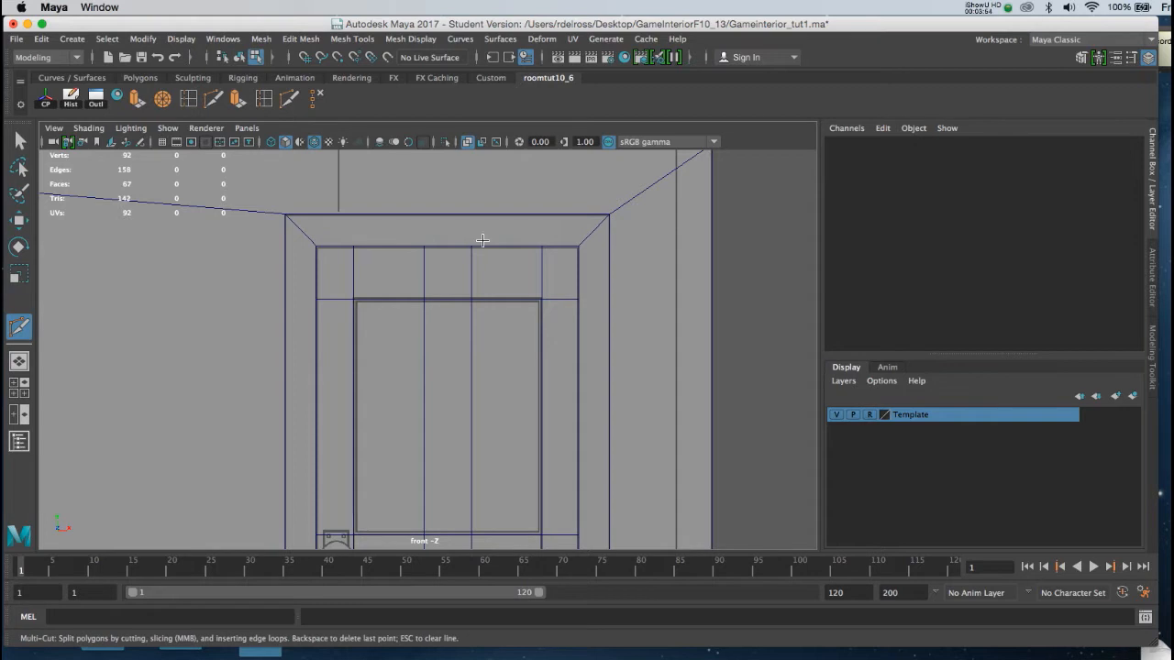
left_click(542, 298)
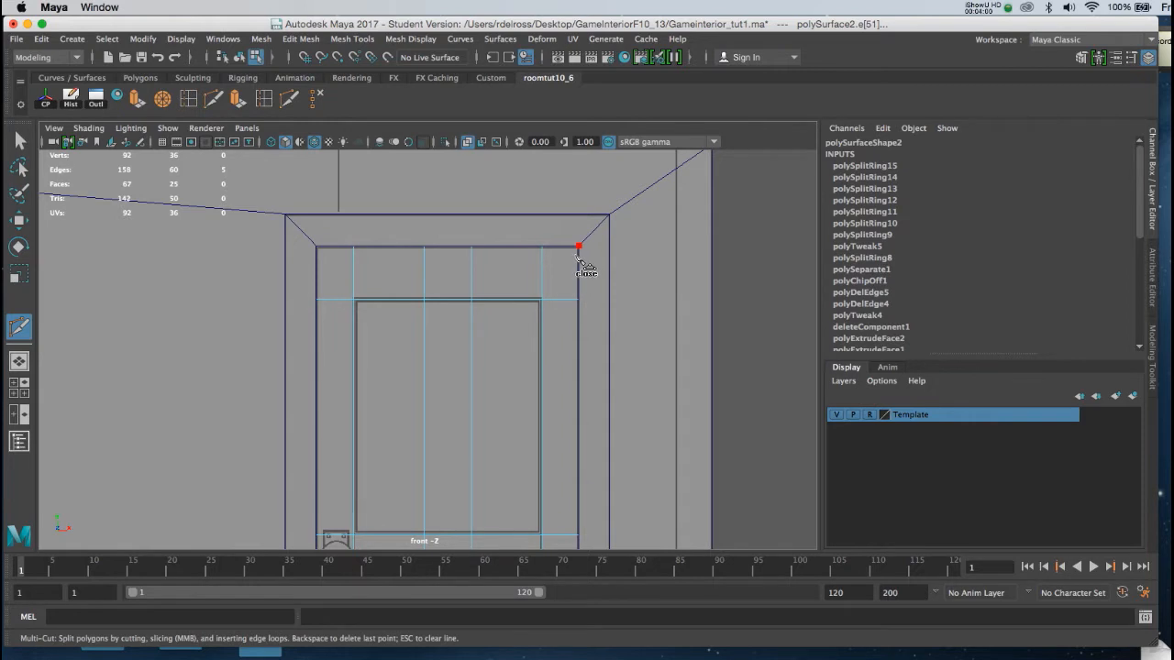
key("super+z")
left_click(542, 299)
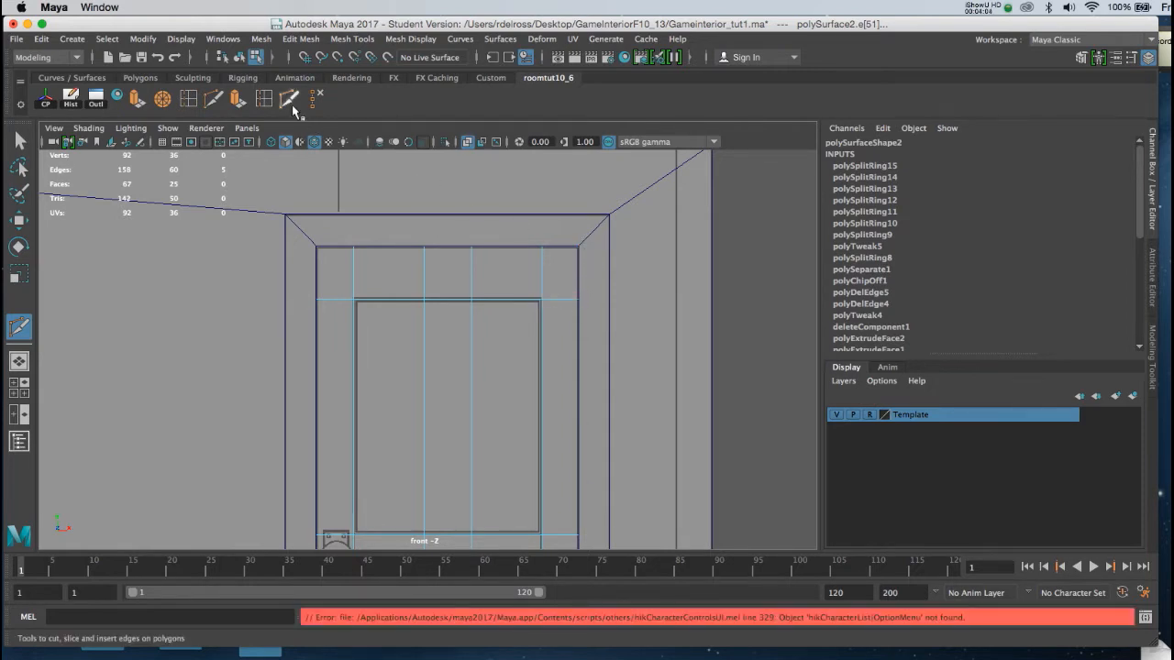
key("w")
Step: Select the door in object mode in the perspective view, move it about 1.916 units along Z out of the frame, and return to the front view
key("space")
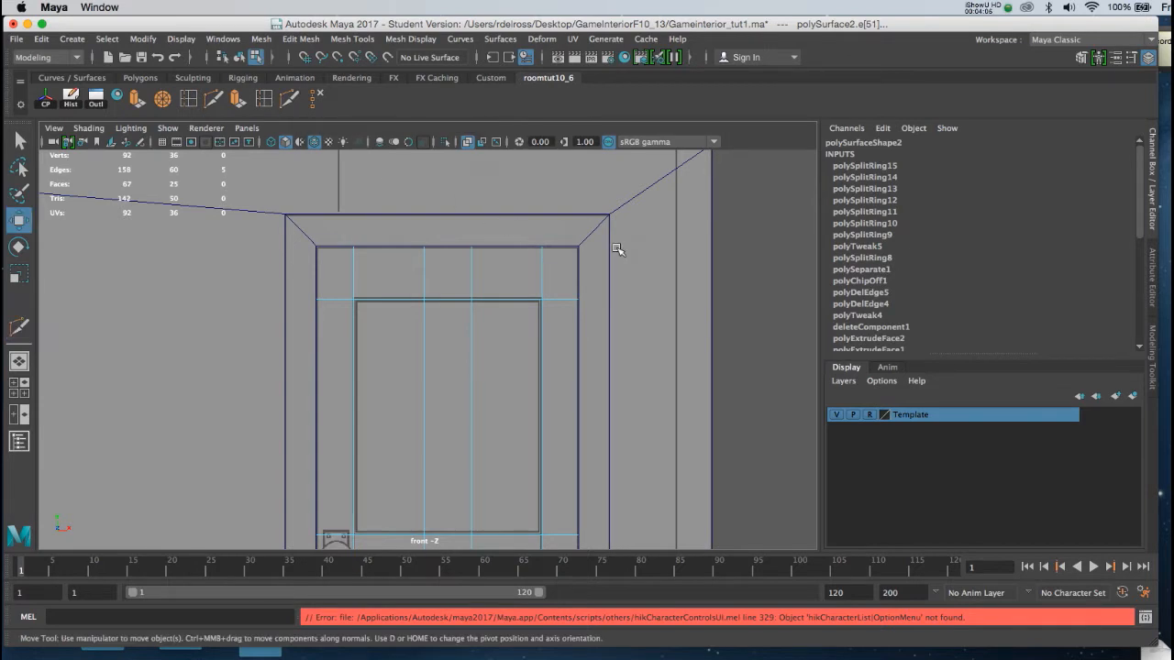
key("space")
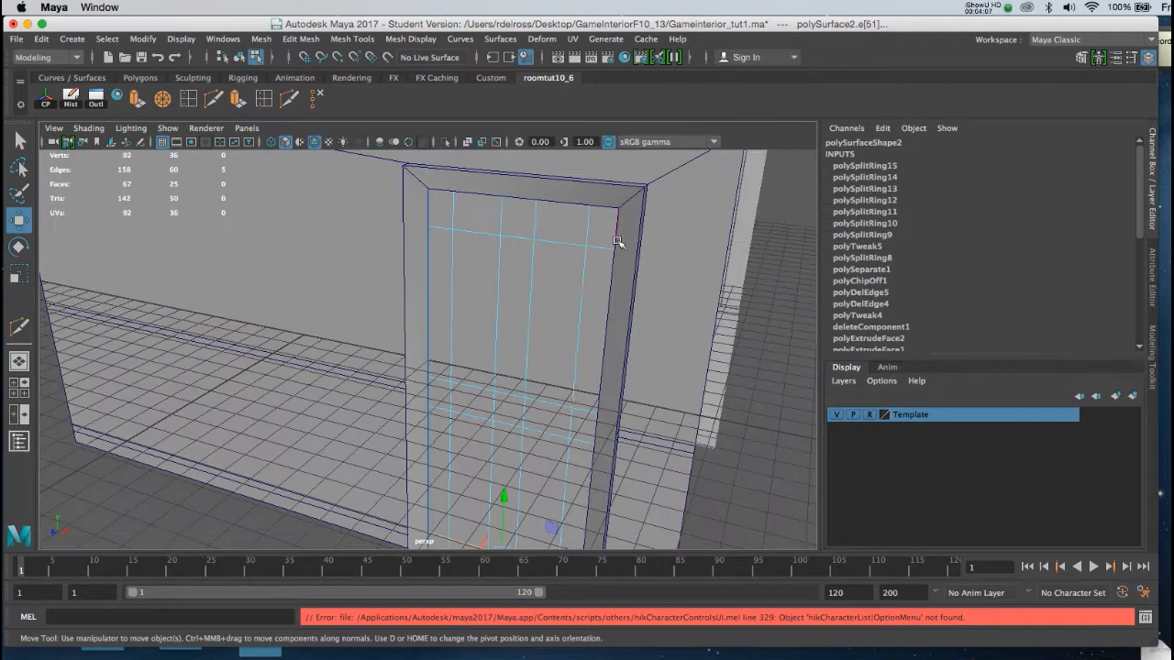
right_click(562, 237)
right_click_drag(562, 236, 622, 216)
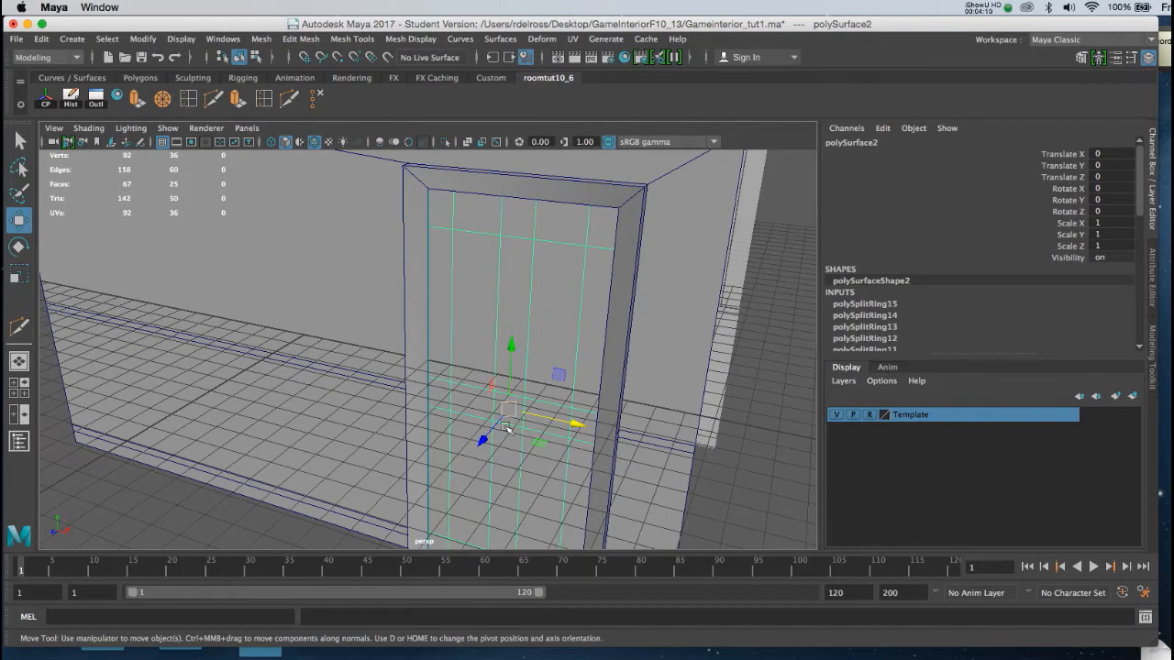
left_click_drag(486, 442, 463, 463)
key("space")
key("space")
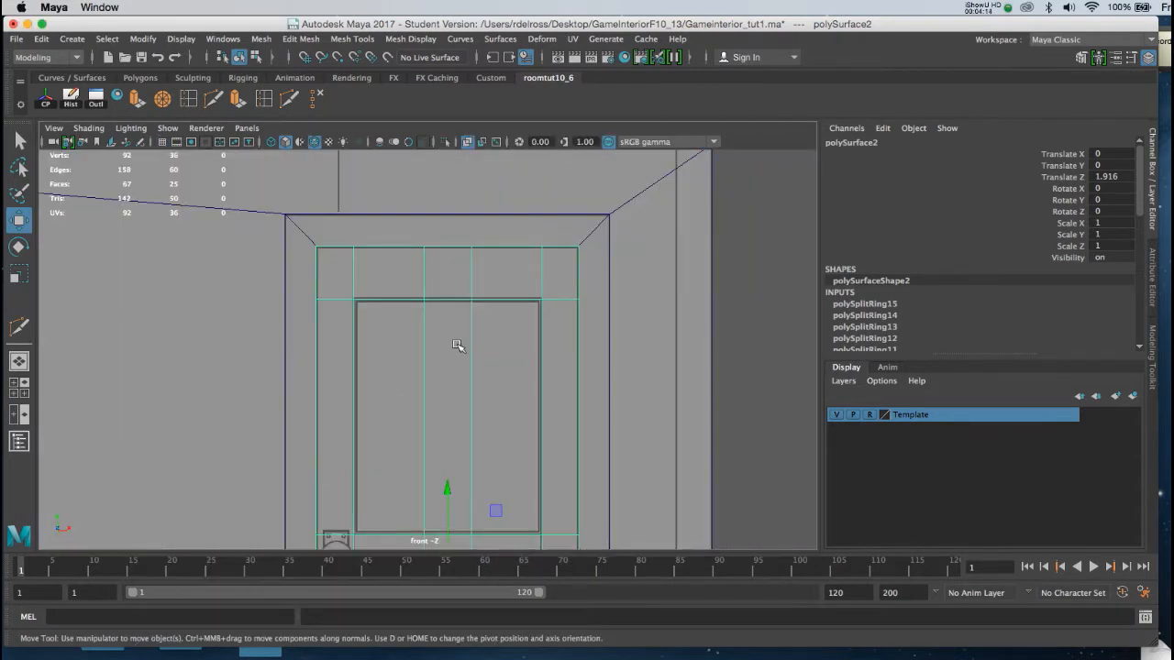
Step: Cut a diagonal edge with Multi-Cut from the door's upper-right outer corner to the upper panel's nearest corner
middle_click_drag(520, 311, 493, 340, "alt")
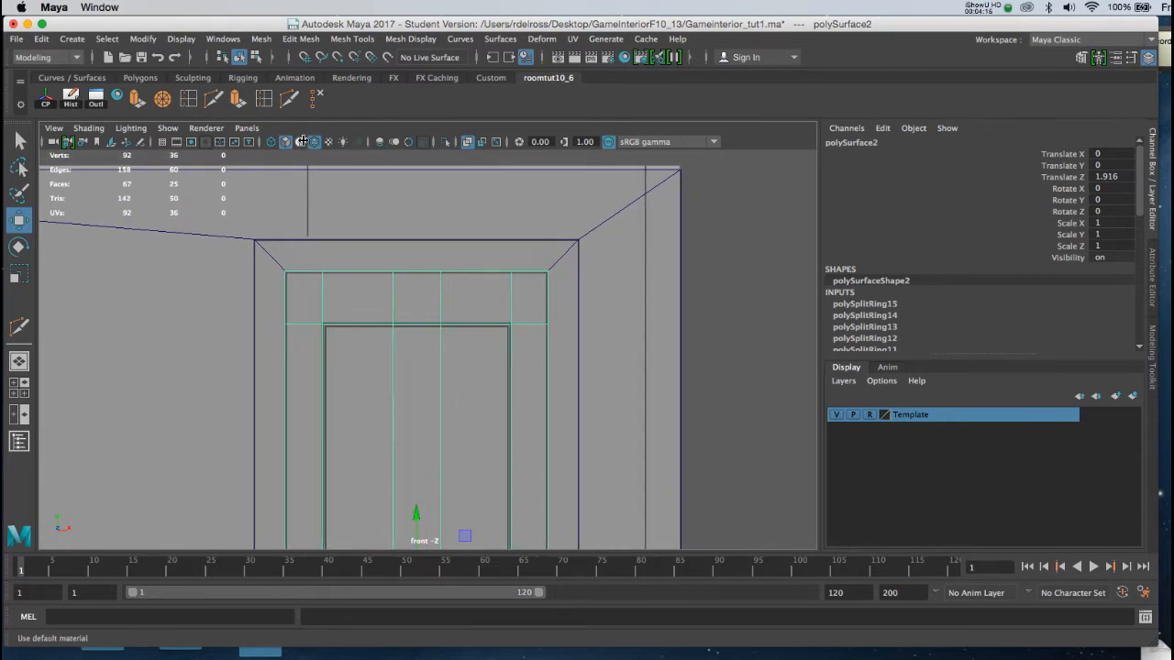
left_click(290, 99)
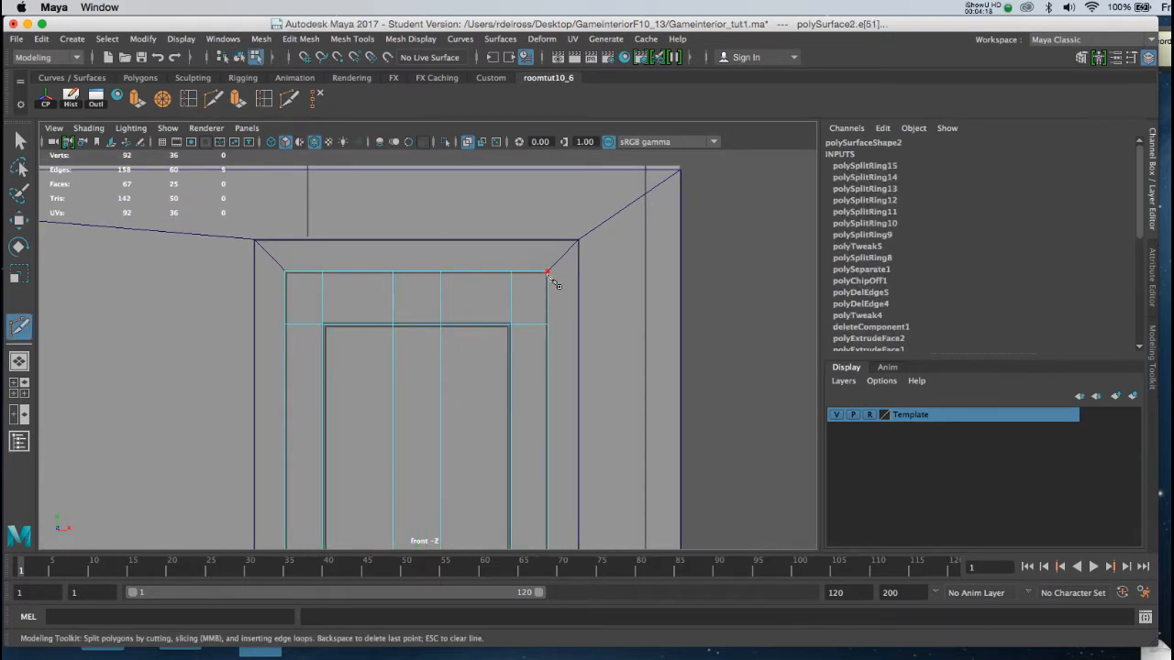
left_click(510, 325)
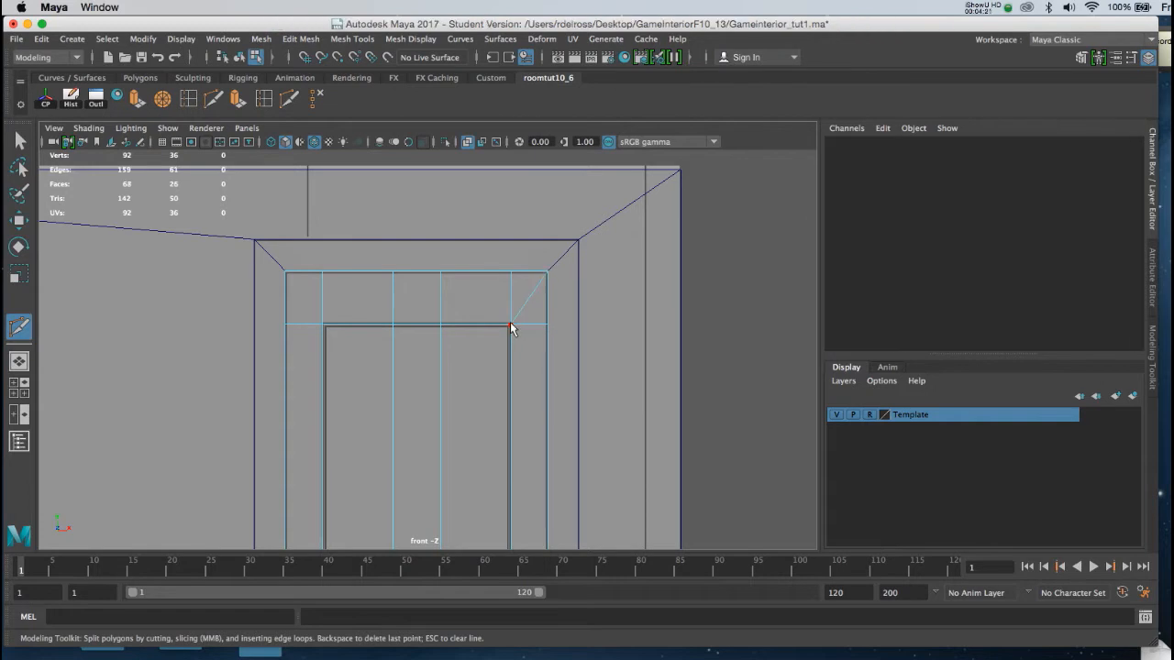
Step: Cut a diagonal edge with Multi-Cut from the upper panel's upper-left corner to the door's upper-left outer corner, and leave the tool
left_click(322, 325)
left_click(288, 275)
middle_click_drag(504, 333, 519, 297, "alt")
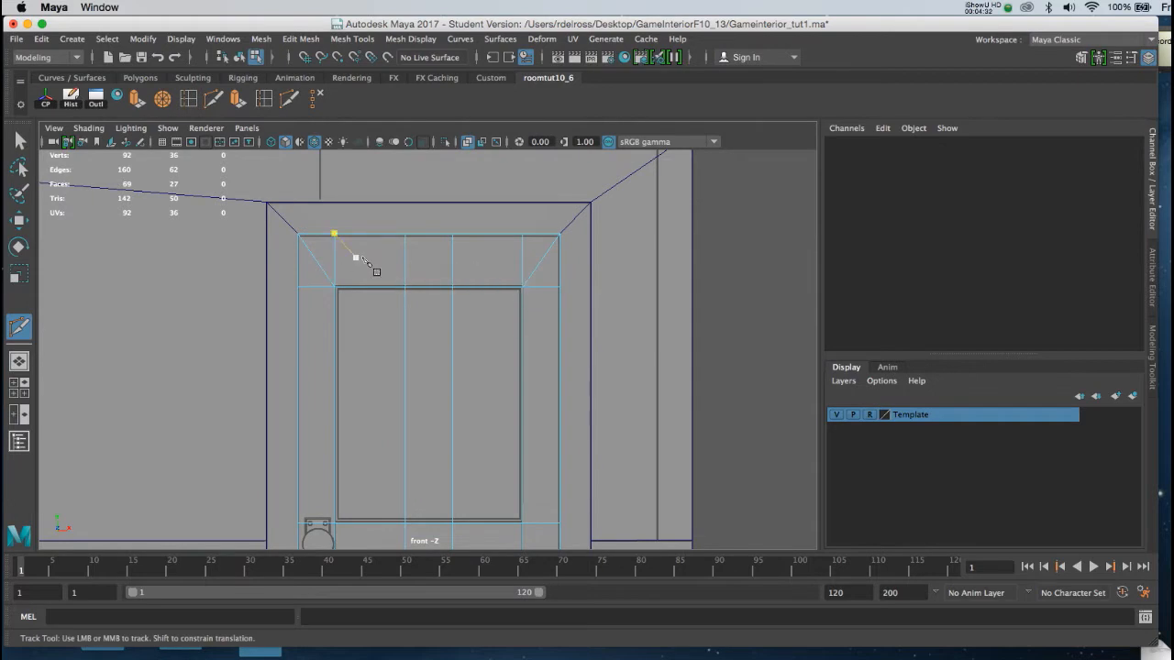
left_click(558, 287)
key("Return")
left_click(452, 288)
key("Escape")
key("w")
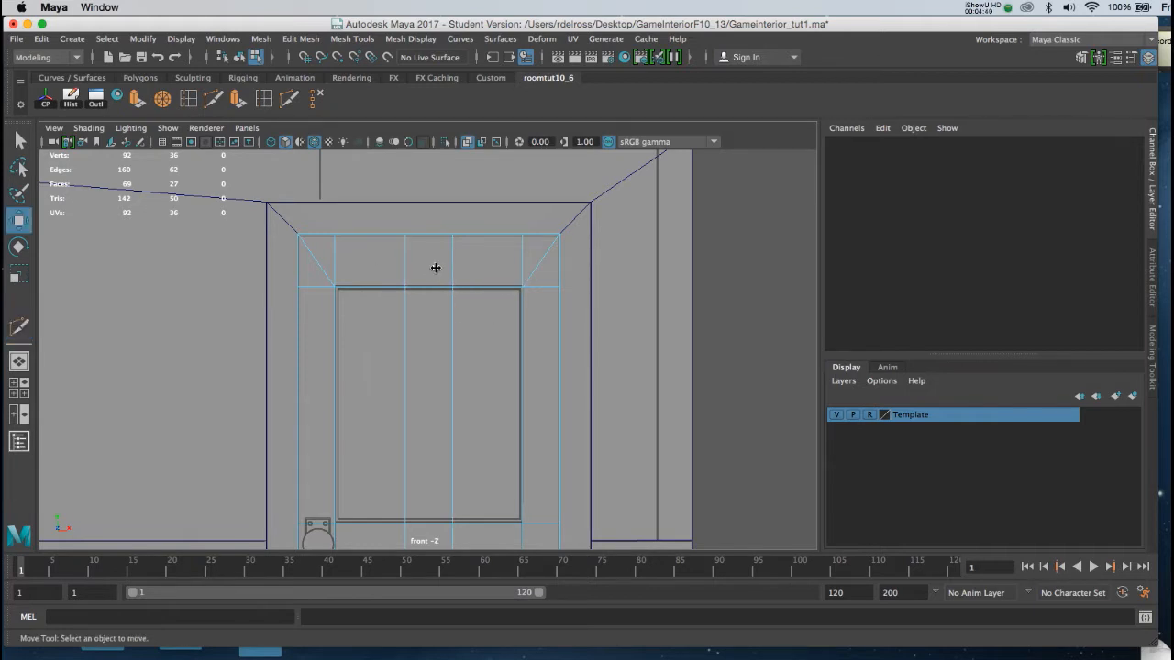
Step: In edge mode, delete the door's four vertical edges above the upper panel and the short horizontal edges beside the panel's upper corners
right_click(499, 259)
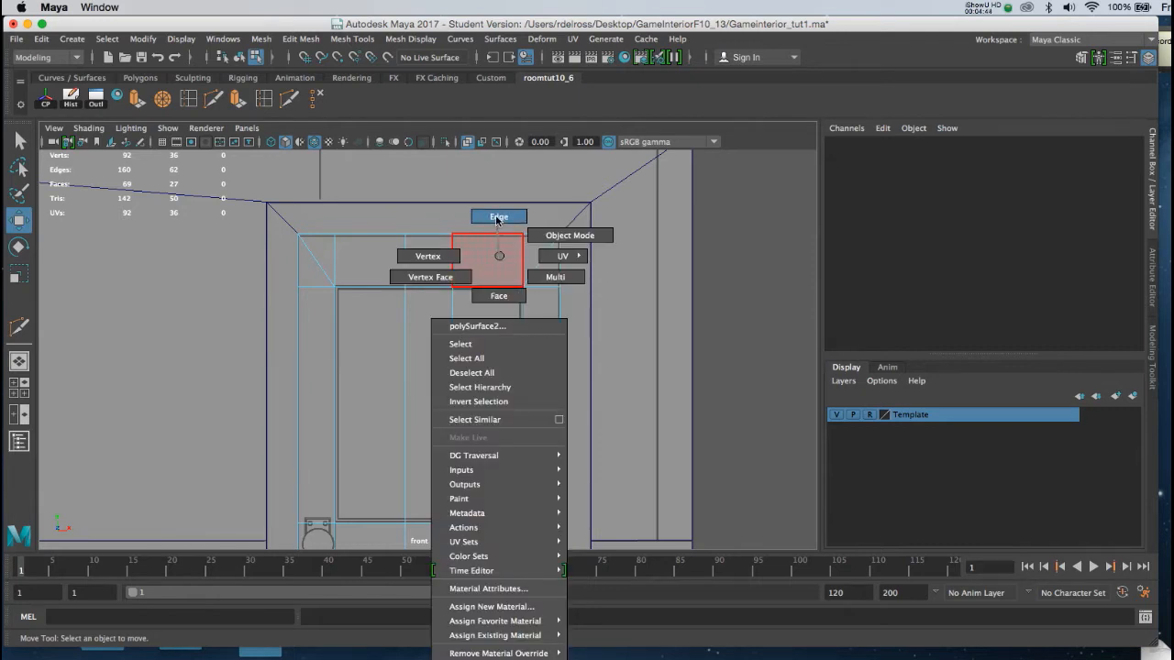
left_click(499, 217)
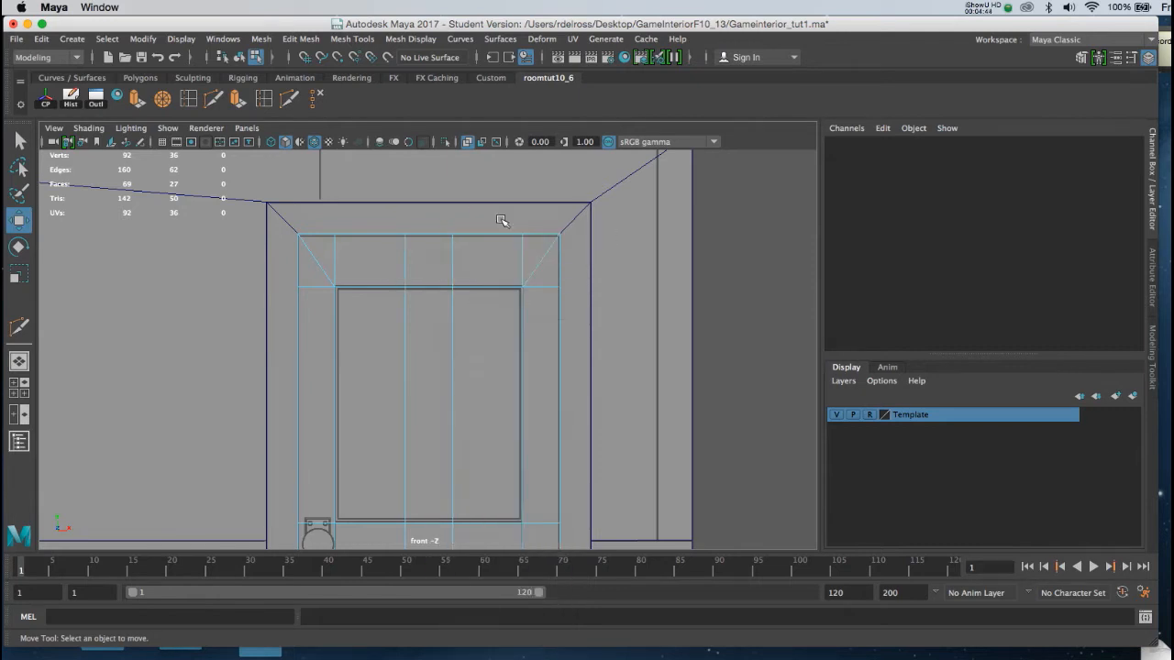
left_click(543, 287)
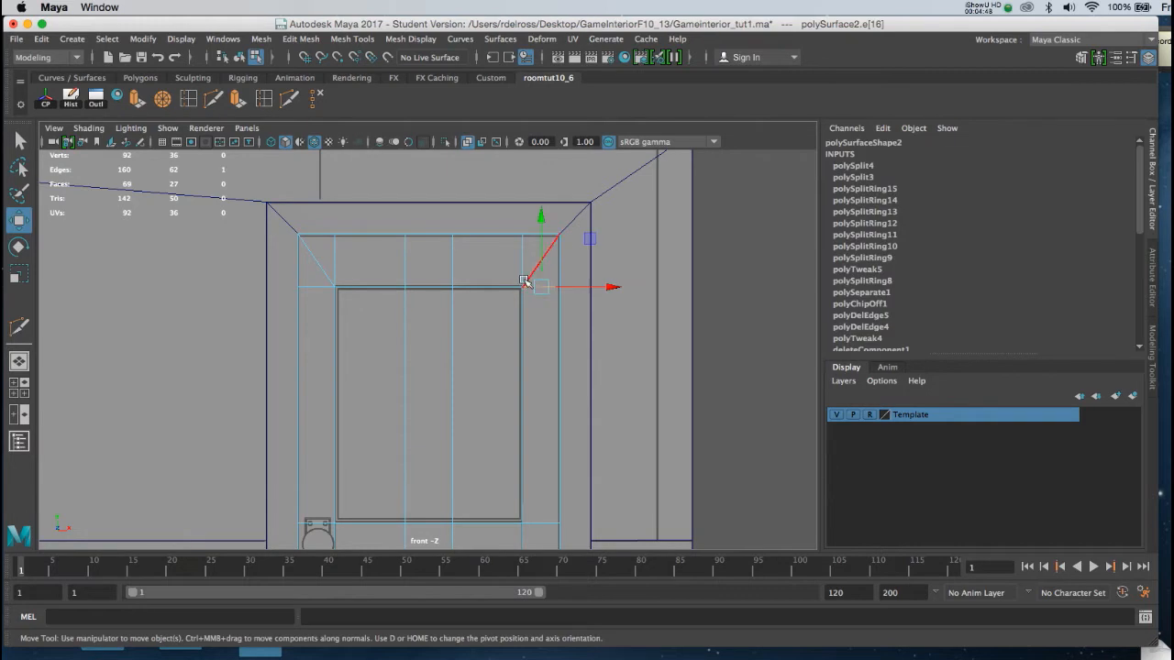
left_click(525, 255, "shift")
left_click(451, 257, "shift")
left_click(406, 259, "shift")
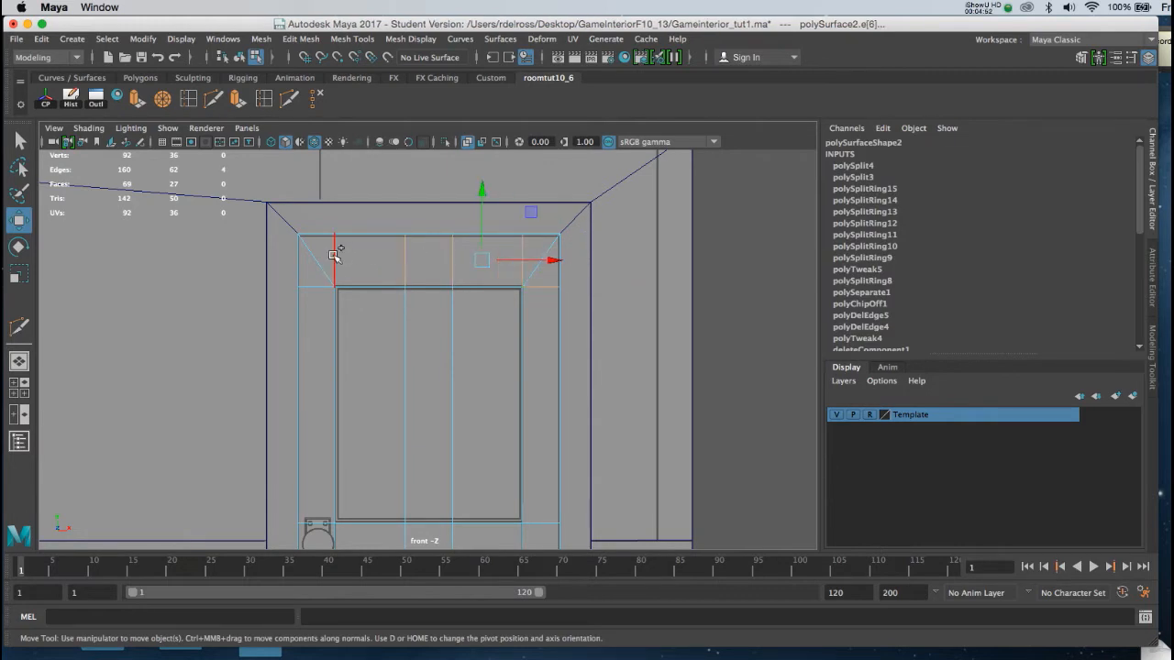
left_click(337, 255, "shift")
left_click(305, 284, "shift")
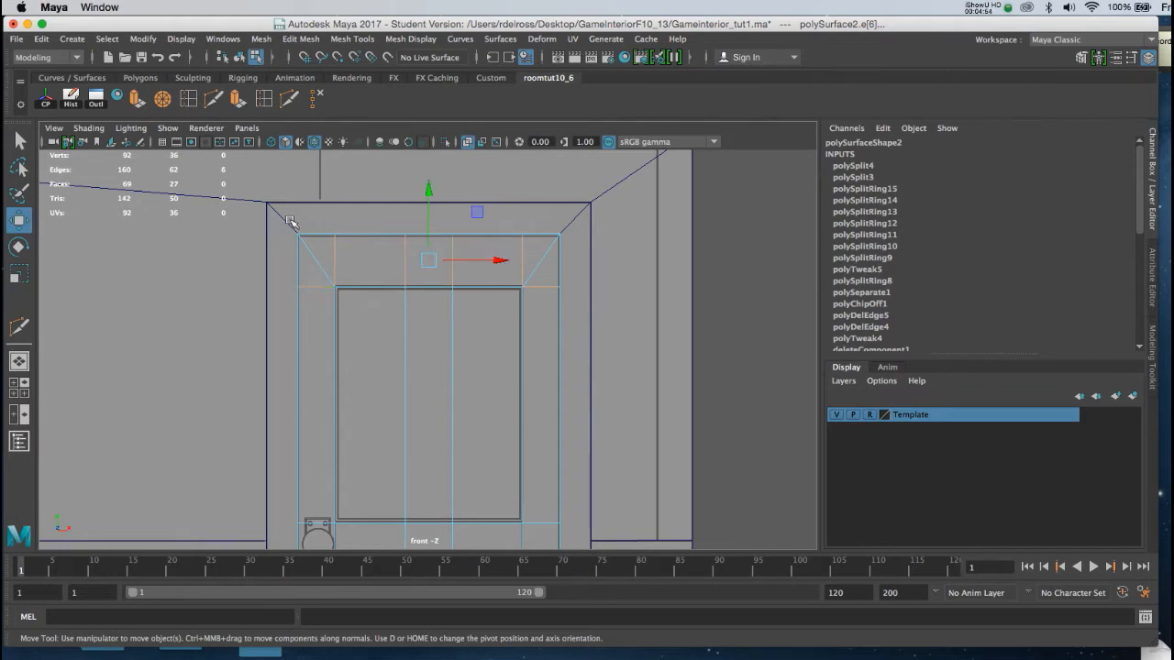
left_click(314, 103)
Step: Delete the two vertical edges that cross the door's upper panel
right_click_drag(384, 253, 392, 263, "alt")
middle_click_drag(392, 262, 417, 247, "alt")
middle_click_drag(329, 282, 329, 277, "alt")
right_click_drag(329, 277, 370, 335, "alt")
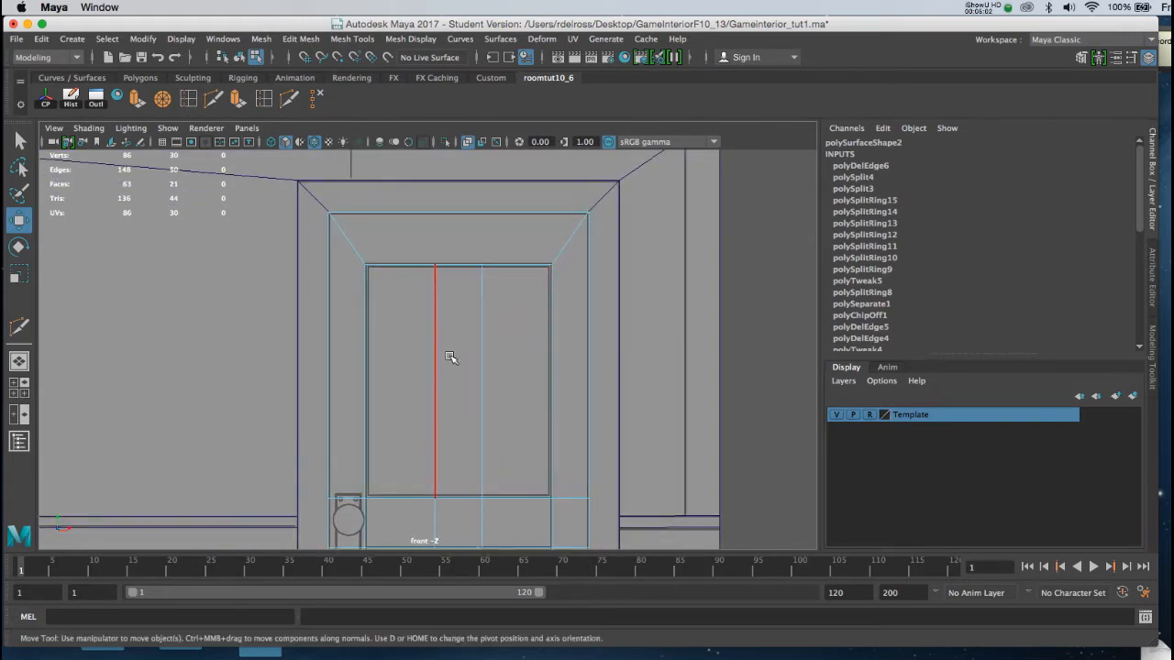
middle_click_drag(482, 357, 487, 291, "alt")
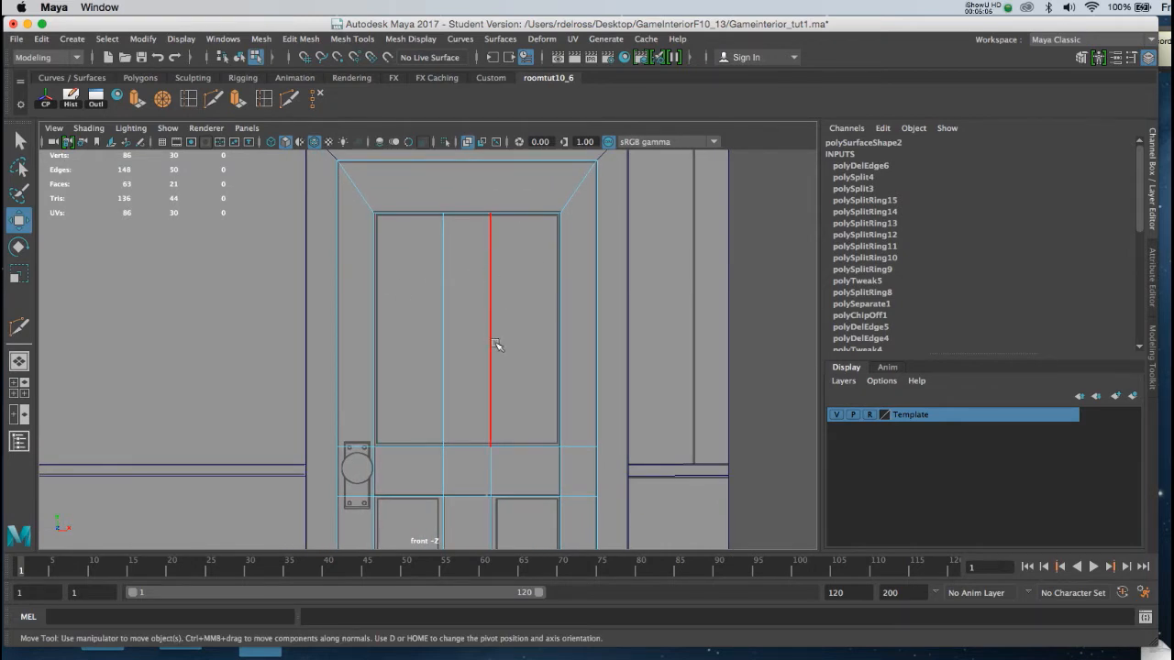
right_click_drag(513, 361, 472, 310, "alt")
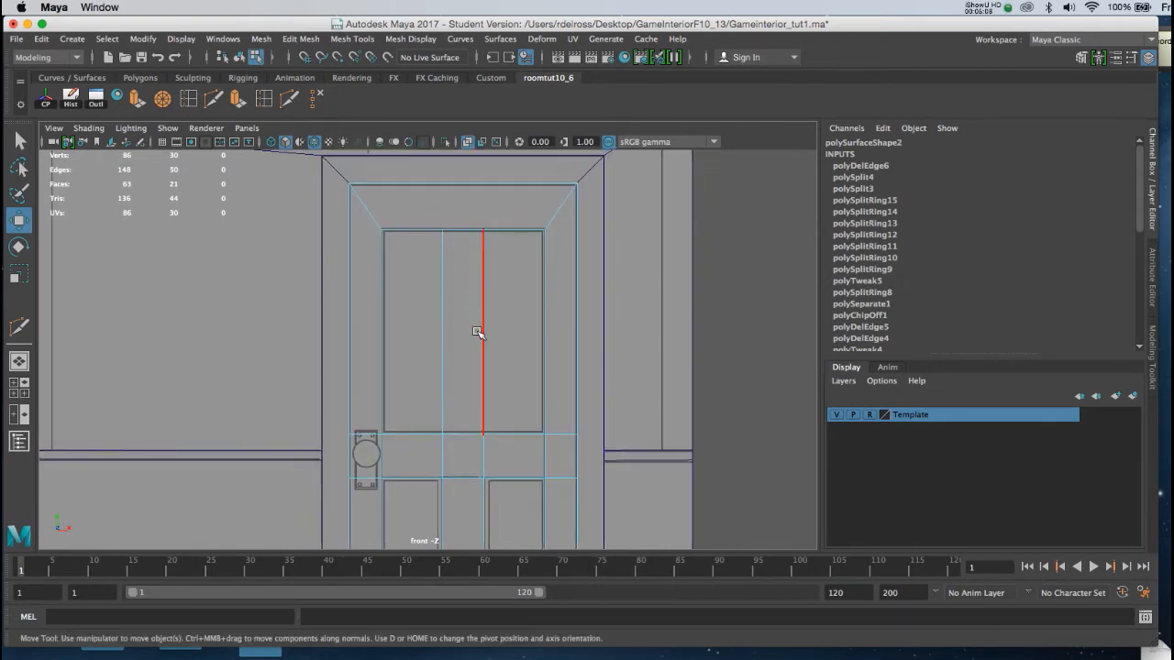
left_click(483, 330)
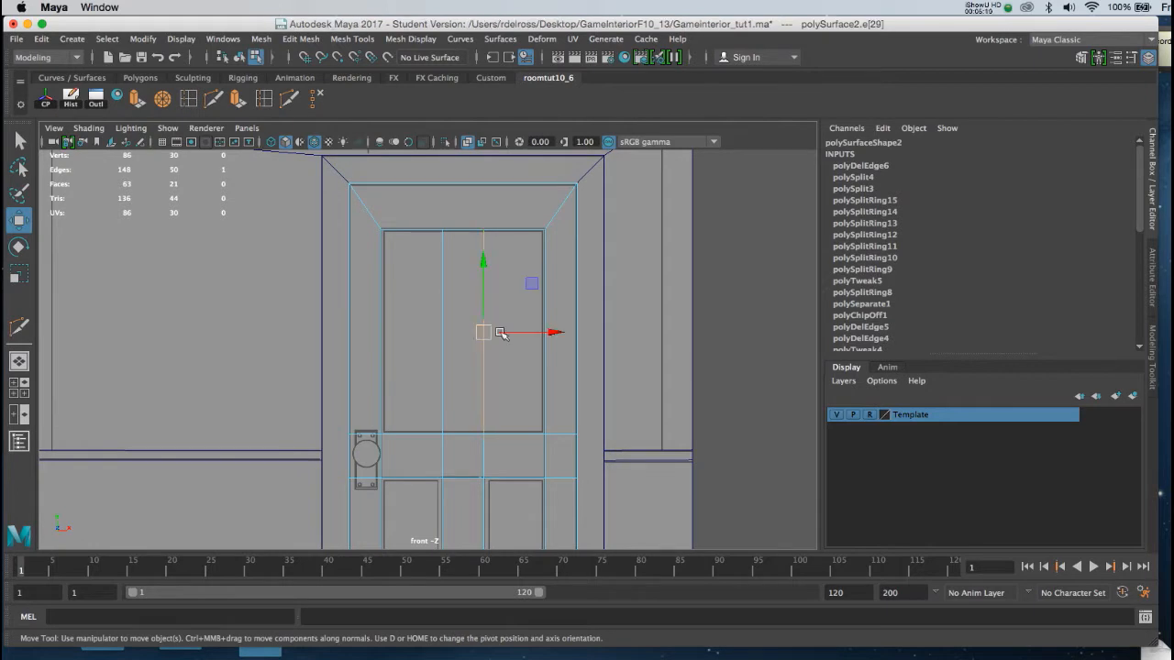
left_click(444, 335, "shift")
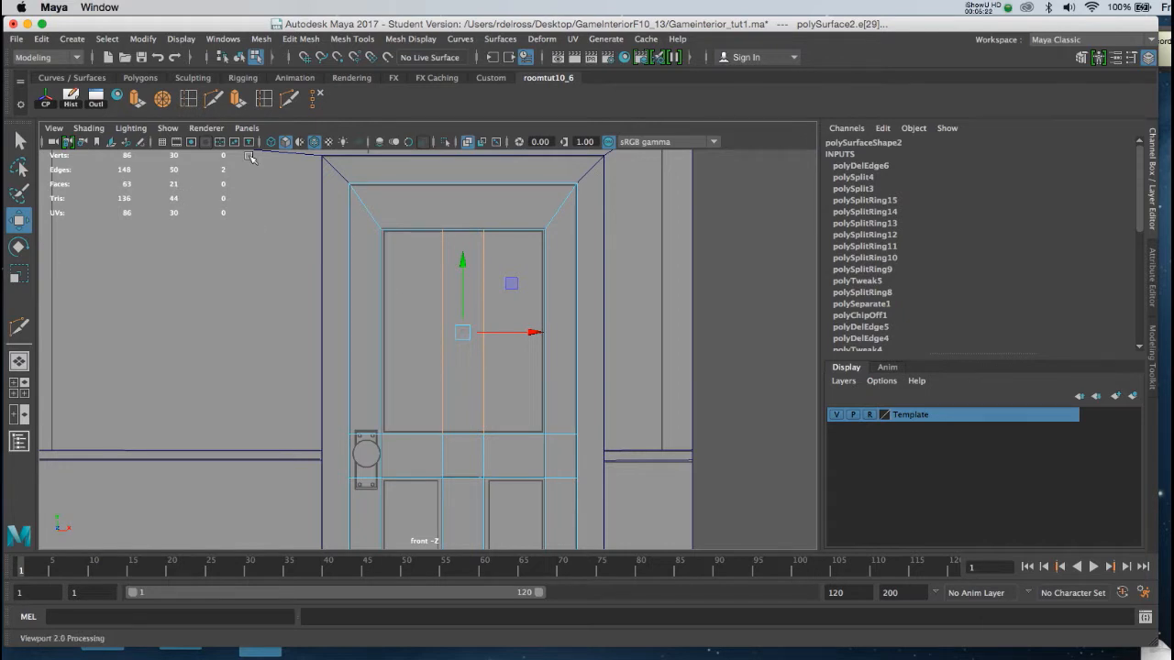
left_click(312, 105)
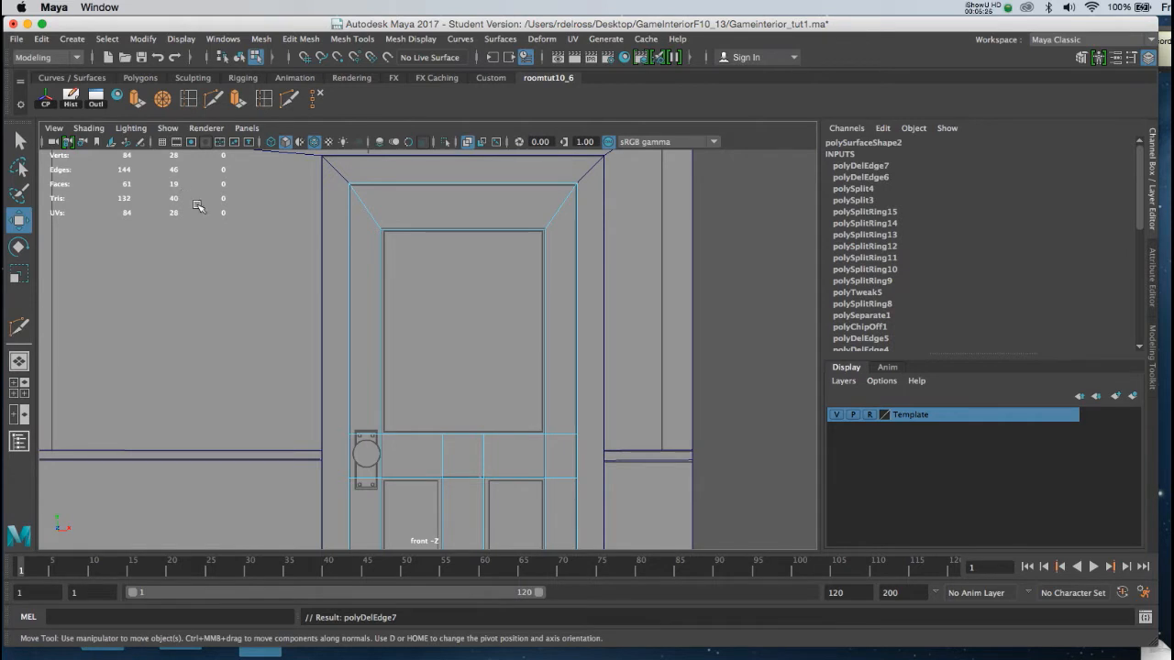
Step: Cut diagonal edges with Multi-Cut from the lower panels' outer bottom corners to the door's two bottom corners, and leave the tool
right_click_drag(397, 319, 419, 424, "alt")
middle_click_drag(419, 407, 396, 318, "alt")
right_click_drag(397, 317, 426, 419, "alt")
middle_click_drag(426, 419, 437, 365, "alt")
right_click_drag(467, 406, 385, 291, "alt")
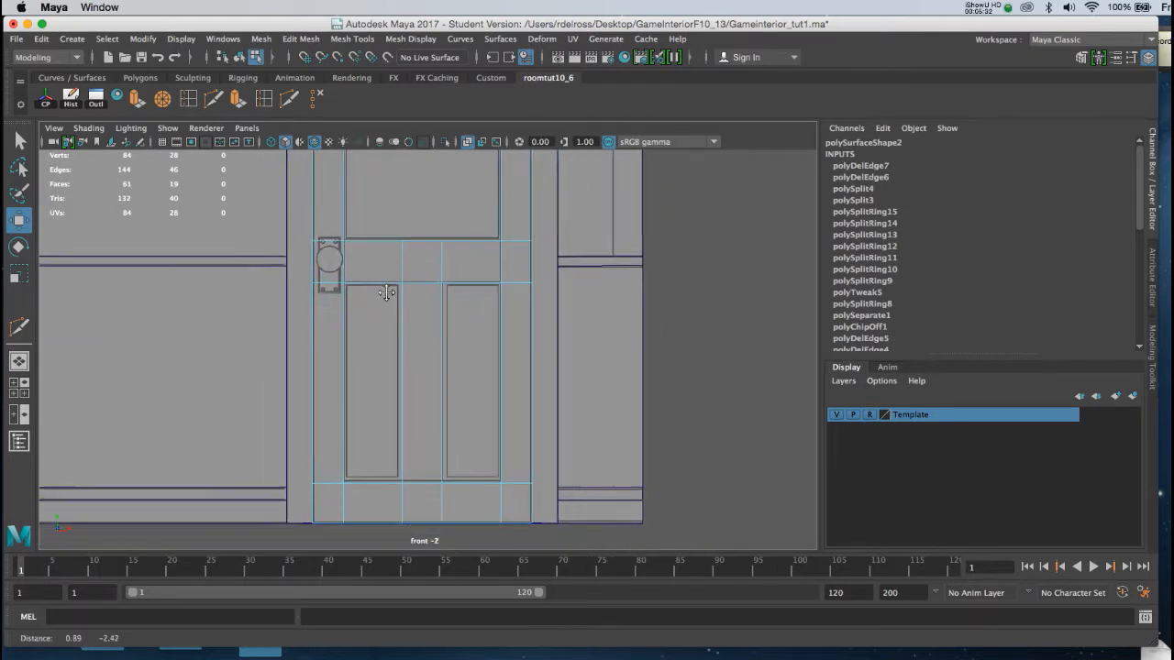
middle_click_drag(436, 398, 459, 372, "alt")
right_click_drag(414, 318, 441, 384, "alt")
middle_click_drag(441, 384, 427, 337, "alt")
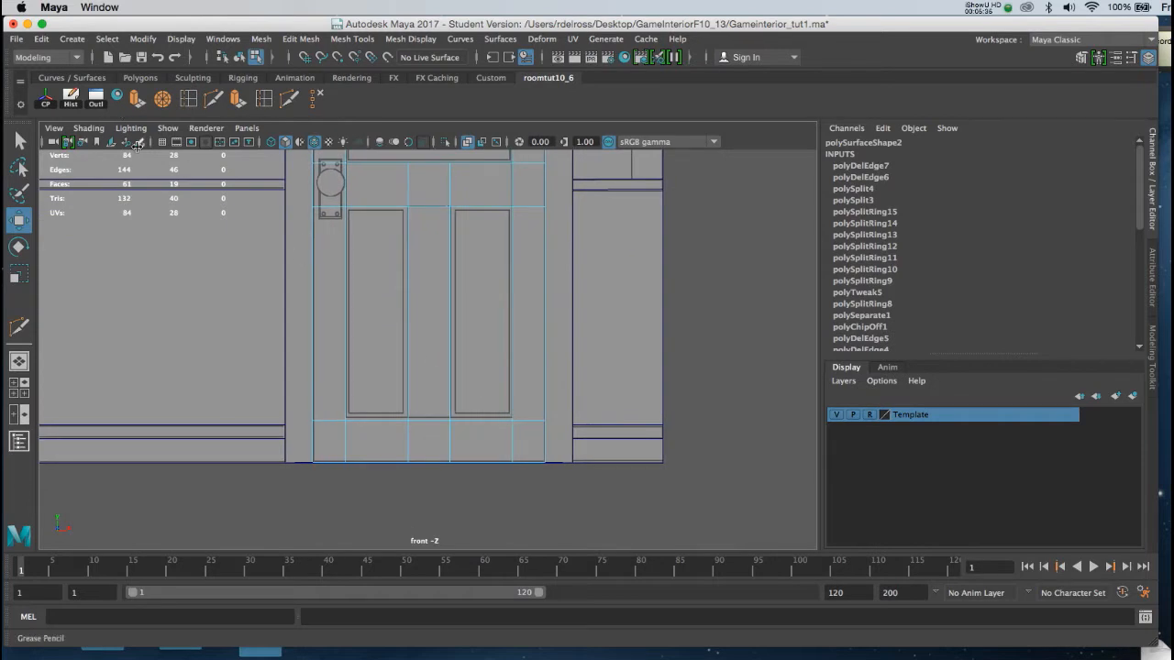
left_click(290, 98)
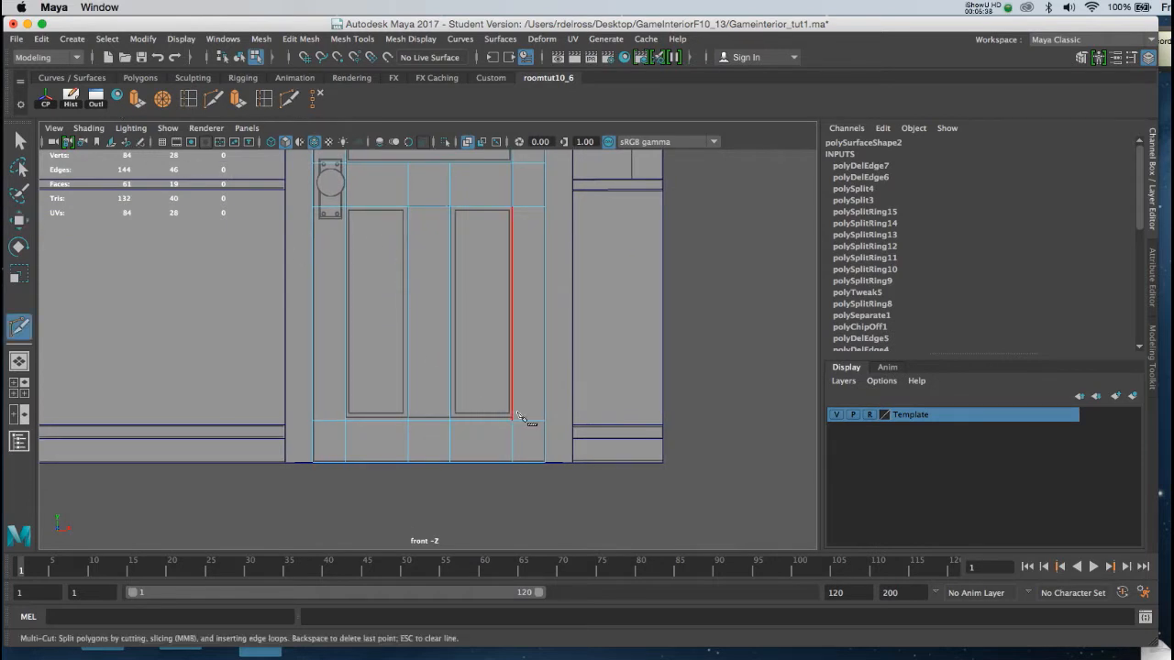
left_click(512, 421)
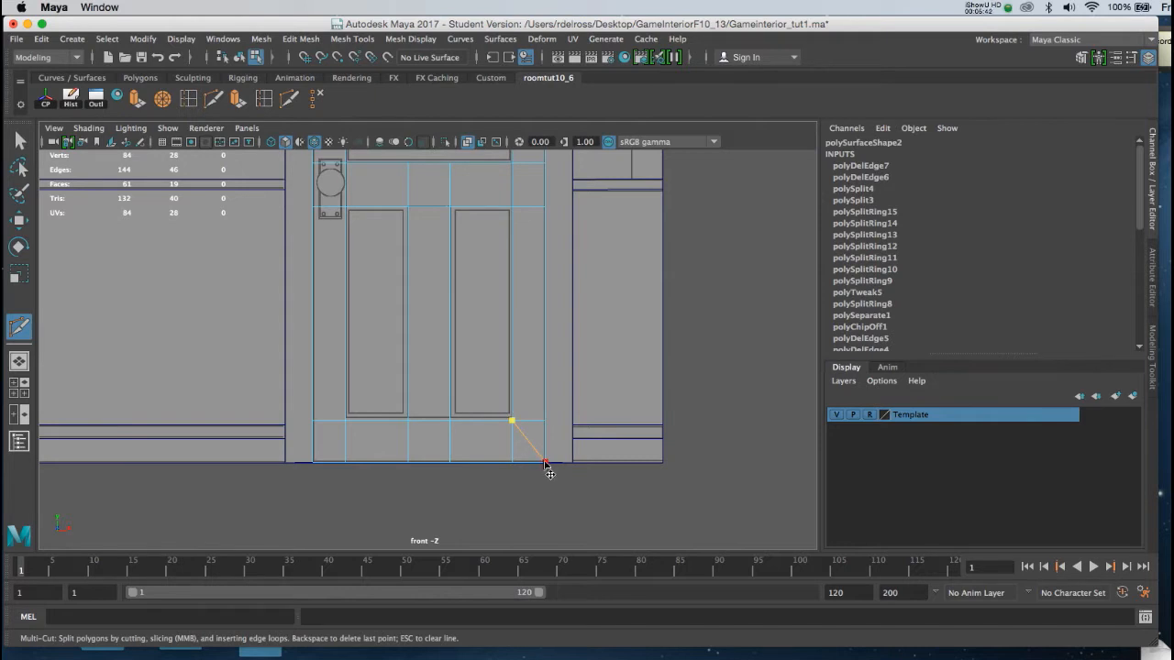
left_click(545, 463)
right_click(542, 465)
left_click(345, 422)
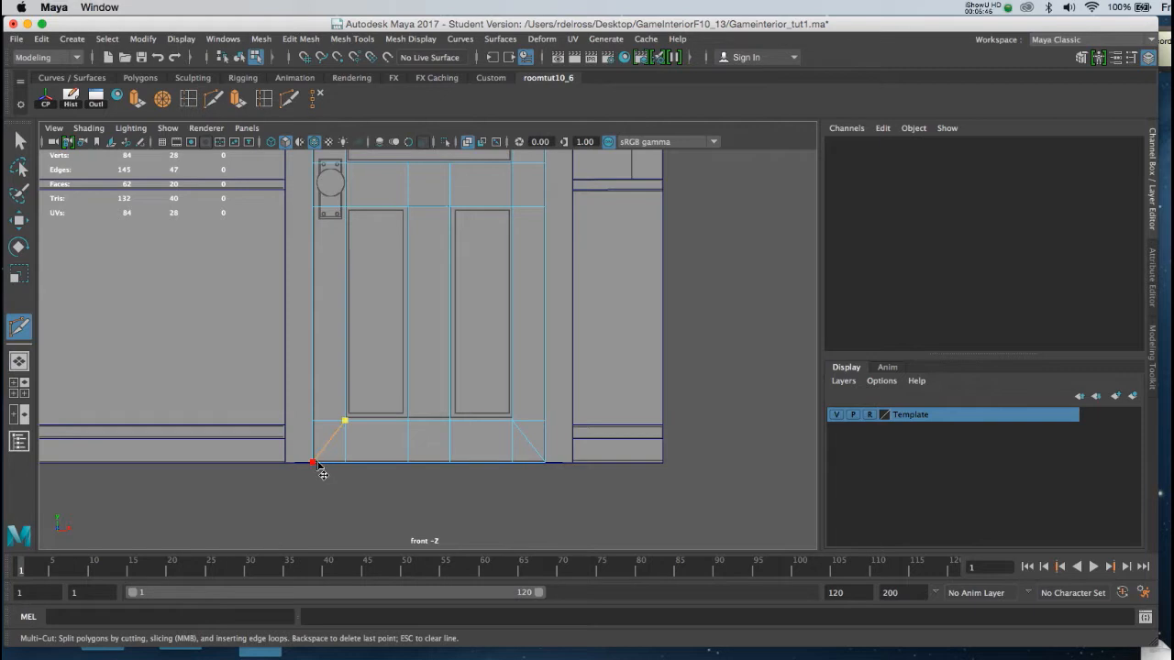
left_click(407, 420)
key("w")
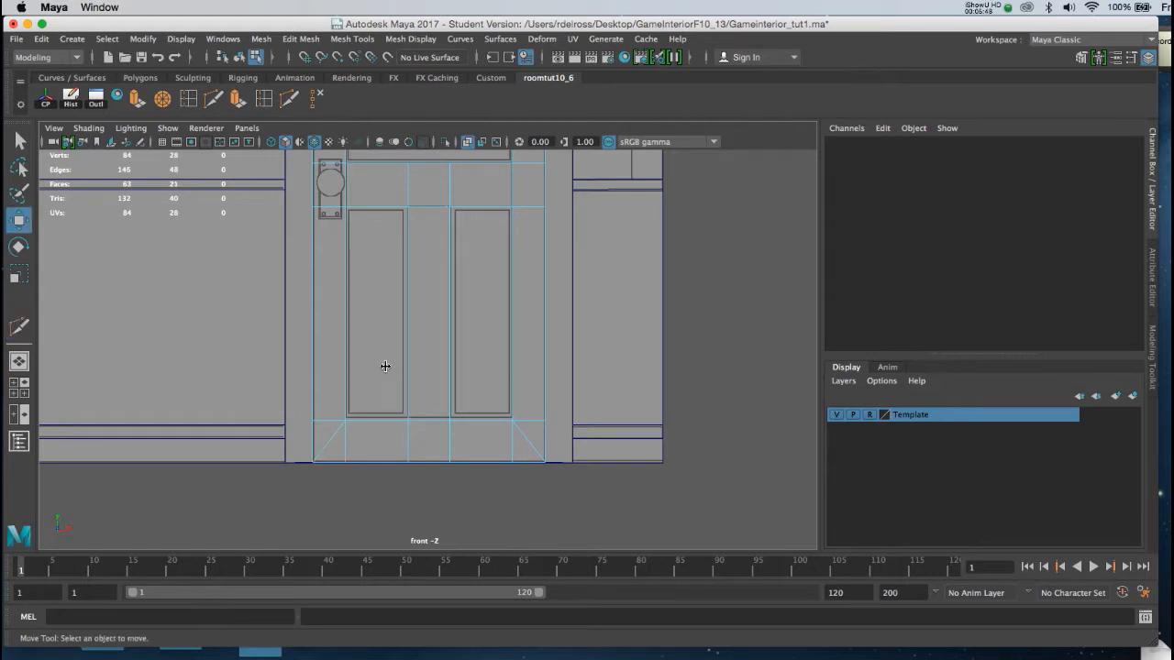
Step: In edge mode, delete the four vertical edges below the lower panels and the short horizontal edges beside the panels' outer bottom corners
right_click(385, 366)
right_click_drag(385, 368, 388, 328)
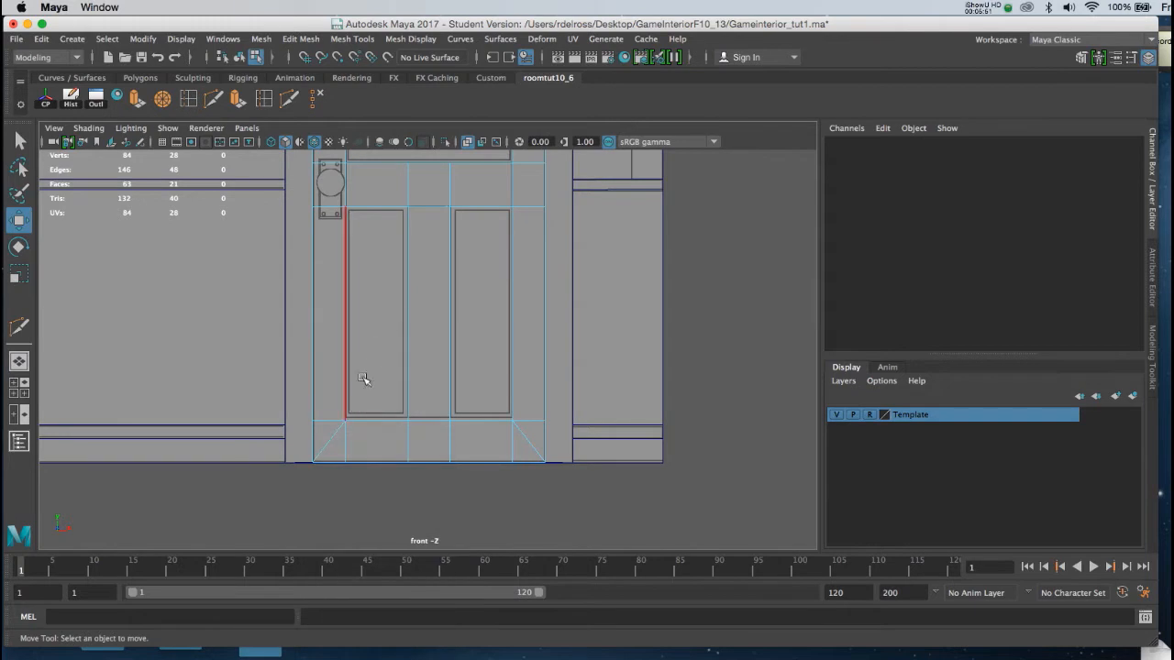
left_click(331, 423)
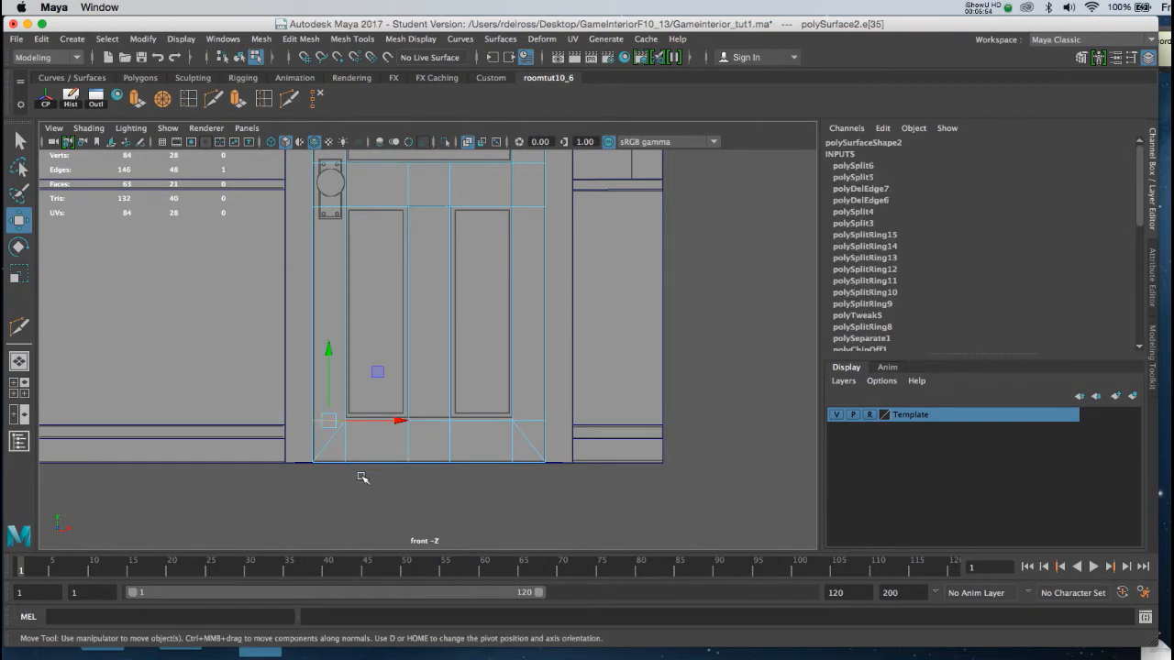
left_click(349, 456, "shift")
left_click(449, 443, "shift")
left_click(450, 446, "shift")
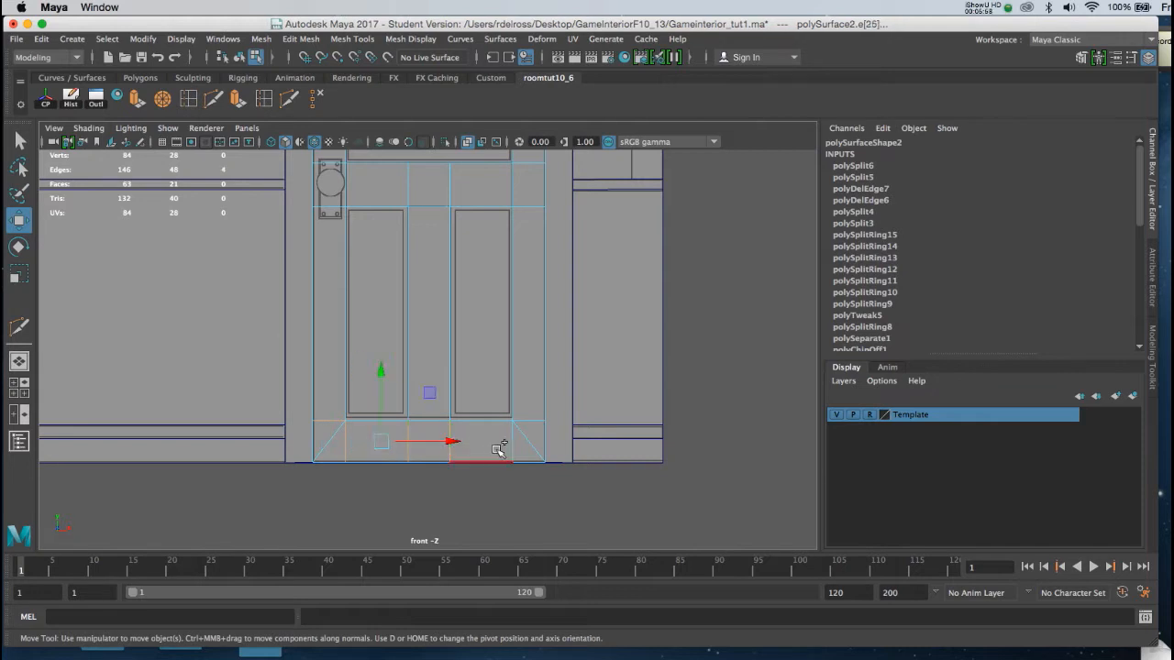
left_click(512, 447, "shift")
left_click(534, 422, "shift")
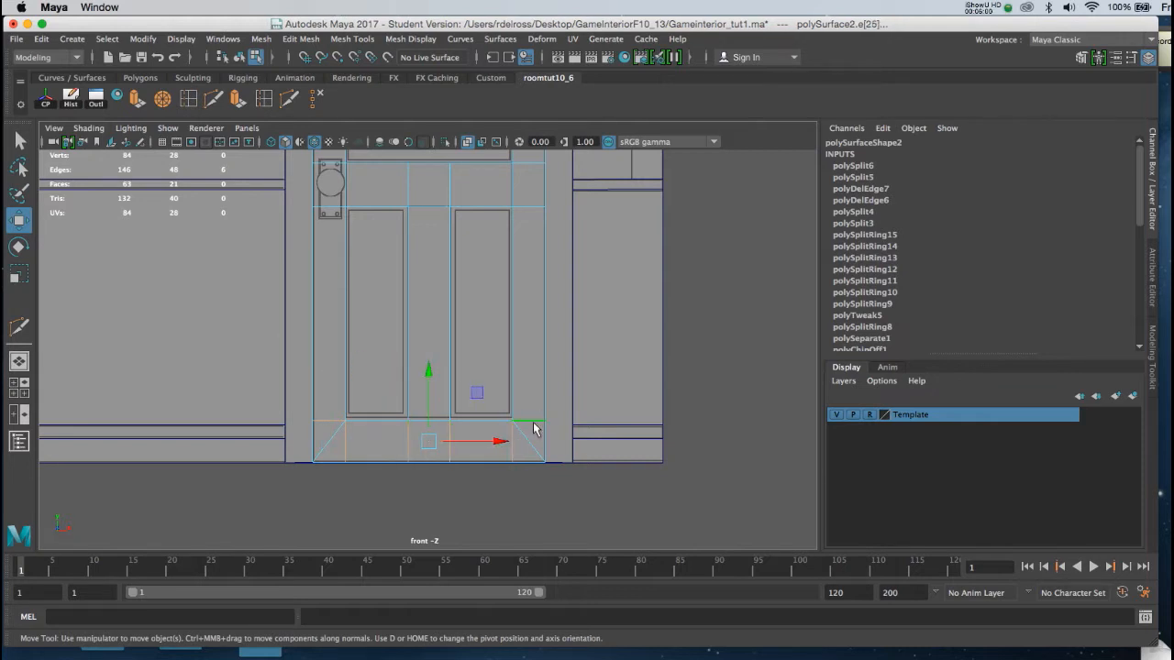
left_click(315, 105)
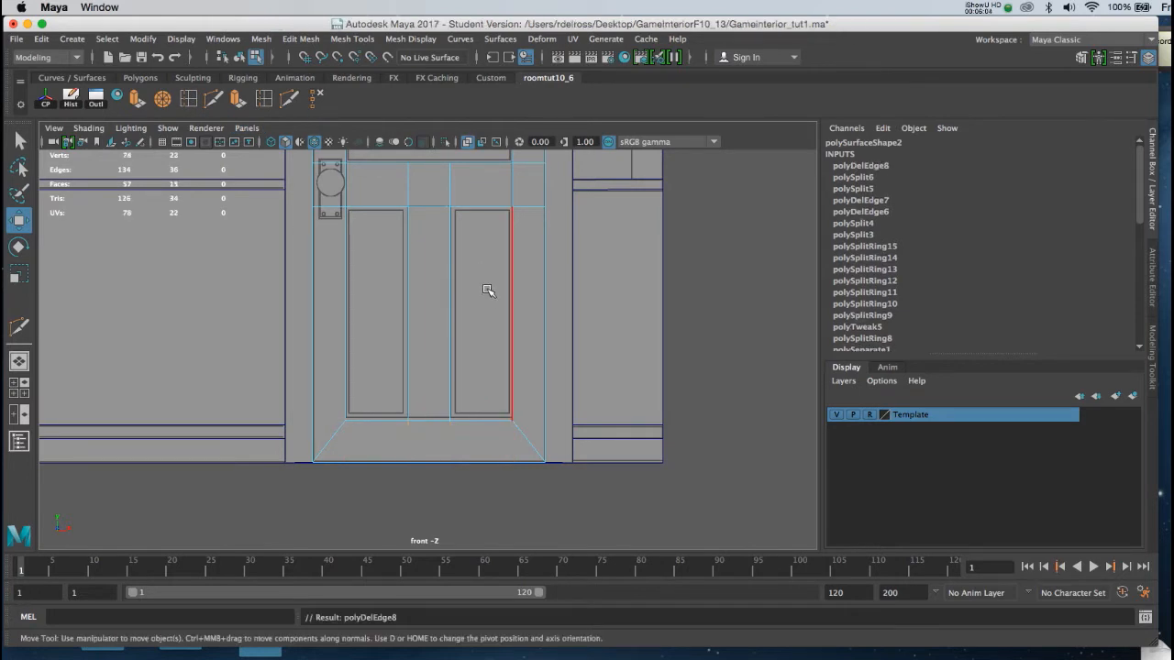
Step: In face mode, select the door's two lower panel faces and apply Extrude to them
middle_click_drag(461, 235, 484, 348, "alt")
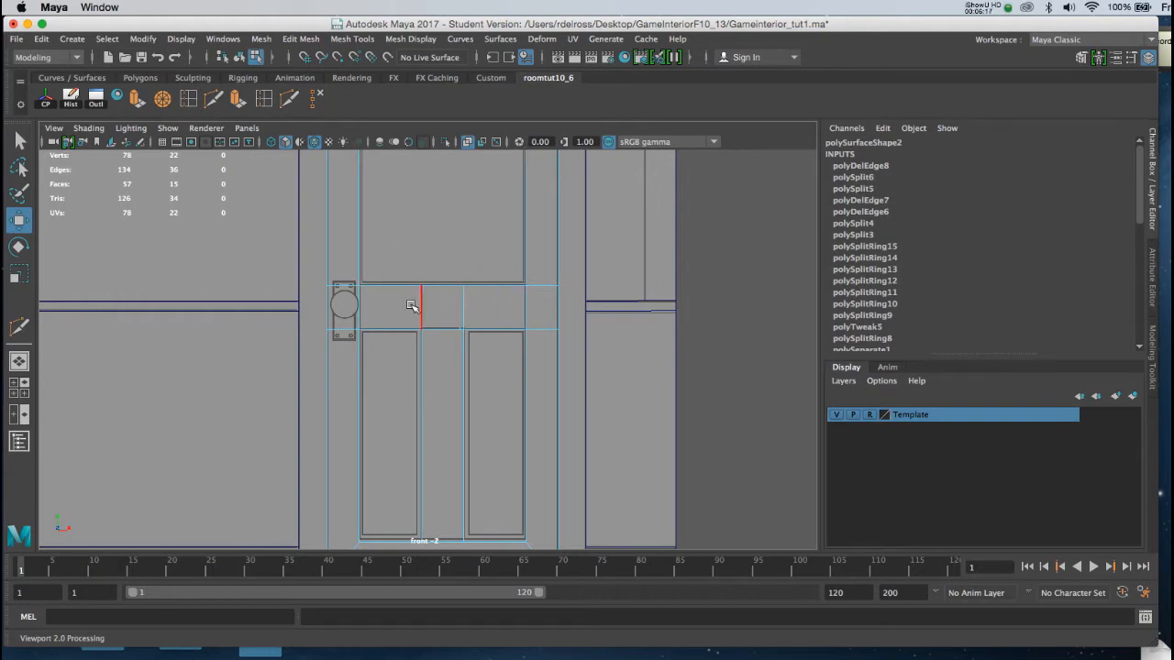
scroll(474, 304, "down", 2)
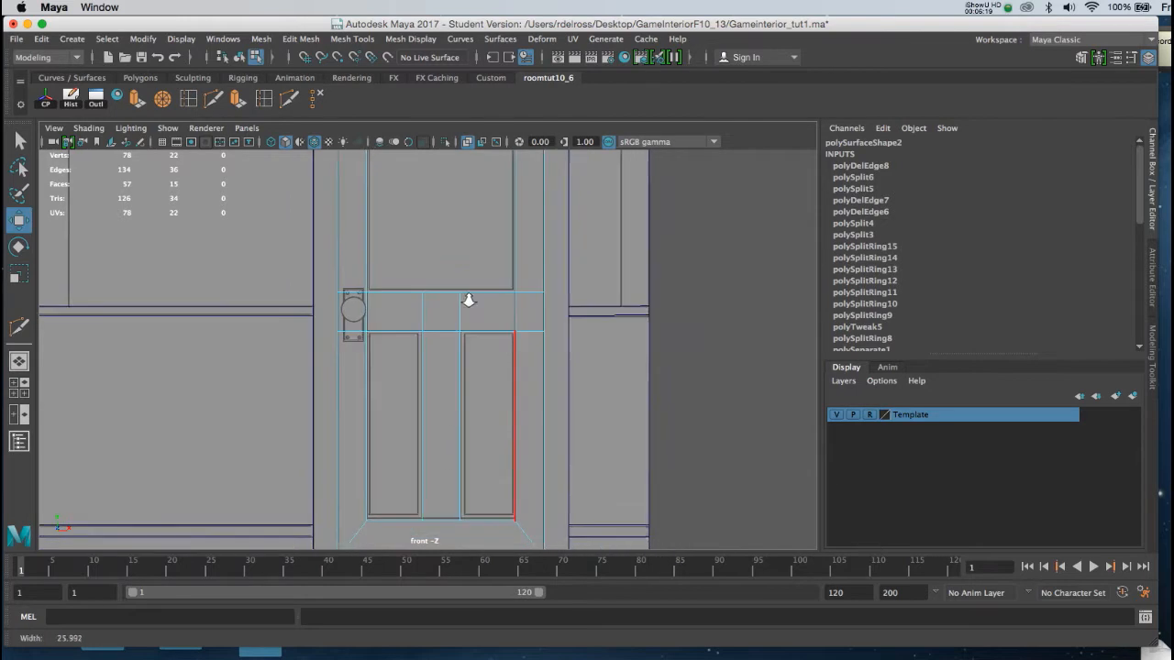
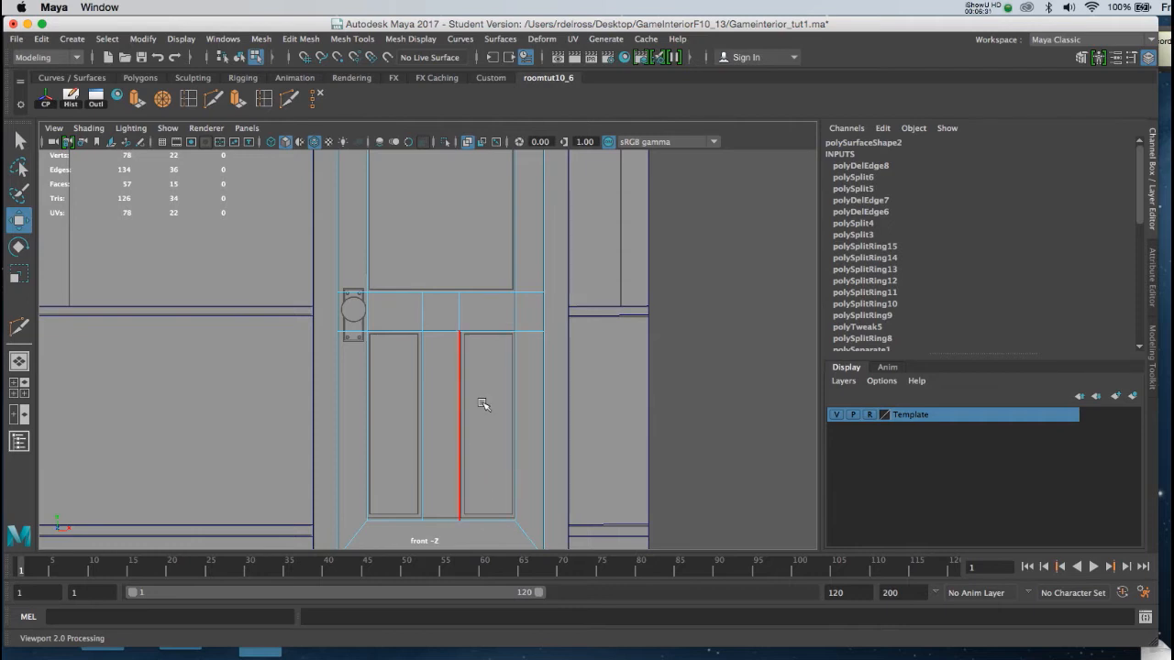
middle_click_drag(485, 426, 491, 339, "alt")
right_click_drag(491, 339, 513, 326, "alt")
middle_click_drag(513, 327, 501, 354, "alt")
right_click_drag(504, 273, 505, 314)
left_click(505, 314)
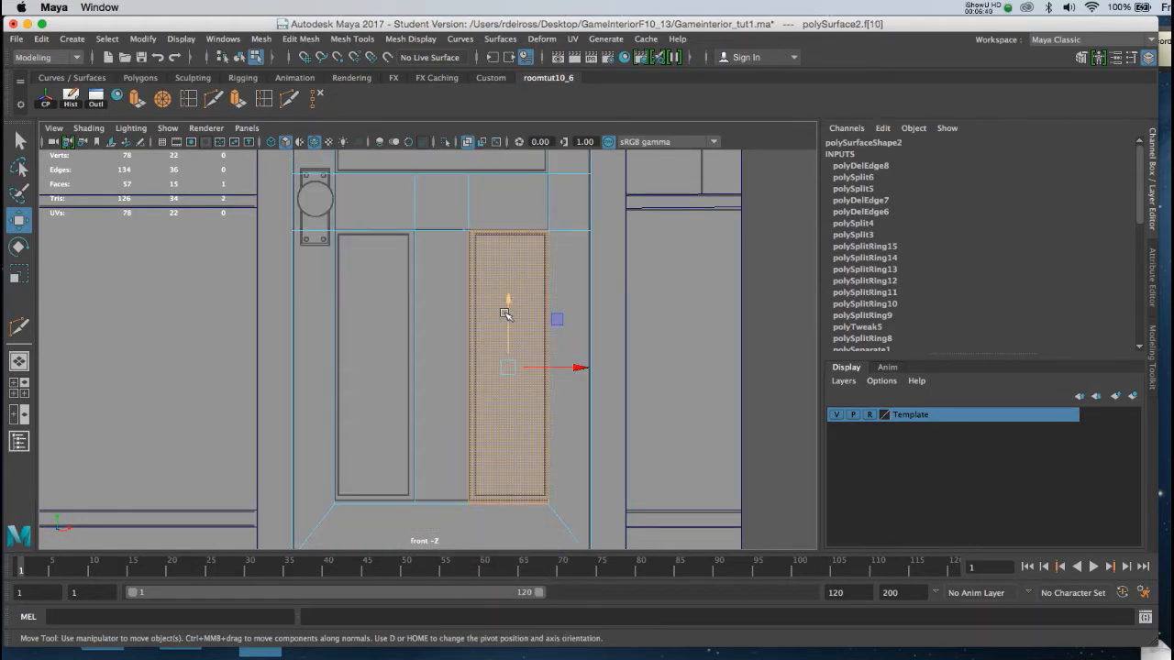
left_click(375, 313)
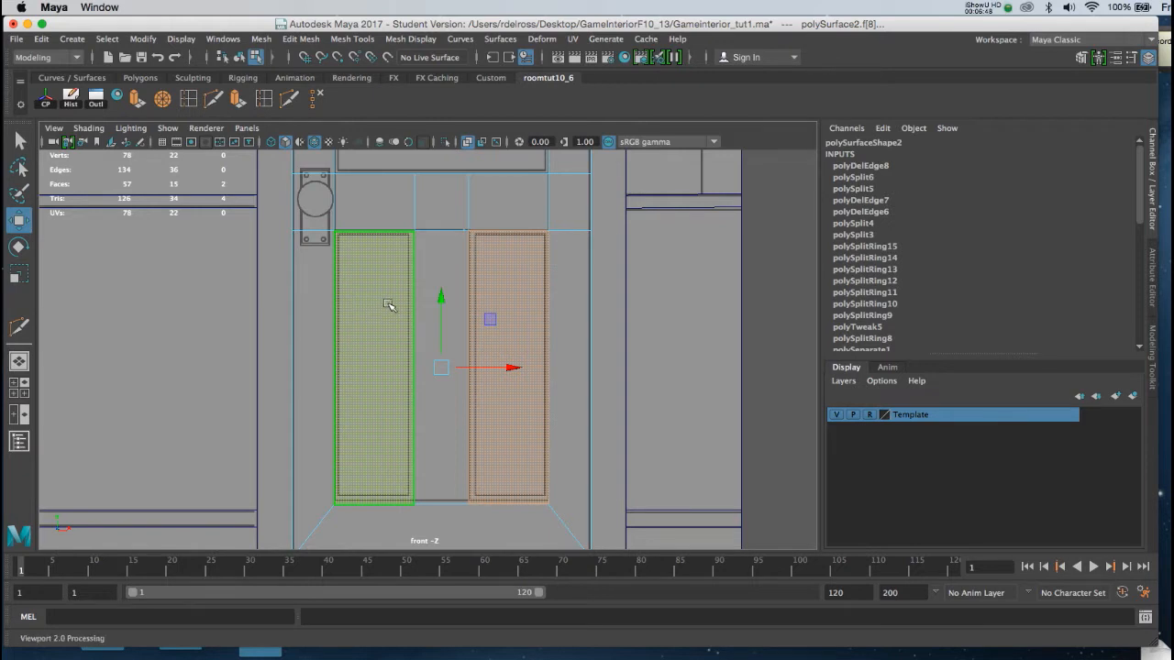
left_click(236, 101)
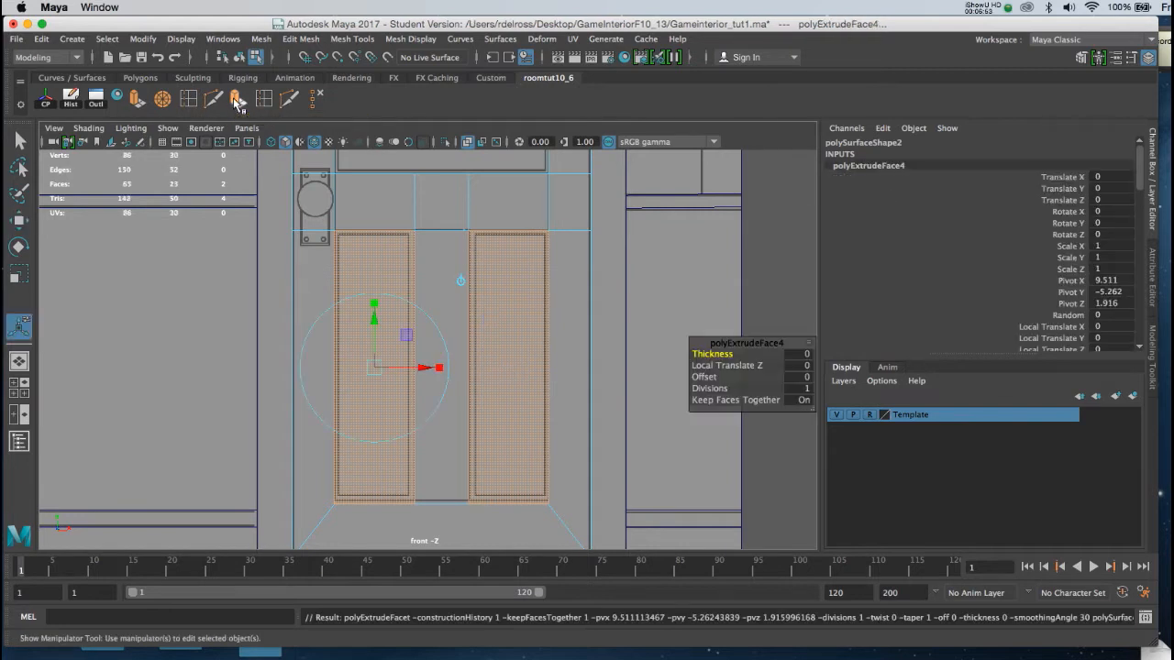
Step: Push the door's two extruded lower panel faces inward and scale them down slightly, and return to object mode
left_click(507, 323, "alt")
key("space")
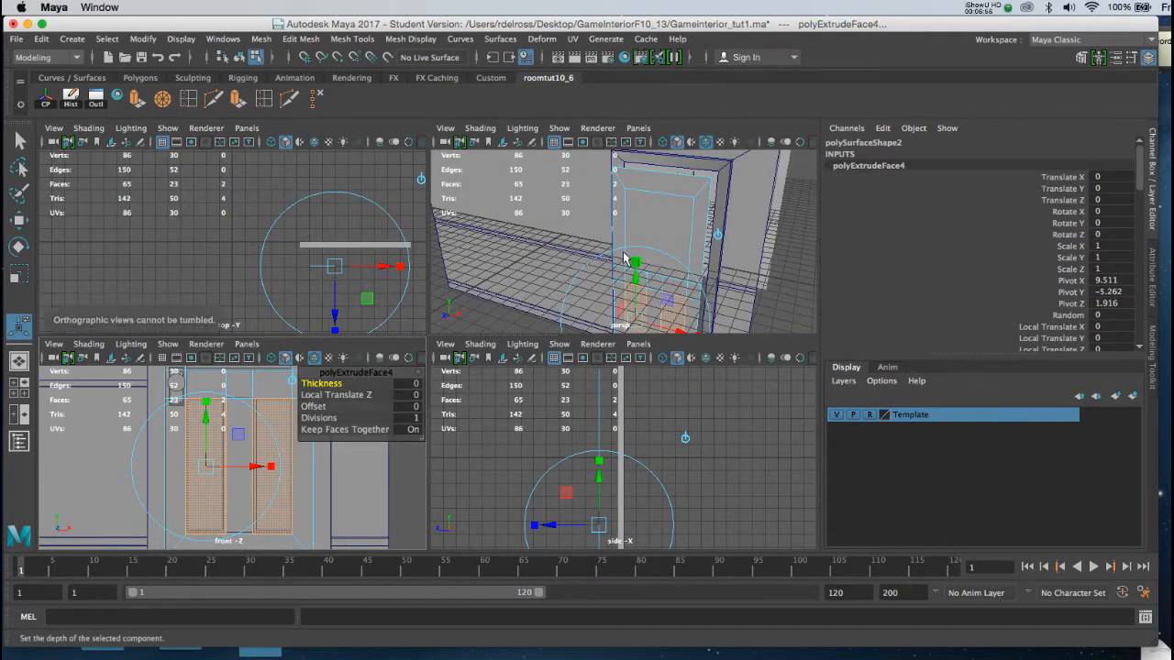
key("space")
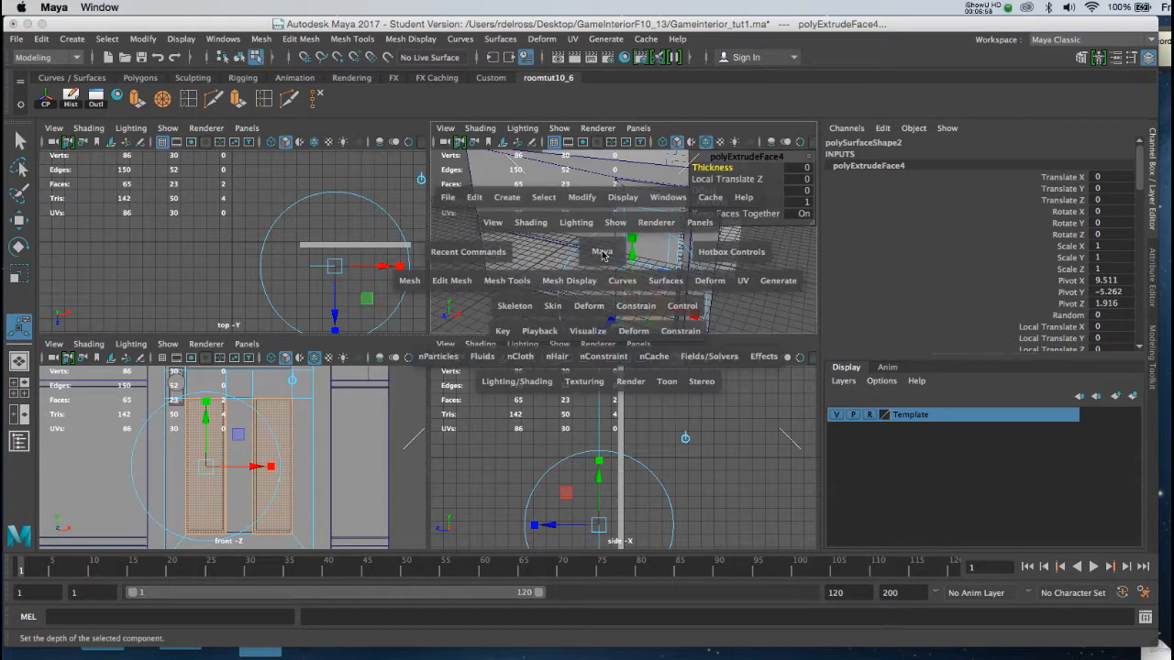
left_click_drag(479, 324, 537, 290, "alt")
right_click_drag(538, 290, 550, 442, "alt")
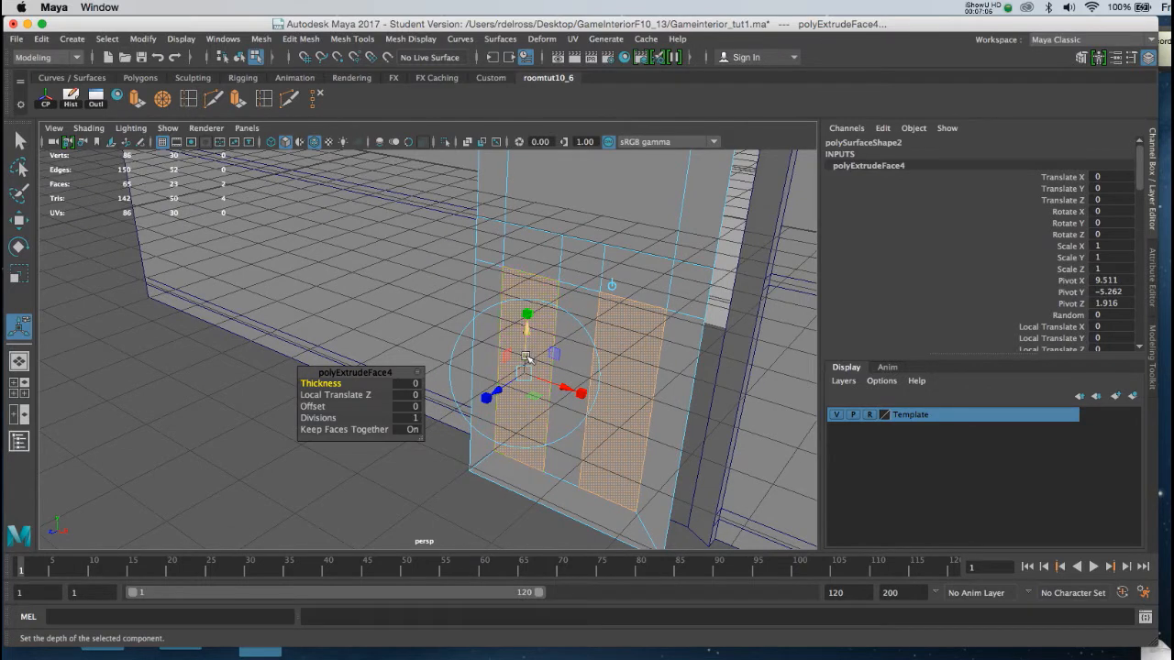
left_click(529, 313)
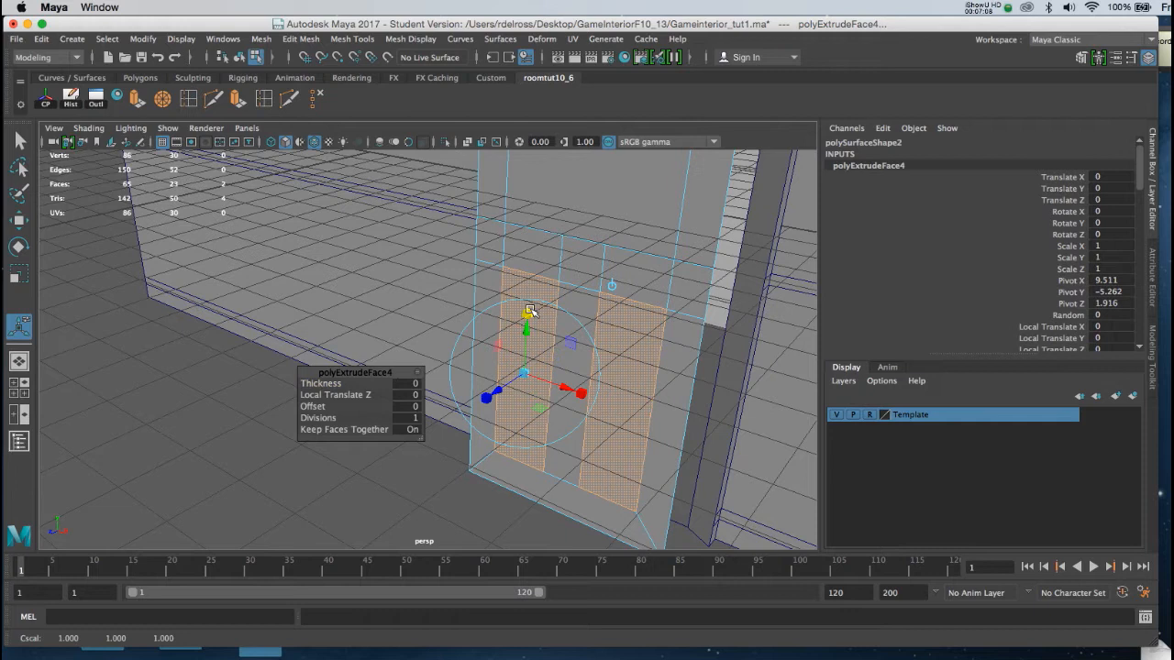
left_click(528, 376)
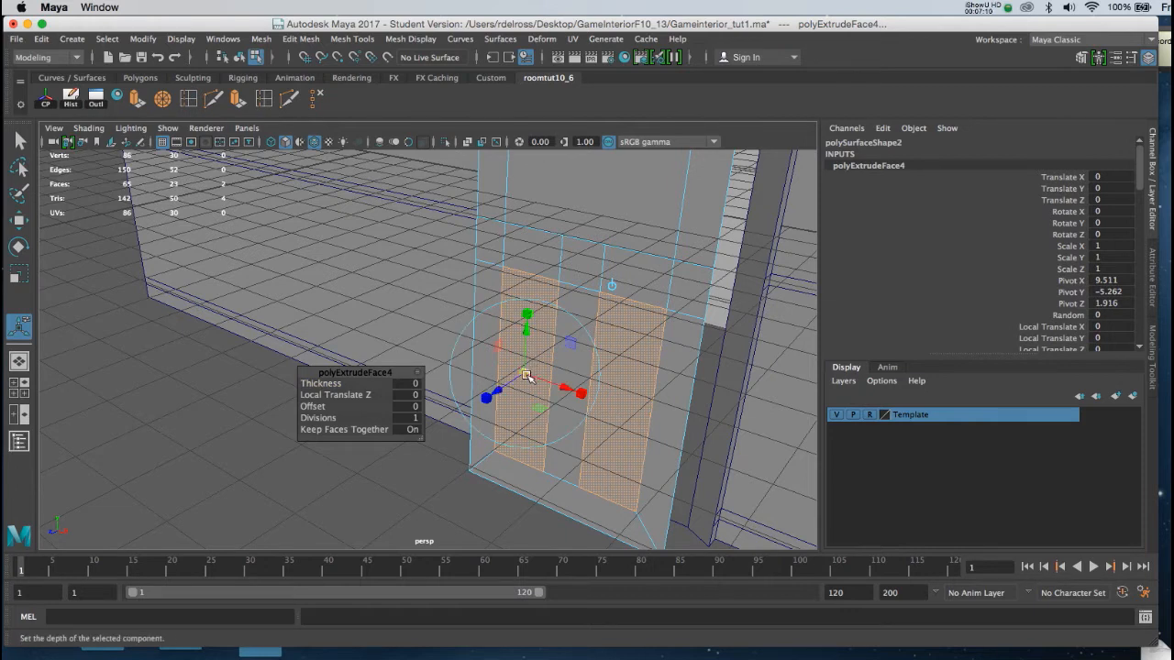
left_click_drag(527, 376, 500, 401)
left_click_drag(499, 401, 574, 419, "alt")
right_click_drag(661, 267, 711, 247)
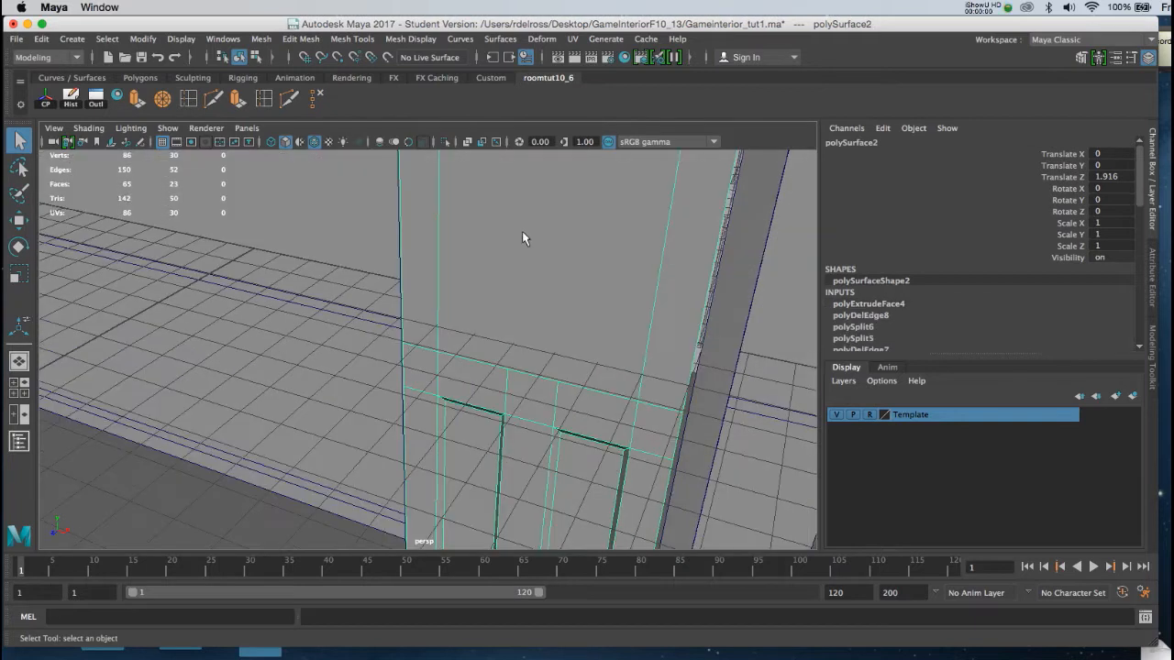
Step: Extrude the door's upper panel face and push it inward to a local translate Z of about -0.255
left_click_drag(522, 231, 532, 224, "alt")
middle_click_drag(533, 223, 526, 274, "alt")
left_click_drag(526, 274, 535, 244, "alt")
right_click_drag(536, 250, 539, 286)
left_click(539, 291)
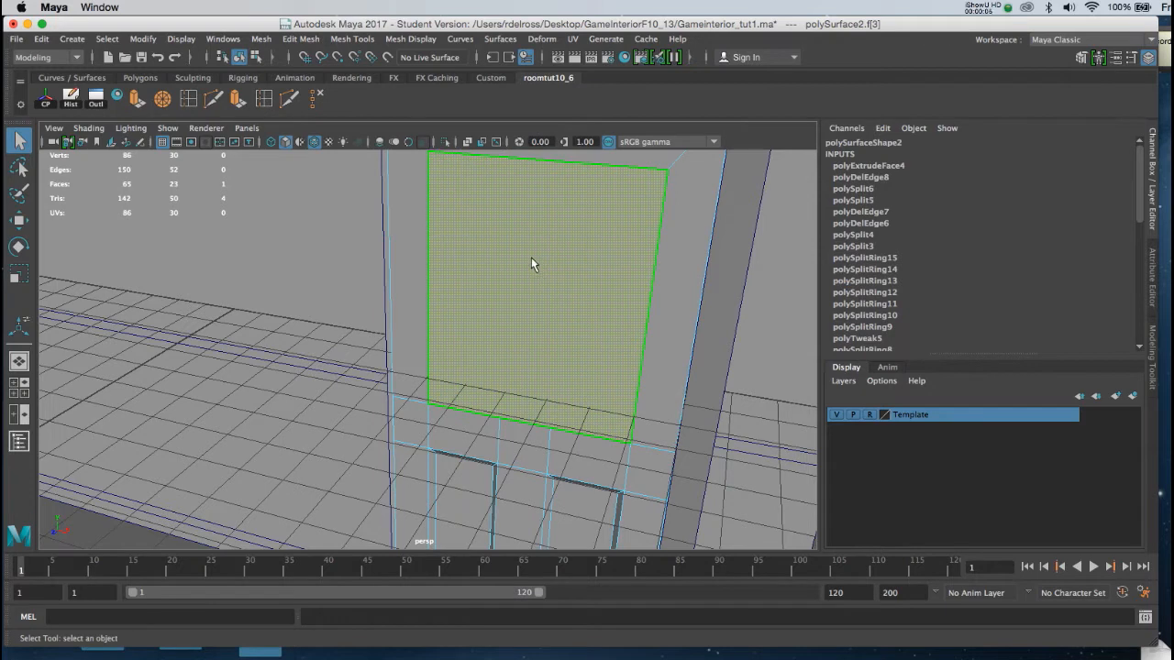
left_click(139, 101)
left_click_drag(246, 184, 537, 305, "alt")
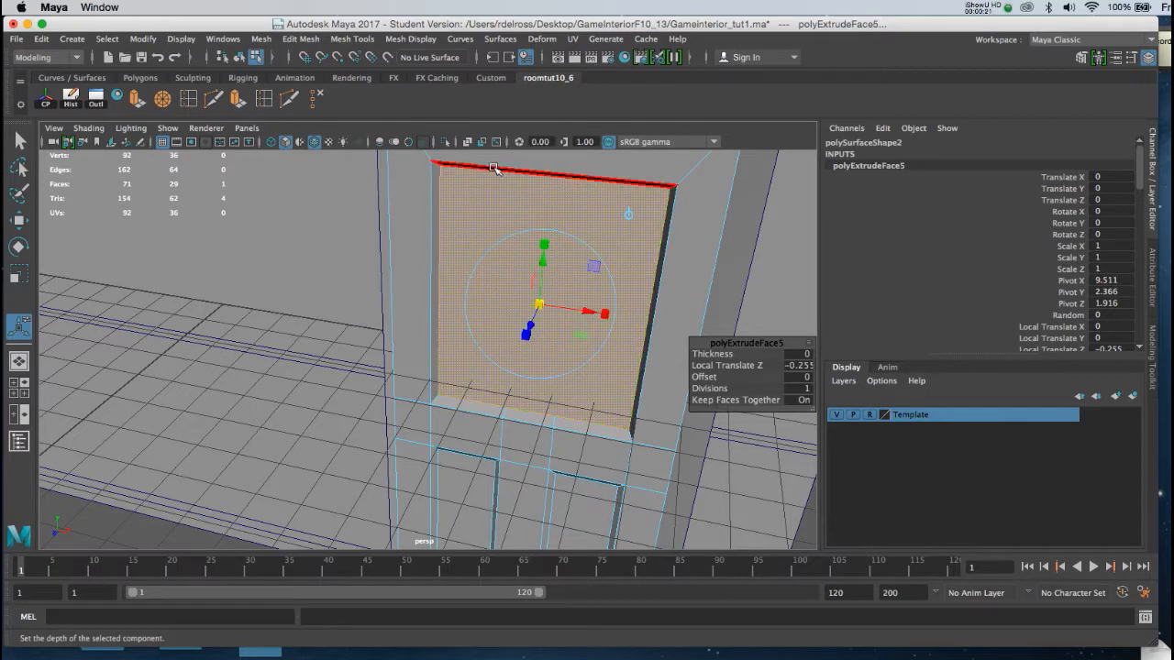
Step: Scale the extruded upper panel face in the front view to fit the template's inner panel outline
key("space")
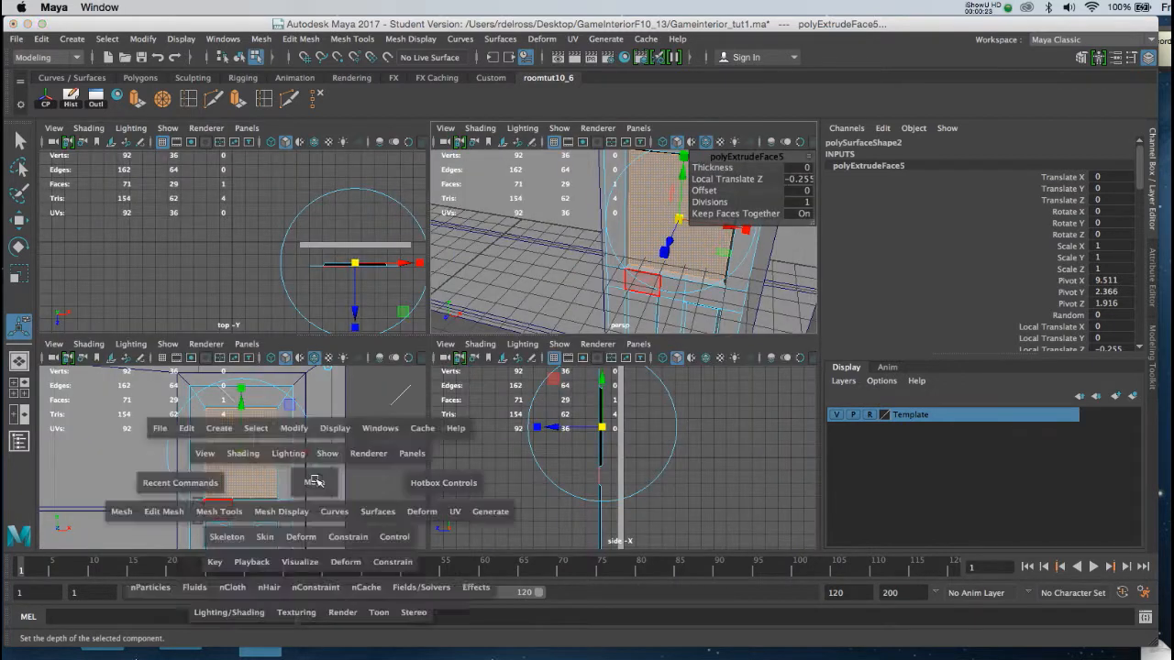
key("space")
key("f")
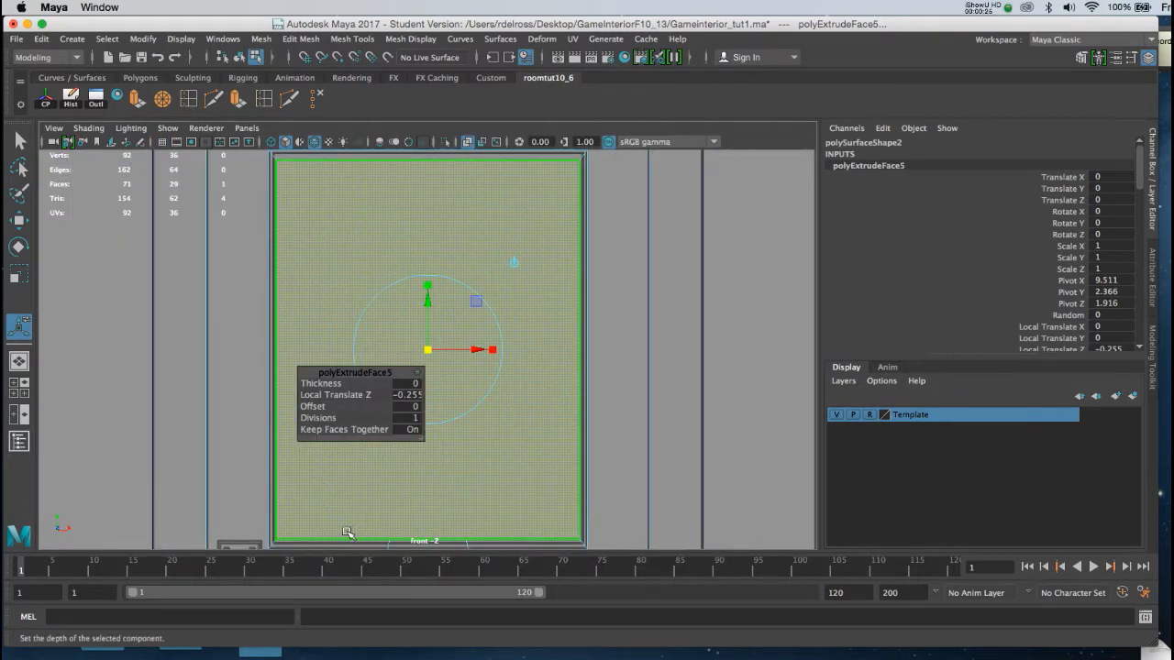
scroll(340, 509, "down", 3)
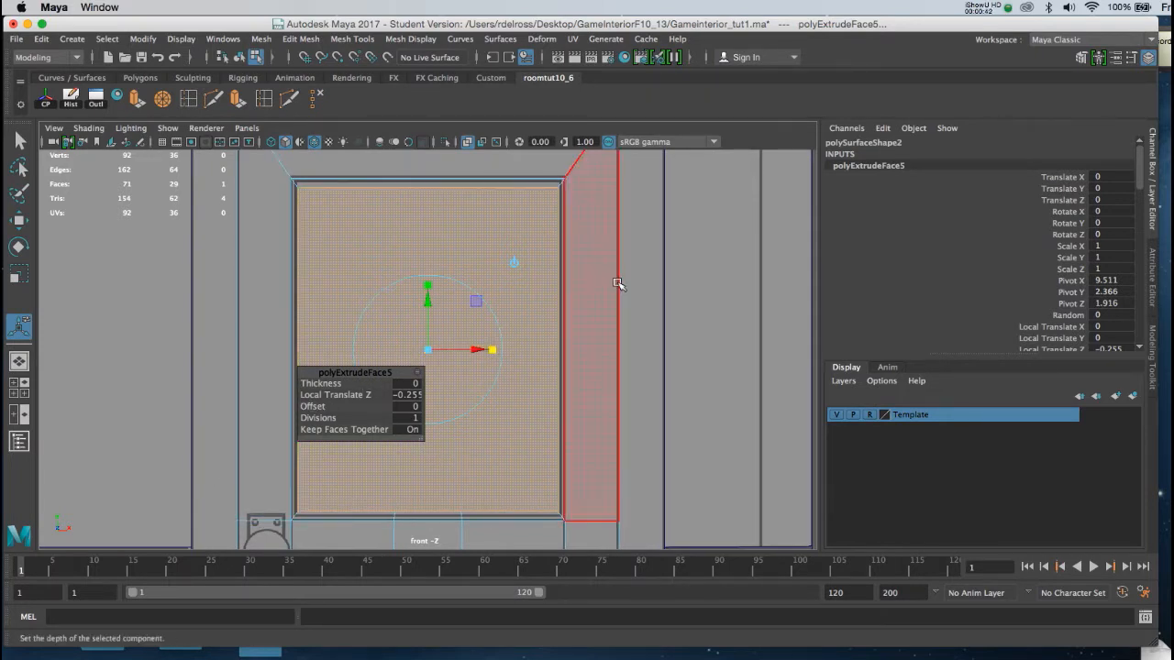
key("space")
key("space")
left_click_drag(637, 220, 584, 266, "alt")
right_click_drag(584, 266, 524, 228, "alt")
Step: Extrude the door's outer border edges backward to give the door thickness, and return to object mode
left_click(979, 7)
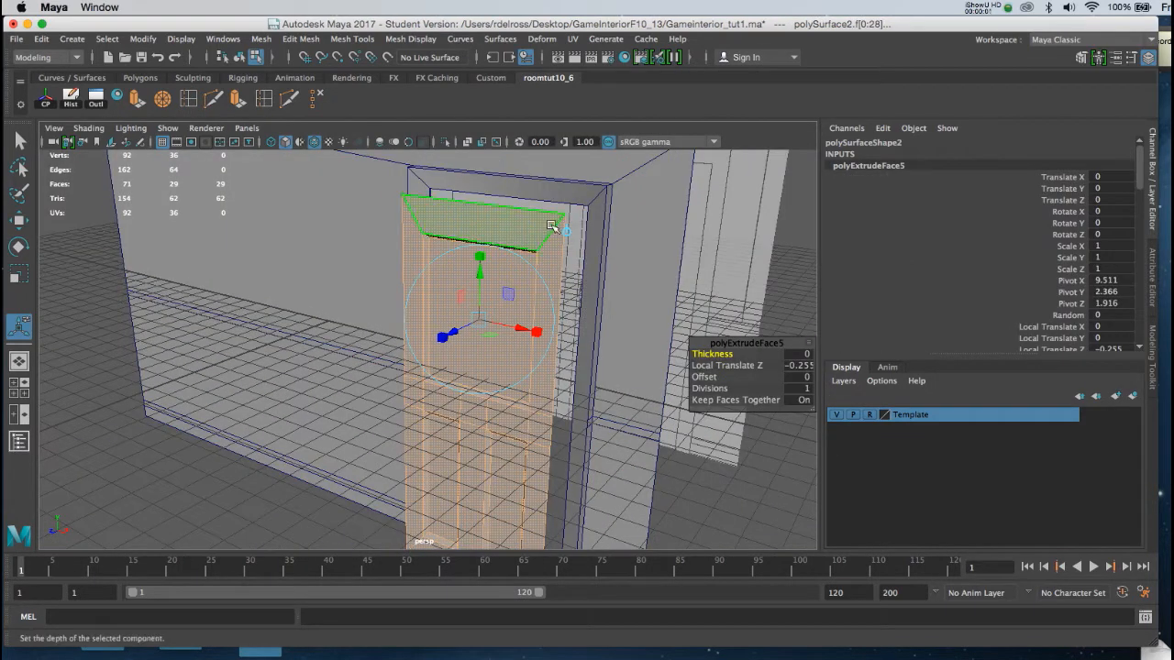
left_click_drag(552, 226, 534, 269, "alt")
right_click(534, 269)
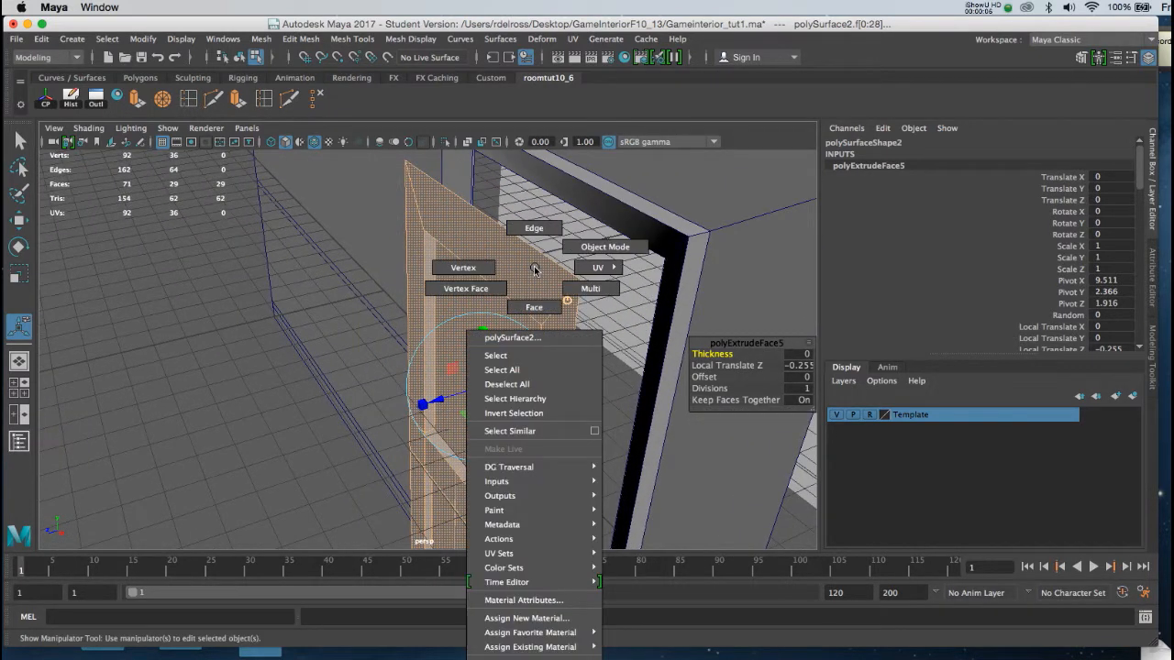
left_click(541, 234)
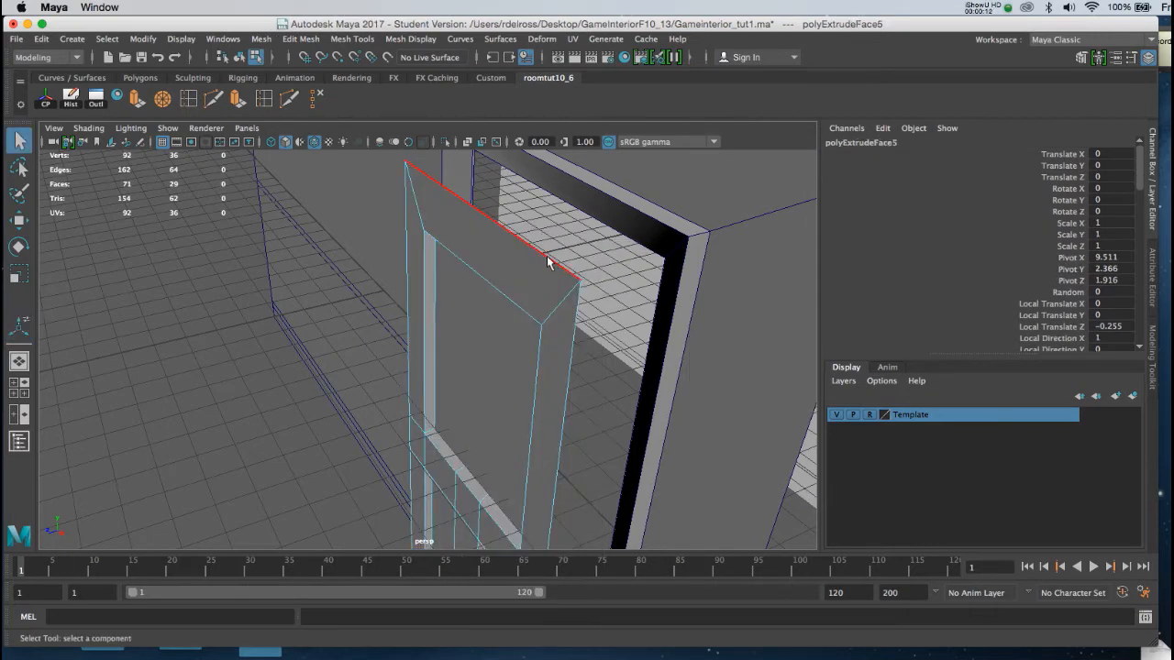
double_click(546, 262)
left_click_drag(545, 265, 513, 221, "alt")
middle_click_drag(522, 422, 533, 278, "alt")
left_click_drag(532, 278, 592, 273, "alt")
middle_click_drag(522, 219, 526, 232, "alt")
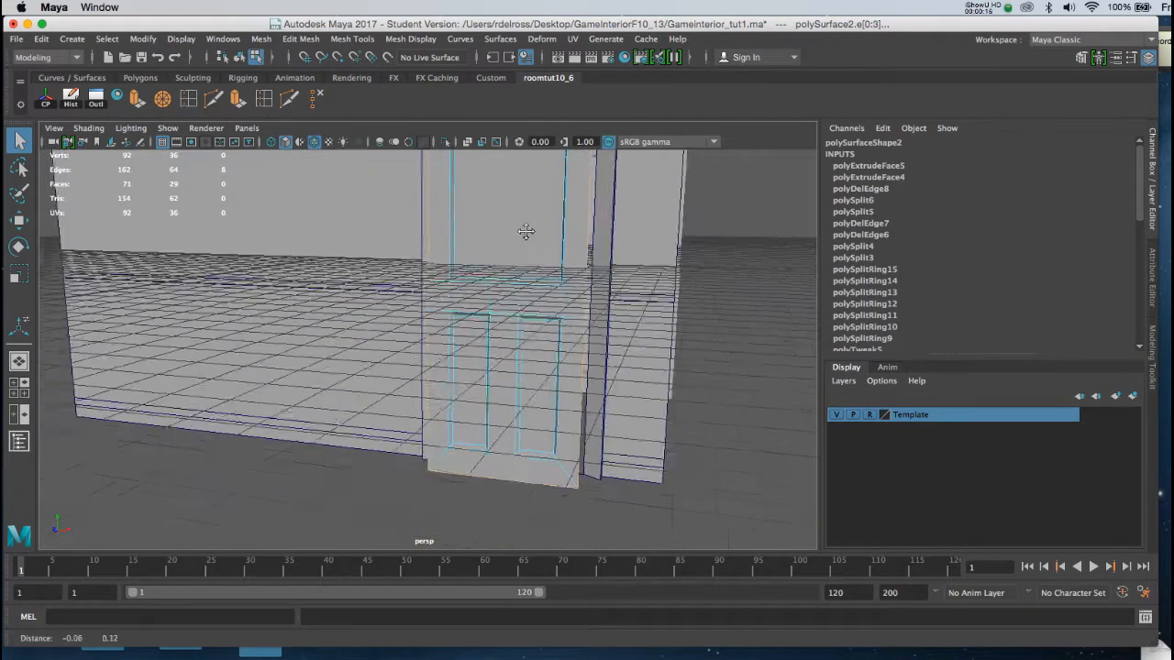
left_click_drag(525, 231, 501, 318, "alt")
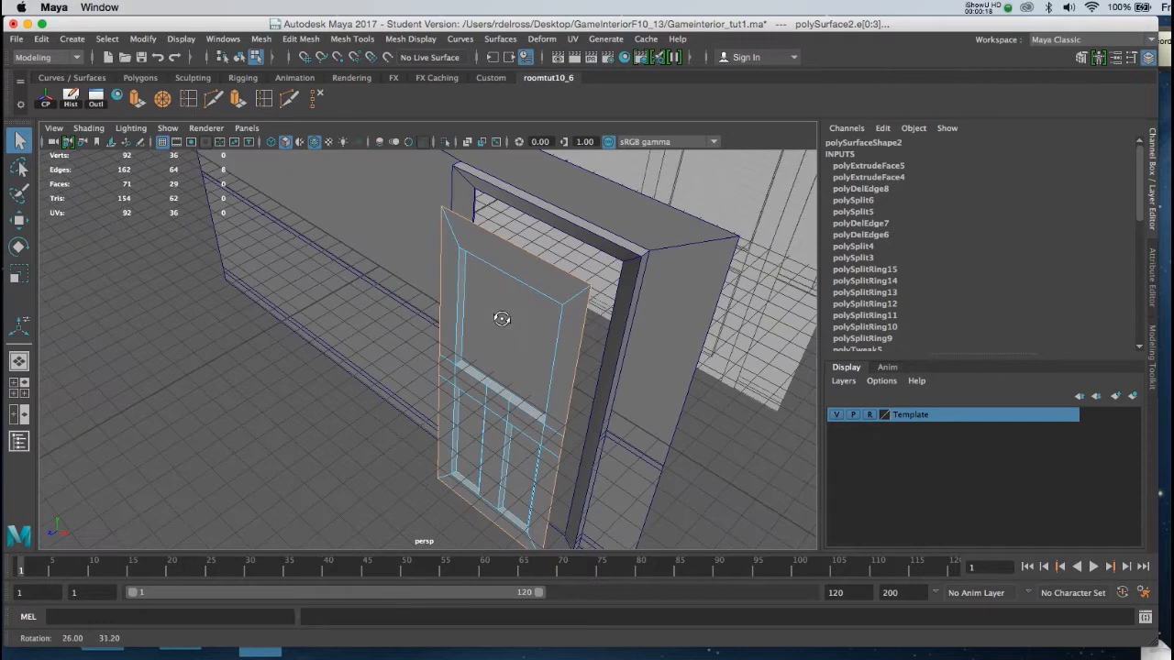
left_click(236, 99)
mouse_move(546, 396)
left_mouse_down()
mouse_move(556, 391)
mouse_move(542, 412)
mouse_move(497, 367)
mouse_move(567, 390)
left_mouse_up()
right_click_drag(526, 282, 594, 258)
key("w")
left_click_drag(486, 268, 581, 328, "alt")
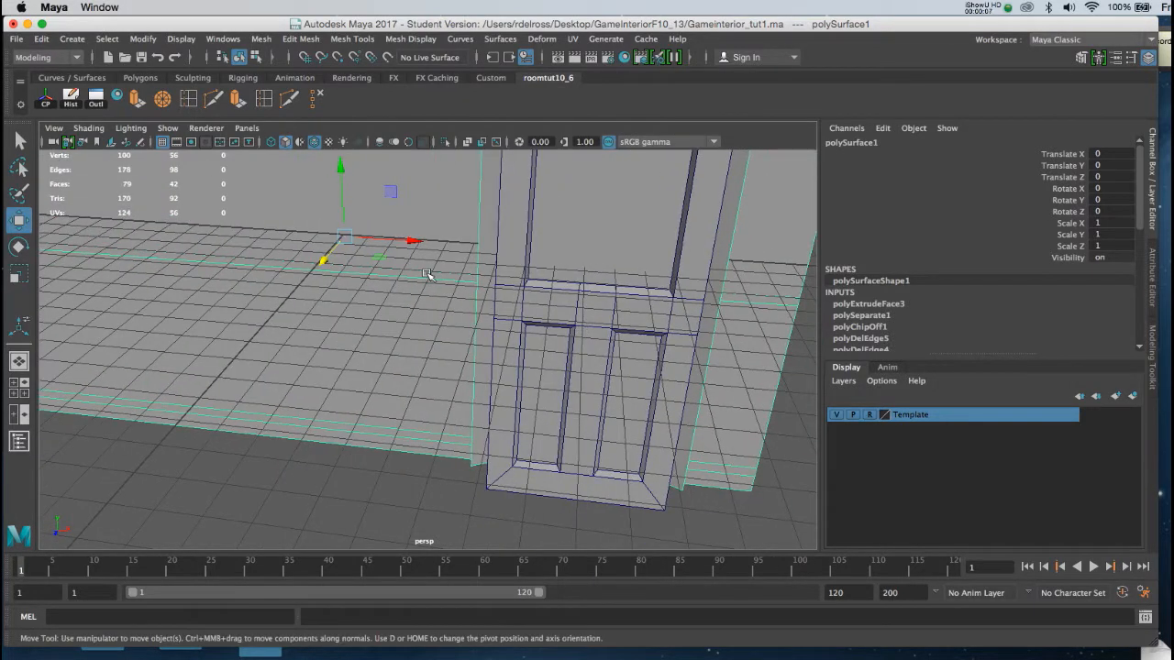
Step: Extrude the wall's narrow horizontal rail faces on both sides of the door outward to a local translate Z of about 0.482
left_click_drag(446, 298, 444, 259, "alt")
key("space")
key("space")
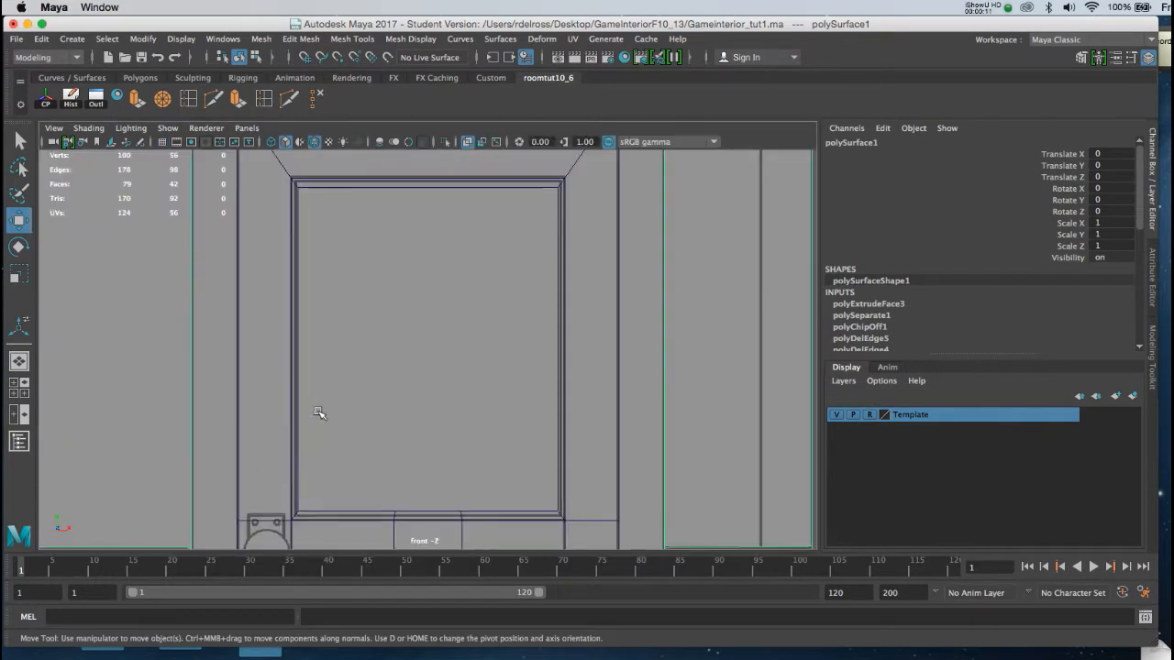
right_click_drag(394, 459, 336, 400, "alt")
middle_click_drag(335, 401, 495, 306, "alt")
right_click_drag(314, 337, 422, 400, "alt")
left_click(365, 382)
left_click(365, 381)
right_click_drag(460, 342, 471, 331, "alt")
middle_click_drag(471, 331, 282, 331, "alt")
left_click(597, 376, "shift")
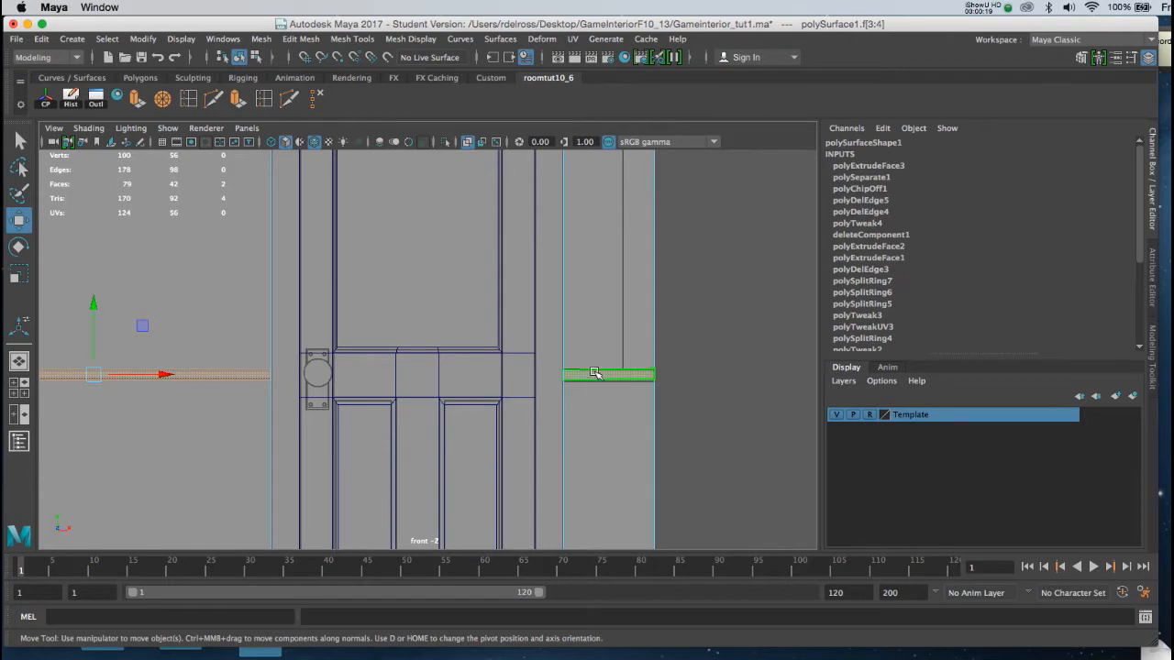
key("space")
key("space")
left_click_drag(681, 241, 545, 258, "alt")
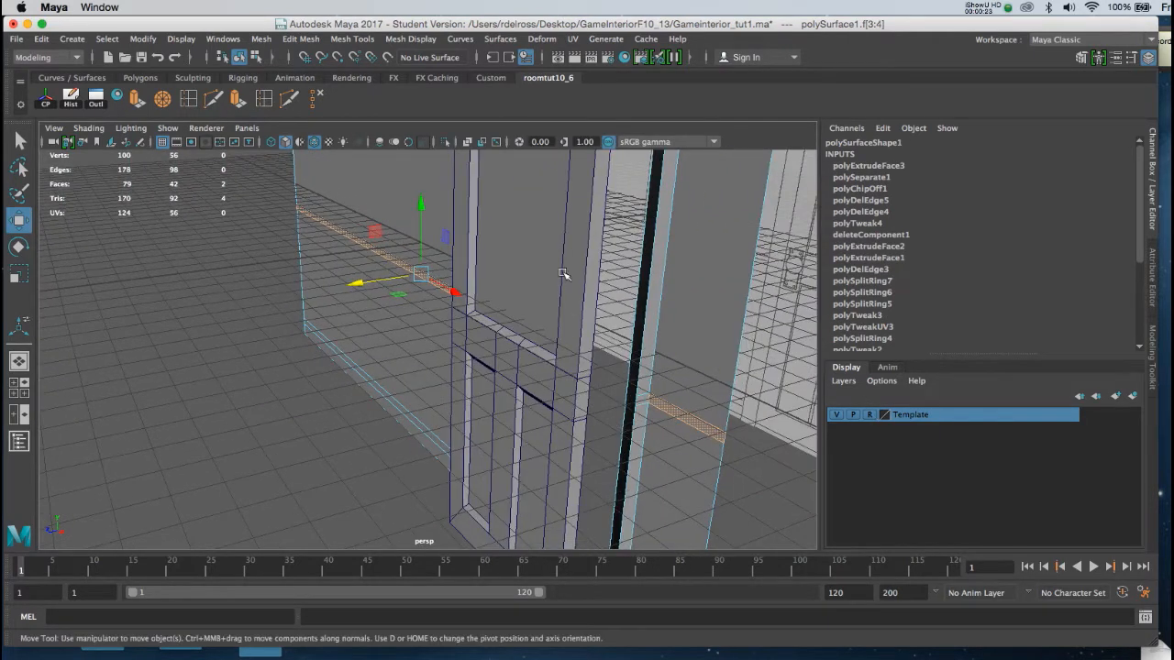
left_click(238, 99)
left_click_drag(324, 254, 314, 252)
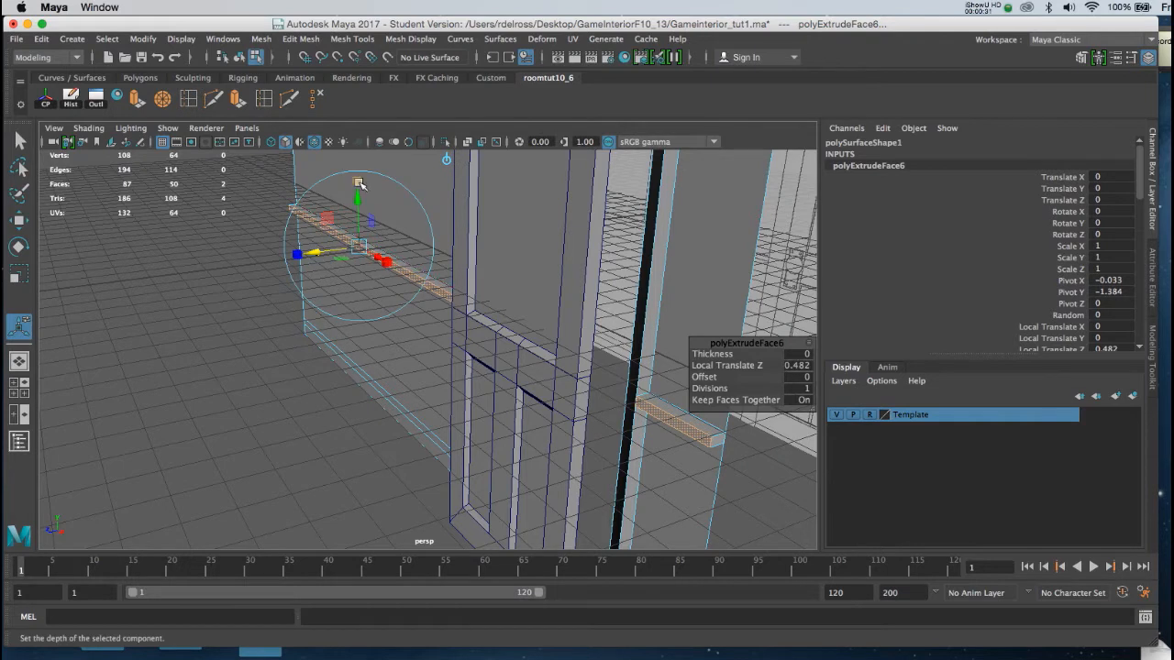
Step: Scale the extruded rail faces down vertically, reduce their local translate Z to about 0.268, and return to object mode
left_click_drag(357, 182, 357, 182)
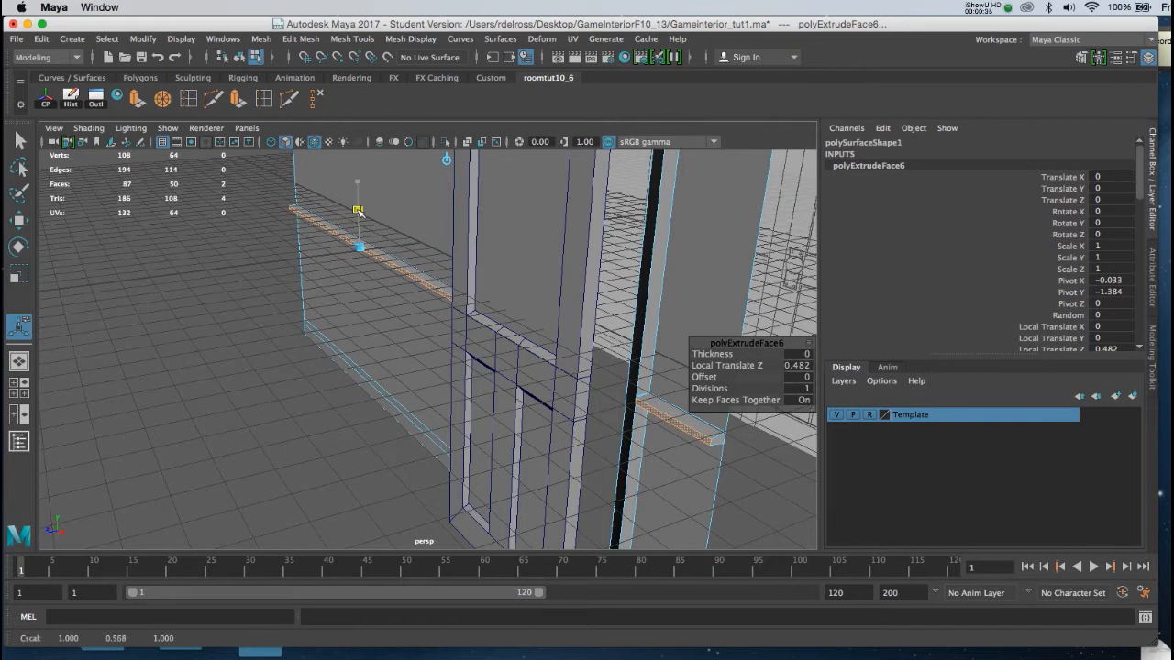
left_click_drag(357, 212, 355, 220)
left_click_drag(324, 256, 316, 254)
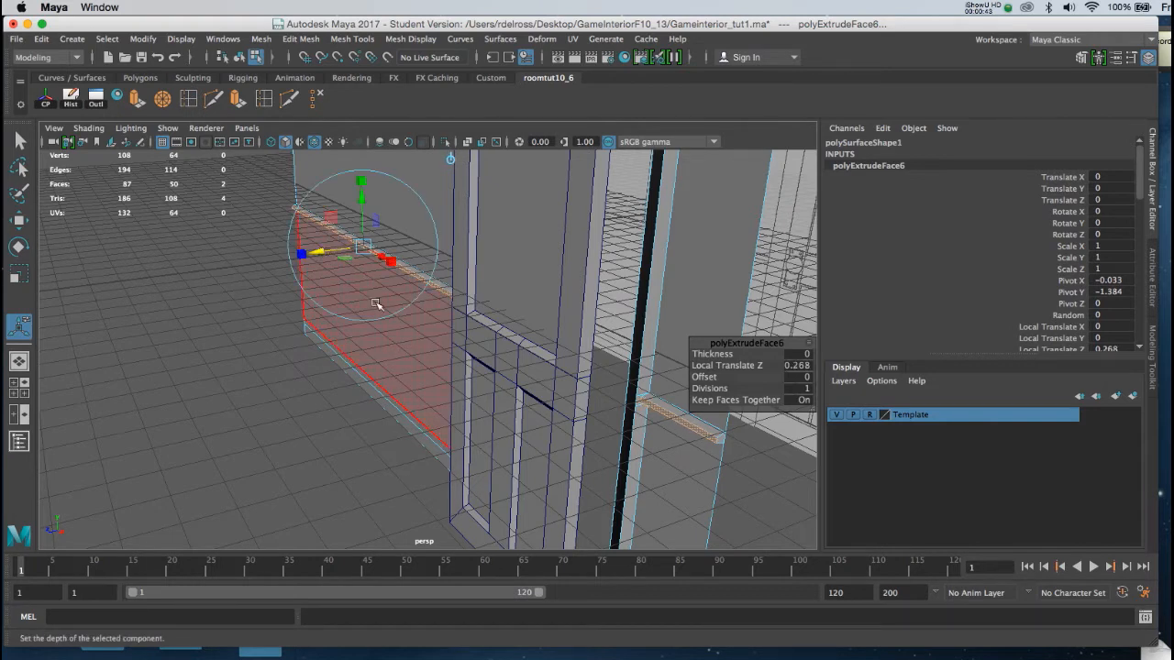
left_click_drag(383, 324, 344, 240, "alt")
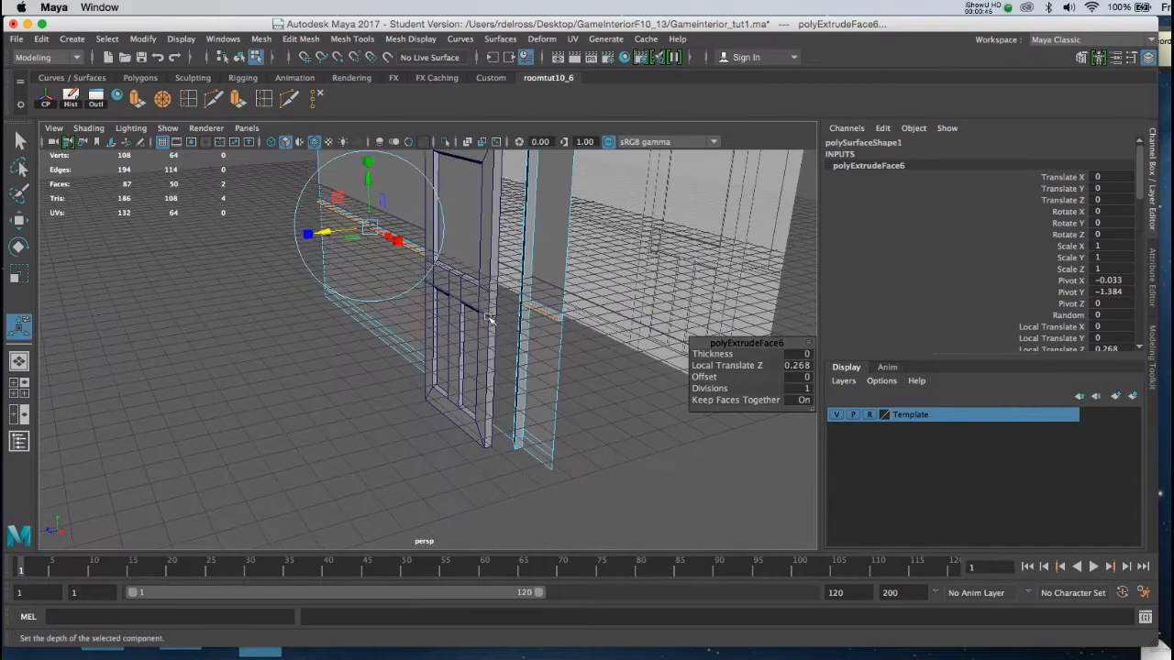
right_click_drag(543, 313, 581, 294)
Step: Extrude the four baseboard faces on both sides of the door outward to a local translate Z of about 0.337
left_click_drag(545, 376, 365, 289, "alt")
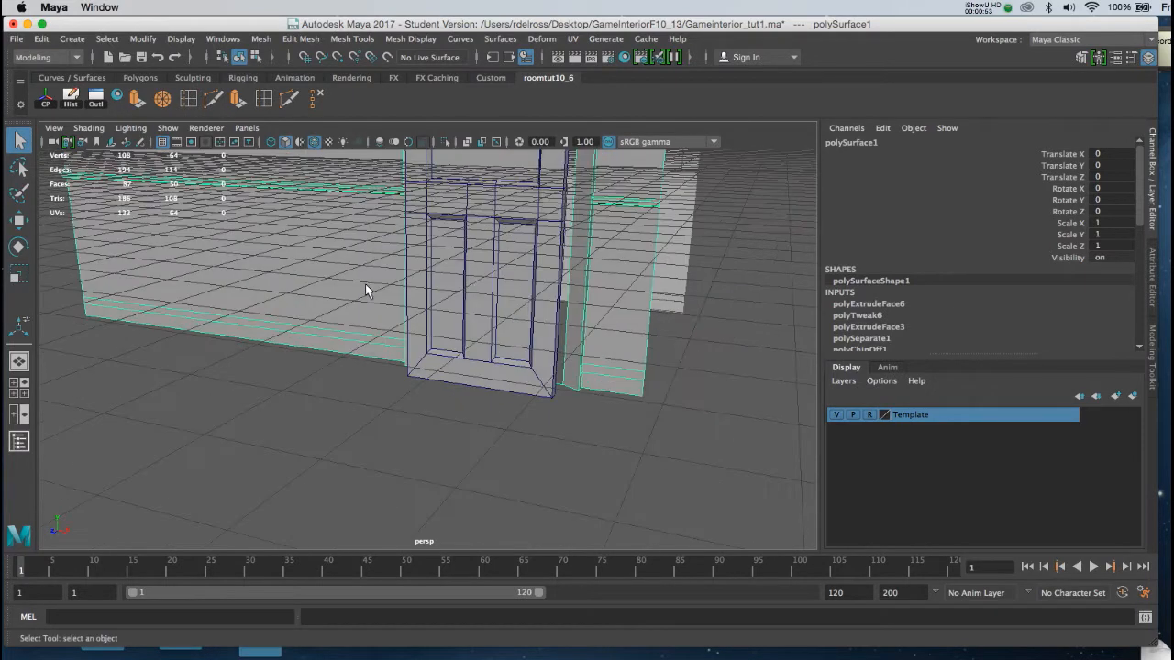
left_click_drag(472, 284, 365, 298, "alt")
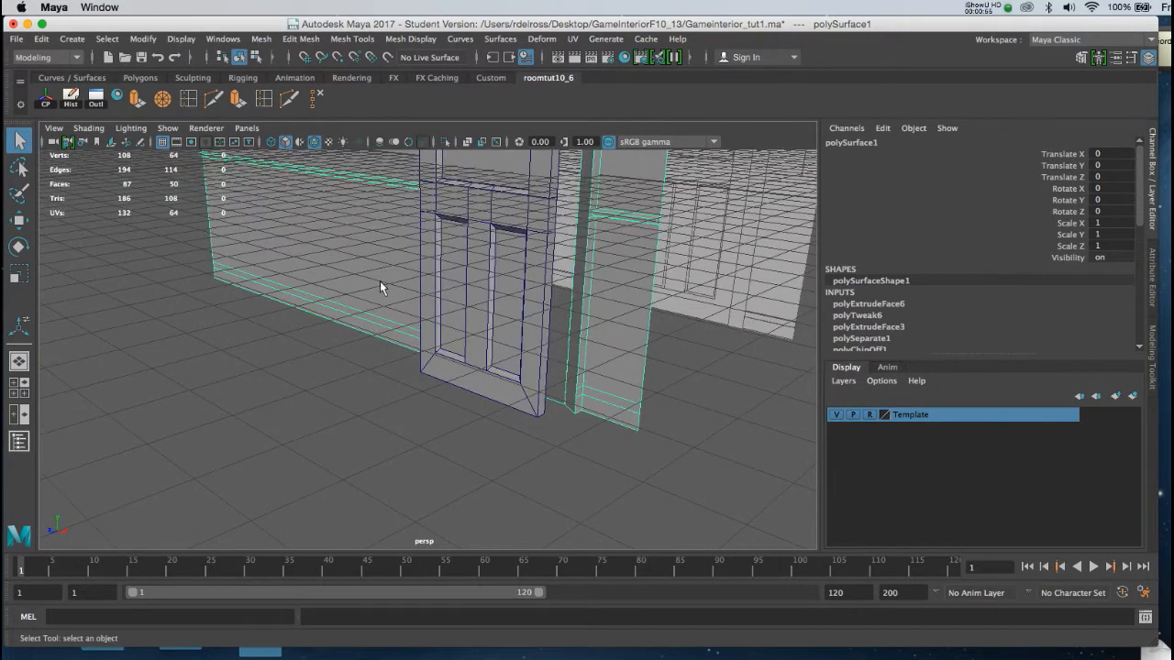
right_click(380, 288)
left_click(379, 322)
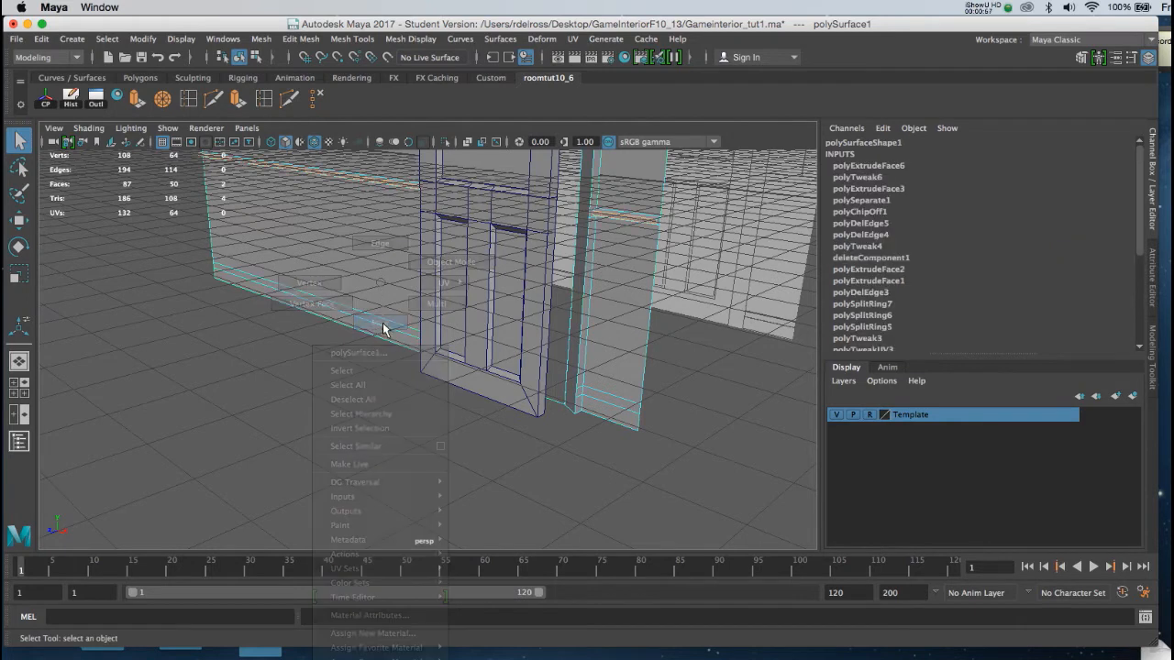
left_click(386, 340)
left_click(386, 339, "shift")
left_click(612, 415, "shift")
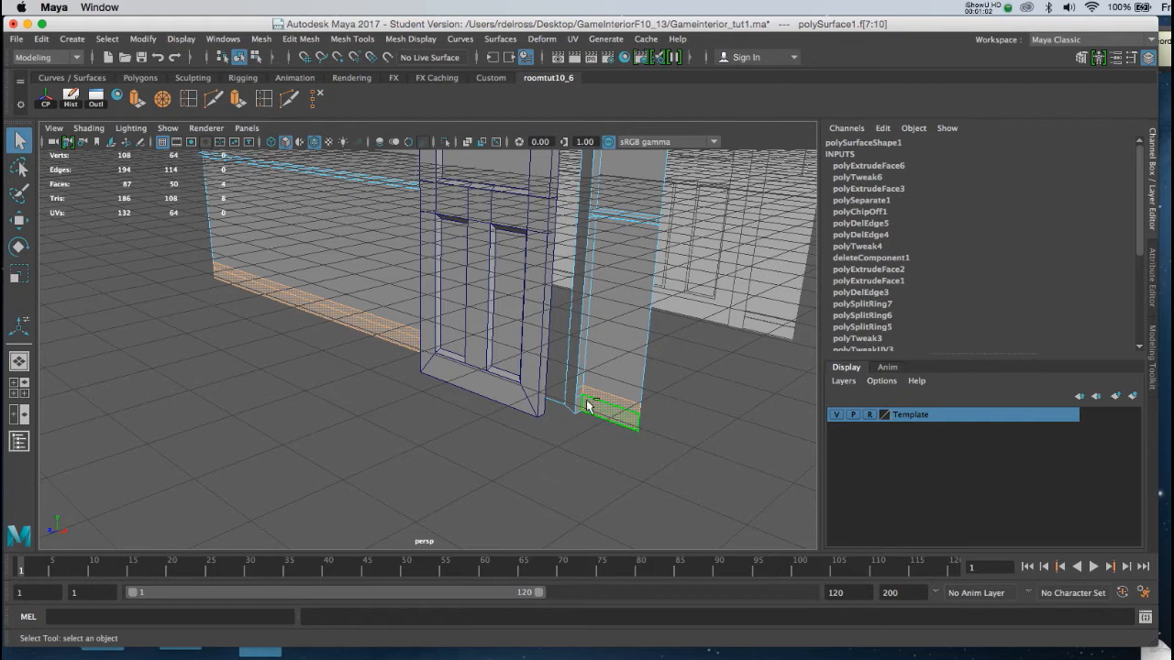
left_click(236, 110)
left_click_drag(337, 275, 312, 278, "alt")
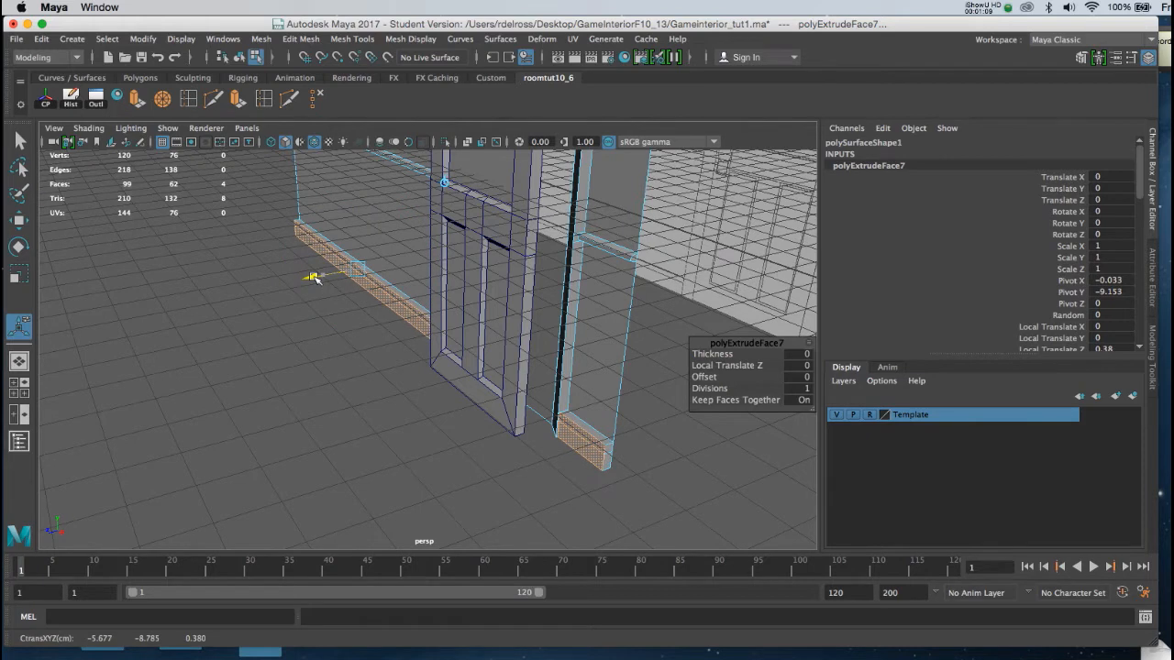
left_click_drag(316, 277, 315, 276)
left_click_drag(561, 423, 589, 341, "alt")
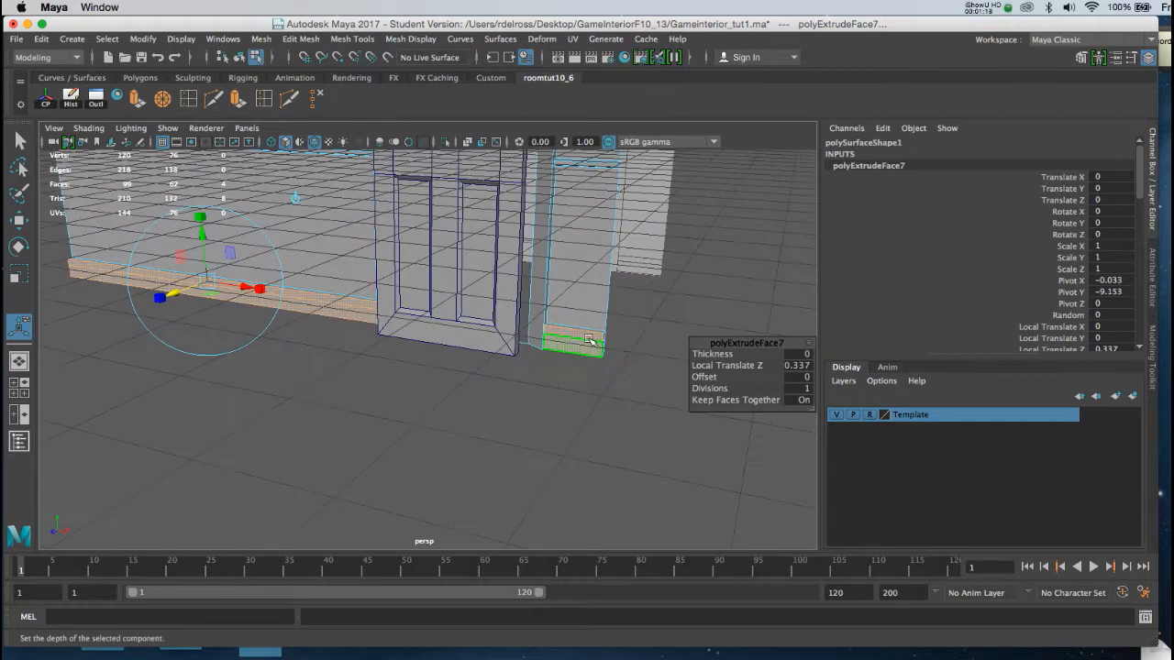
Step: In edge mode, move the middle horizontal edges of both baseboard sections back toward the wall
right_click_drag(351, 309, 346, 271)
left_click(349, 310)
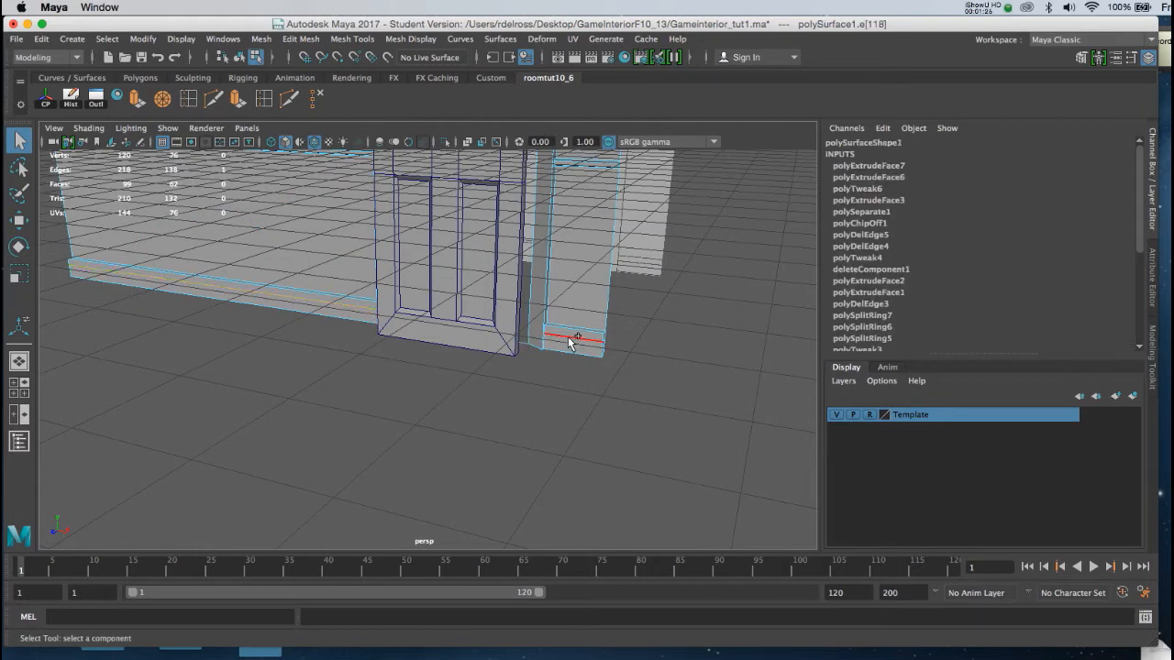
left_click_drag(571, 339, 474, 393, "alt")
key("w")
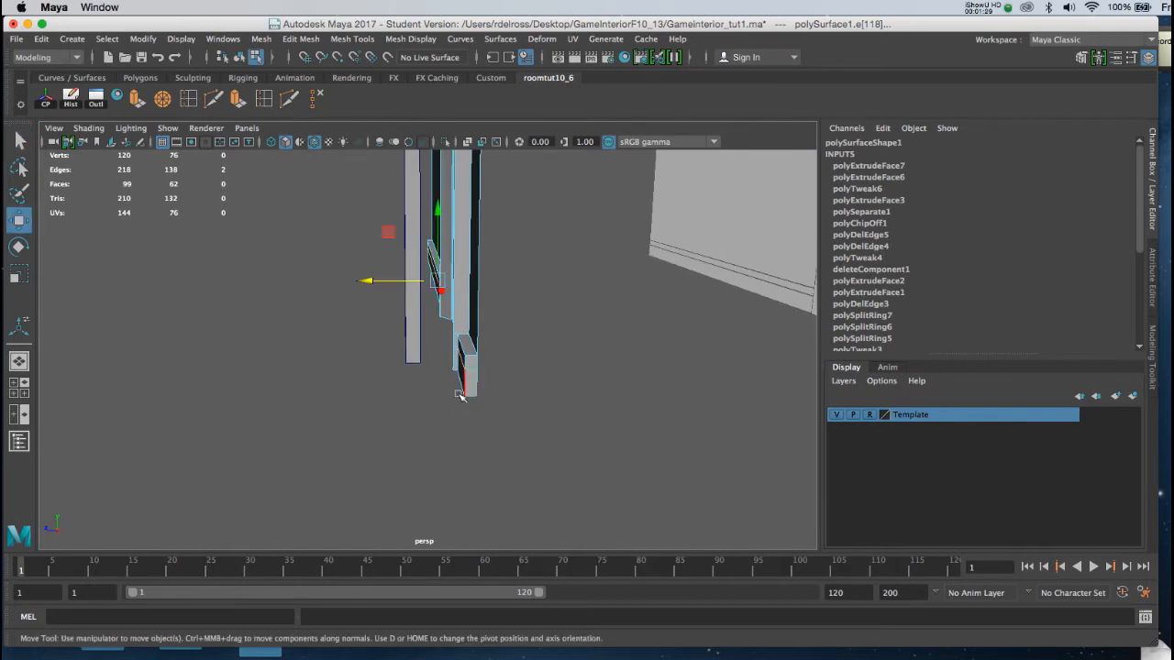
left_click_drag(393, 280, 490, 303)
Step: Move the top front edges of both baseboard sections back toward the wall to slope the profile
left_click(360, 287)
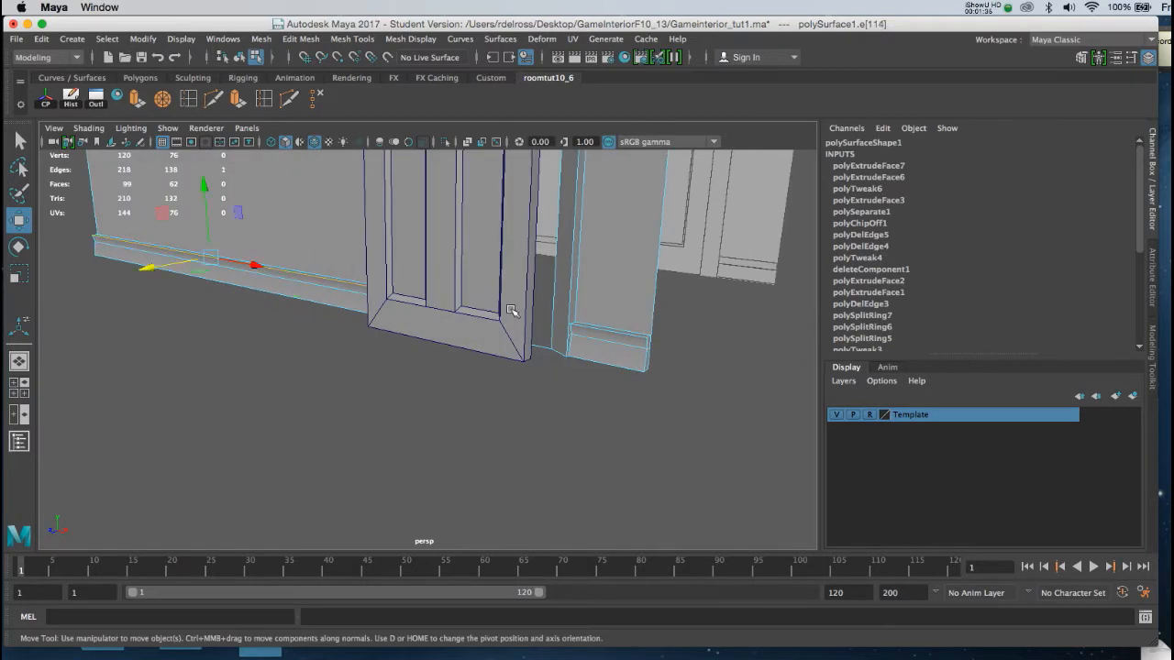
left_click(605, 332, "shift")
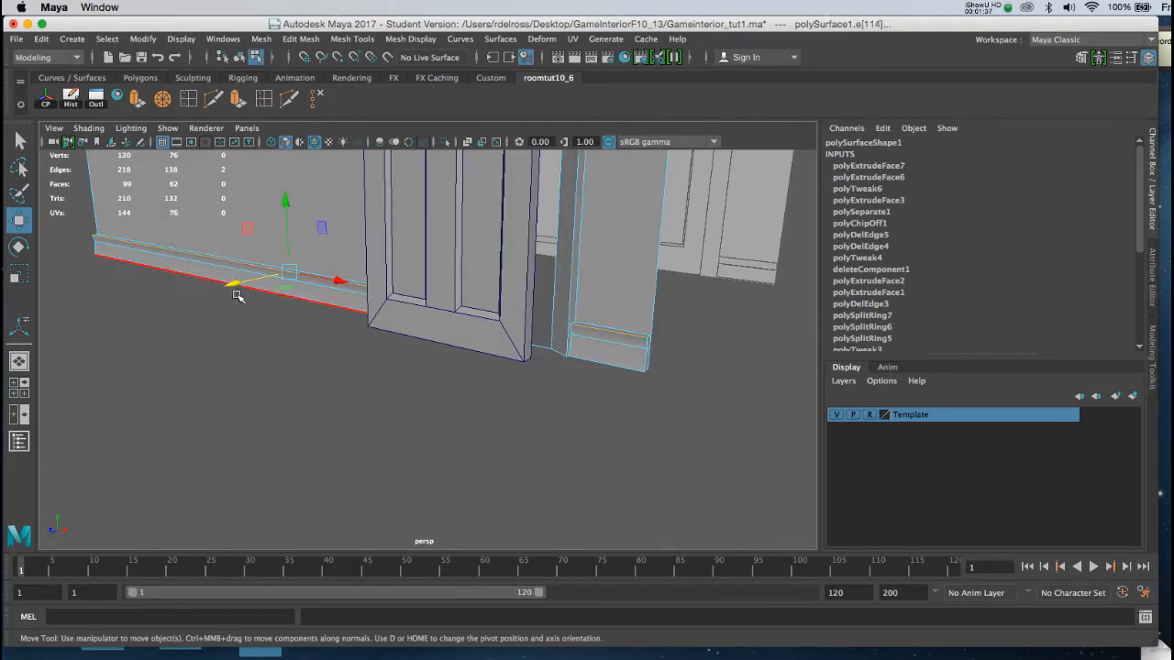
left_click_drag(235, 284, 234, 284)
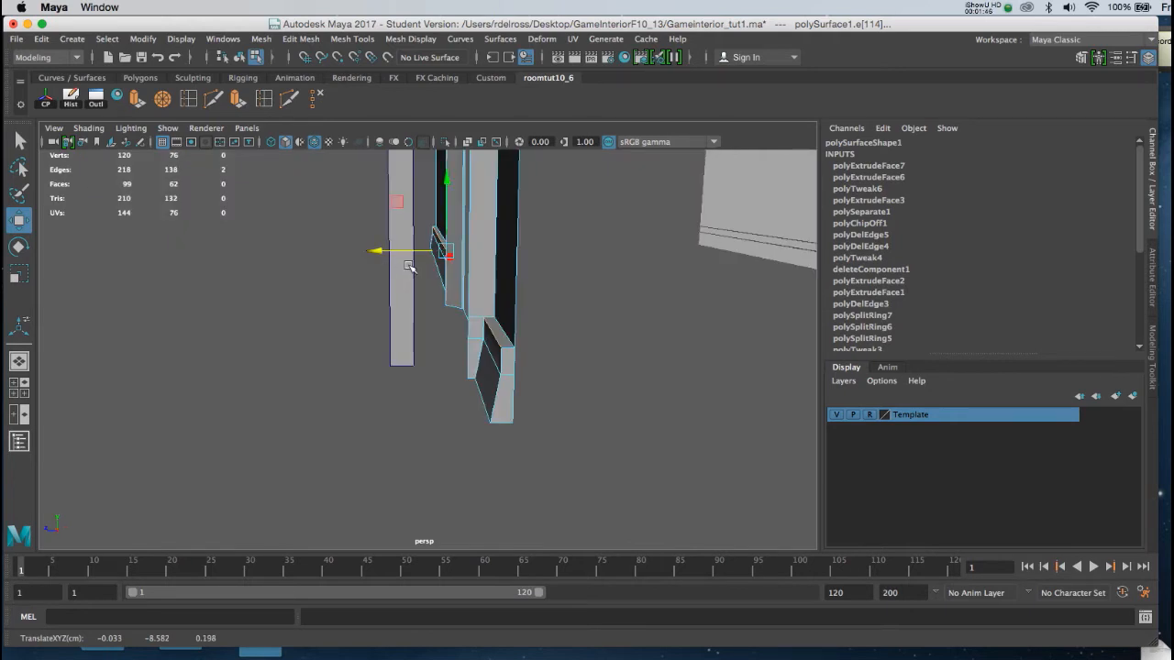
Step: In face mode, delete the two end-cap faces at the outer end of the short baseboard section beside the door
left_click_drag(410, 266, 474, 328, "alt")
right_click_drag(474, 330, 516, 496, "alt")
right_click_drag(532, 421, 503, 394, "alt")
left_click_drag(503, 395, 467, 431, "alt")
left_click_drag(407, 377, 440, 354, "alt")
right_click_drag(440, 354, 428, 352, "alt")
left_click_drag(429, 352, 597, 384, "alt")
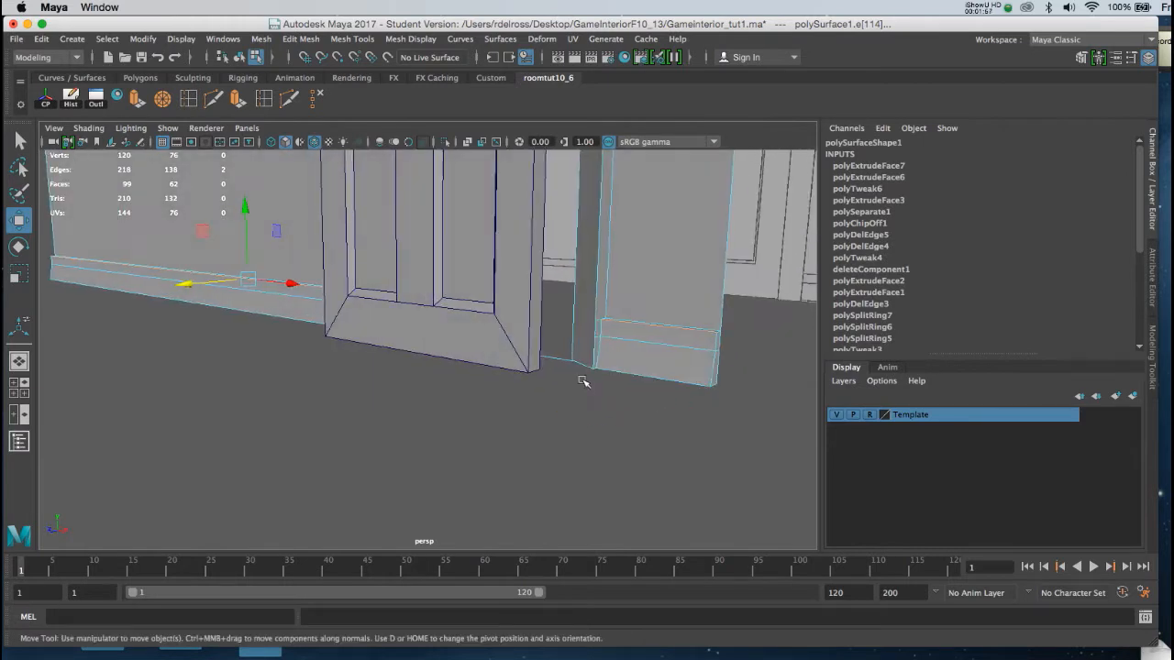
left_click_drag(713, 370, 476, 355, "alt")
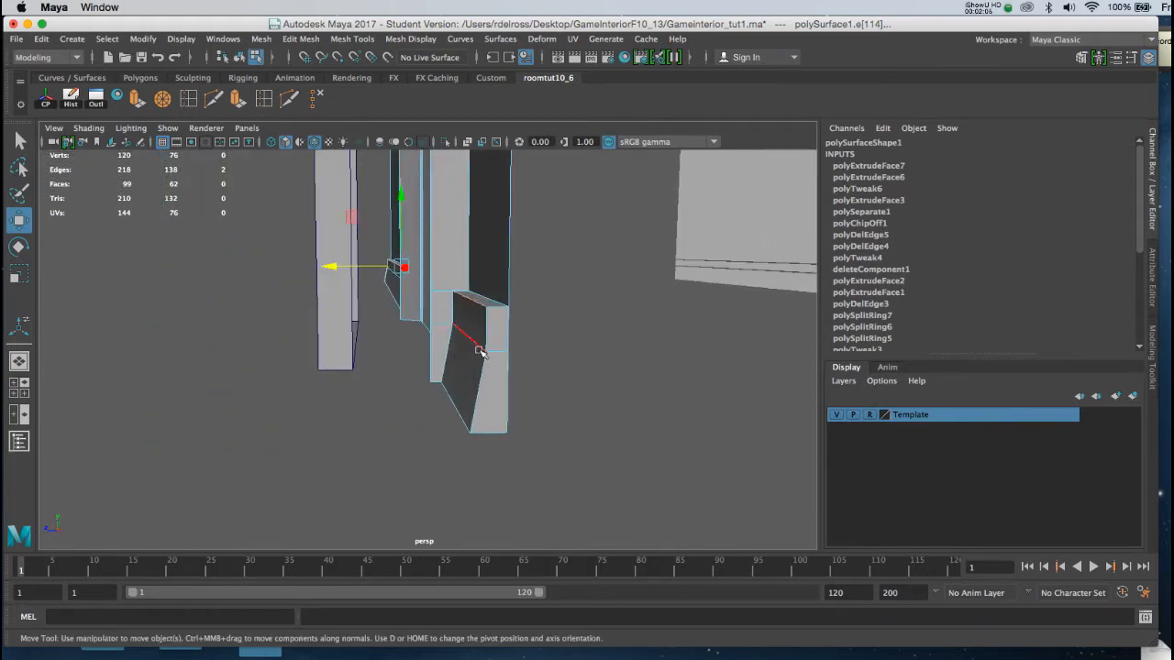
right_click_drag(496, 331, 493, 365)
left_click(496, 331)
left_click(494, 386, "shift")
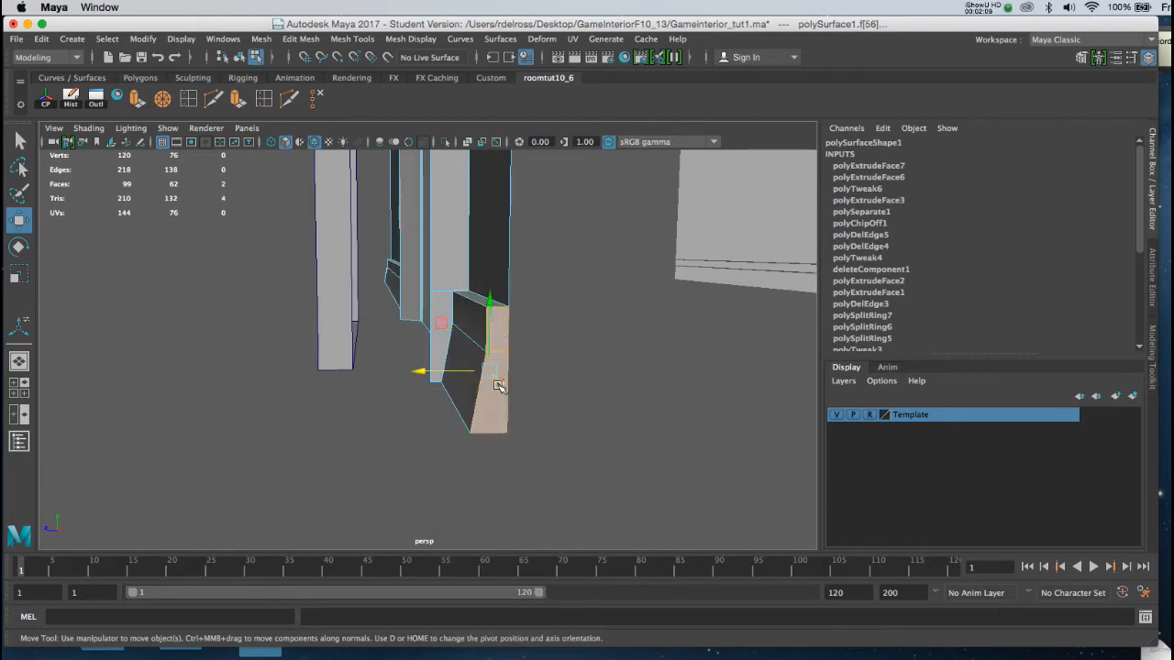
key("Delete")
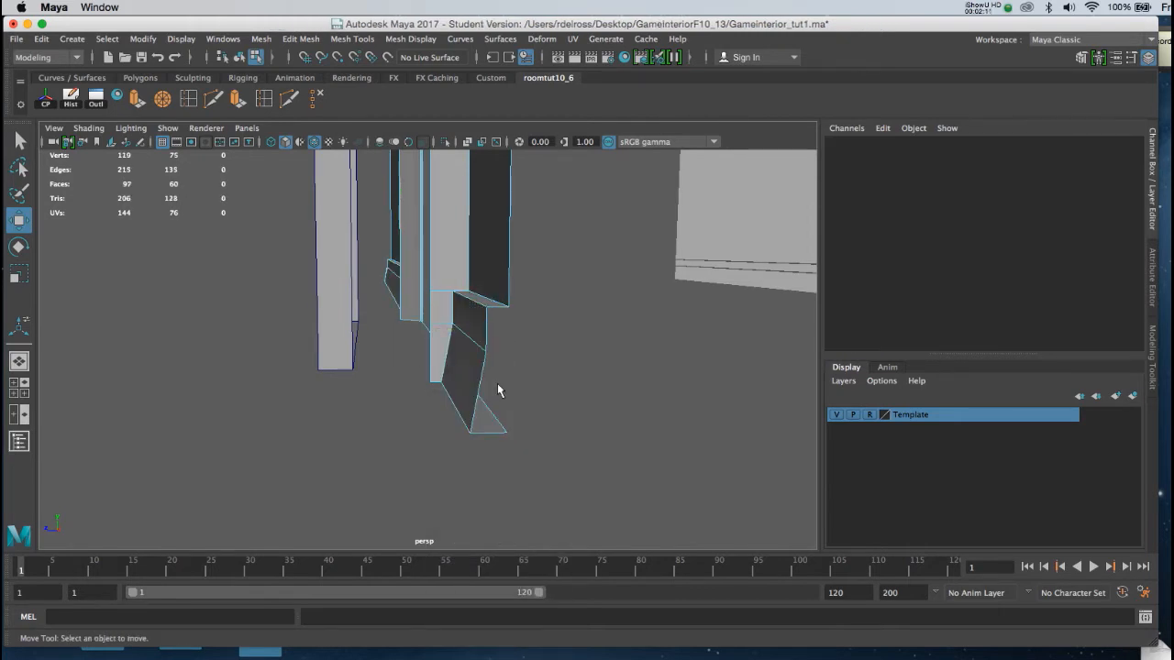
Step: Delete the two end-cap faces at the far outer end of the long baseboard section
left_click_drag(496, 384, 450, 343, "alt")
right_click_drag(448, 347, 402, 304, "alt")
left_click(274, 335)
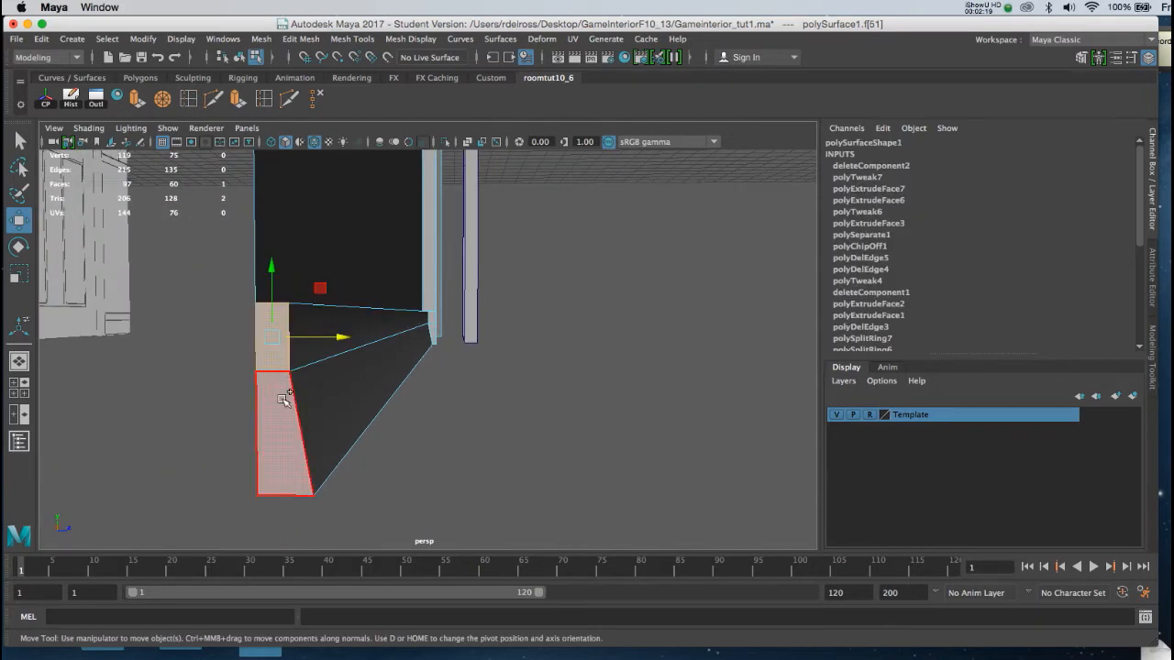
left_click(287, 411, "shift")
key("Delete")
Step: Return to object mode and move the door back into the wall opening to a Translate Z of 0.335
left_click_drag(379, 387, 295, 376, "alt")
middle_click_drag(343, 348, 453, 461, "alt")
left_click_drag(453, 461, 366, 327, "alt")
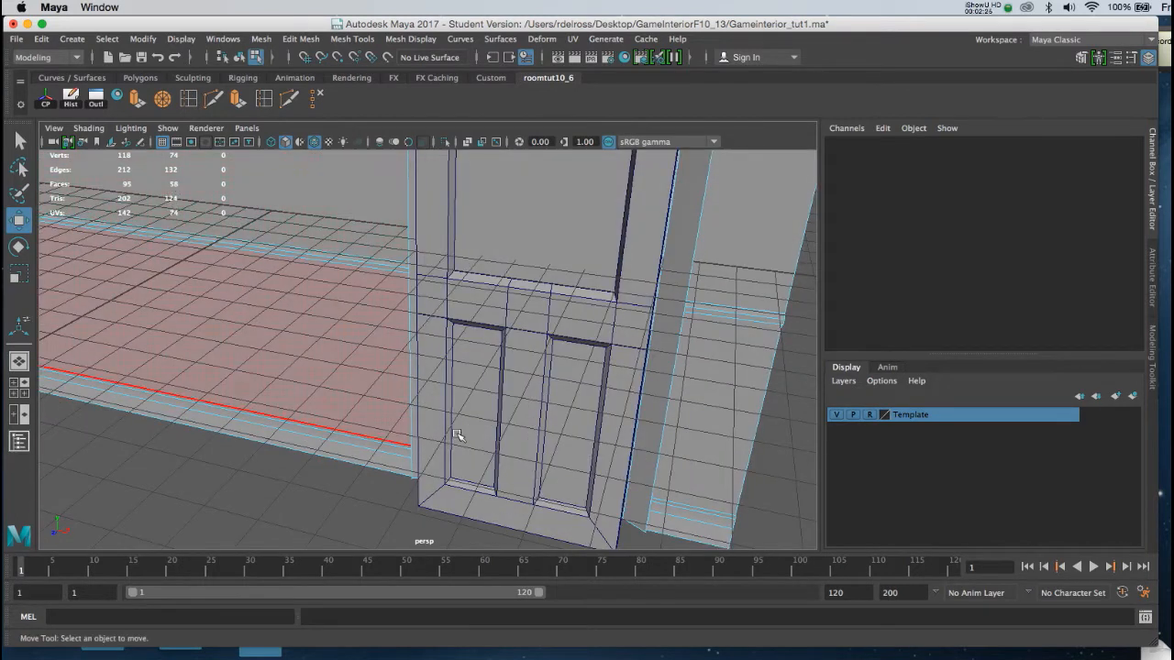
right_click_drag(459, 433, 346, 324, "alt")
left_click_drag(476, 331, 445, 330, "alt")
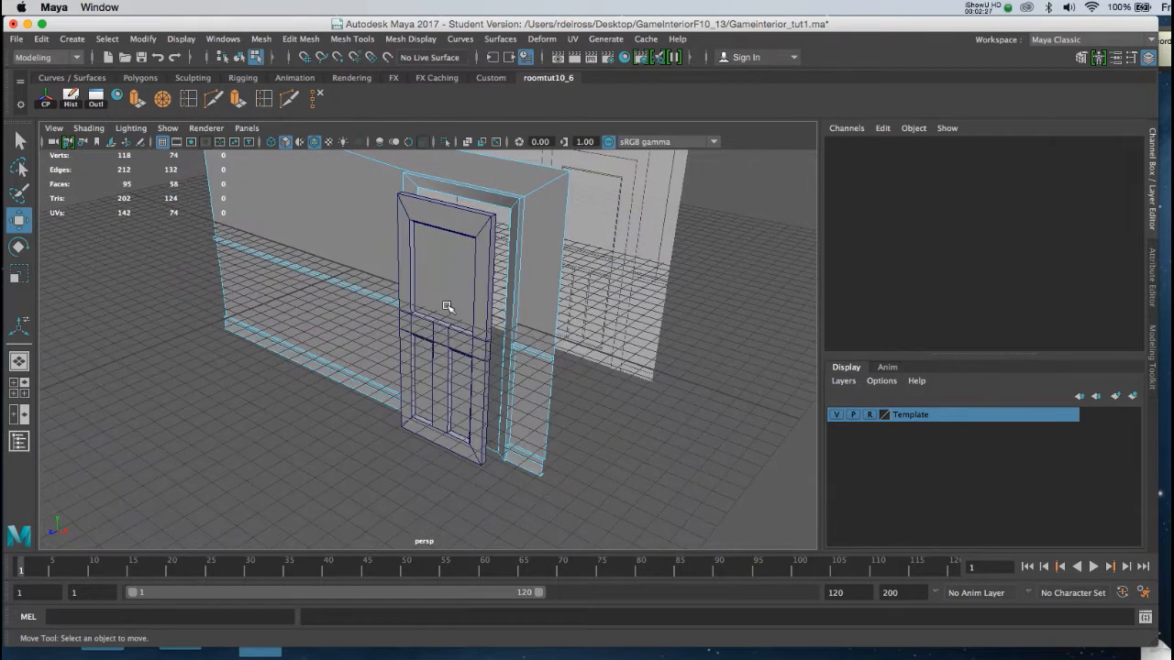
left_click(447, 307)
right_click_drag(474, 293, 525, 276)
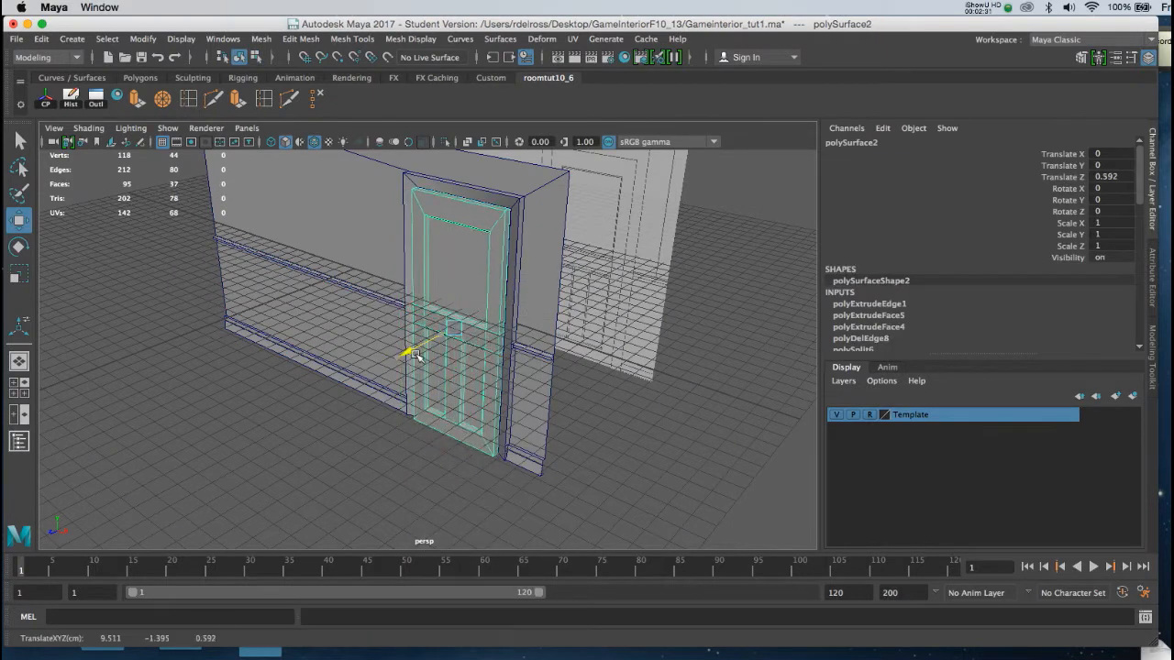
left_click_drag(386, 333, 435, 368, "alt")
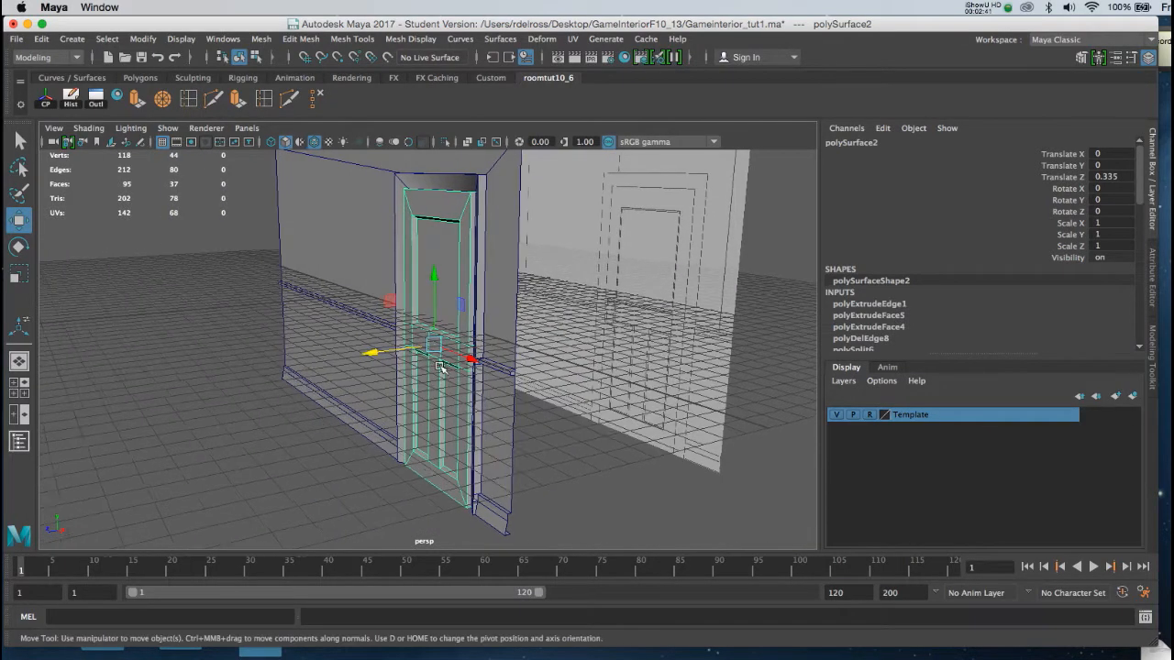
Step: In the side view, start the CV Curve Tool with a curve degree of 2 and uniform knot spacing
key("space")
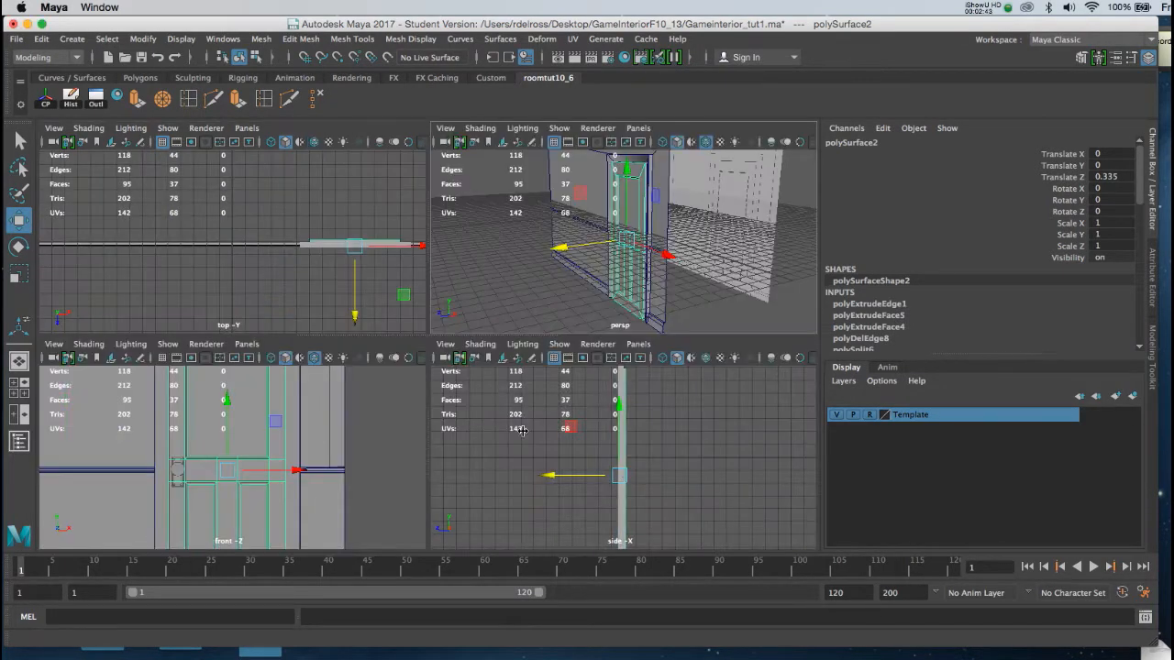
key("space")
right_click_drag(496, 412, 413, 348, "alt")
middle_click_drag(414, 348, 487, 298, "alt")
right_click_drag(487, 298, 495, 492, "alt")
key("space")
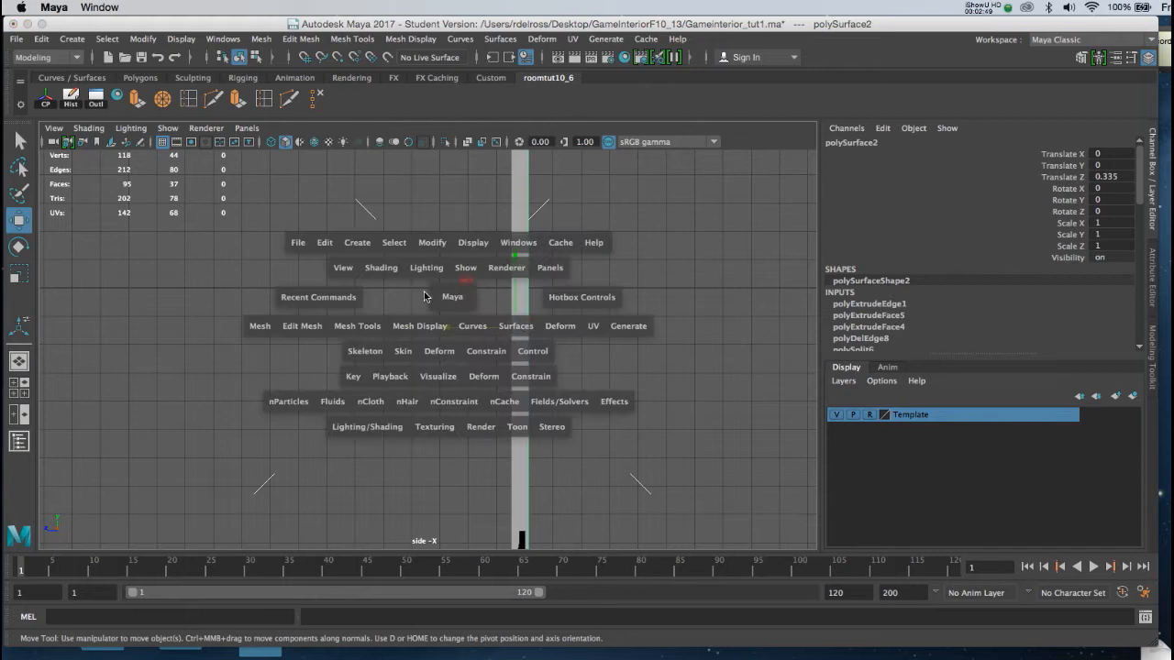
left_click(358, 245)
mouse_move(387, 362)
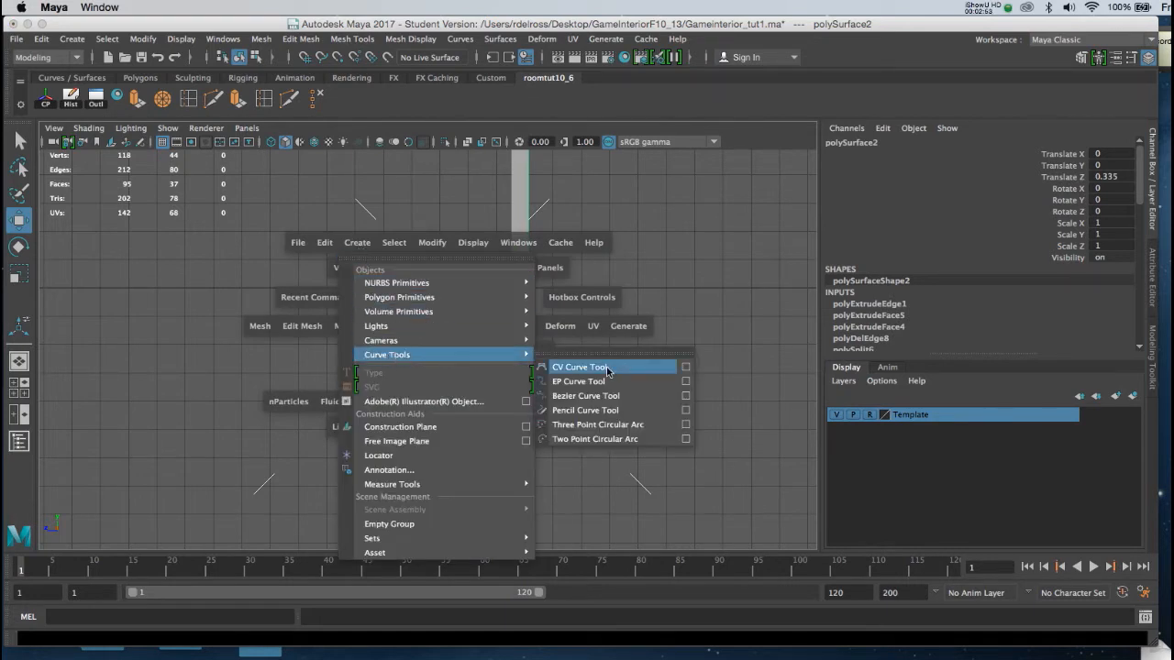
left_click(685, 367)
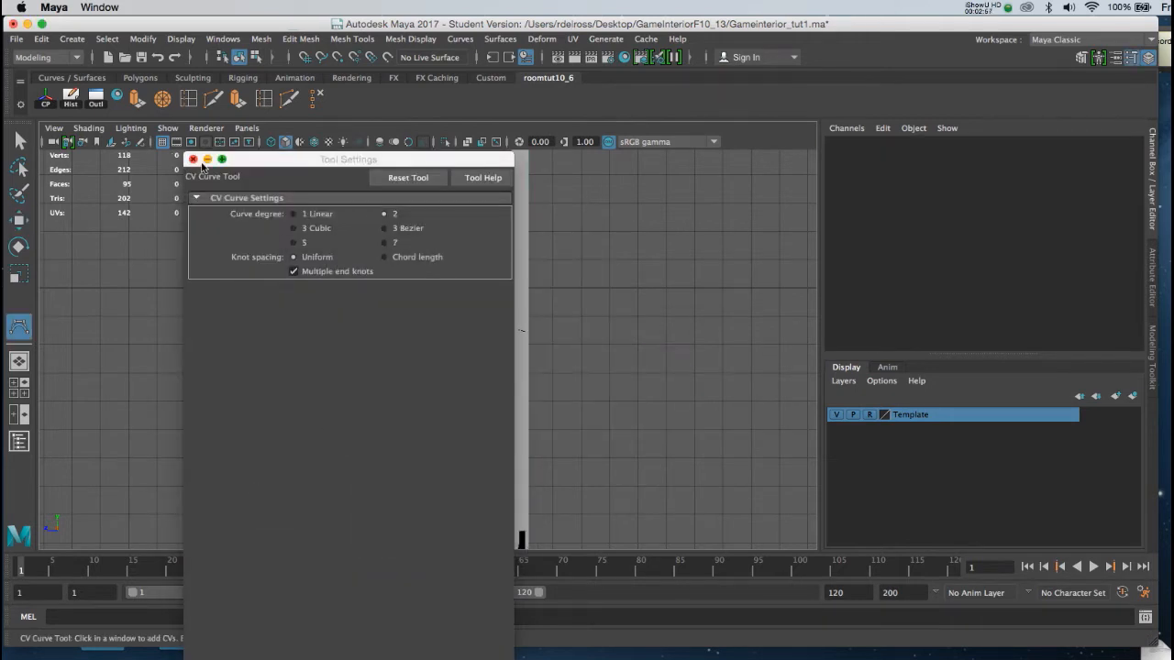
left_click(194, 159)
Step: Draw a curved half-profile of a doorknob in front of the door, from the narrow neck to the rounded front
scroll(486, 385, "up", 3)
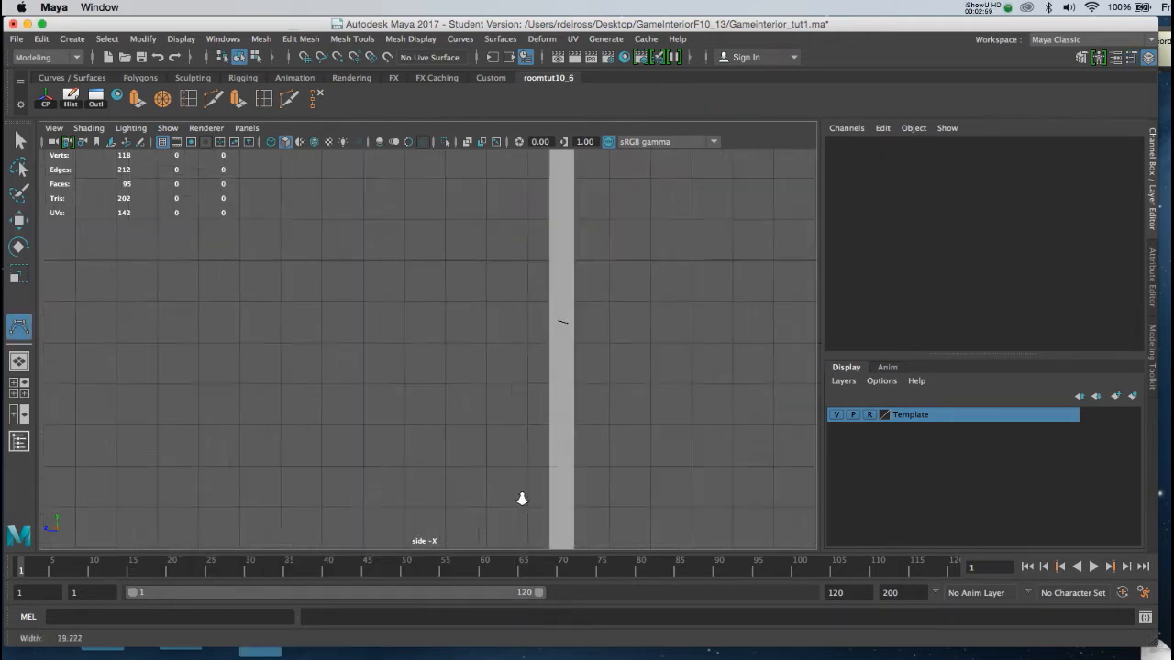
left_click(525, 313)
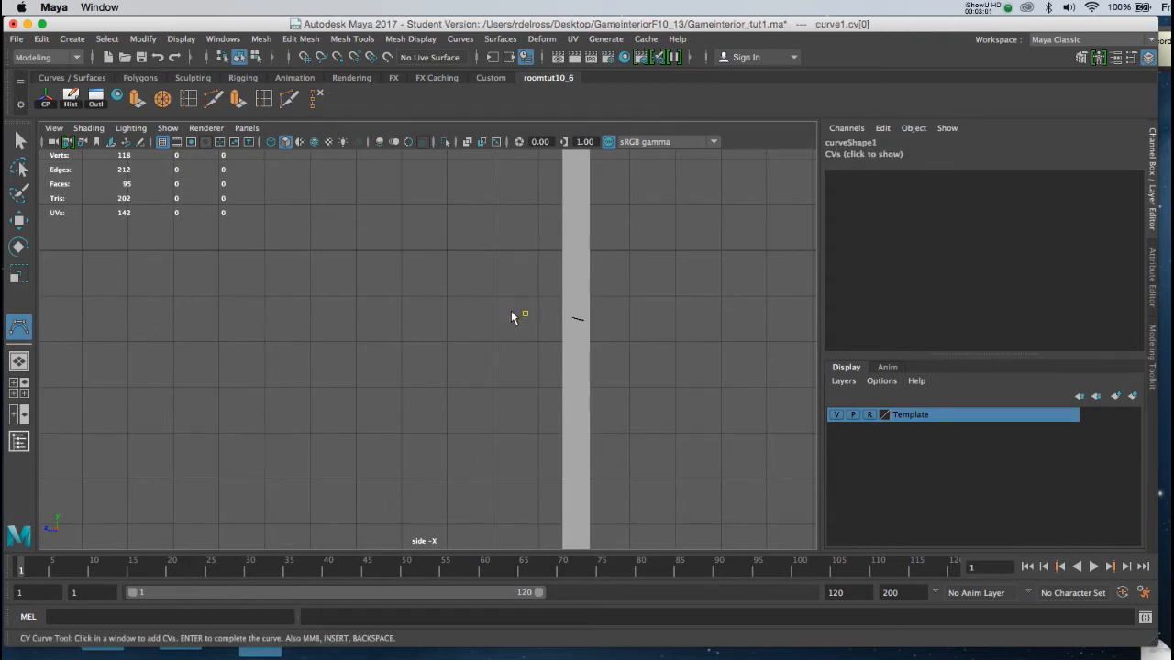
left_click(510, 311)
left_click(507, 305)
left_click(503, 295)
left_click(491, 295)
key("w")
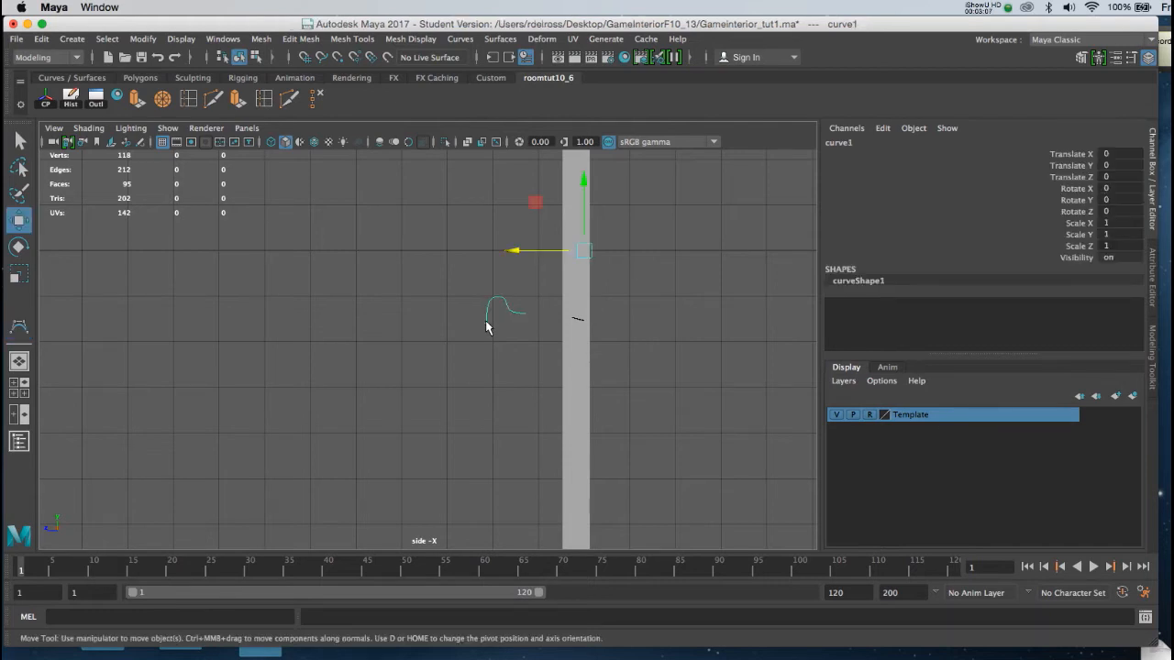
Step: Center the profile curve's pivot and move it to the curve's lower front endpoint
left_click(46, 101)
right_click_drag(369, 405, 545, 383, "alt")
middle_click_drag(526, 340, 434, 329, "alt")
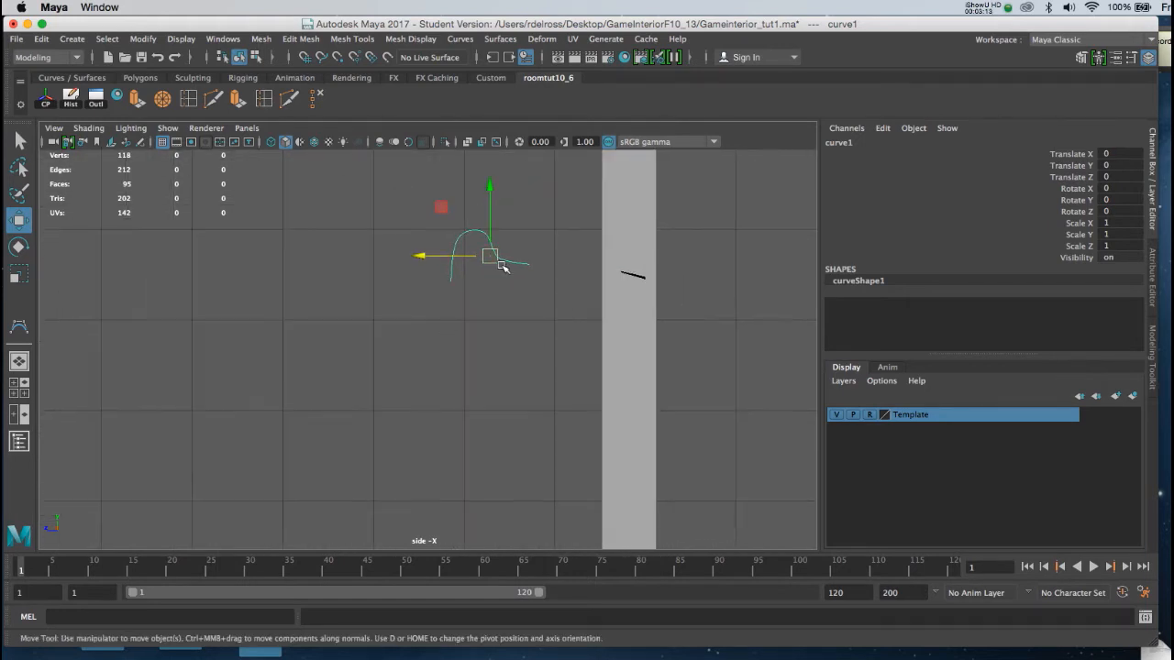
key("d")
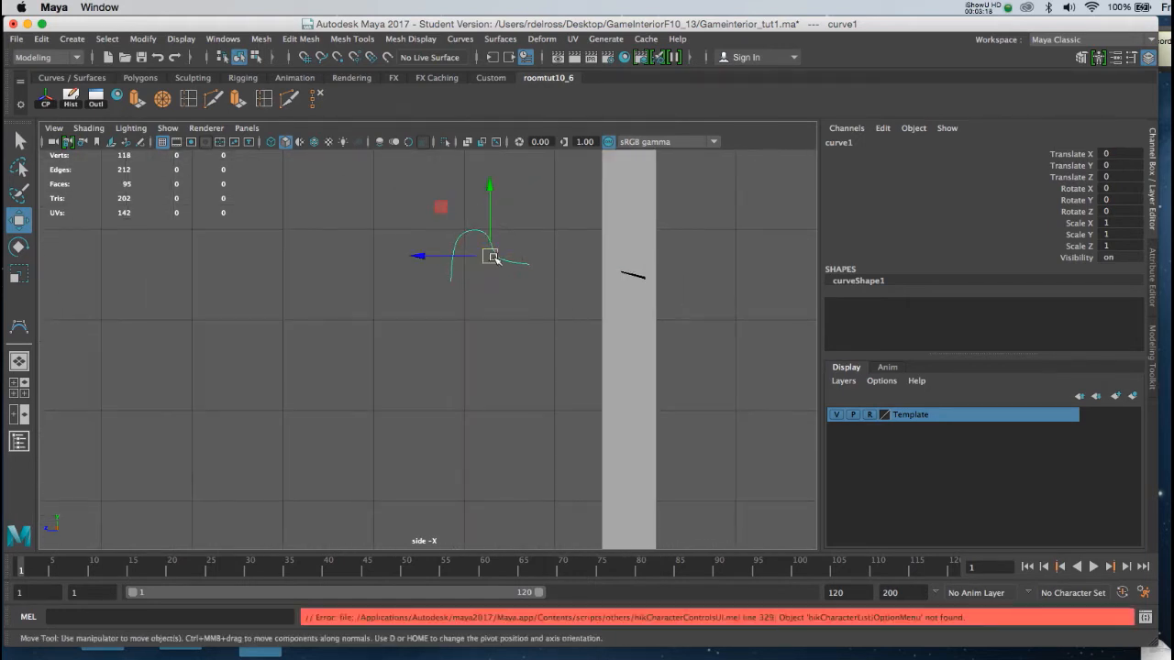
key("d")
left_click_drag(491, 259, 455, 282)
key("d")
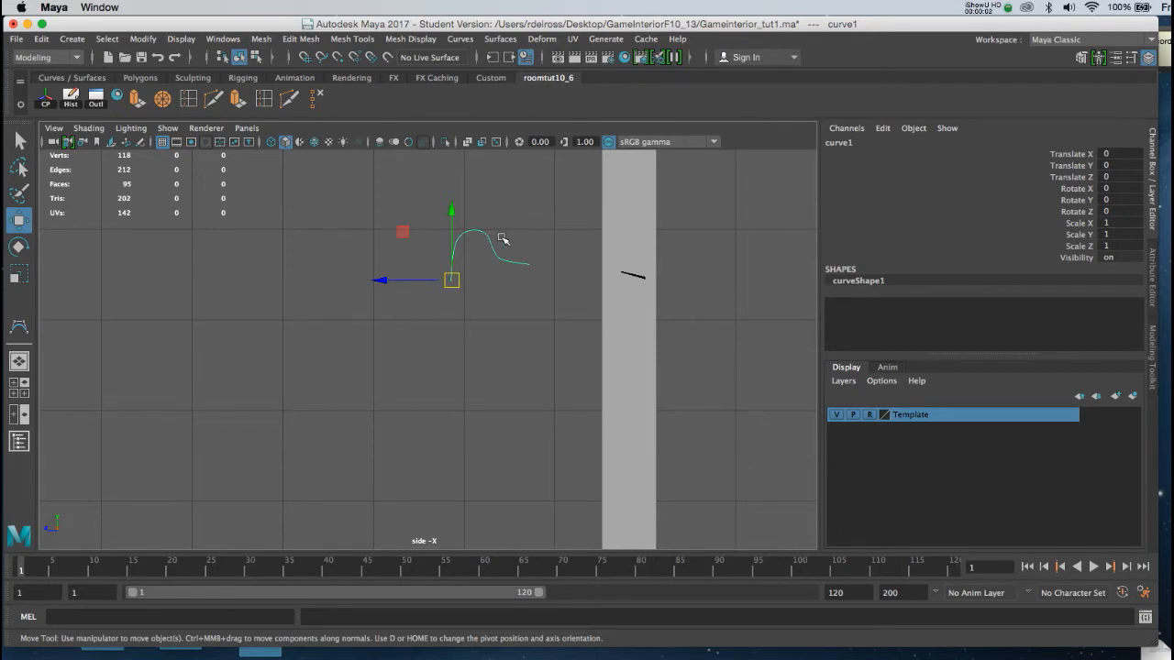
Step: Revolve the curve 360 degrees around Z with 8 segments, outputting polygons with Control points tessellation
key("space")
left_click(573, 268)
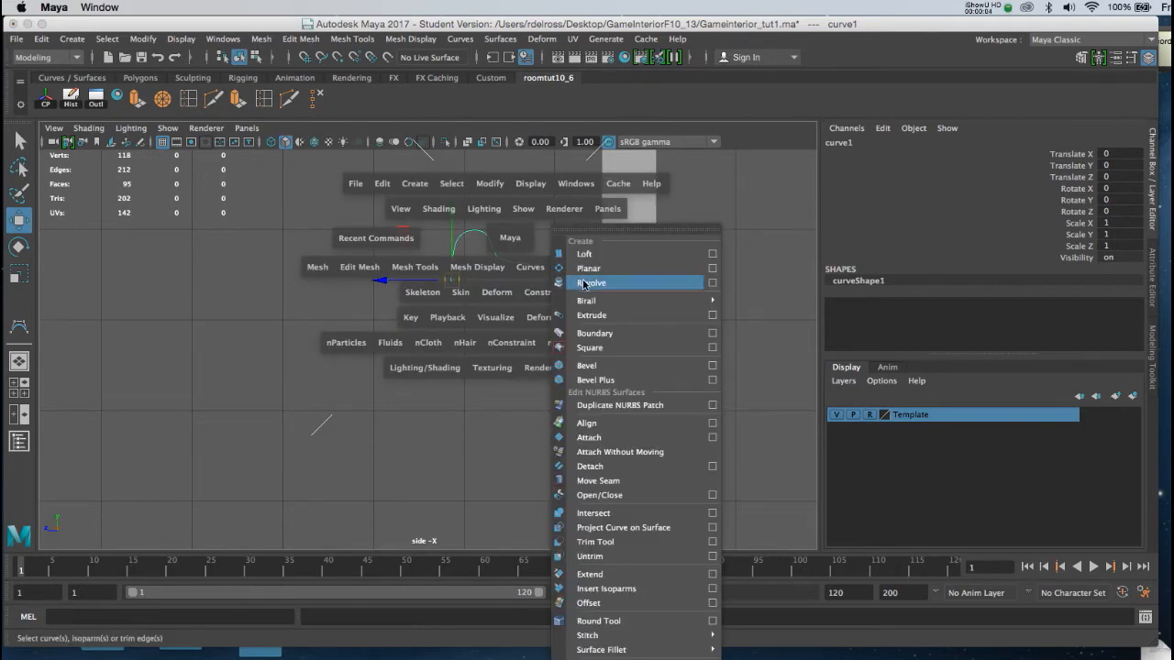
left_click(712, 284)
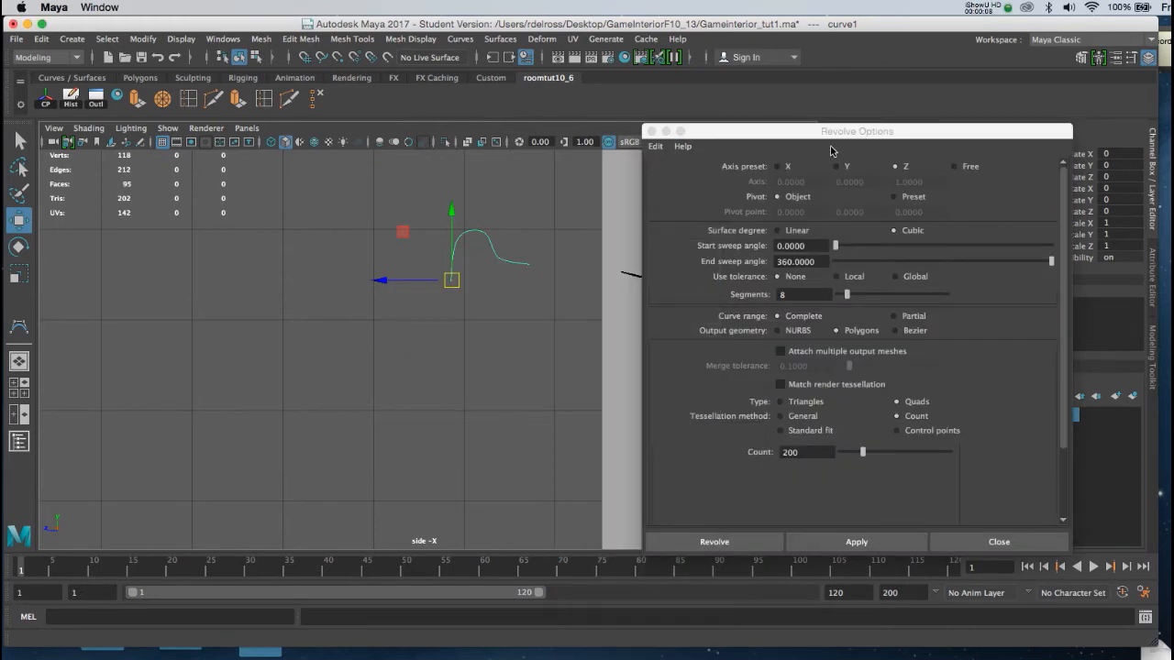
left_click_drag(826, 138, 821, 131)
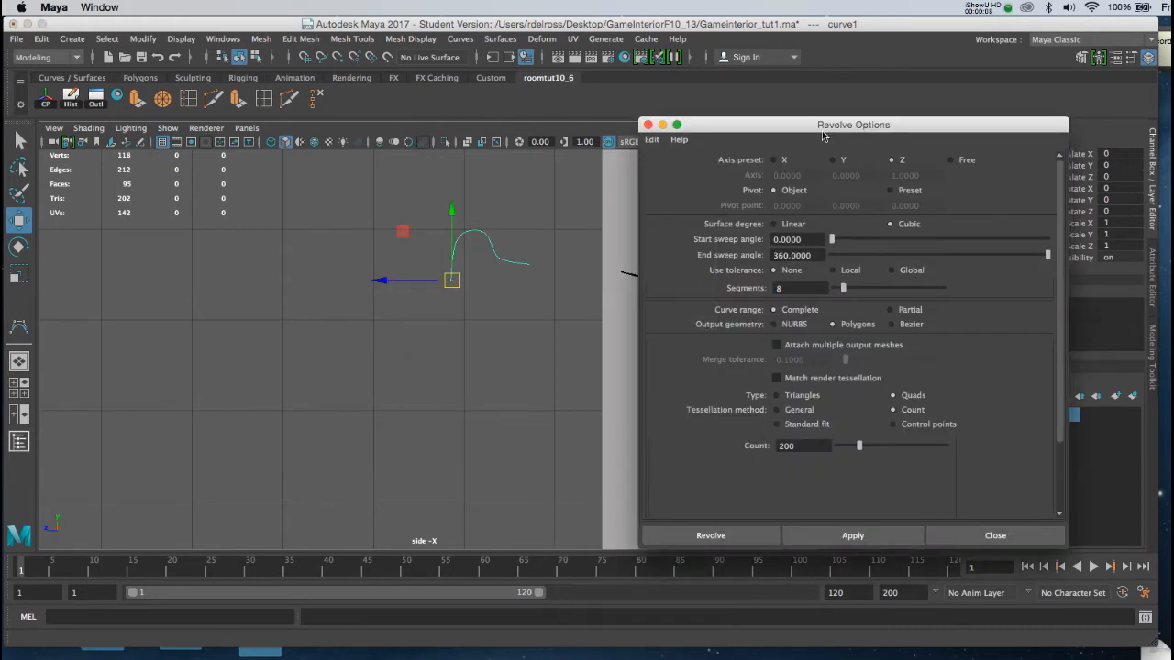
left_click(894, 422)
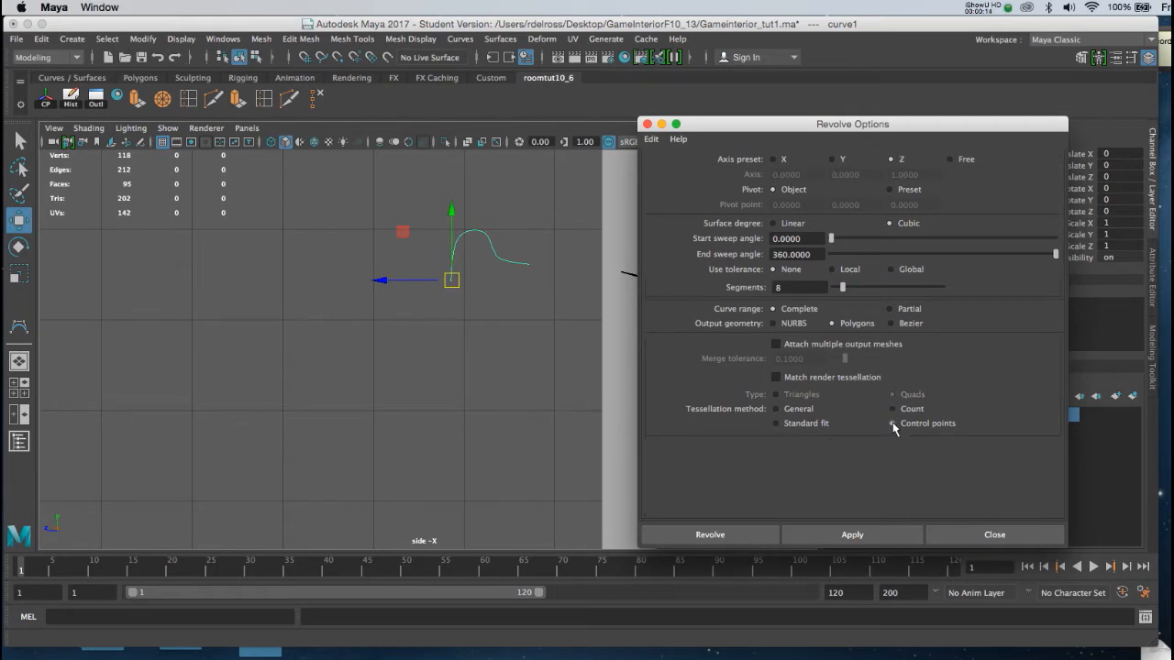
left_click(871, 535)
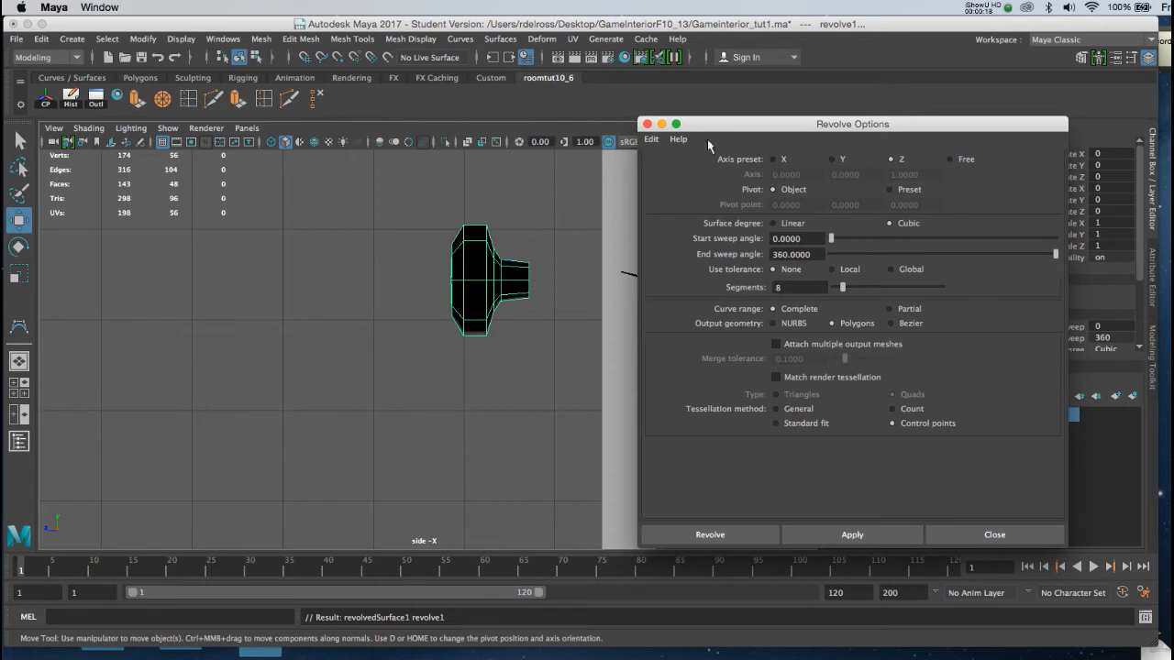
Step: Center the revolved doorknob's pivot and move the knob toward the door to a Translate Z of -0.938
left_click_drag(720, 129, 791, 154)
right_click_drag(497, 366, 547, 357, "alt")
middle_click_drag(549, 359, 553, 421, "alt")
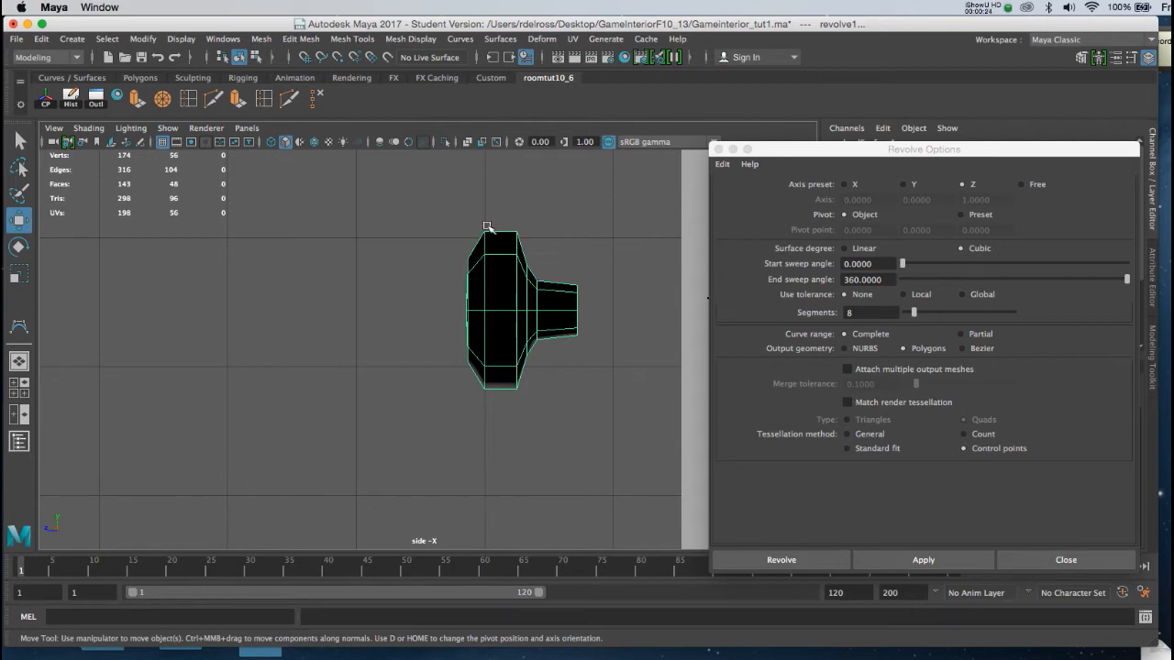
left_click_drag(780, 156, 802, 160)
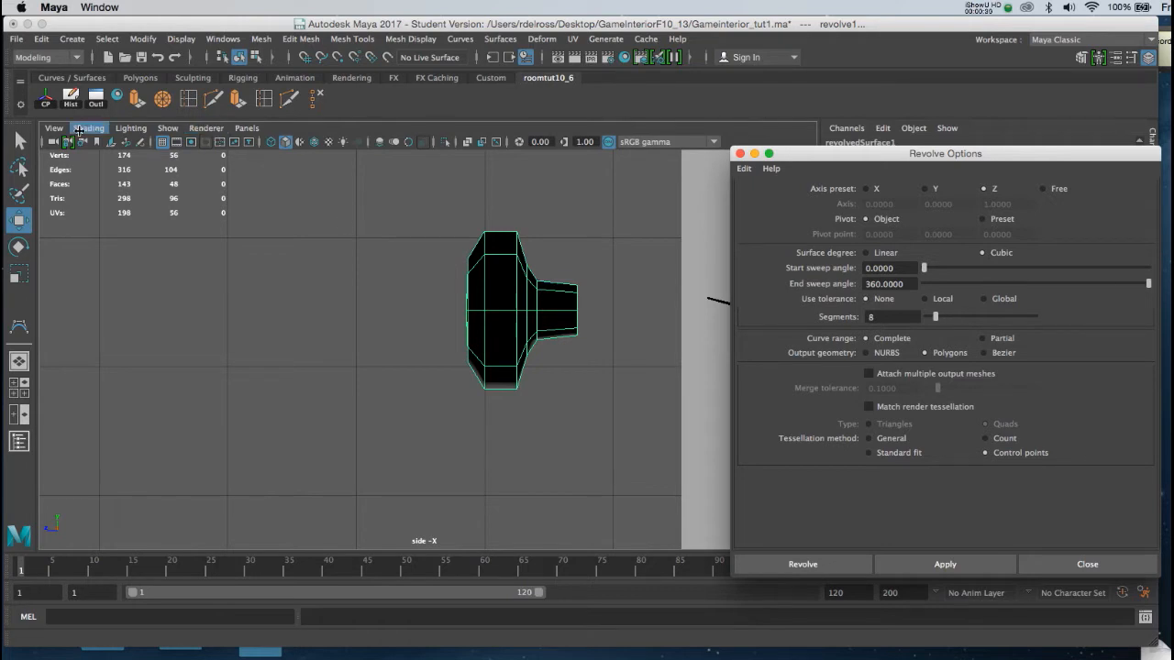
left_click(70, 125)
scroll(412, 322, "up", 1)
left_click_drag(825, 154, 985, 197)
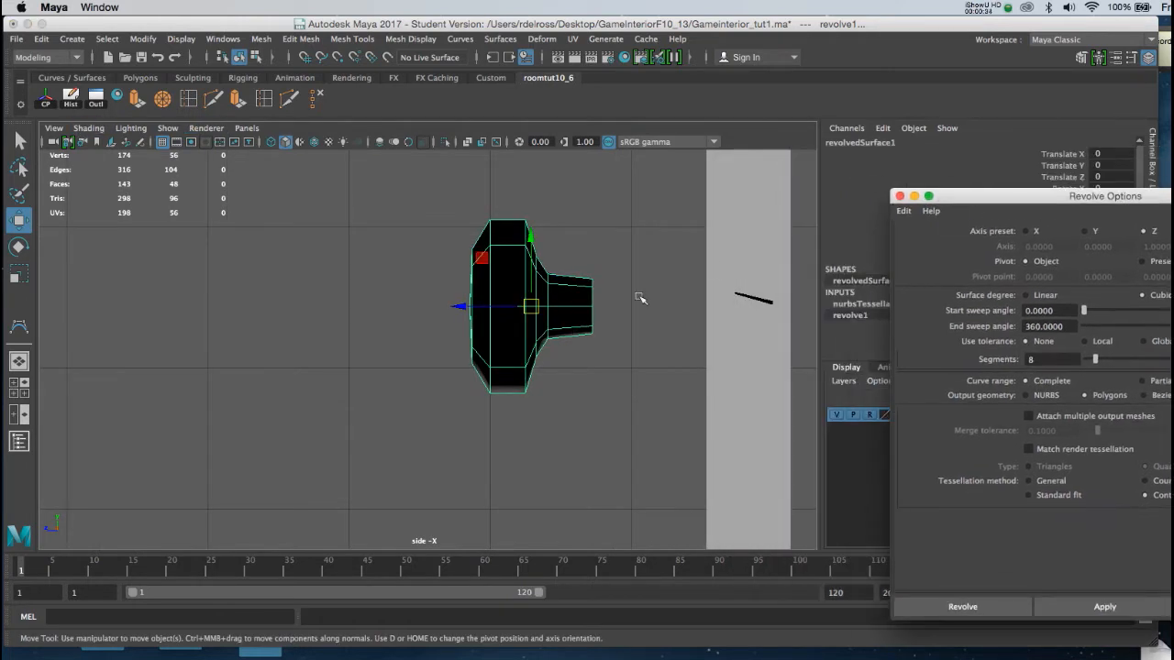
left_click_drag(467, 310, 596, 308)
Step: In the front view, place the doorknob over the template's knob at Translate X 6.559 and Translate Y 0.255
key("space")
key("space")
left_click_drag(165, 381, 388, 376)
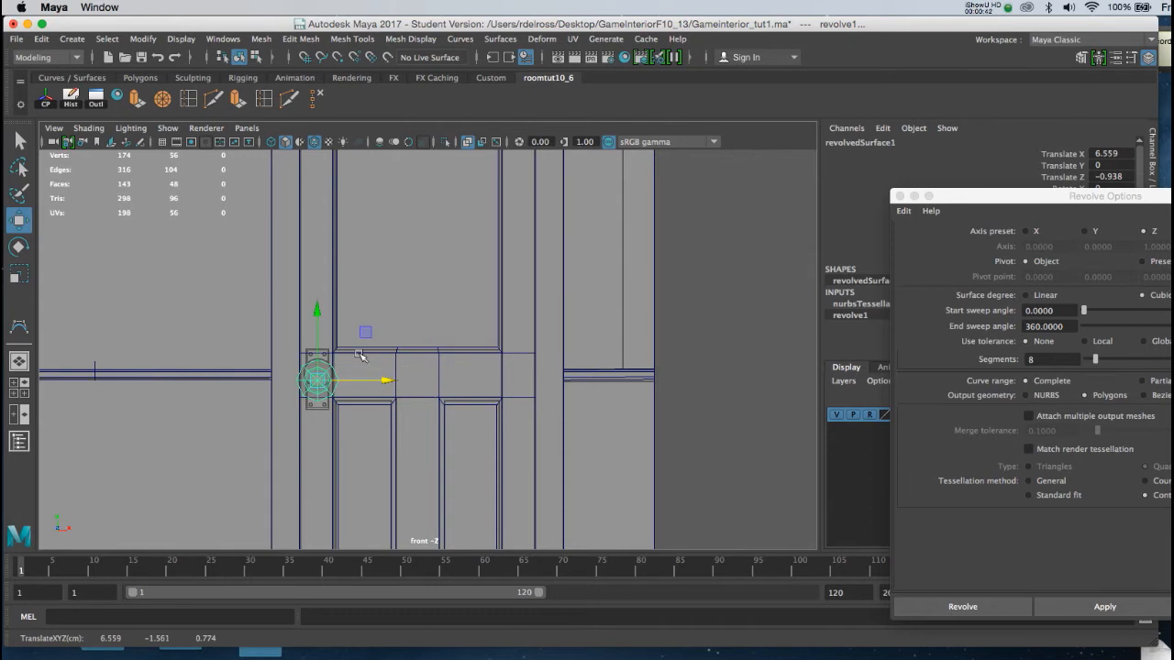
left_click_drag(318, 355, 322, 347)
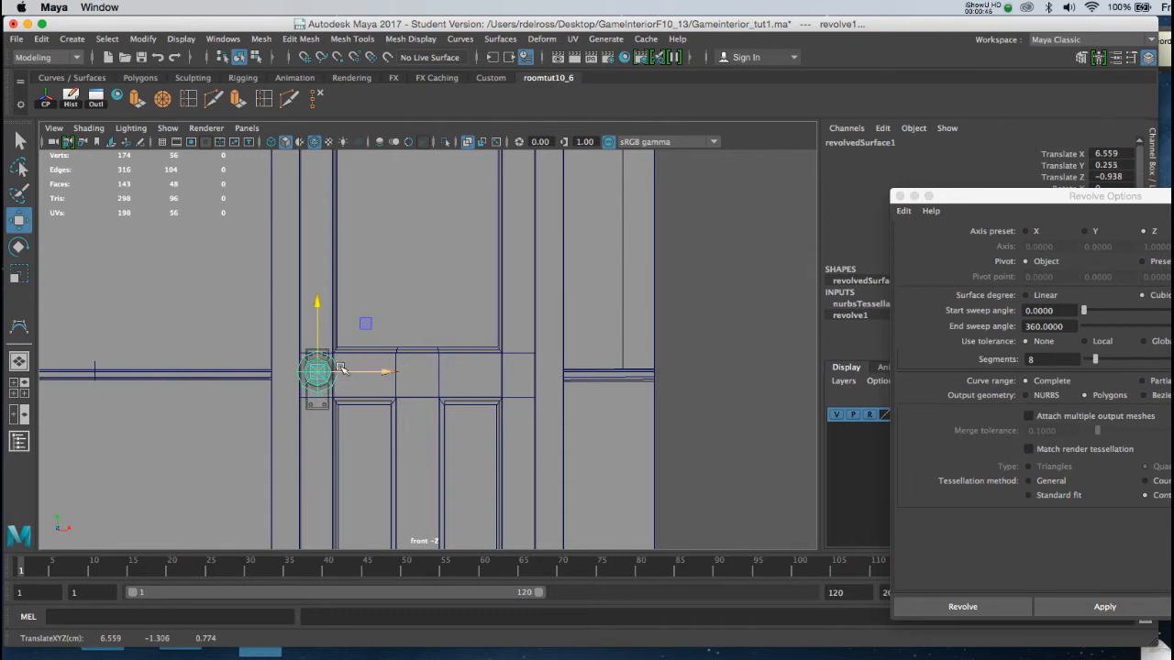
Step: Scale the doorknob uniformly down to about 0.743 to match the knob circle on the template
key("f")
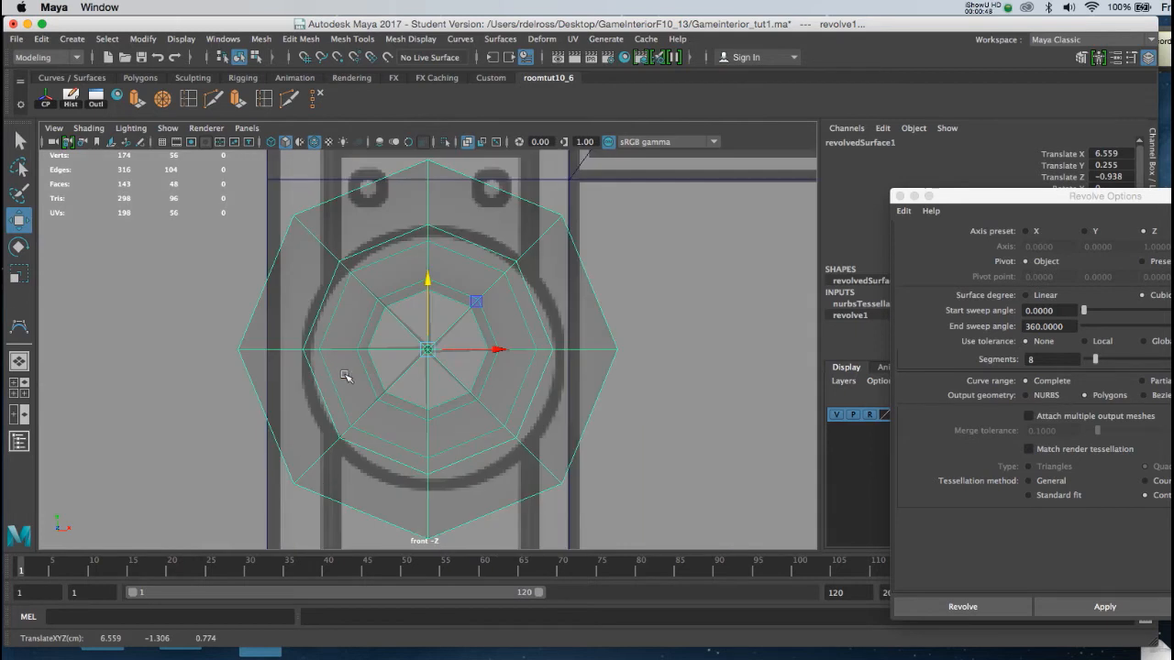
key("r")
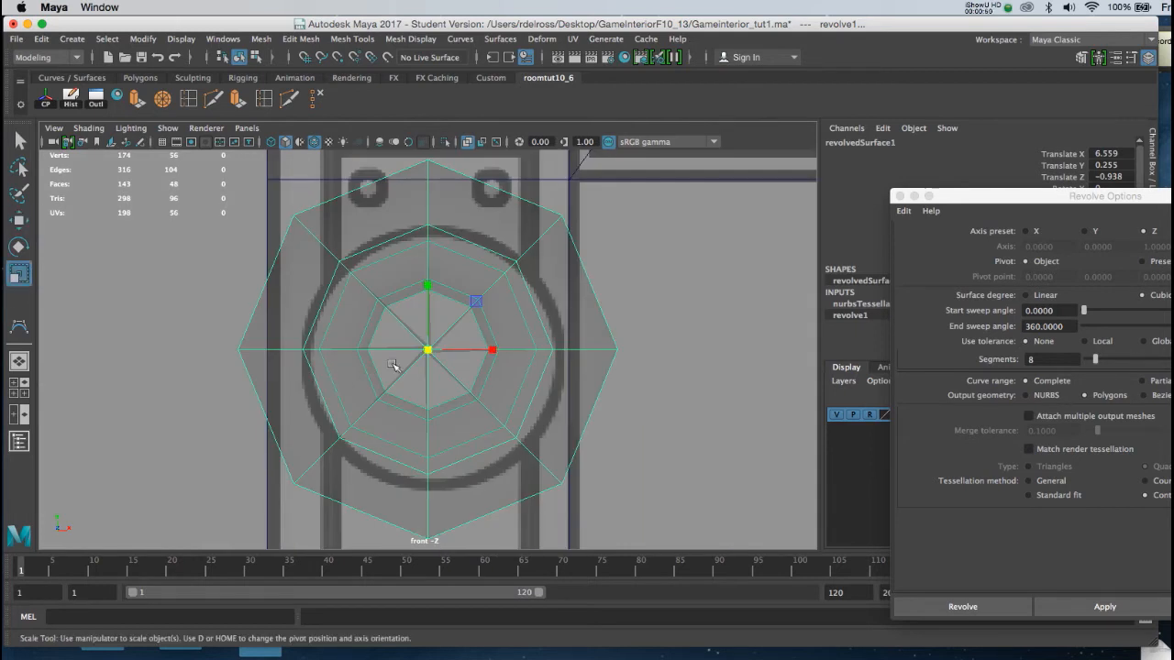
left_click_drag(428, 350, 352, 379)
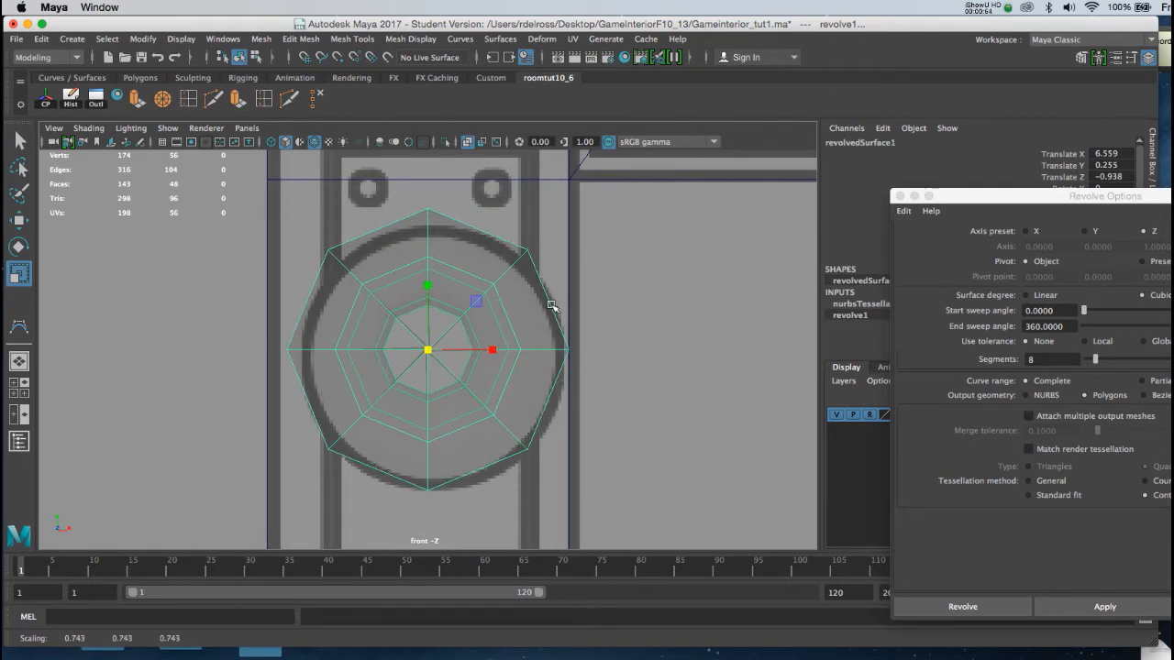
Step: Examine the doorknob's front faces and faceted shape up close in the perspective view
key("space")
key("space")
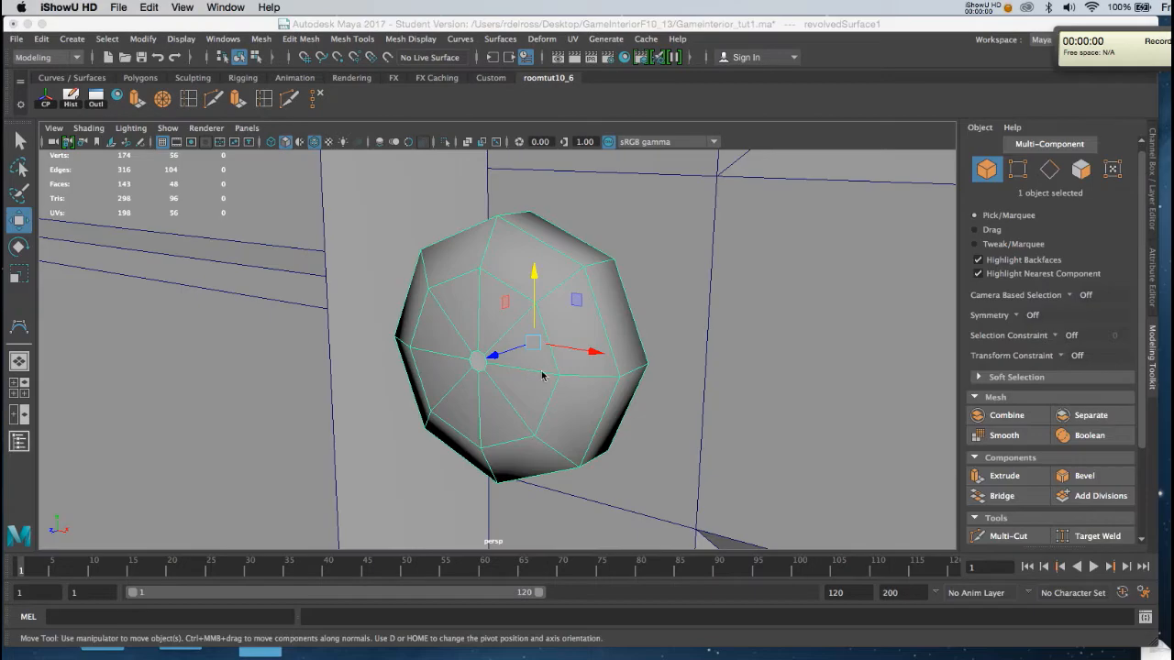
left_click_drag(550, 390, 492, 415, "alt")
right_click_drag(492, 415, 530, 407, "alt")
left_click_drag(530, 407, 535, 398, "alt")
right_click_drag(537, 399, 506, 402, "alt")
left_click_drag(506, 402, 461, 369, "alt")
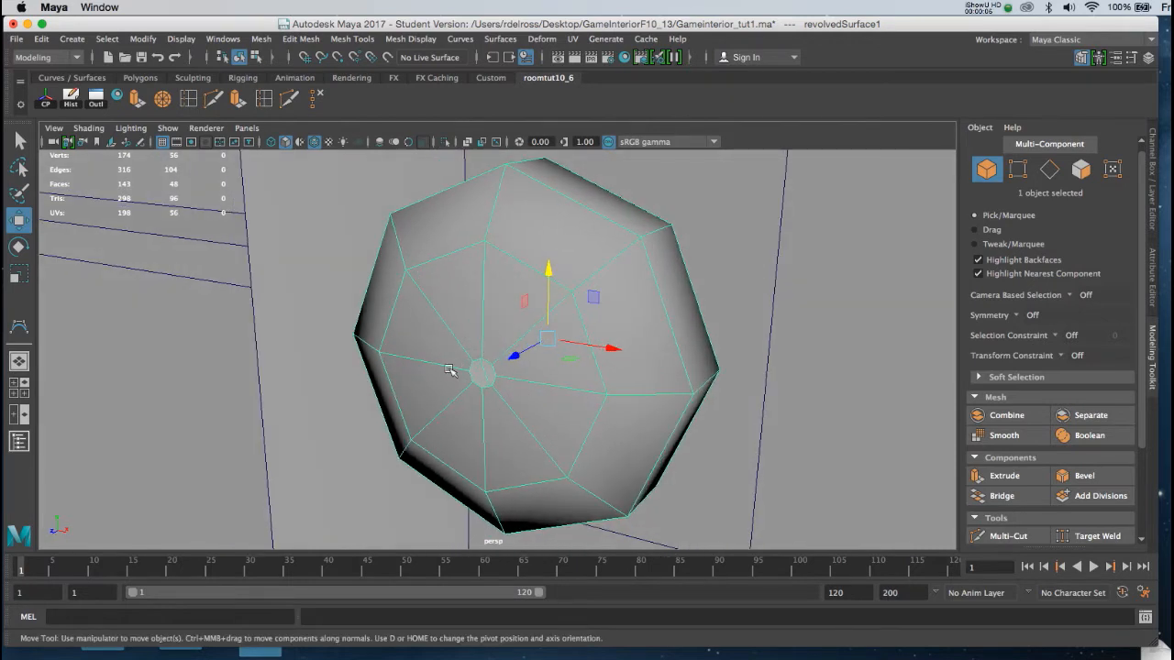
left_click_drag(524, 386, 526, 375, "alt")
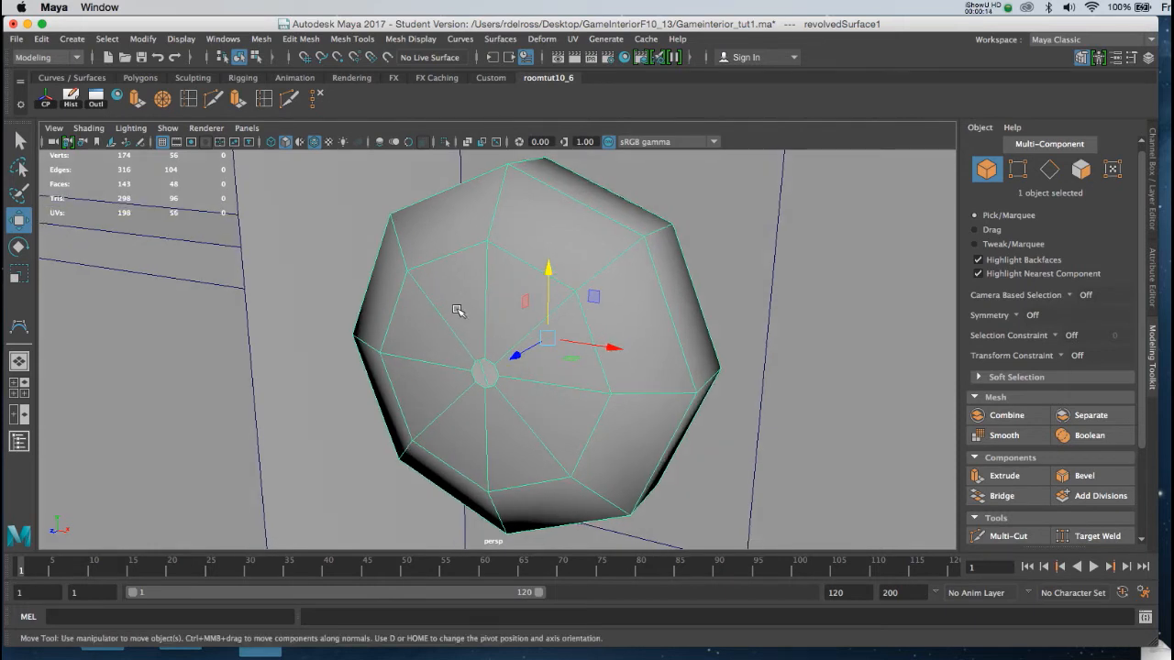
Step: Add Merge to Center to the custom shelf and use it to collapse the doorknob's small front ring of vertices into one point
left_click(300, 40)
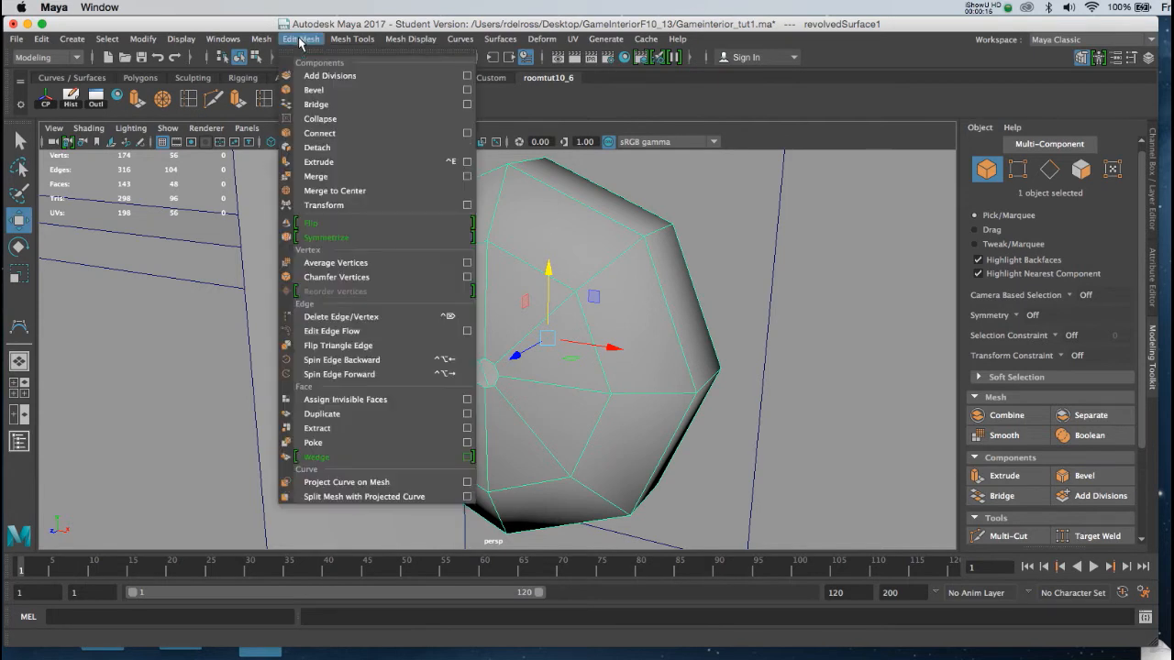
left_click(344, 195)
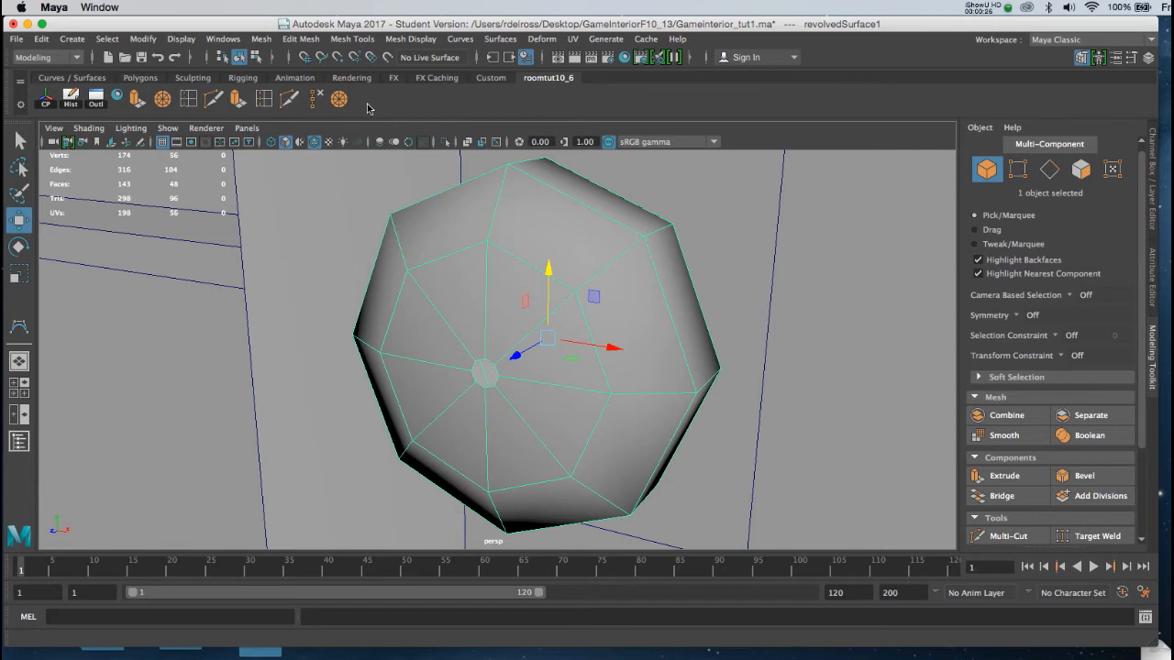
right_click(506, 284)
right_click_drag(506, 283, 450, 281)
left_click_drag(450, 281, 495, 399, "alt")
scroll(456, 335, "up", 2)
left_click_drag(473, 327, 523, 328, "alt")
left_click(339, 99)
Step: Move the doorknob back along the Z axis so its stem sits against the door
left_click_drag(608, 354, 553, 367, "alt")
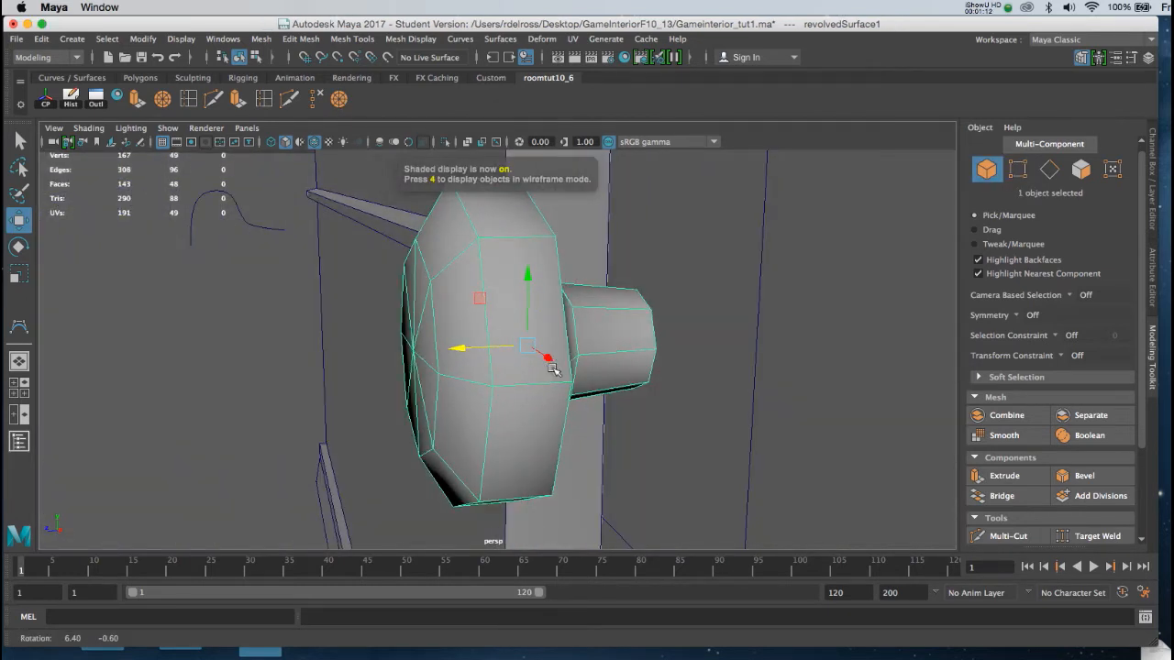
right_click_drag(553, 367, 483, 367, "alt")
left_click_drag(483, 366, 532, 367, "alt")
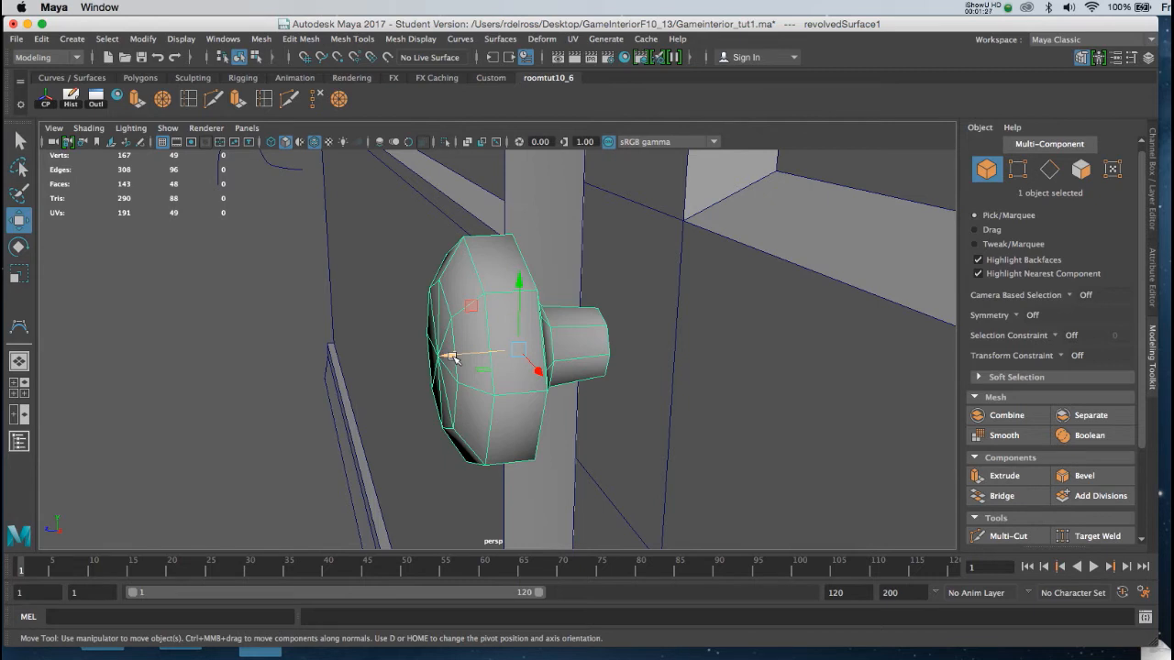
left_click_drag(448, 352, 536, 344)
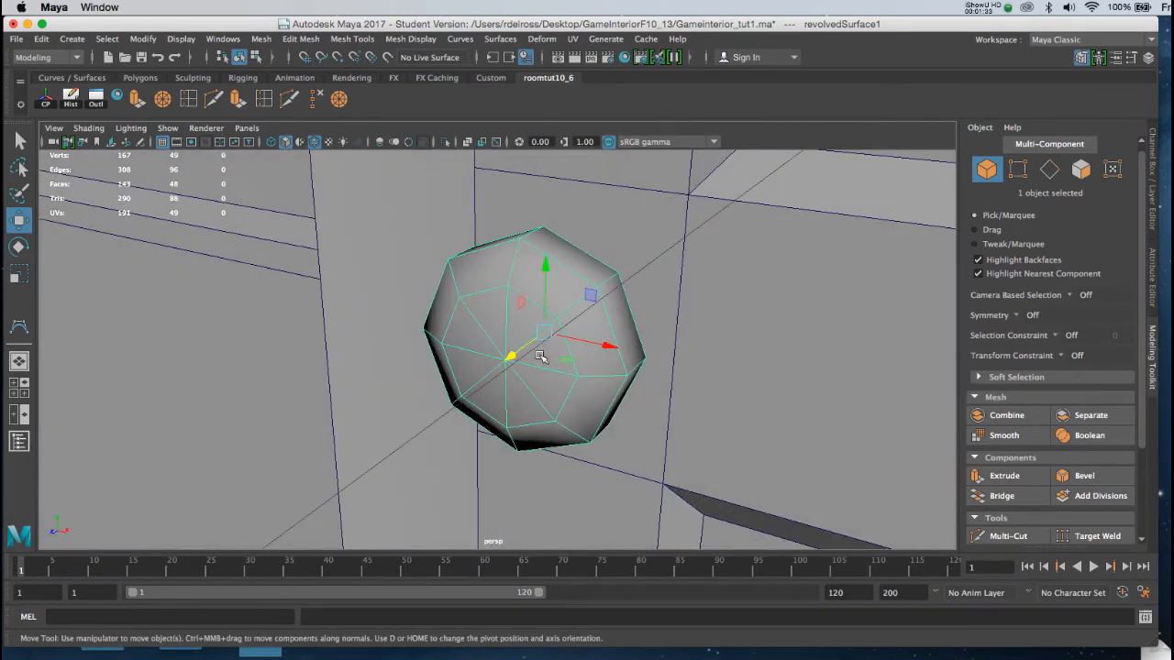
Step: Apply Soften Edge to the doorknob so its facets shade smoothly
key("space")
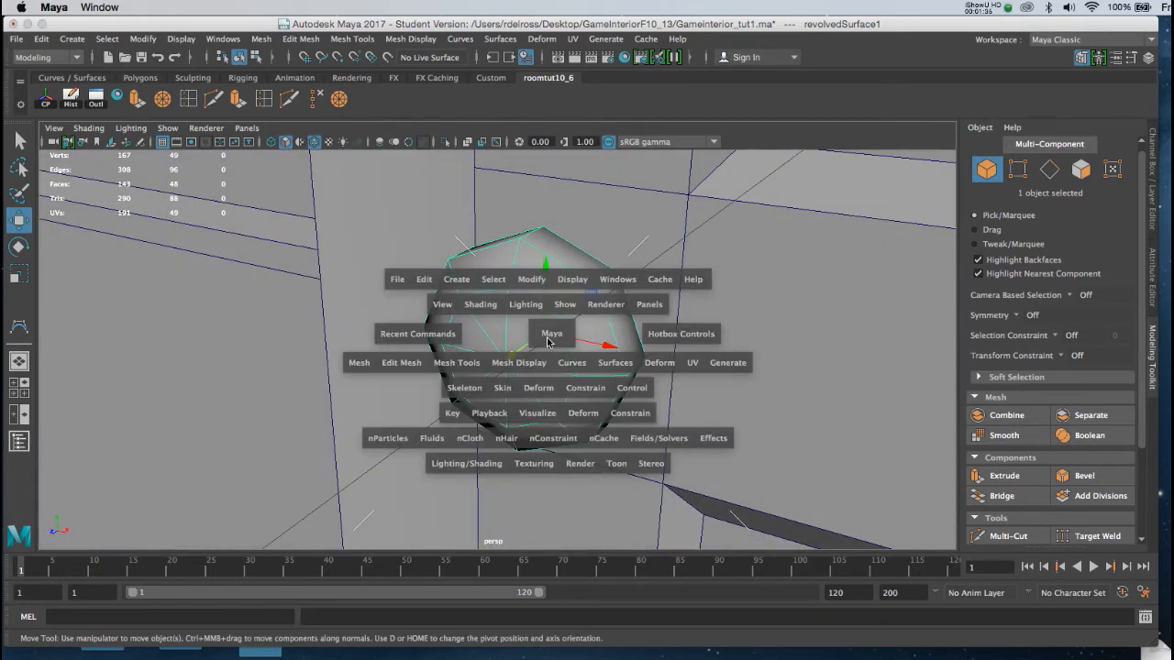
left_click(521, 367)
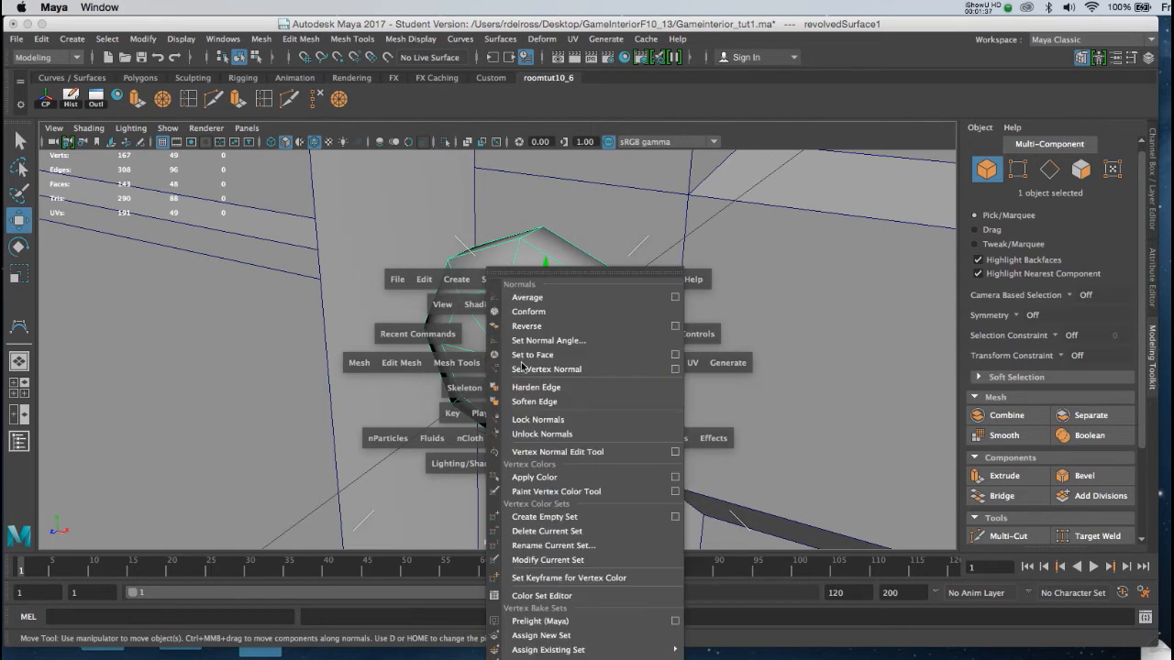
left_click(554, 402)
left_click_drag(564, 358, 587, 288, "alt")
Step: Select the door, check the doorknob's placement on it, and save the scene
left_click(731, 287)
left_click_drag(731, 287, 590, 293, "alt")
right_click_drag(591, 293, 545, 311, "alt")
left_click_drag(450, 303, 550, 330, "alt")
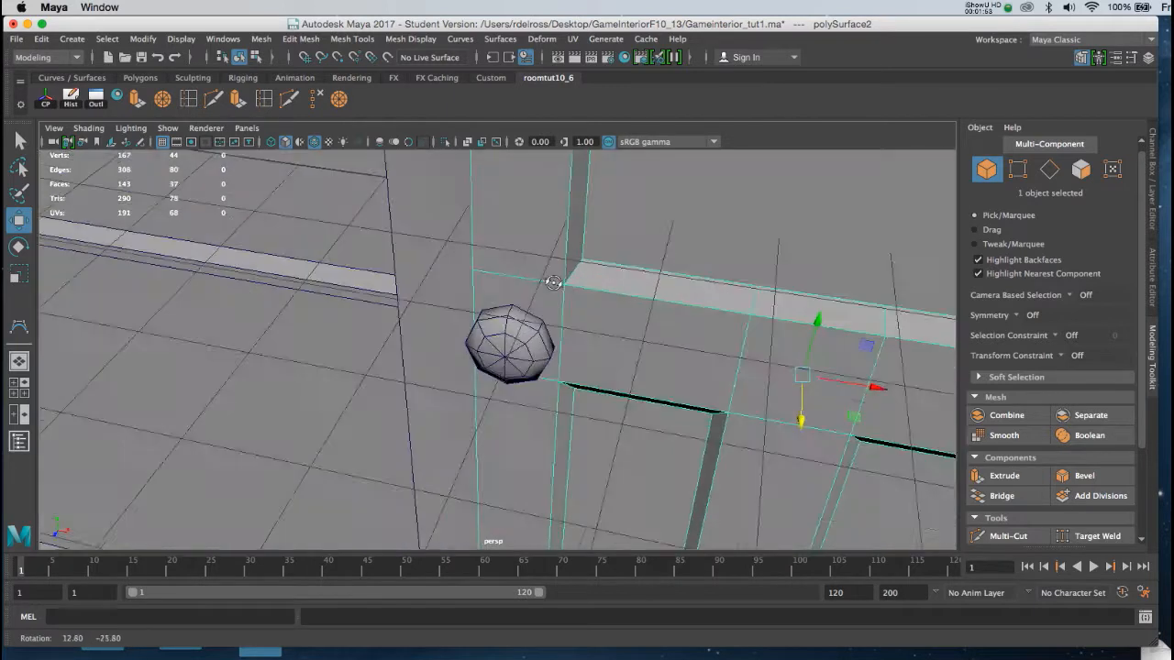
left_click_drag(542, 314, 417, 290, "alt")
key("super+s")
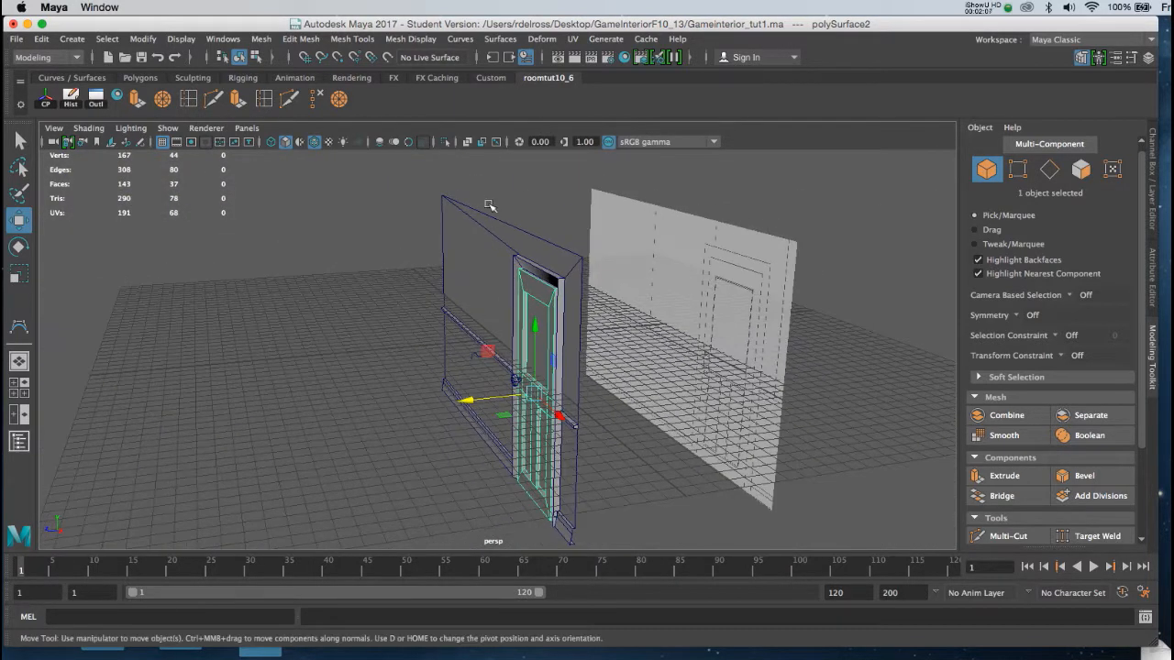
Step: Select the wall, door and doorknob together, reselect only the wall, and look over the assembled wall in perspective
left_click_drag(582, 480, 597, 535)
left_click_drag(367, 354, 553, 357, "alt")
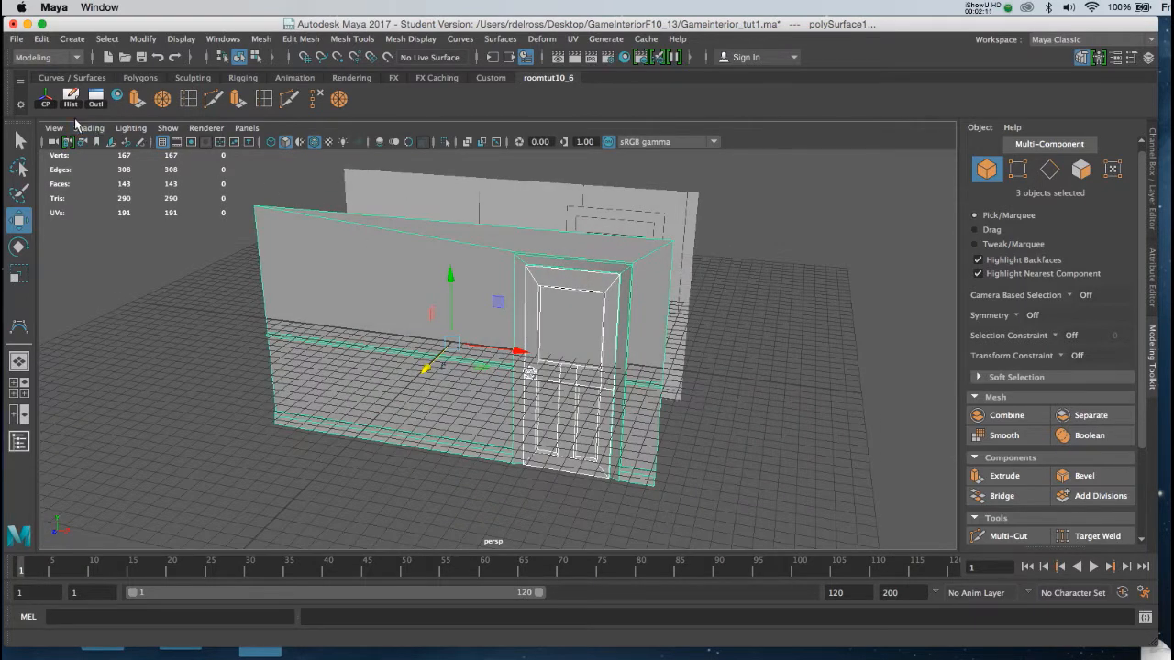
left_click_drag(334, 320, 322, 261, "alt")
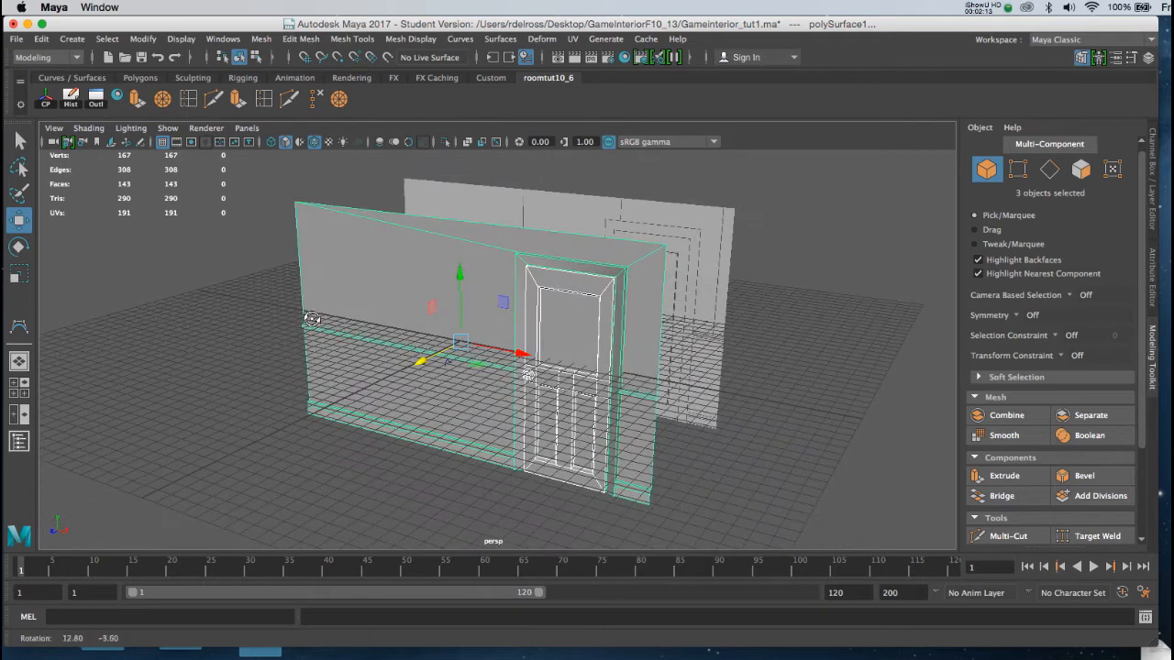
left_click(330, 282)
left_click_drag(406, 300, 456, 309, "alt")
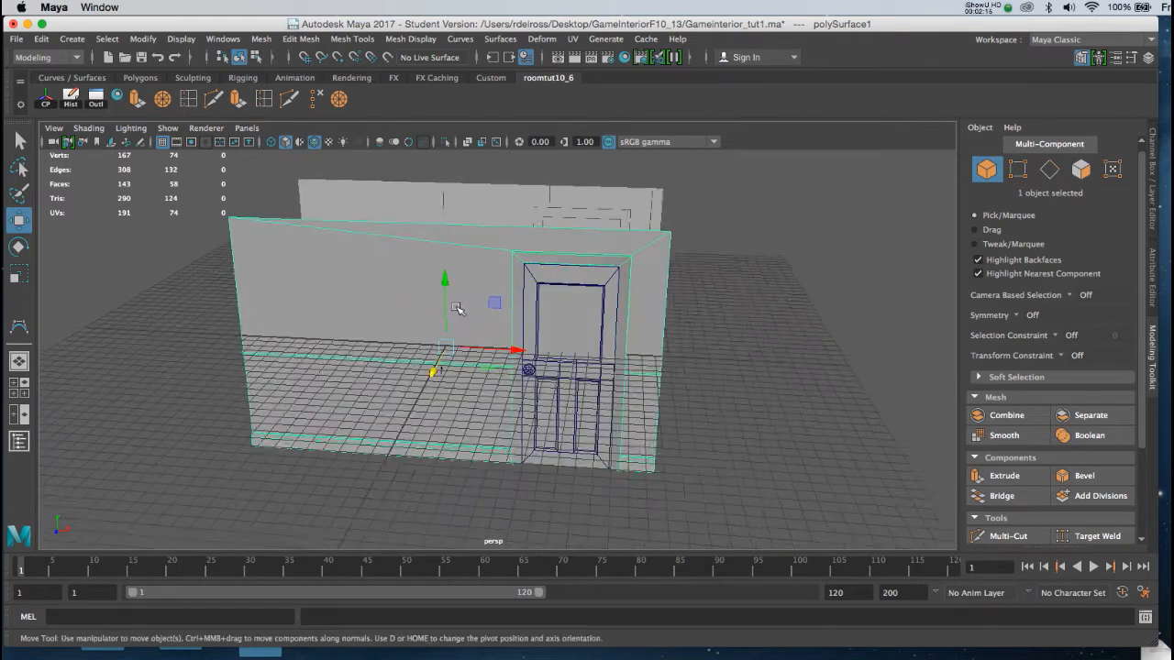
middle_click_drag(456, 309, 482, 278, "alt")
right_click_drag(482, 277, 418, 331, "alt")
left_click_drag(491, 326, 502, 298, "alt")
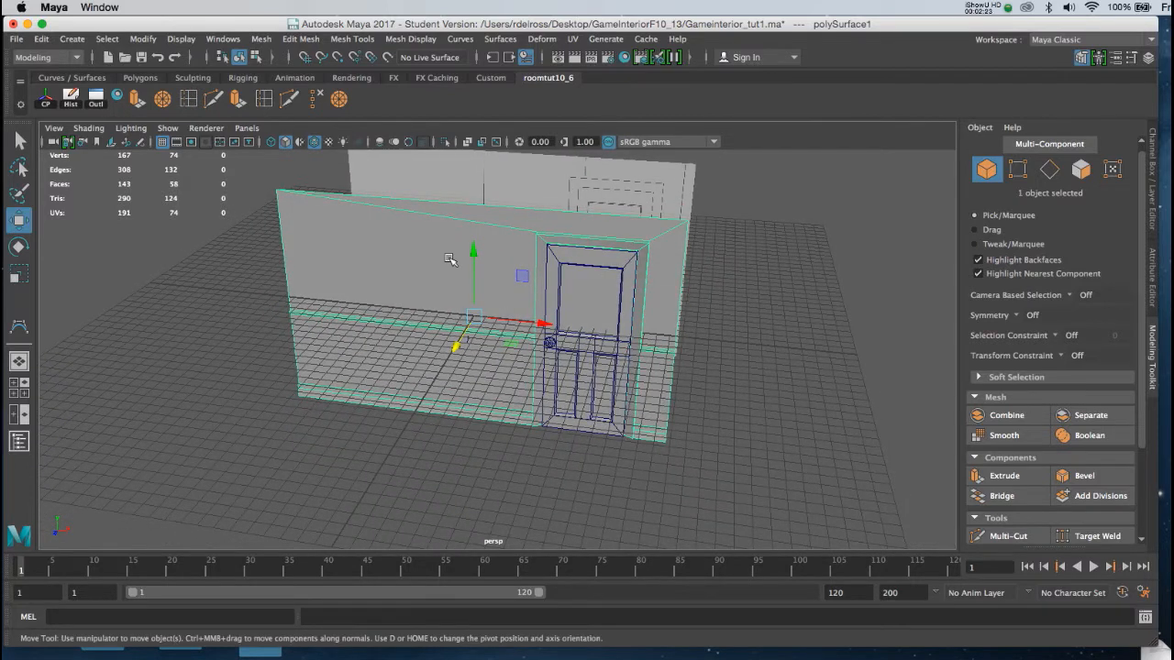
Step: In the top view, draw a polygon plane in front of the wall as the floor, spanning the wall's full length
key("space")
key("space")
right_click_drag(321, 211, 291, 183, "alt")
right_click_drag(398, 309, 332, 246, "alt")
middle_click_drag(373, 337, 369, 203, "alt")
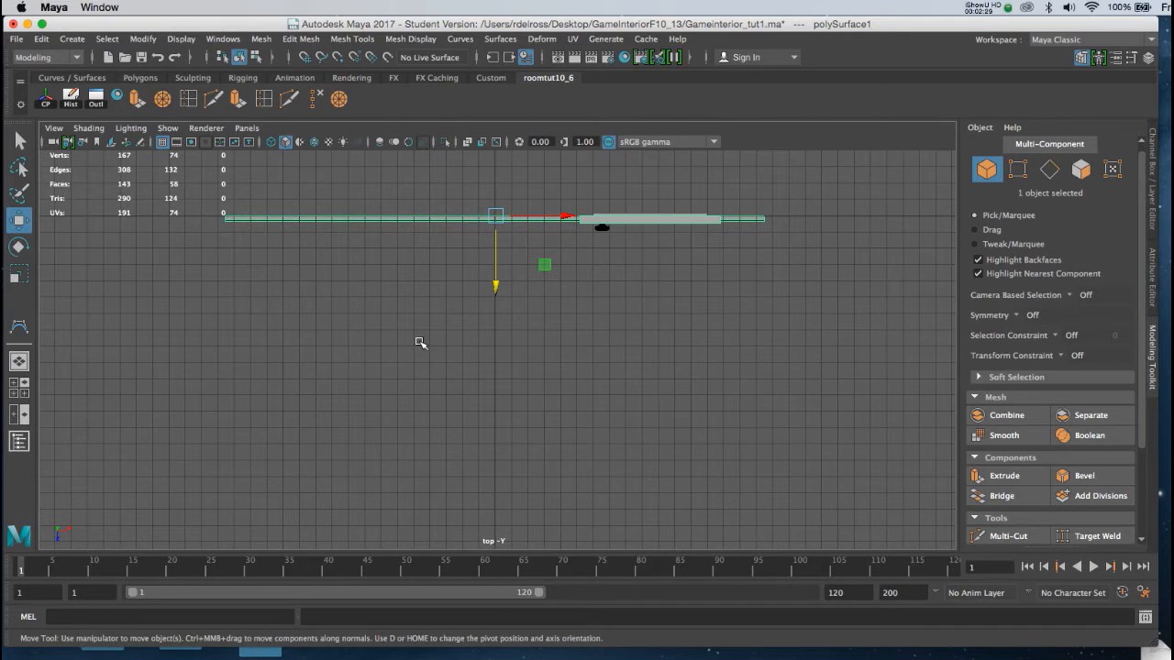
key("space")
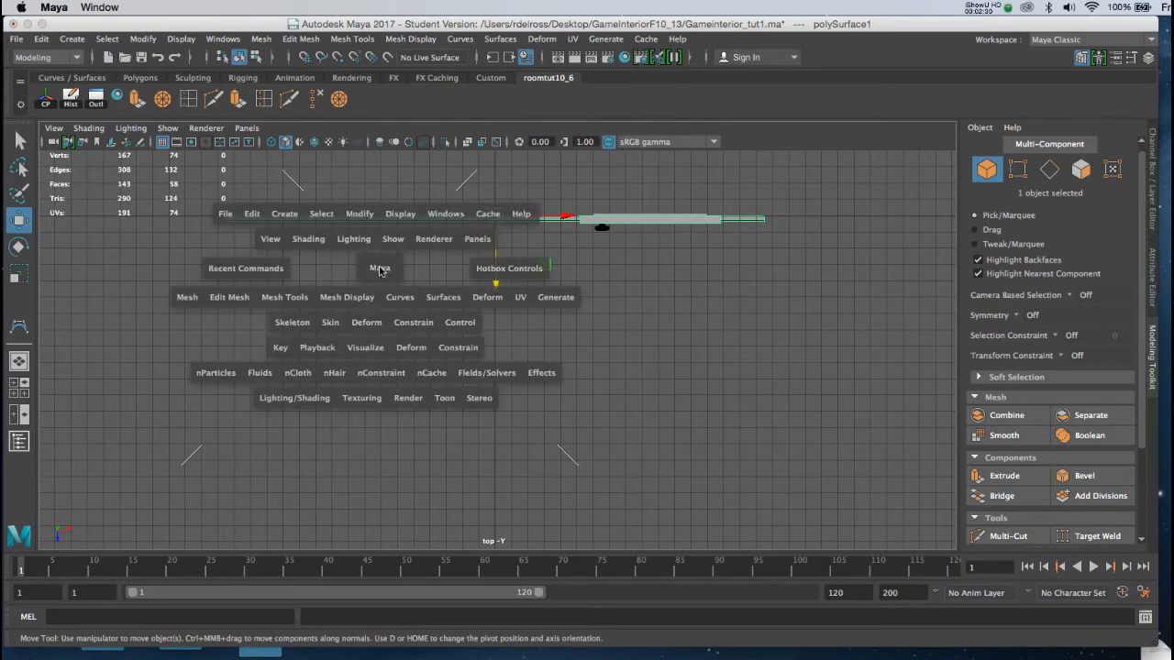
left_click(287, 216)
mouse_move(308, 268)
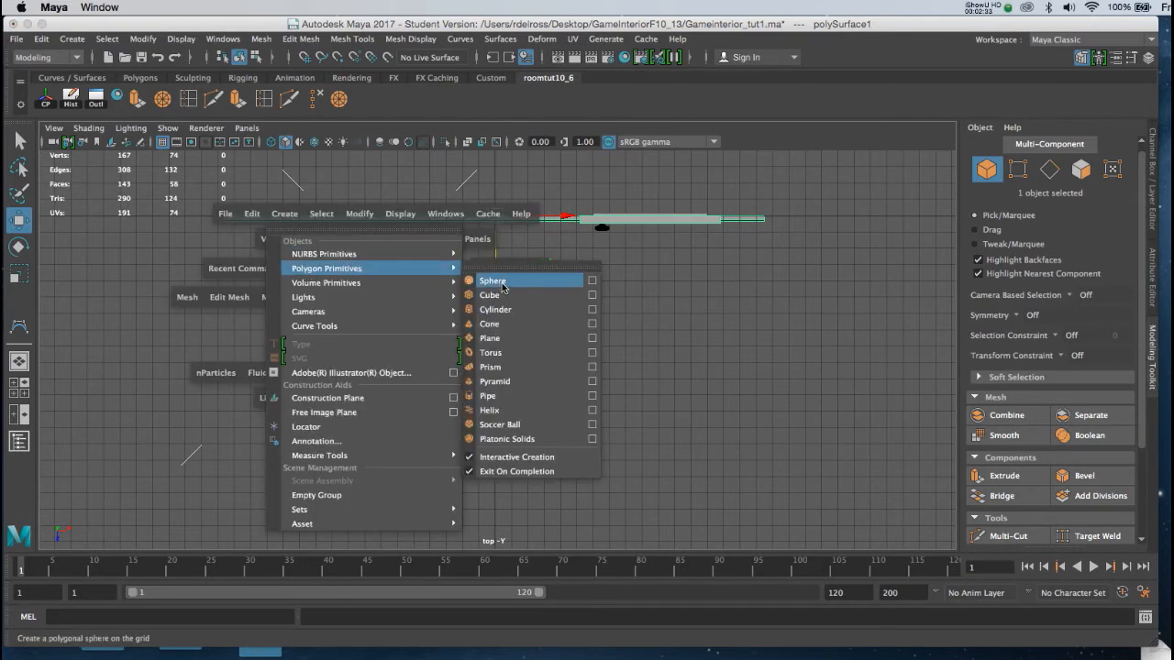
left_click(491, 337)
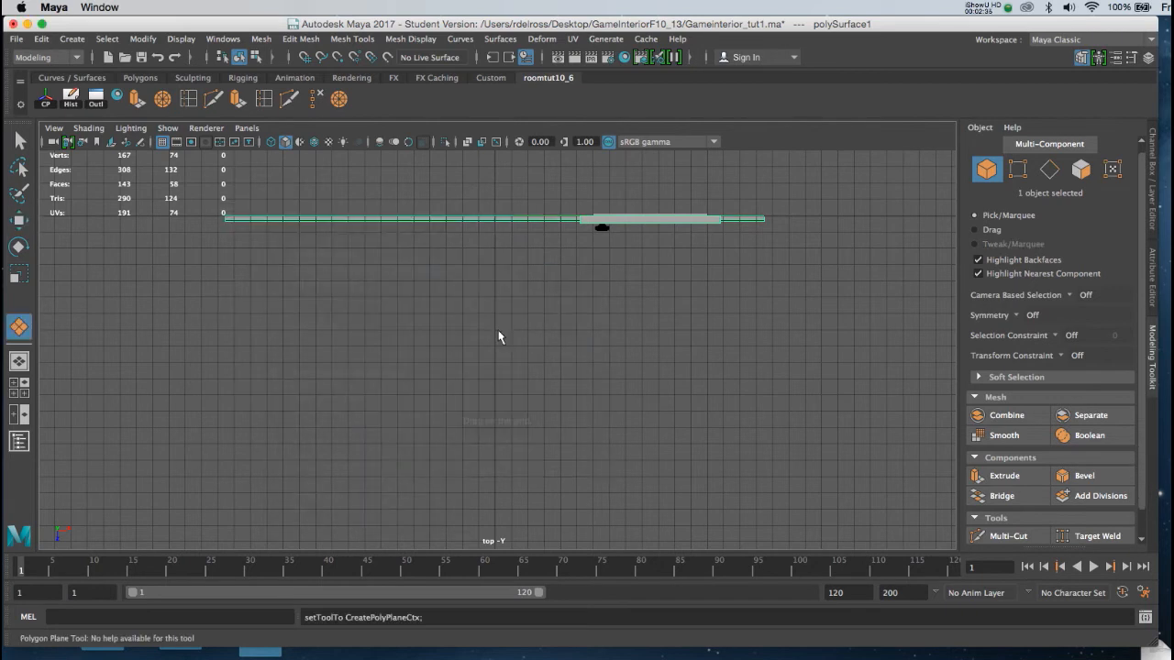
left_click_drag(224, 216, 763, 538)
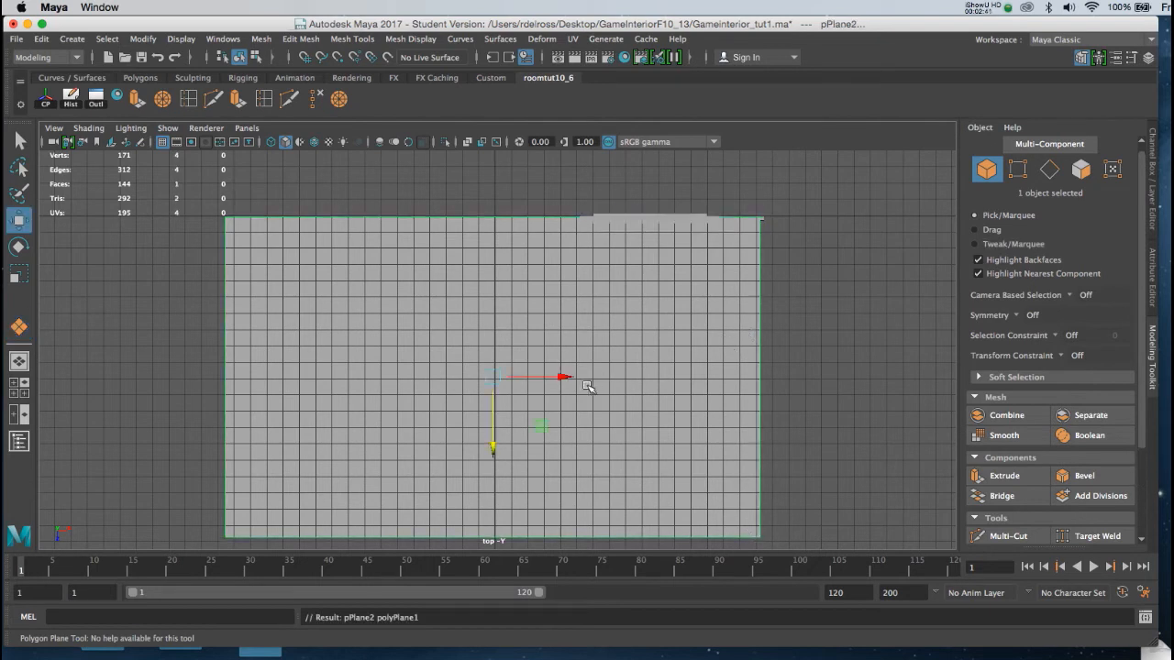
Step: Move the two vertices at the floor plane's door-side edge to line up with the end of the wall, and return to object mode
right_click_drag(666, 365, 612, 366)
left_click_drag(793, 199, 753, 545)
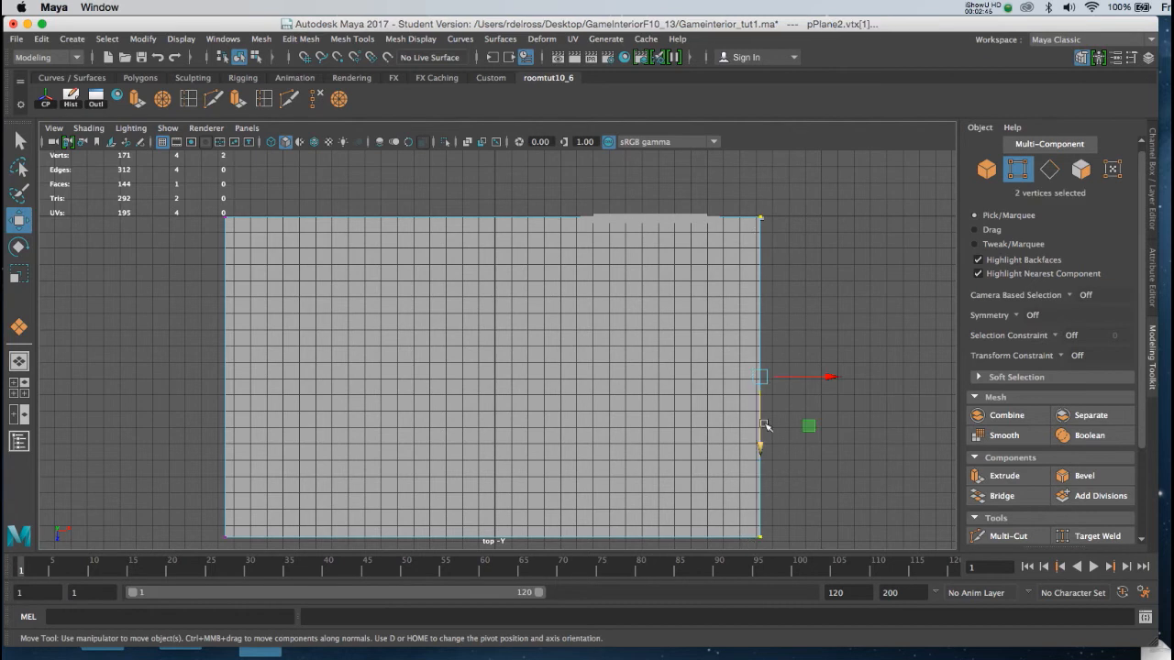
left_click_drag(787, 383, 790, 382)
right_click_drag(685, 364, 730, 355)
Step: Lower the floor plane about 9.7 cm to the bottom of the wall and check the alignment in the side view
key("space")
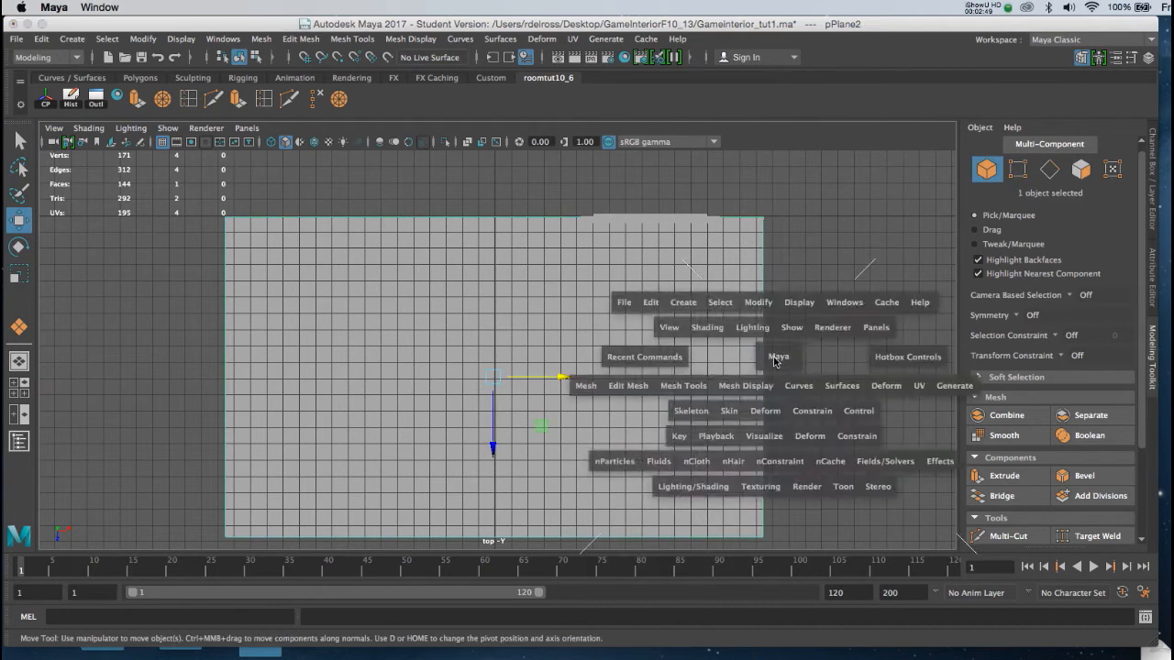
key("space")
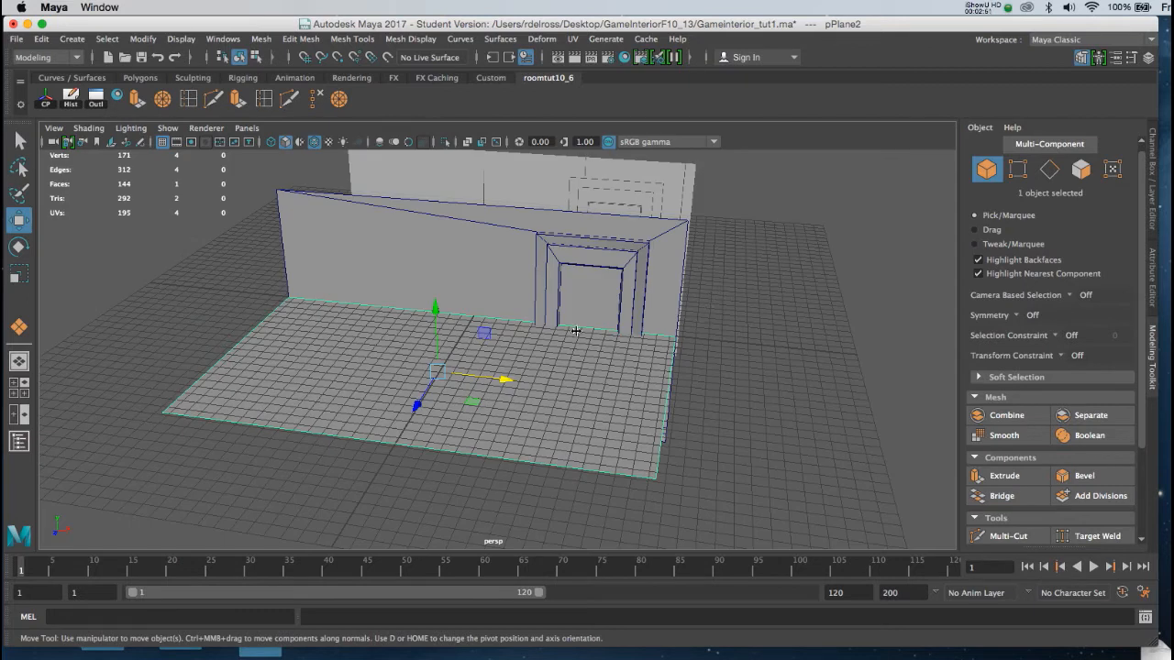
left_click_drag(571, 342, 547, 347, "alt")
left_click_drag(409, 279, 412, 401)
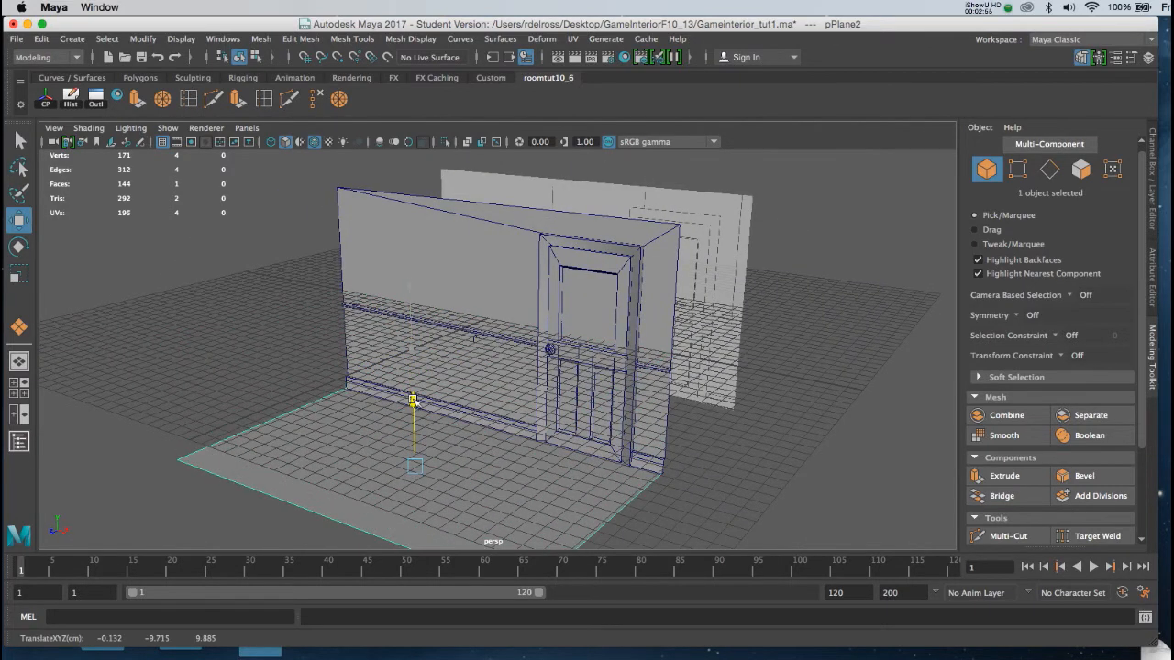
key("space")
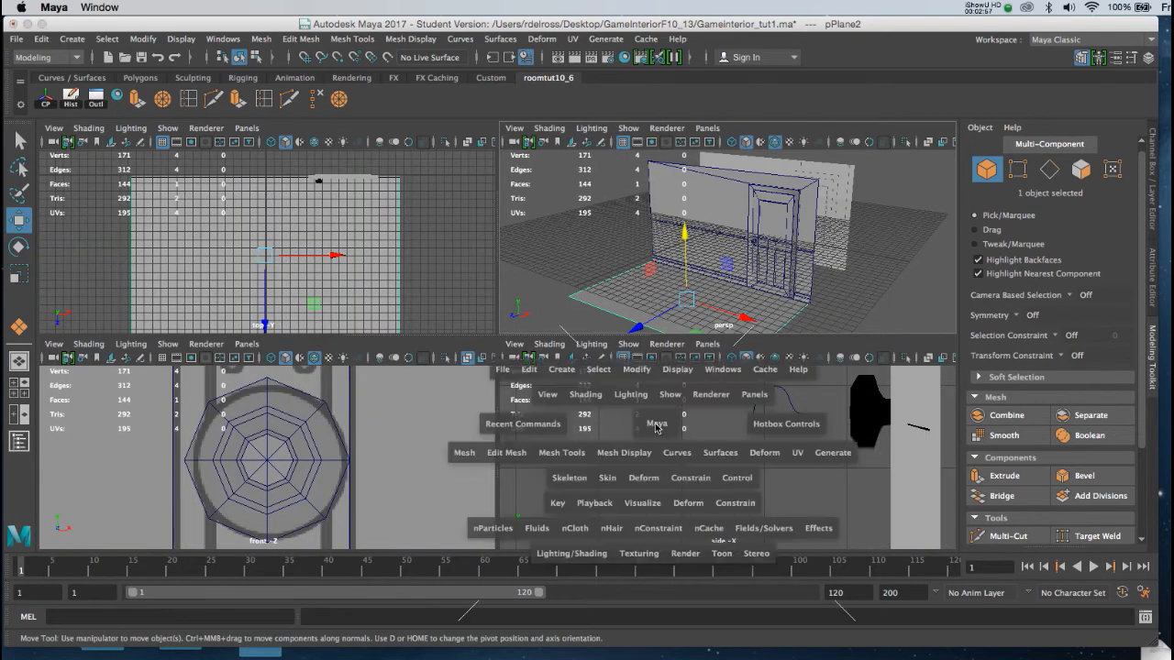
key("space")
key("f")
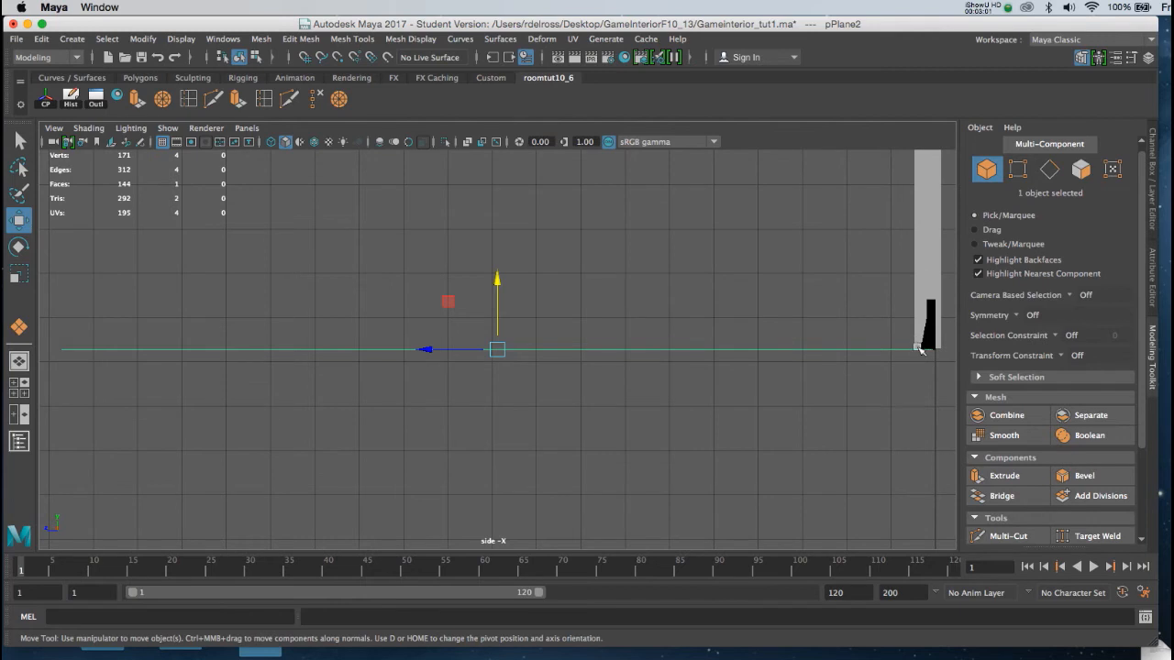
Step: Render the current perspective view of the wall, door and floor, and close the render after viewing it
key("space")
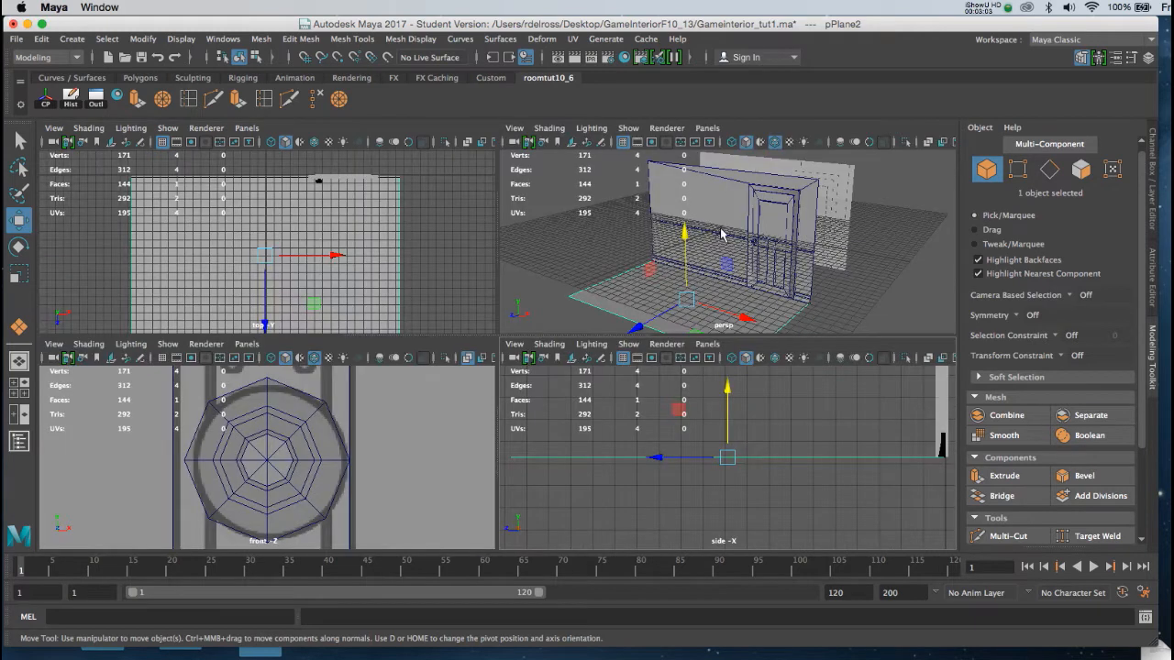
key("space")
left_click_drag(608, 306, 697, 322, "alt")
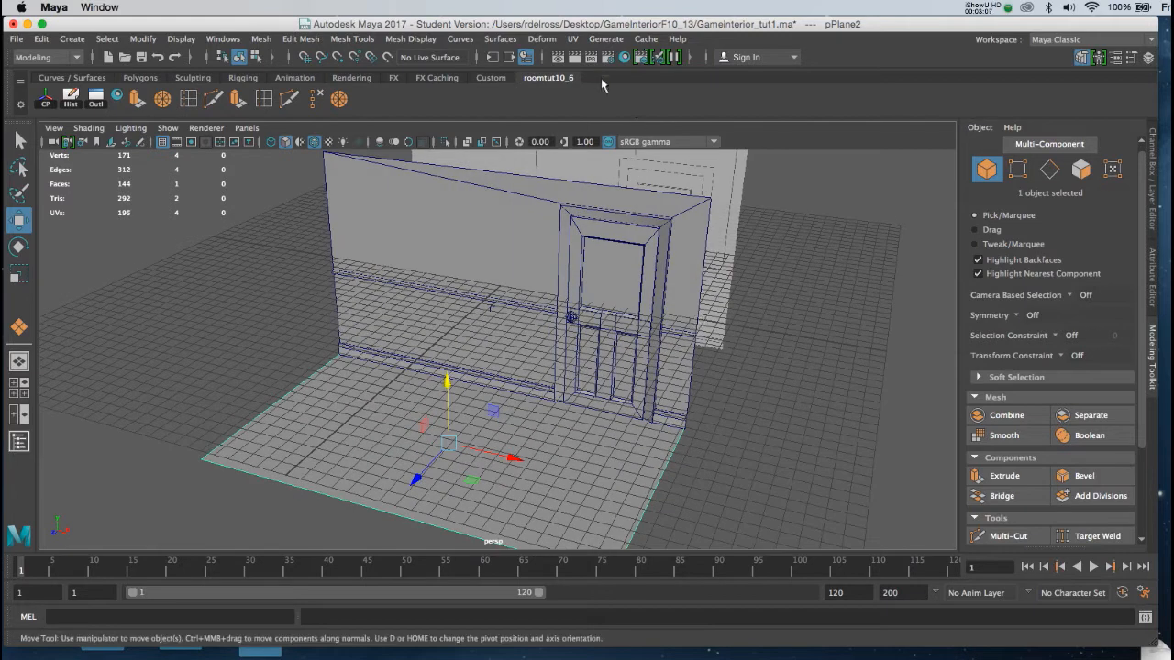
left_click(574, 57)
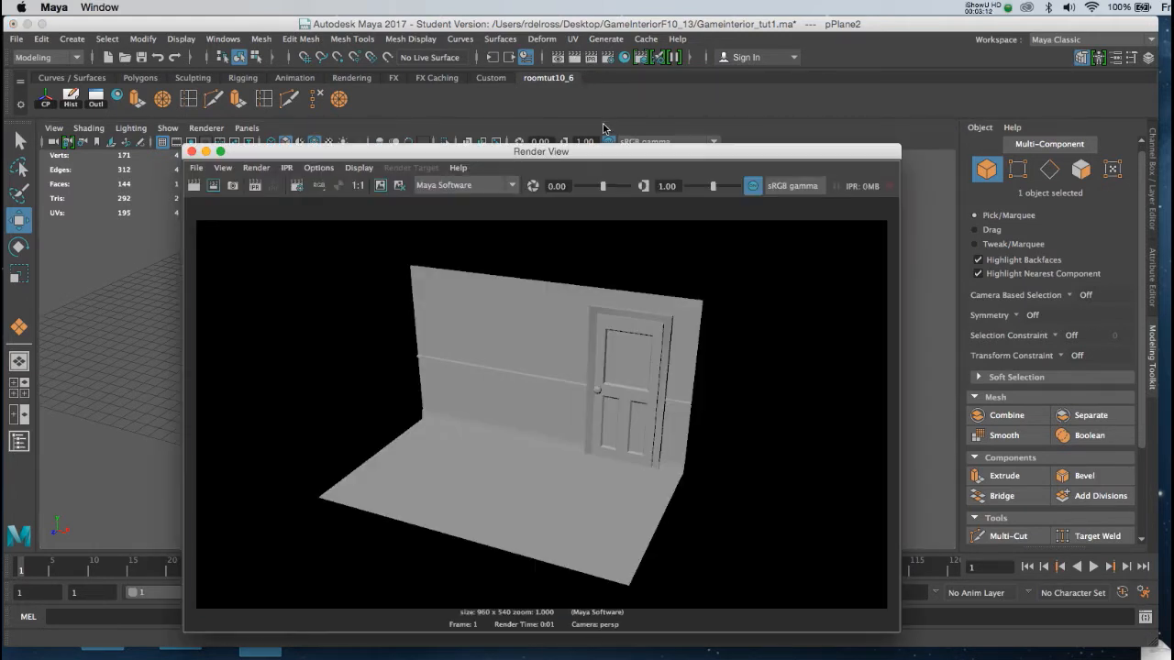
left_click_drag(382, 156, 385, 152)
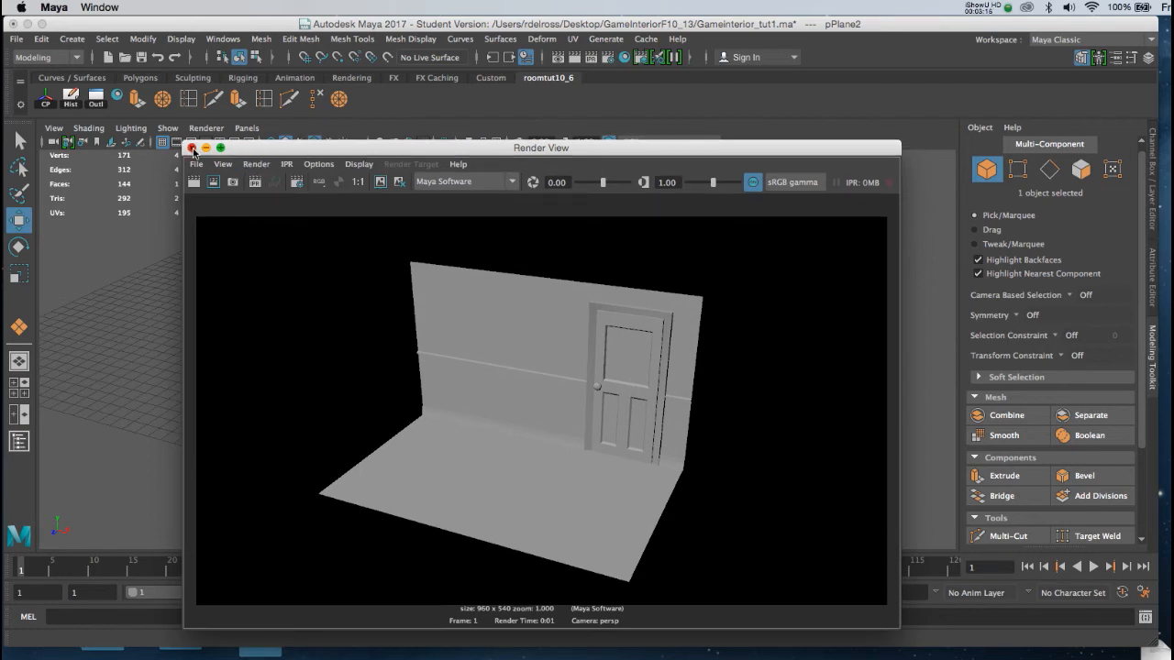
left_click(192, 148)
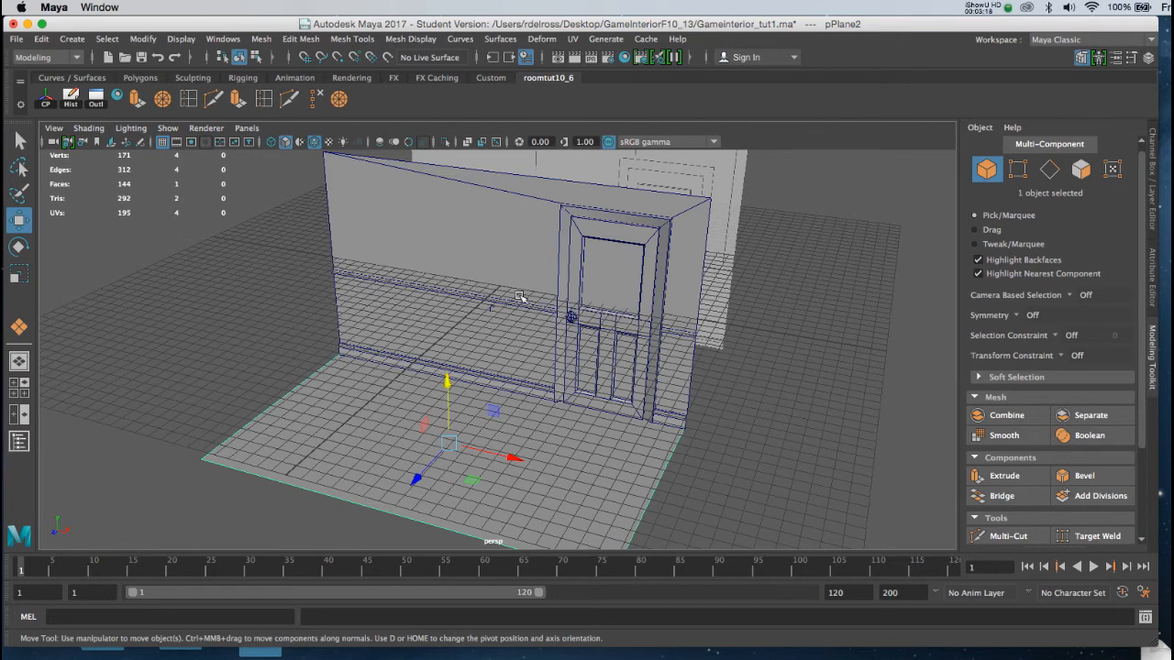
Step: Create a polygon cube on the grid in front of the wall in the perspective view
left_click_drag(518, 309, 463, 260, "alt")
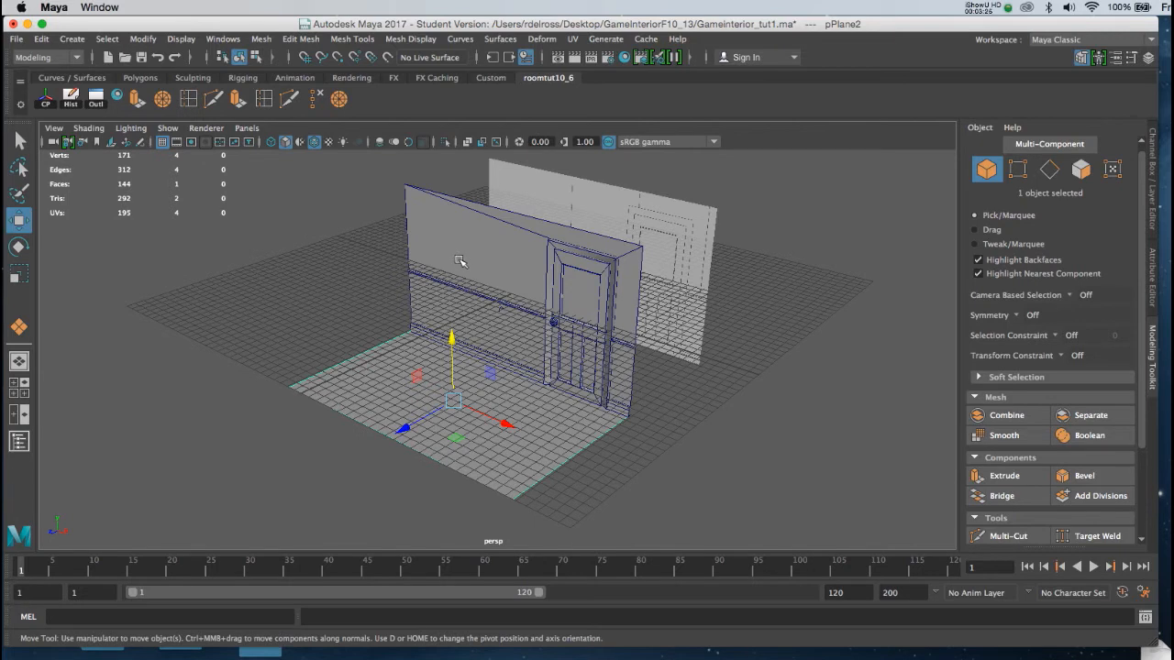
key("space")
left_click(364, 206)
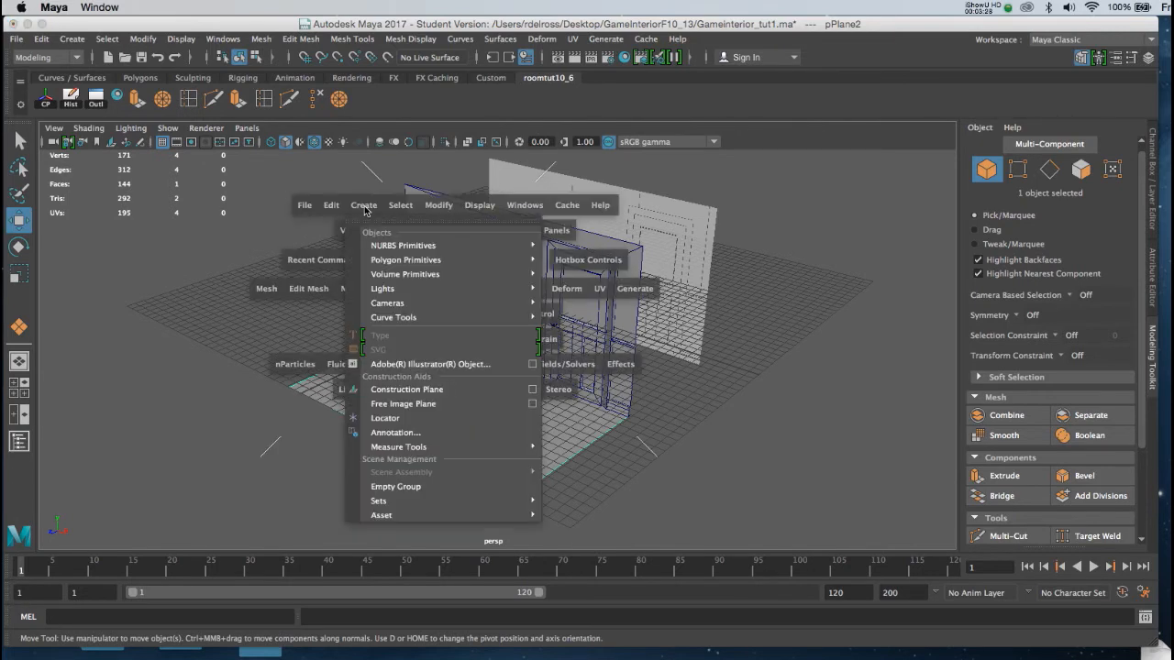
mouse_move(382, 261)
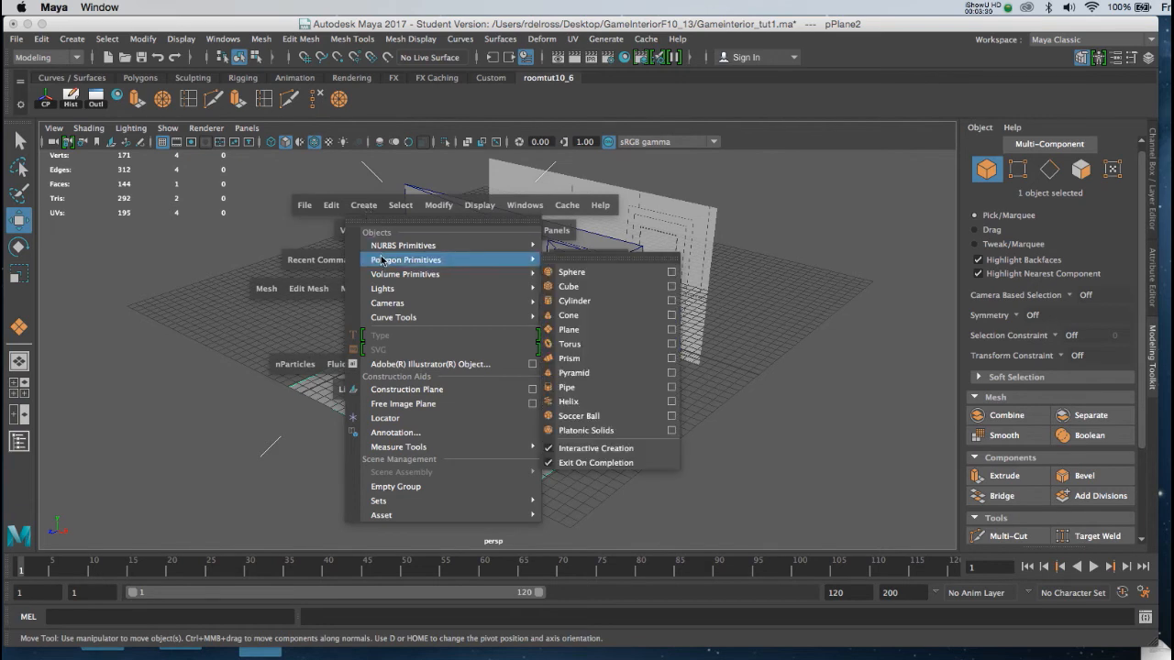
left_click(582, 288)
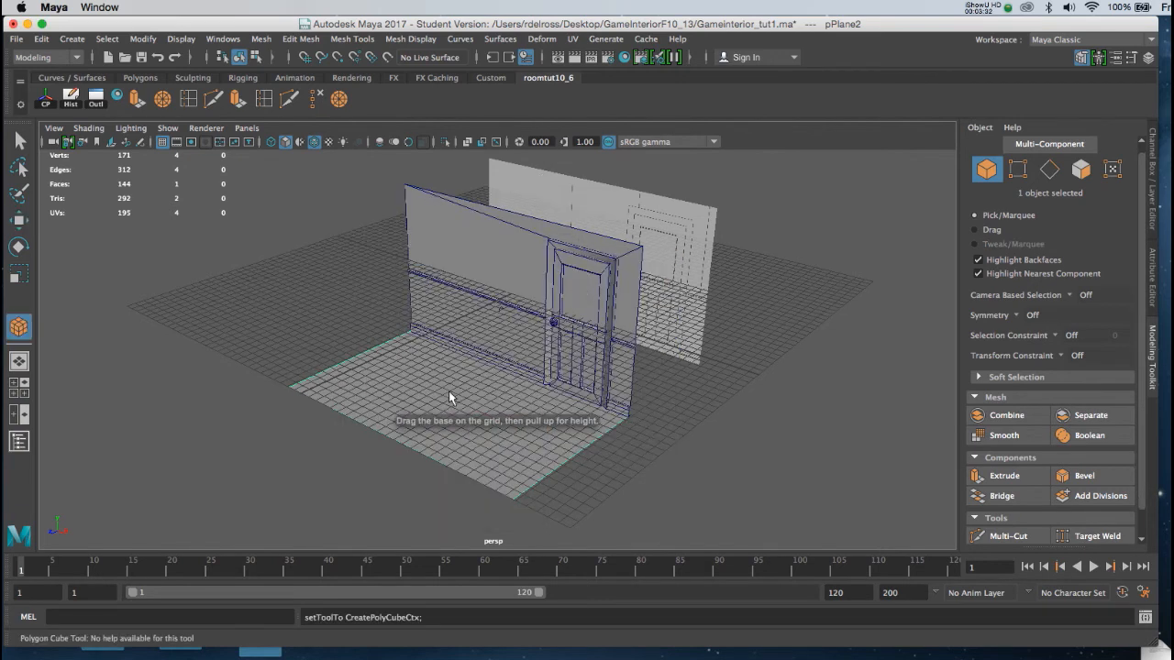
left_click(473, 396)
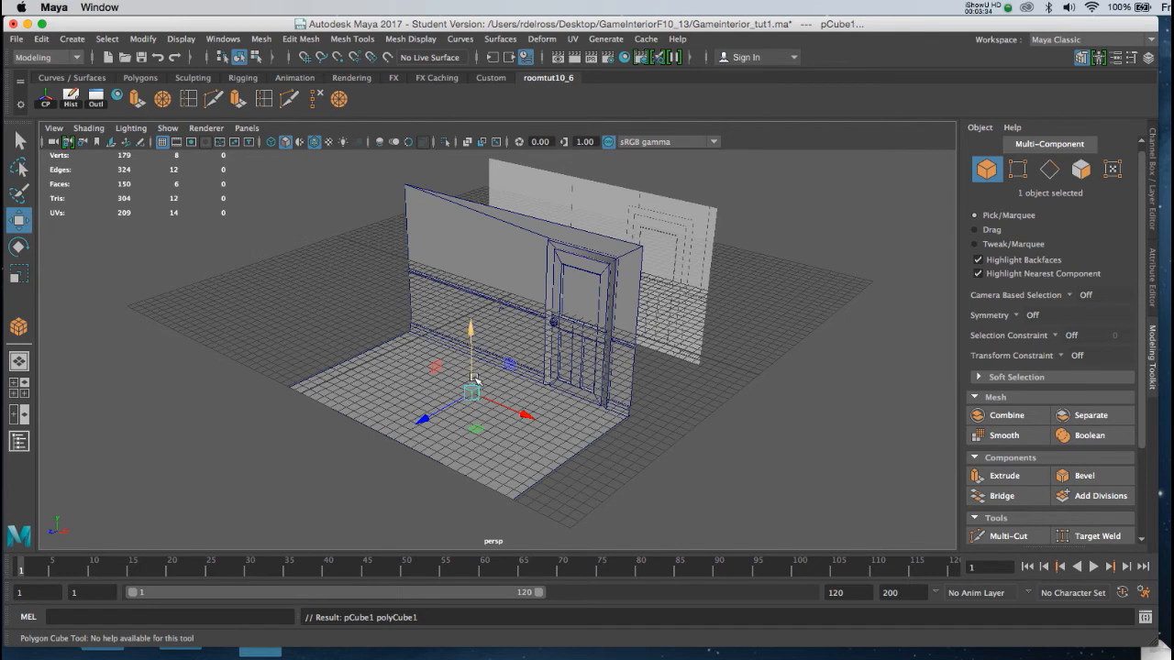
Step: Scale the new cube up uniformly to a visible block and switch to the Move tool
key("r")
left_click_drag(470, 393, 510, 386)
key("w")
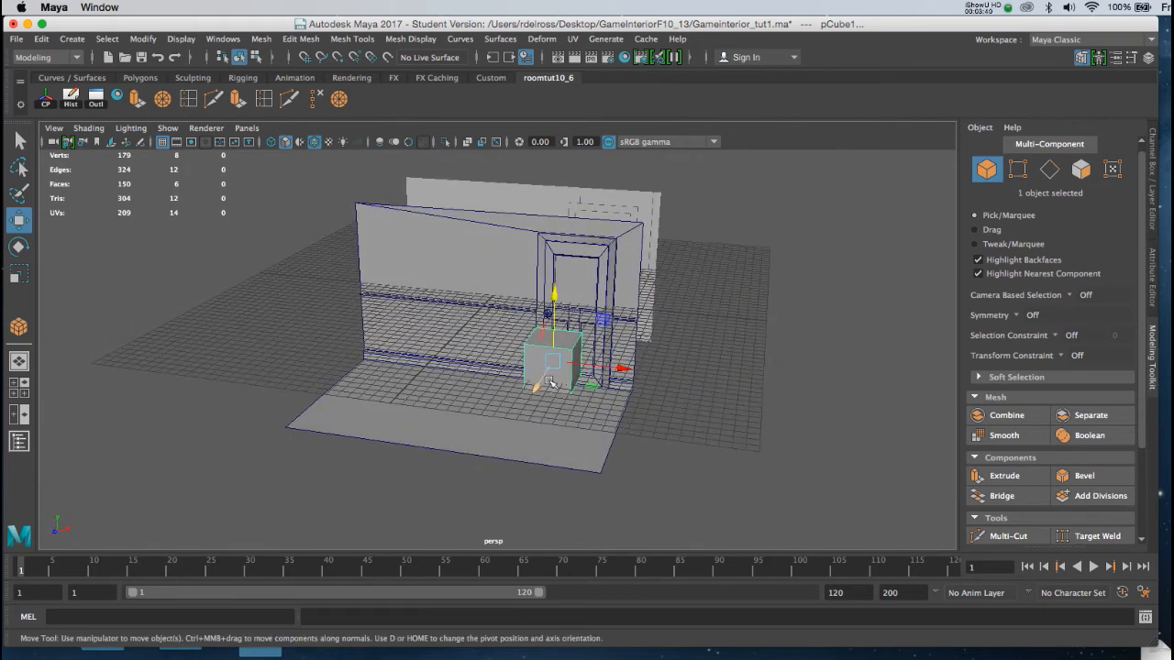
Step: Move the cube toward the middle of the wall, lower it to floor level and bring it closer to the wall in the side view
left_click_drag(613, 371, 431, 376)
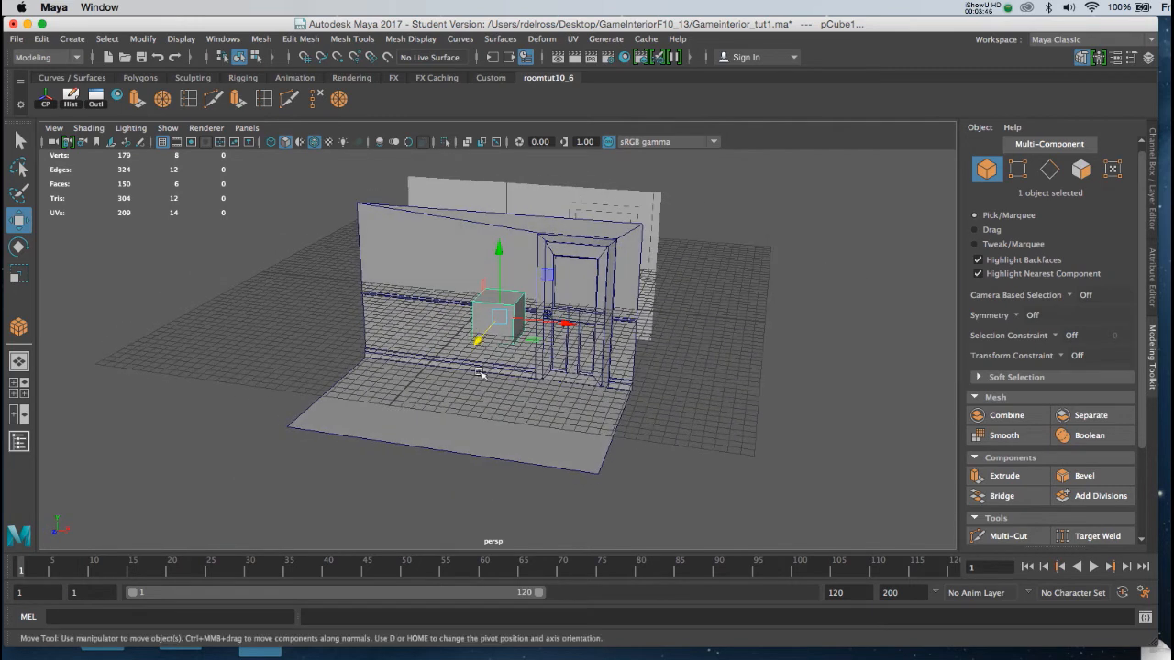
key("space")
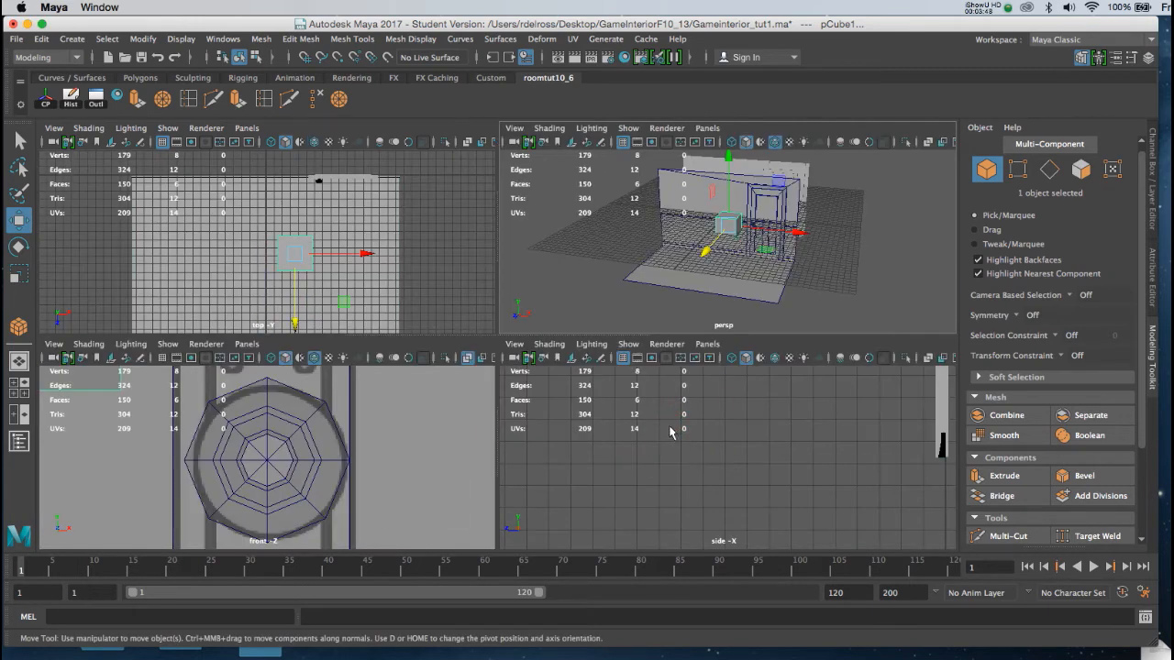
key("space")
key("f")
right_click_drag(623, 460, 460, 296, "alt")
middle_click_drag(588, 413, 540, 327, "alt")
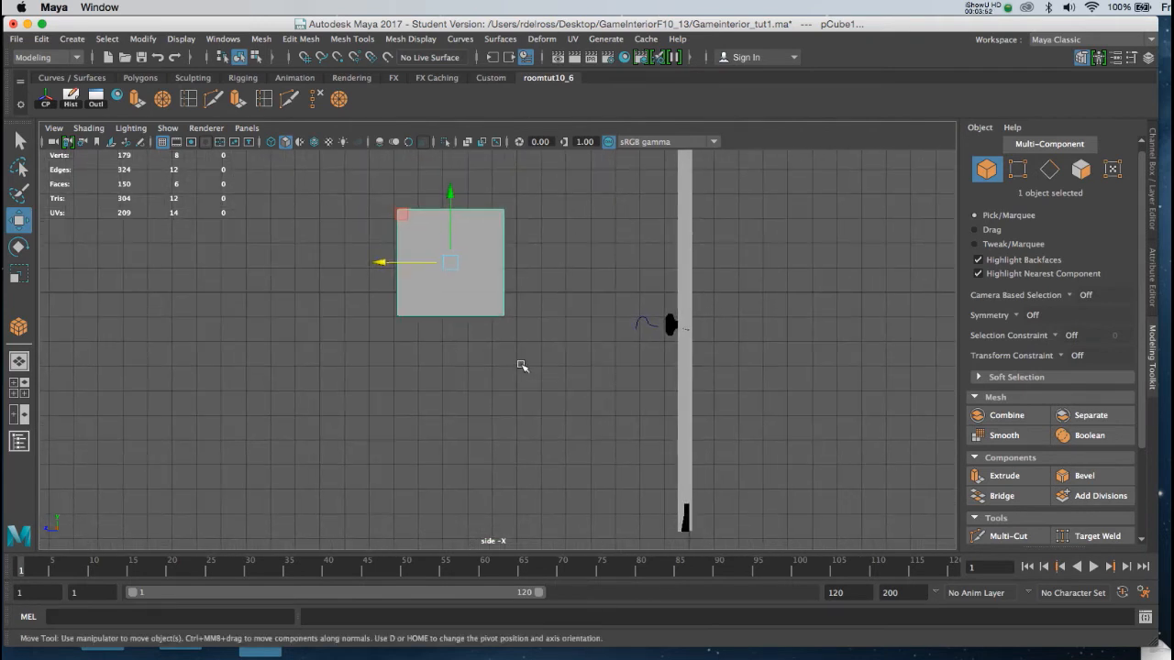
left_click_drag(450, 194, 475, 407)
left_click_drag(382, 468, 501, 465)
left_click_drag(562, 406, 563, 408)
key("space")
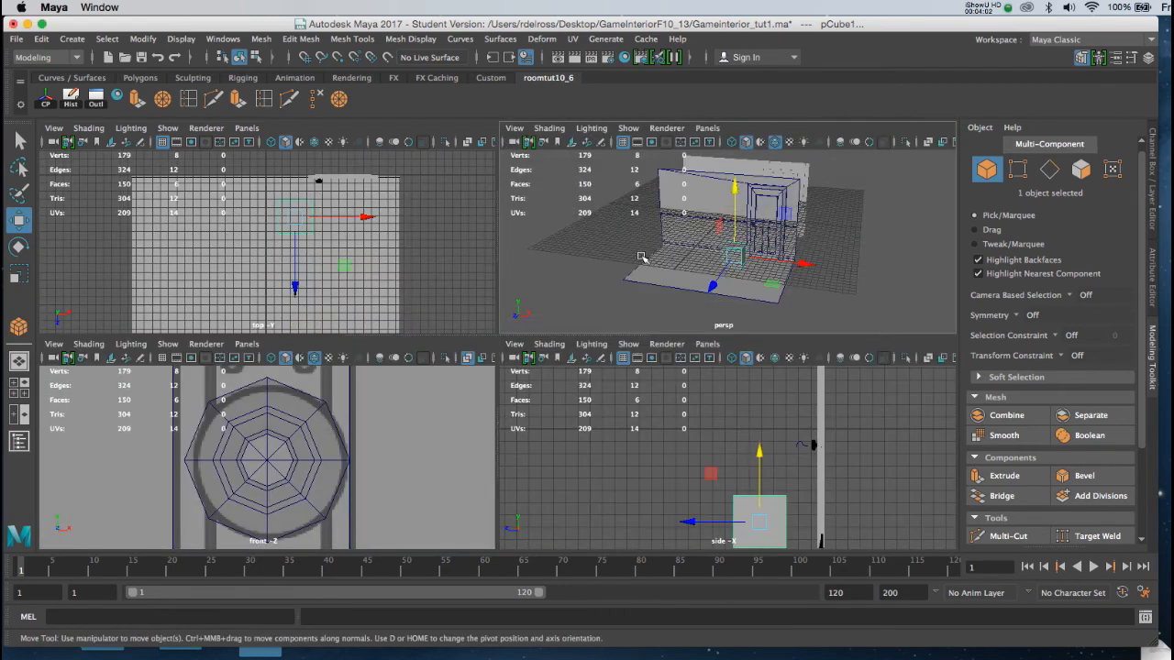
key("space")
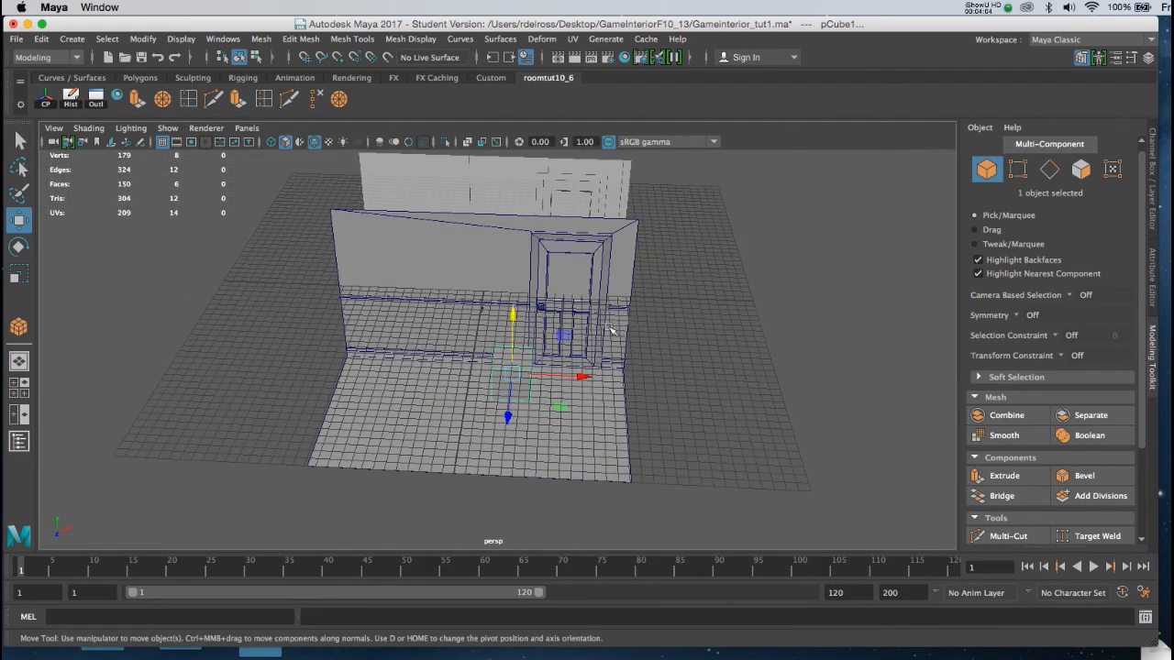
Step: Select the wall, door, doorknob parts, floor and cube together and raise them until the floor sits at the grid
key("r")
left_click_drag(555, 384, 536, 356, "alt")
right_click_drag(581, 389, 548, 330, "alt")
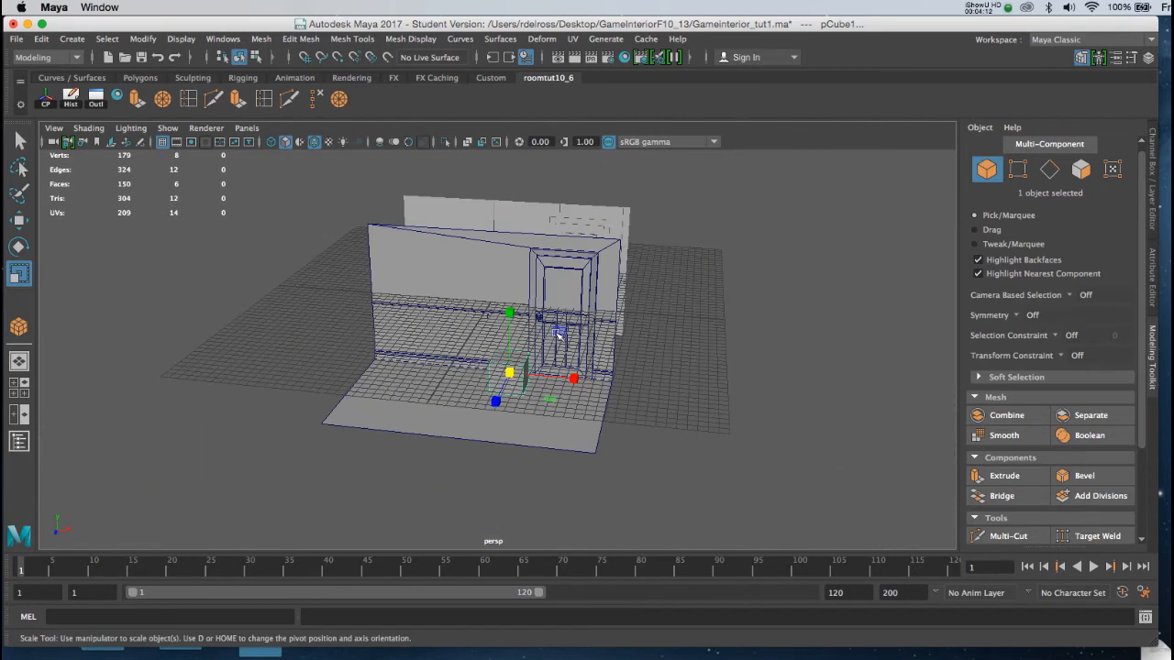
left_click_drag(548, 330, 465, 317, "alt")
left_click_drag(555, 371, 462, 315, "alt")
left_click_drag(420, 239, 598, 455)
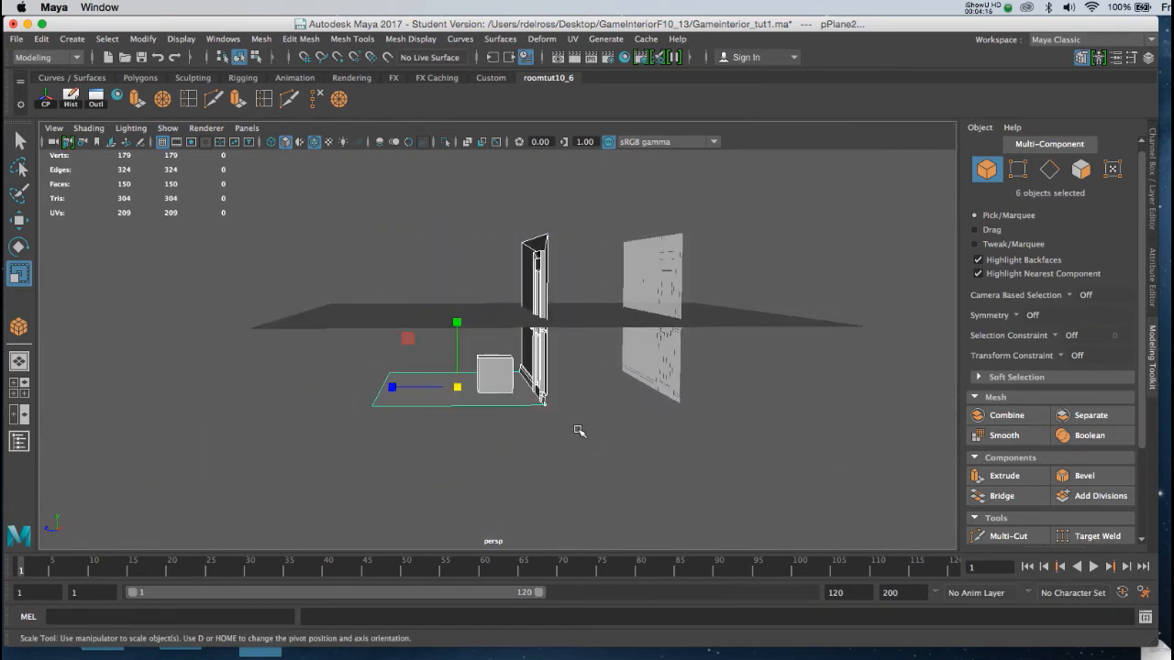
key("w")
left_click_drag(458, 316, 607, 336)
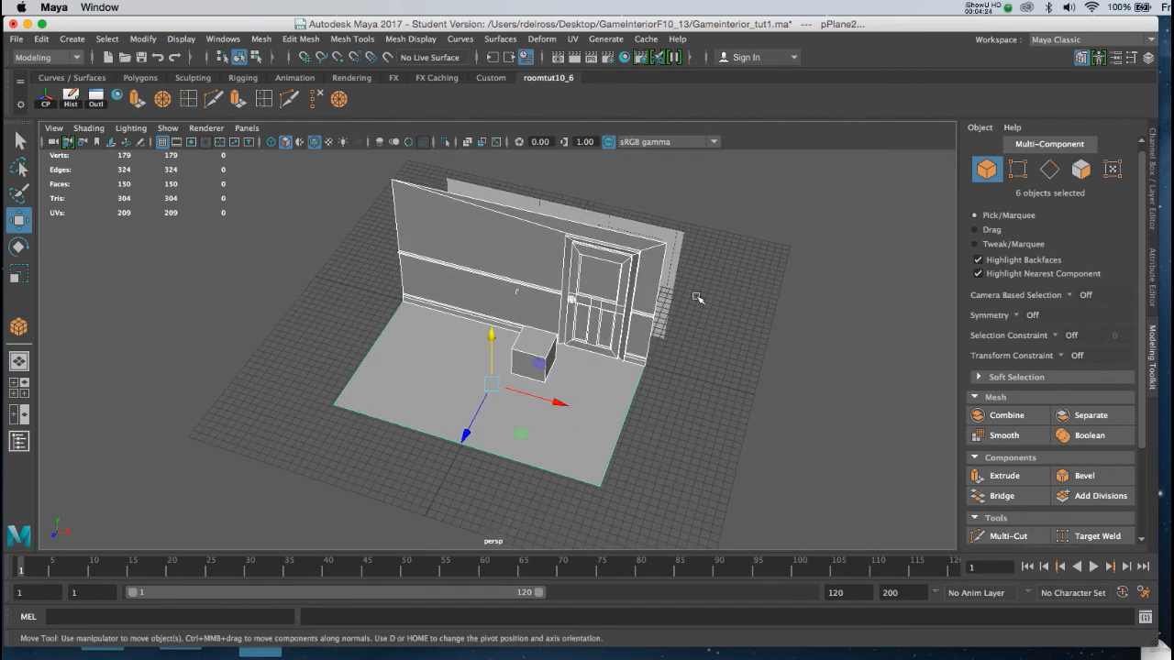